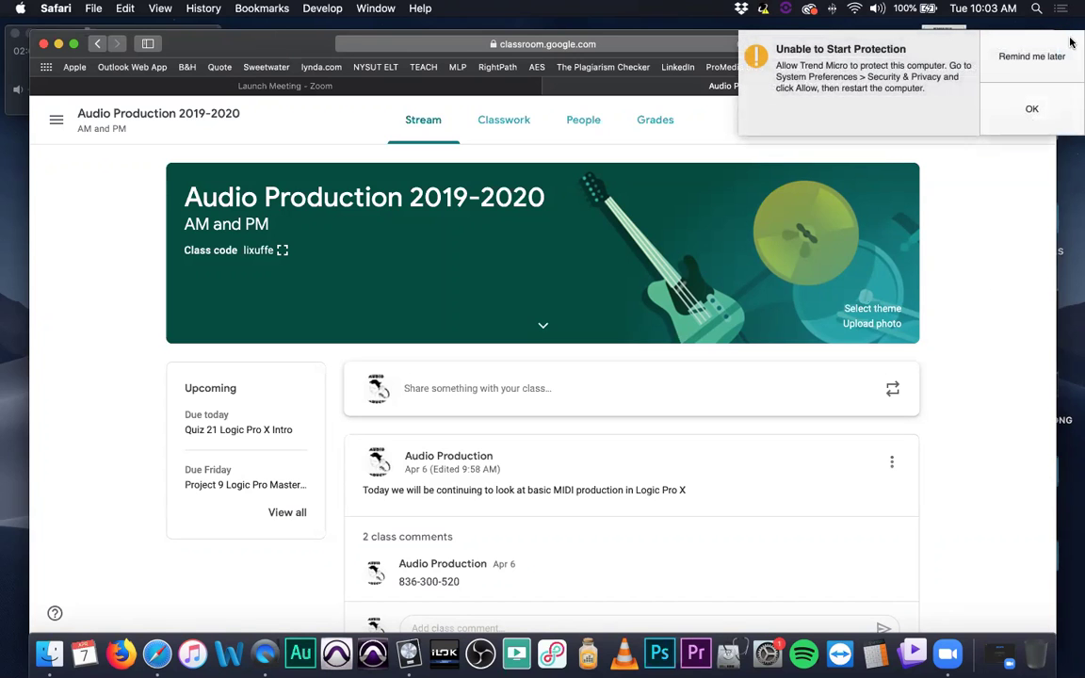
- Postpone the Trend Micro protection alert and open the Classwork page of Audio Production 2019-2020
{"action": "left_click", "coordinate": [1036, 64]}
{"action": "left_click_drag", "start_coordinate": [807, 47], "coordinate": [812, 41]}
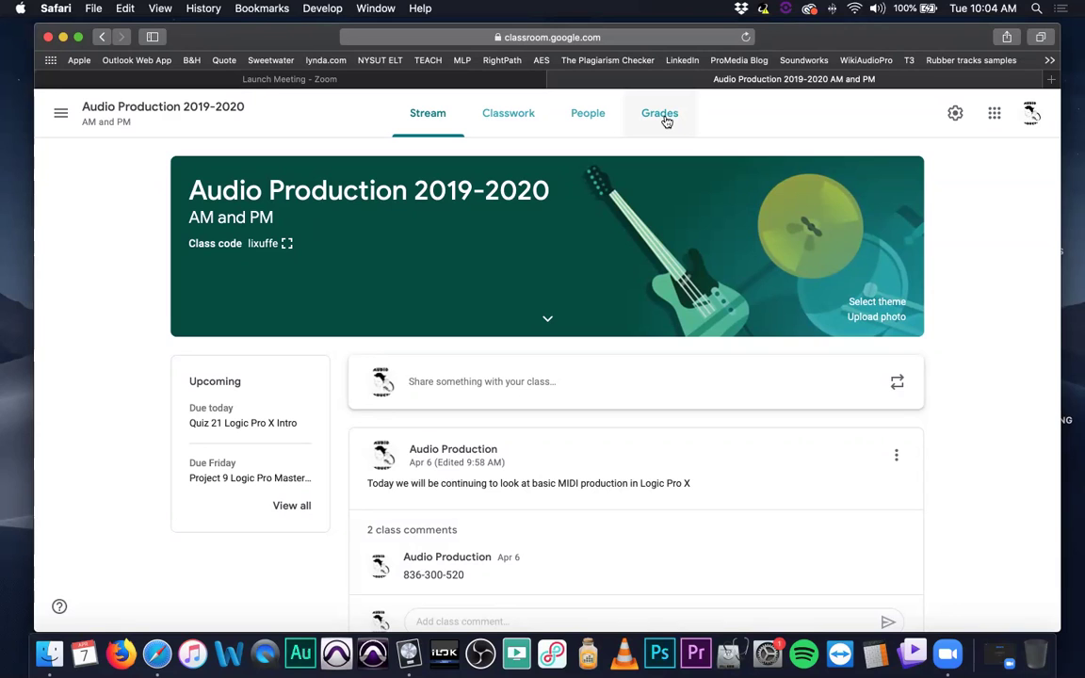
{"action": "left_click", "coordinate": [513, 120]}
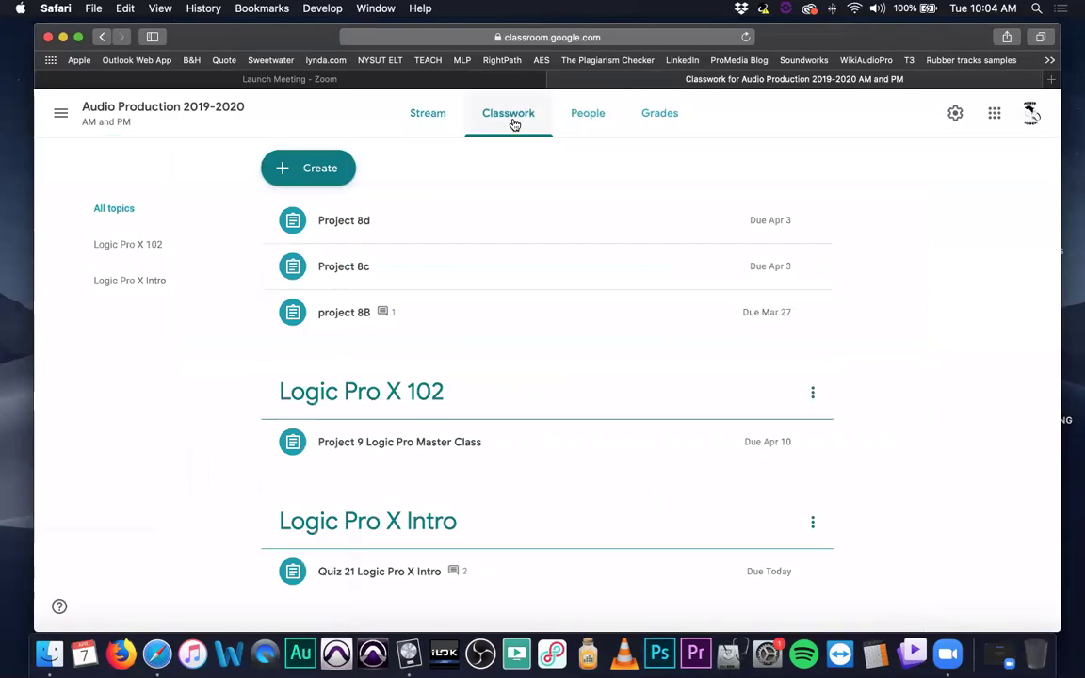
- Check the turned-in, assigned and graded figures for project 8B, Project 8c and Project 8d, collapsing each one after viewing
{"action": "left_click", "coordinate": [555, 312]}
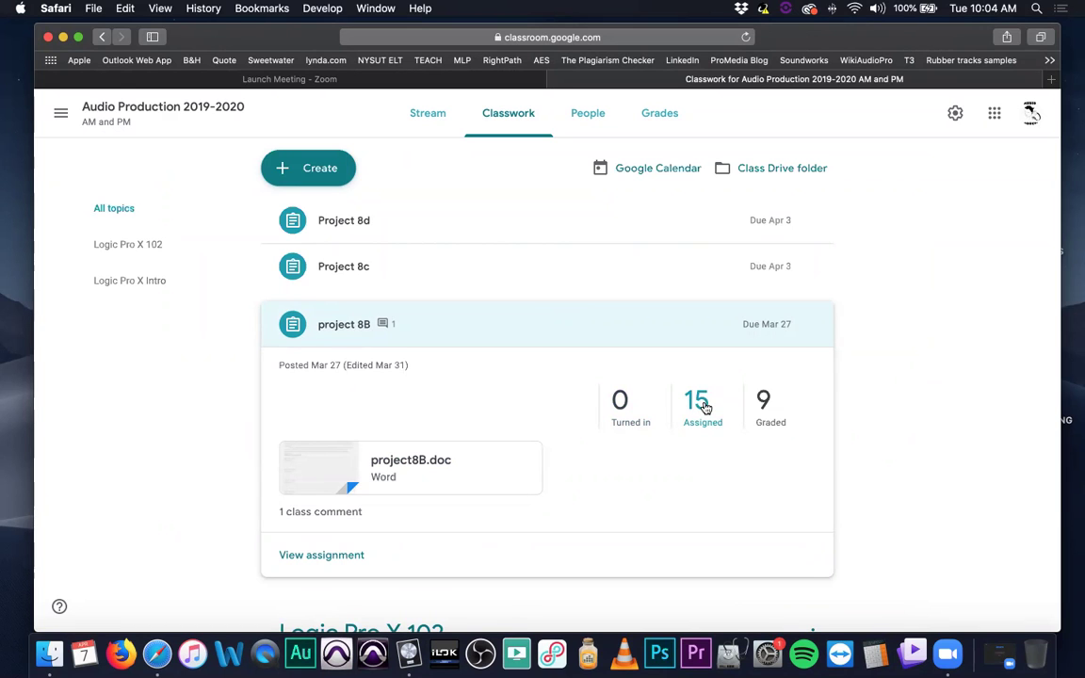
{"action": "left_click", "coordinate": [552, 313]}
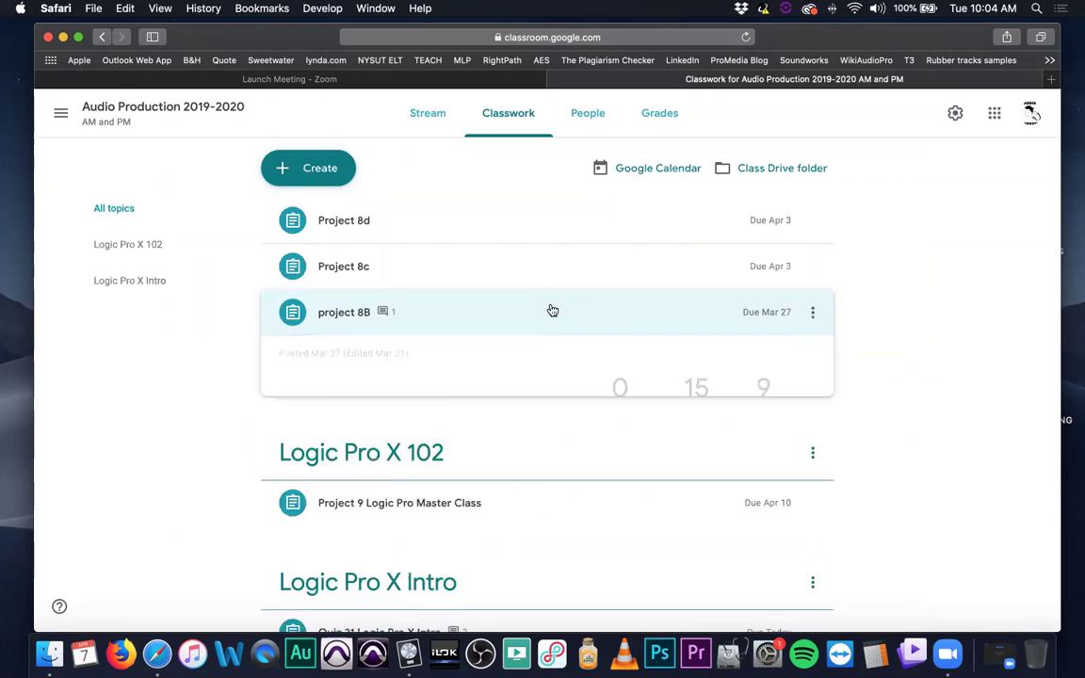
{"action": "left_click", "coordinate": [547, 270]}
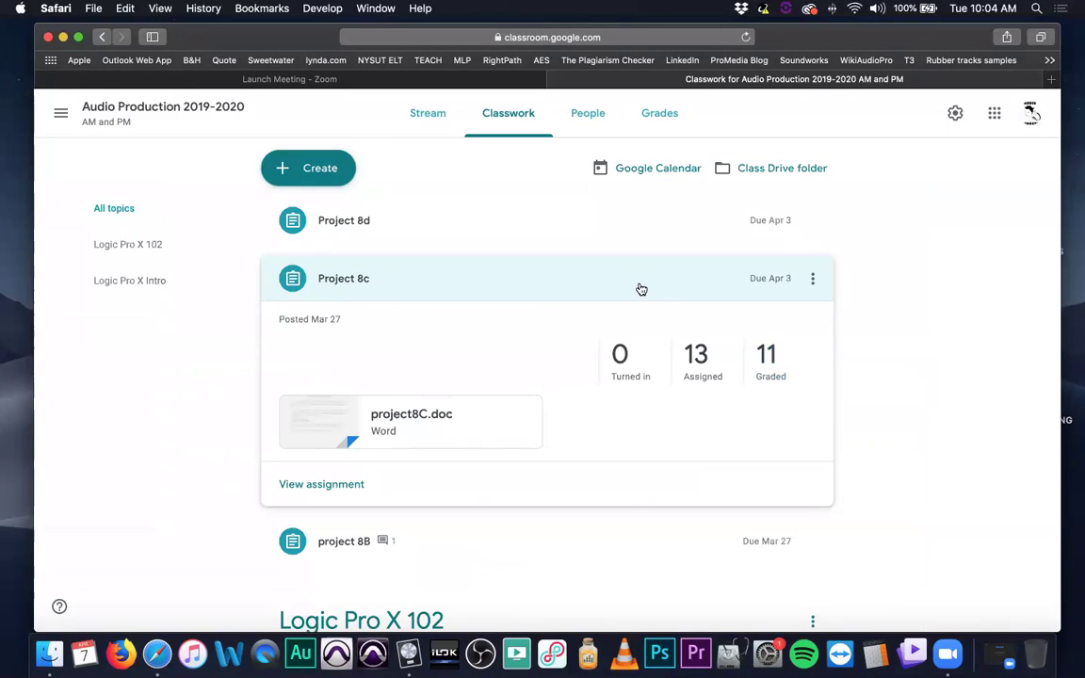
{"action": "left_click", "coordinate": [569, 281]}
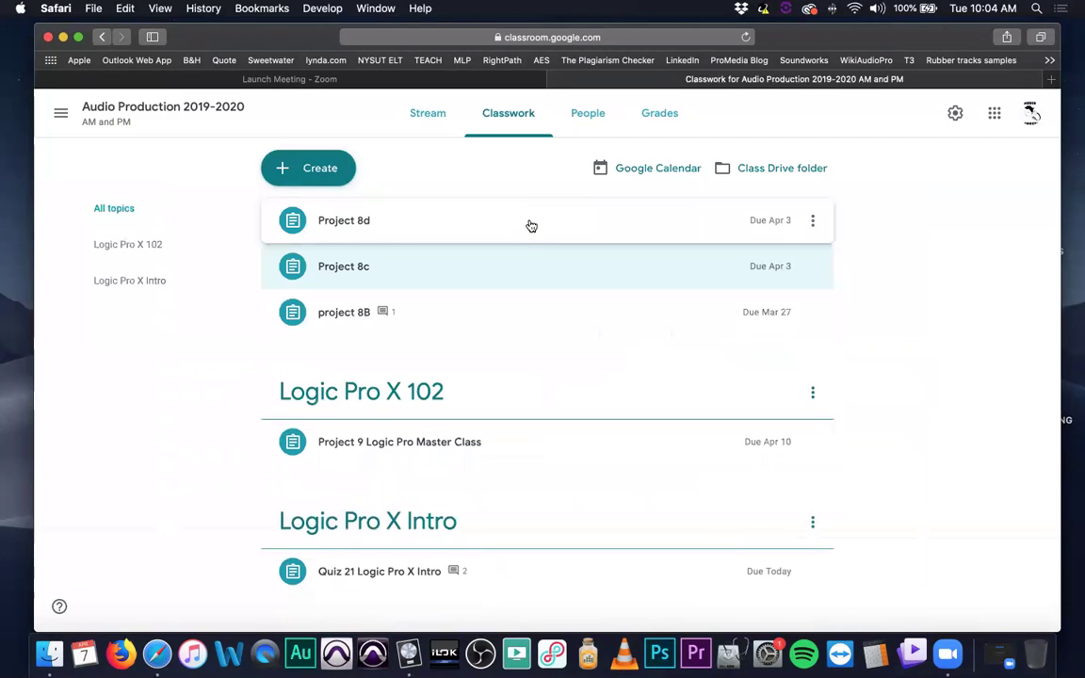
{"action": "left_click", "coordinate": [532, 225]}
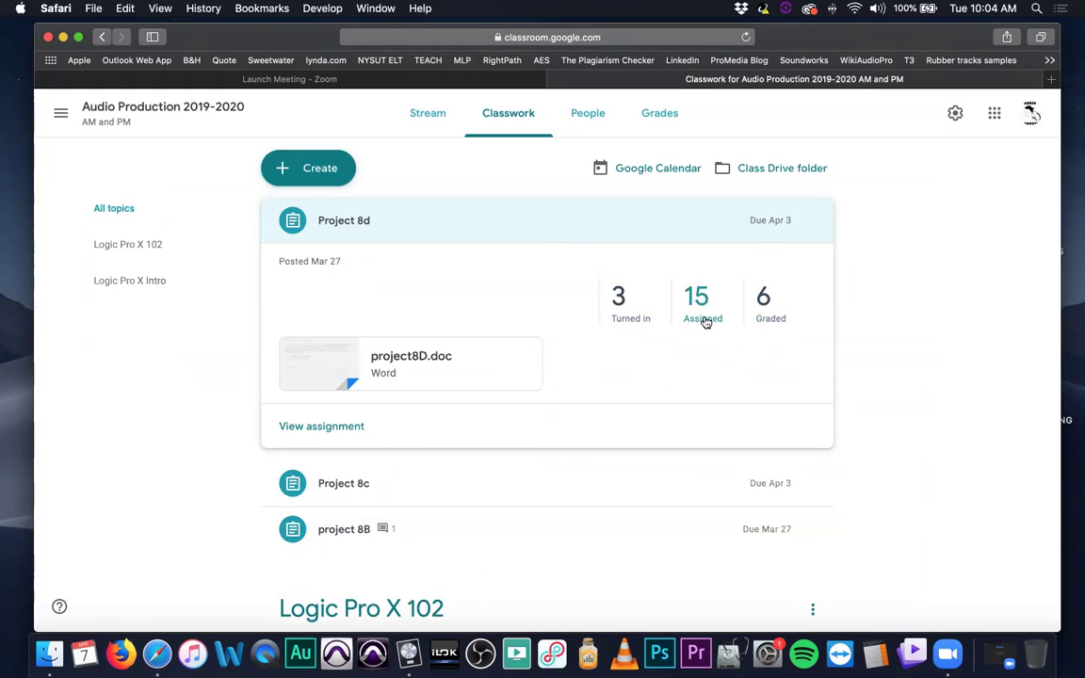
{"action": "left_click", "coordinate": [508, 224]}
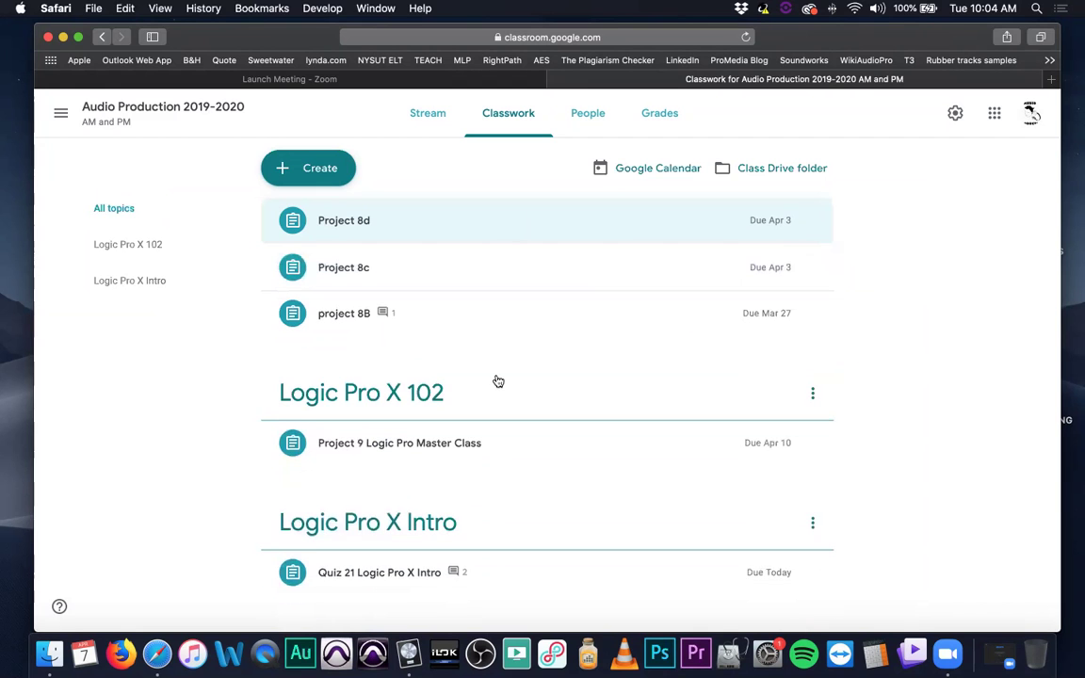
- Review the Project 9 Logic Pro Master Class instructions and attachments, view the Logic Pro X 102 topic alone, and return to all classwork
{"action": "left_click", "coordinate": [550, 453]}
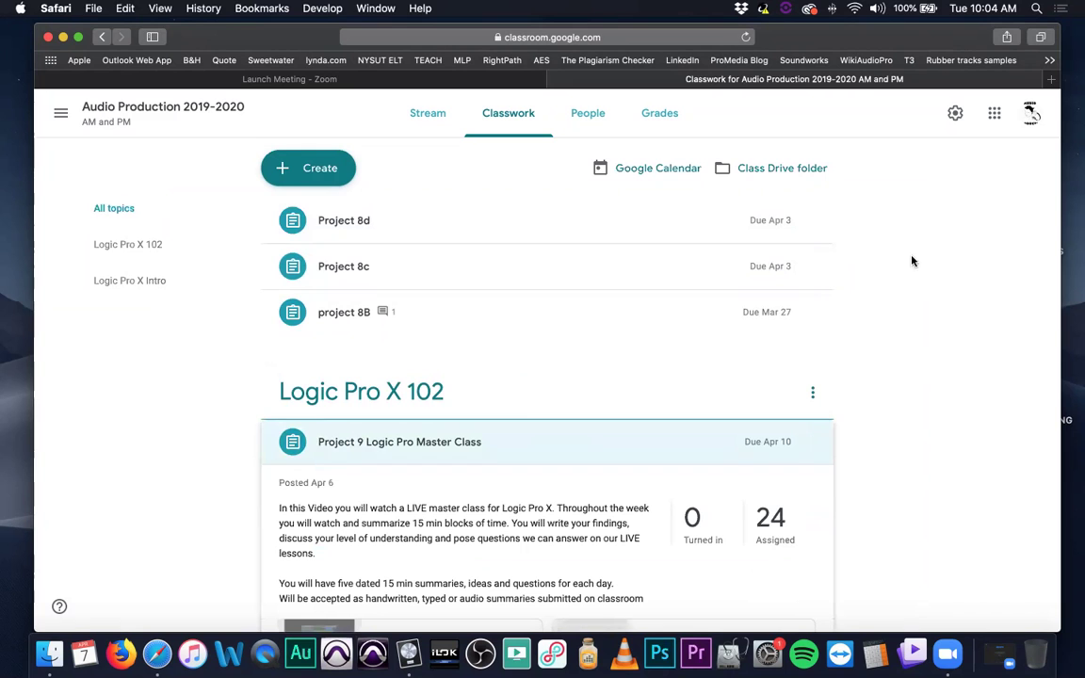
{"action": "scroll", "coordinate": [528, 412], "scroll_direction": "down", "scroll_amount": 3}
{"action": "scroll", "coordinate": [453, 543], "scroll_direction": "up", "scroll_amount": 1}
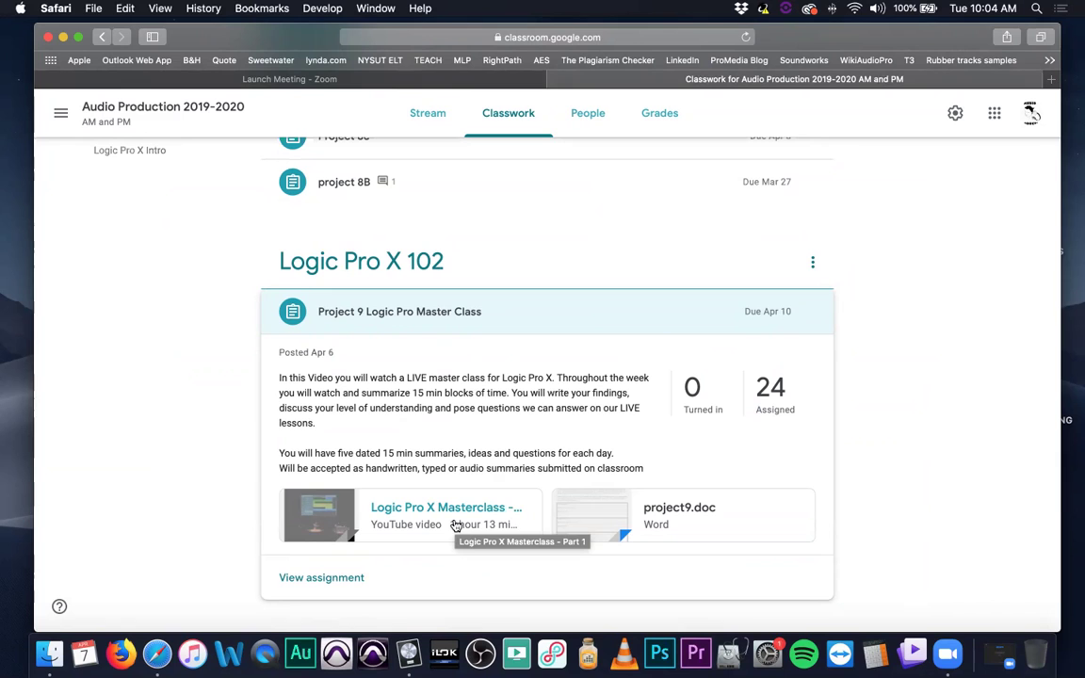
{"action": "scroll", "coordinate": [593, 528], "scroll_direction": "up", "scroll_amount": 1}
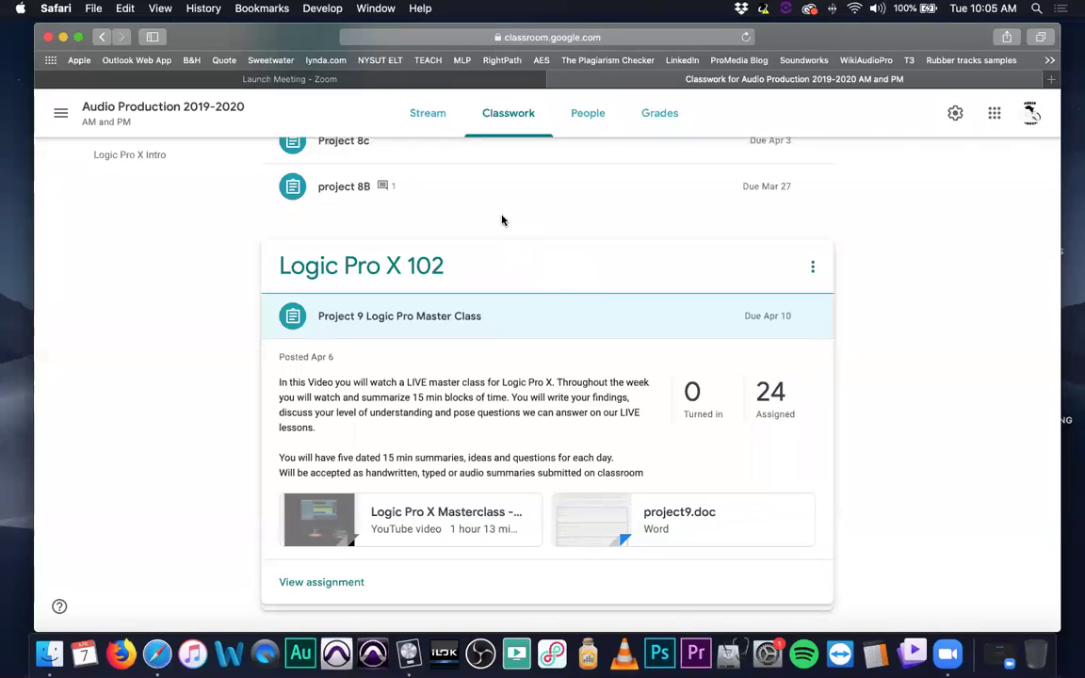
{"action": "left_click", "coordinate": [414, 271]}
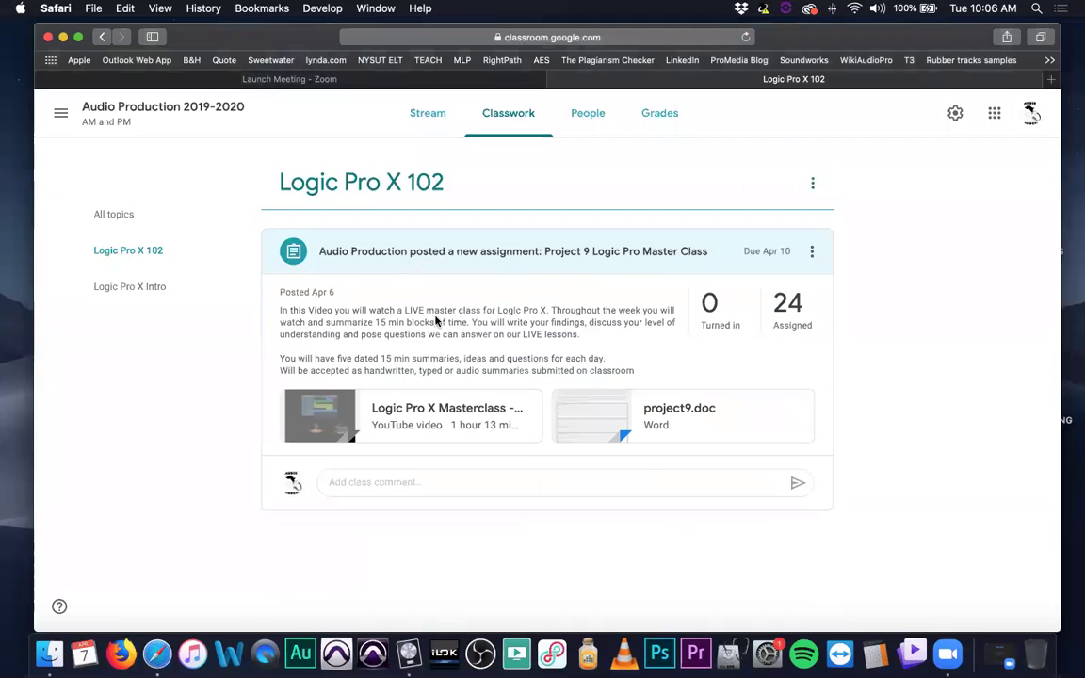
{"action": "left_click", "coordinate": [505, 118]}
- Open the Logic Pro X Intro topic and its attached Quiz 21 Logic Pro X form
{"action": "scroll", "coordinate": [584, 518], "scroll_direction": "down", "scroll_amount": 3}
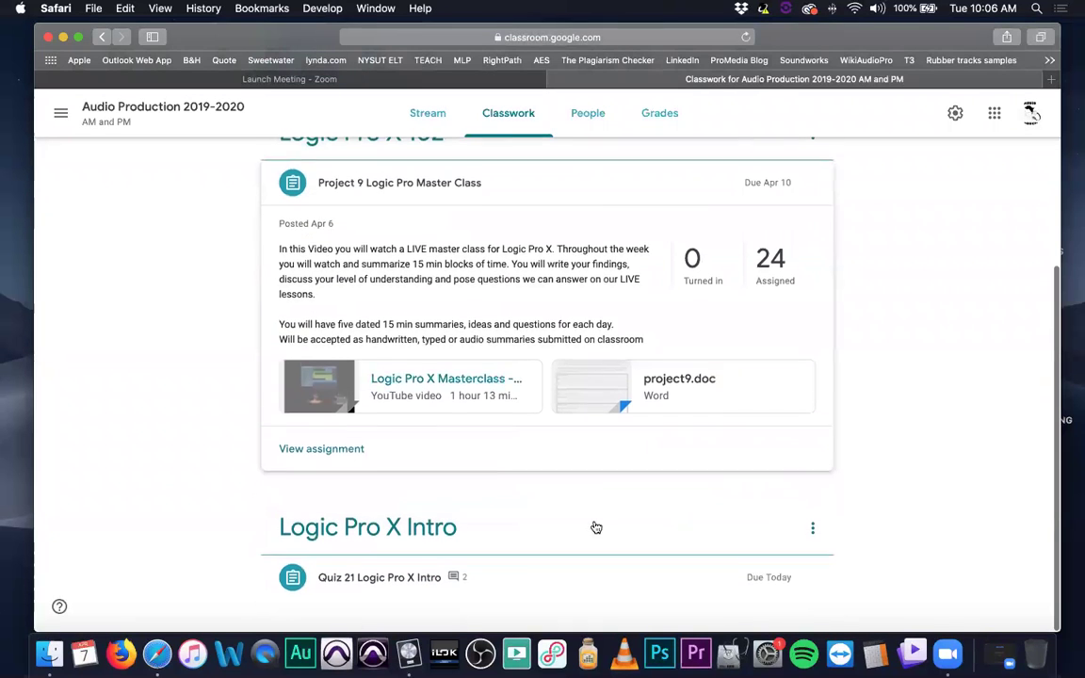
{"action": "scroll", "coordinate": [508, 528], "scroll_direction": "down", "scroll_amount": 1}
{"action": "left_click", "coordinate": [396, 528]}
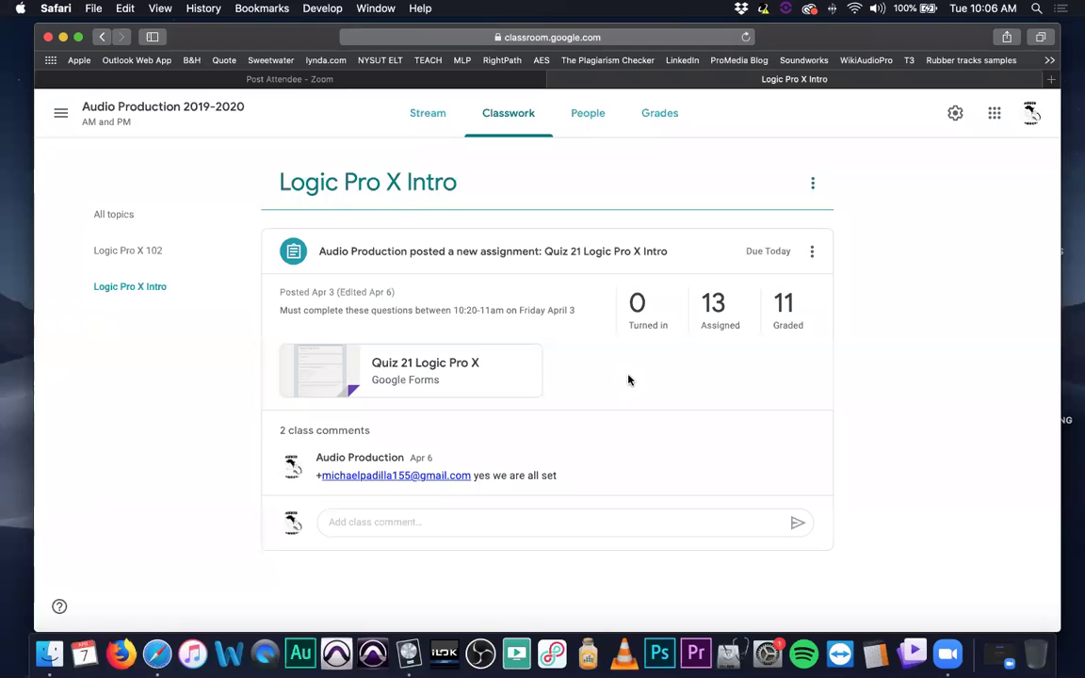
{"action": "left_click", "coordinate": [456, 365]}
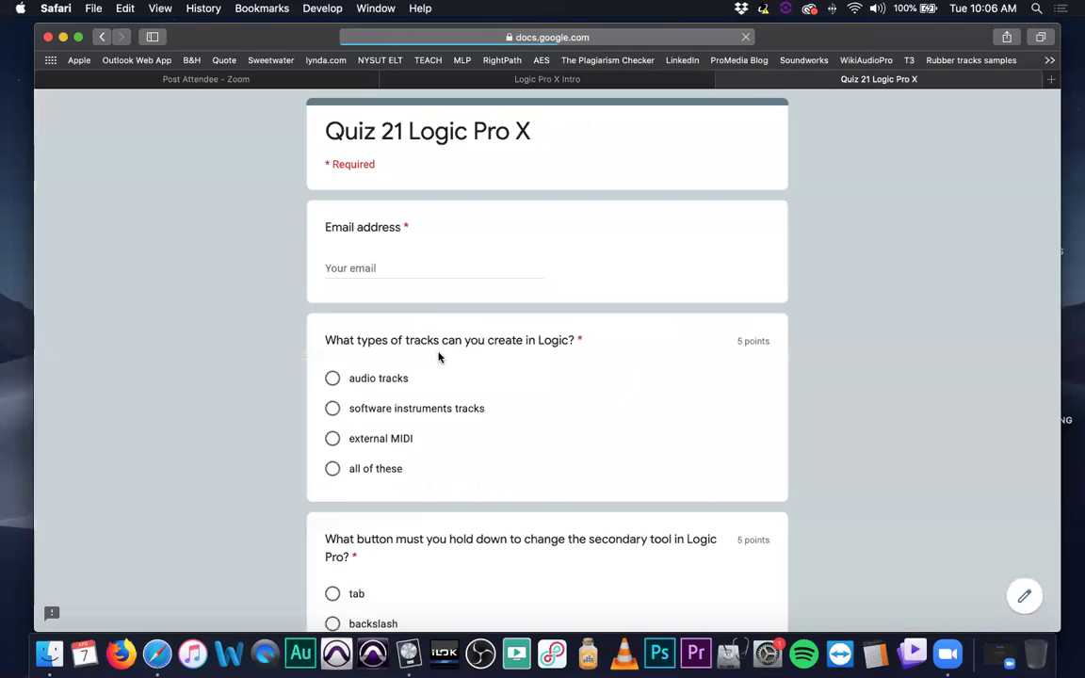
- Show the quiz's required Email address field without filling it in, and return to the class Stream page
{"action": "left_click", "coordinate": [379, 264]}
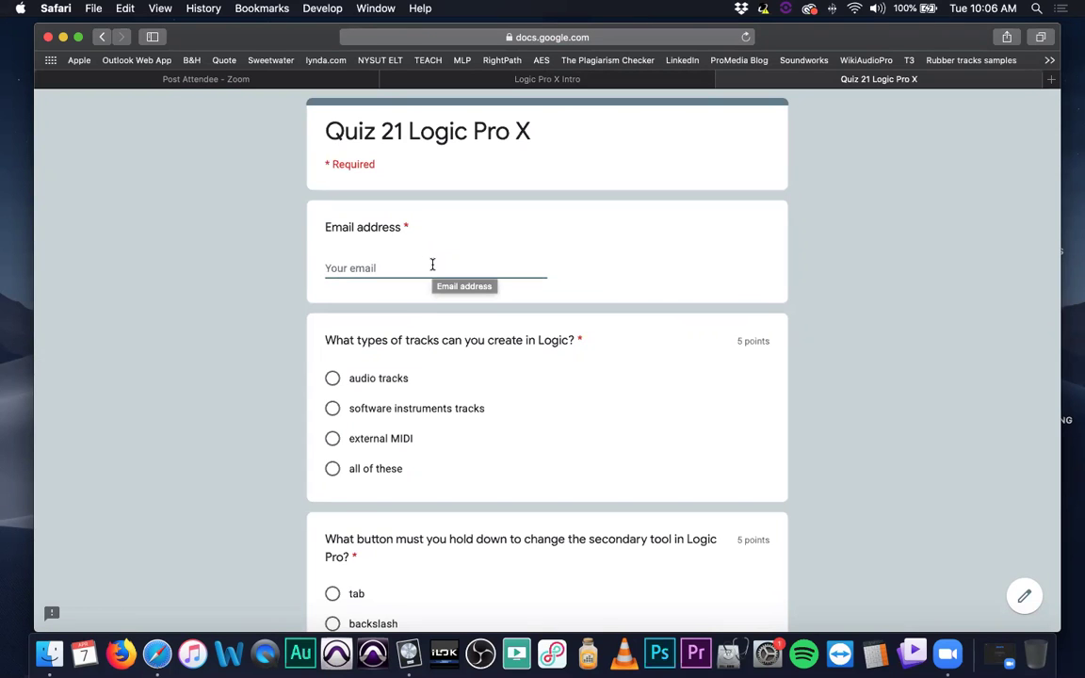
{"action": "left_click", "coordinate": [542, 81]}
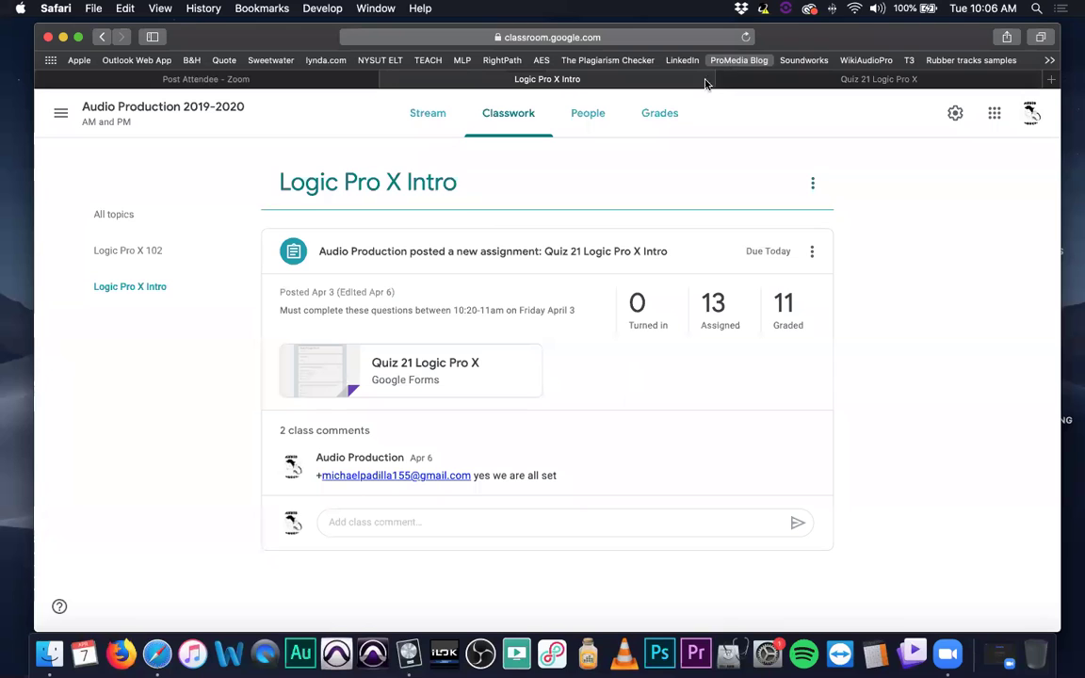
{"action": "left_click", "coordinate": [788, 82]}
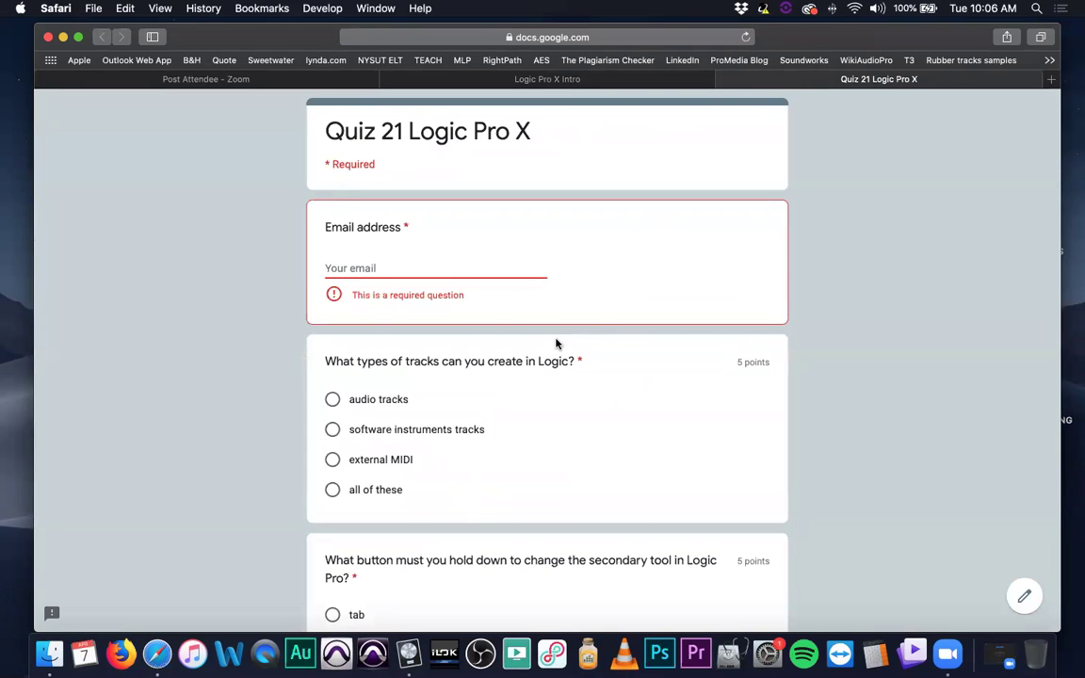
{"action": "left_click", "coordinate": [565, 81]}
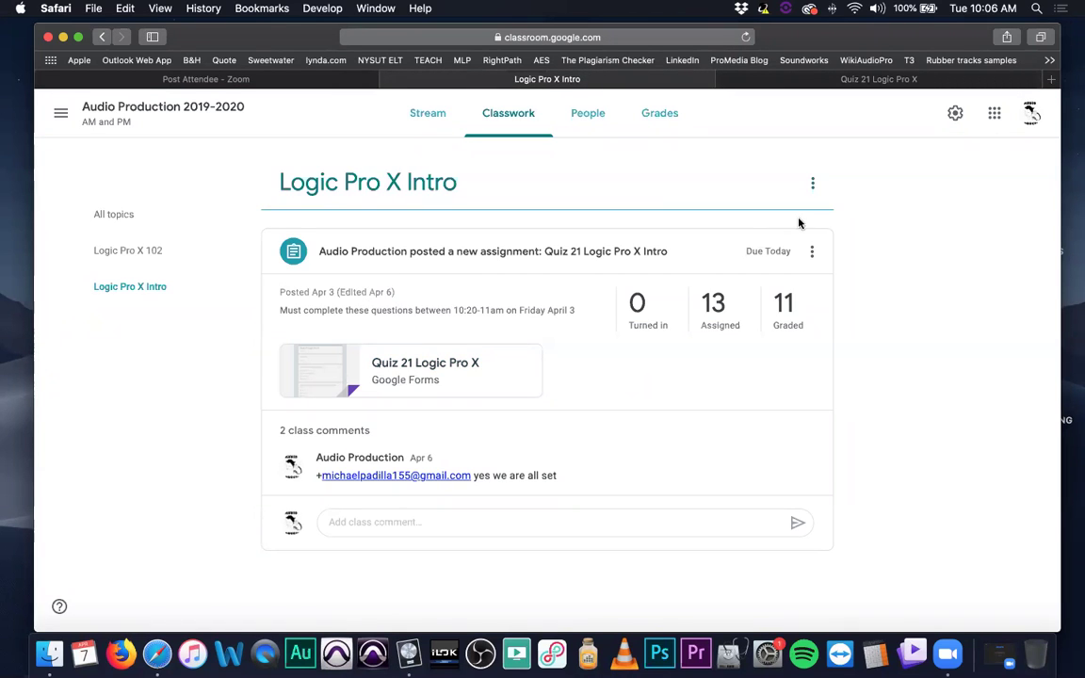
{"action": "left_click", "coordinate": [421, 120]}
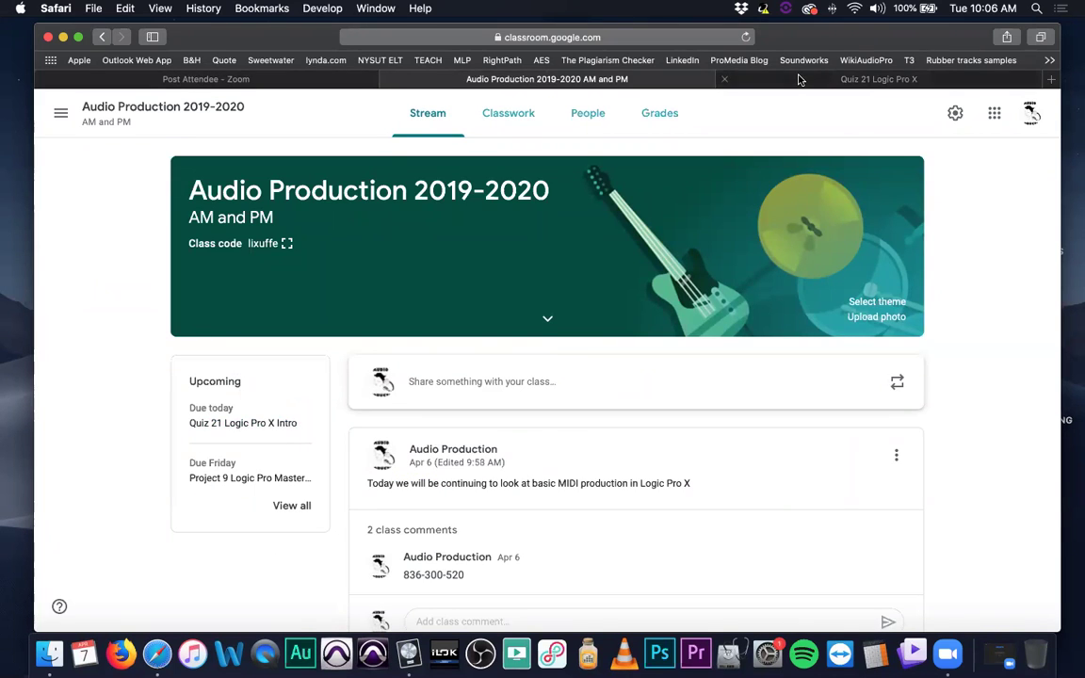
- Skim the questions of the Quiz 21 Logic Pro X form and return to its beginning
{"action": "left_click", "coordinate": [721, 74]}
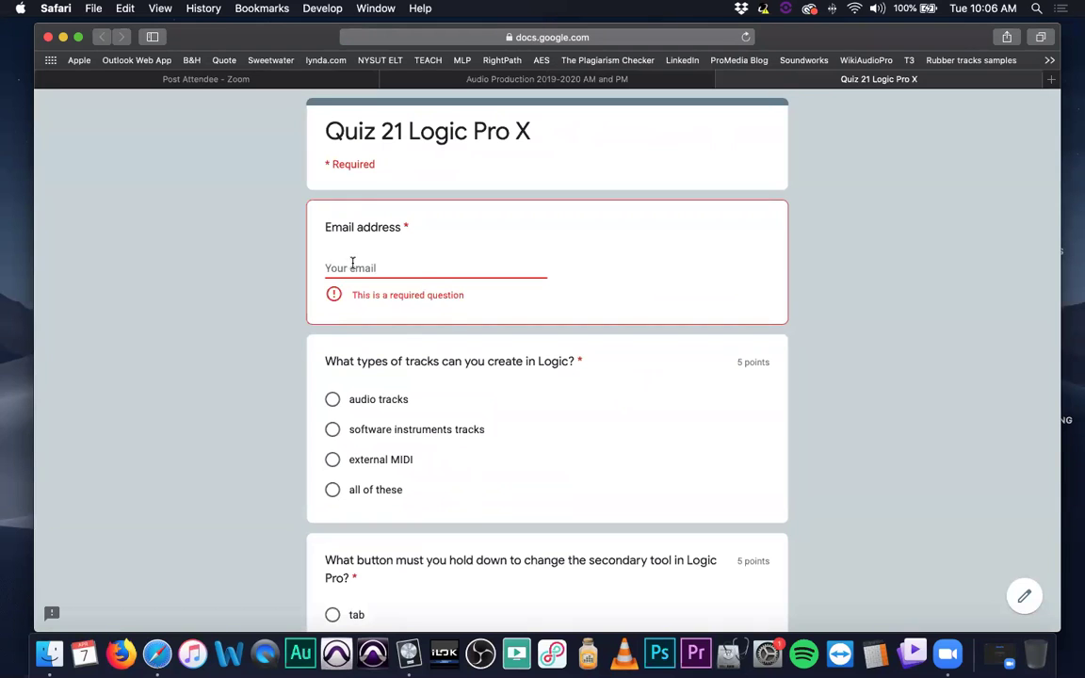
{"action": "scroll", "coordinate": [508, 345], "scroll_direction": "down", "scroll_amount": 20}
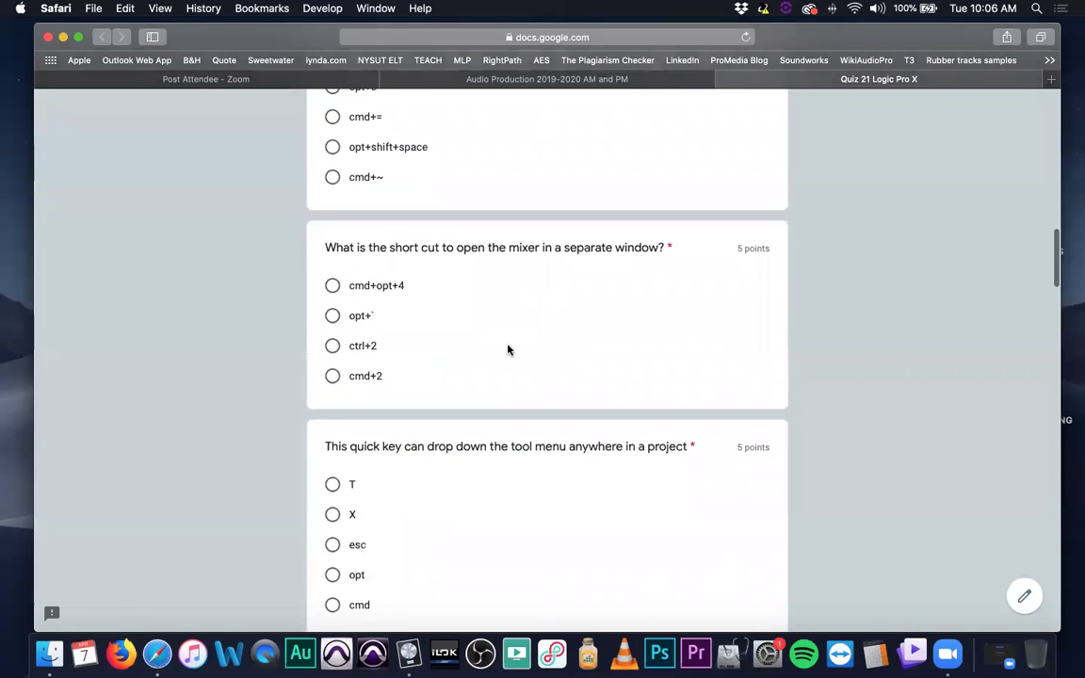
{"action": "scroll", "coordinate": [508, 350], "scroll_direction": "down", "scroll_amount": 15}
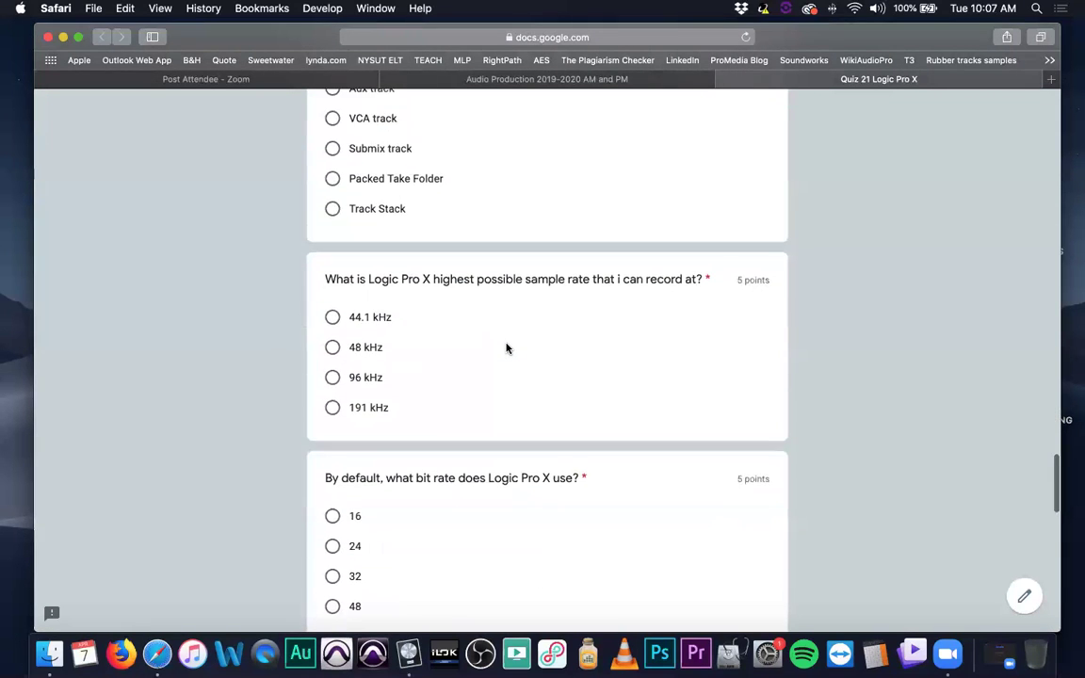
{"action": "key", "text": "cmd+Up"}
{"action": "scroll", "coordinate": [505, 346], "scroll_direction": "up", "scroll_amount": 2}
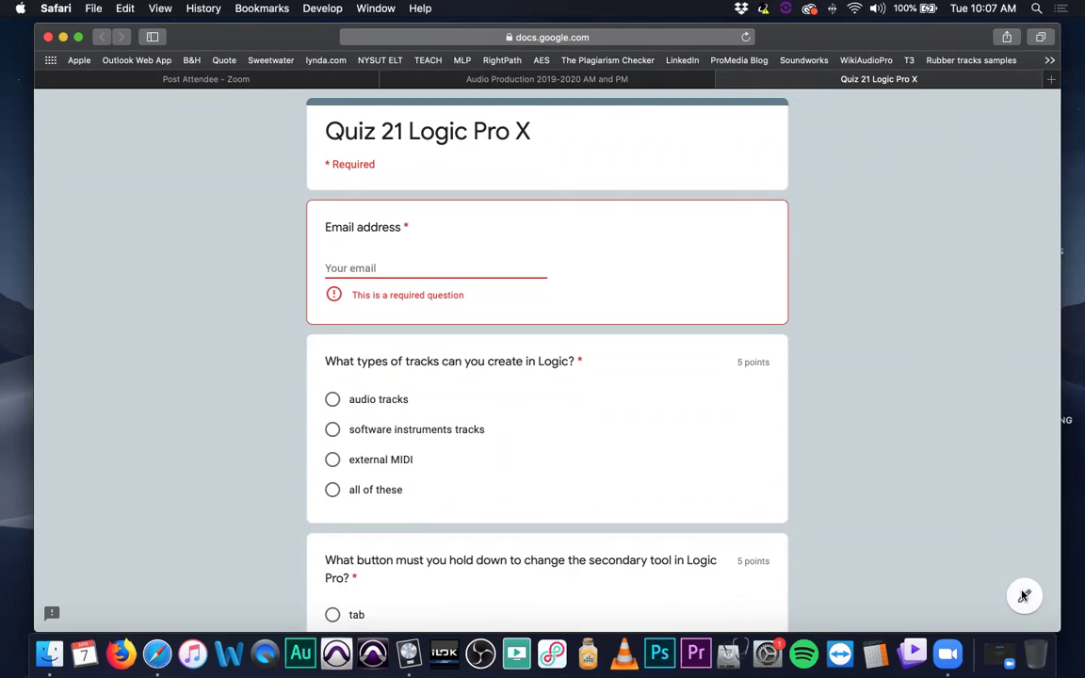
- Leave the respondent page for the Quiz 21 form editor and display the summary of its responses
{"action": "key", "text": "super+w"}
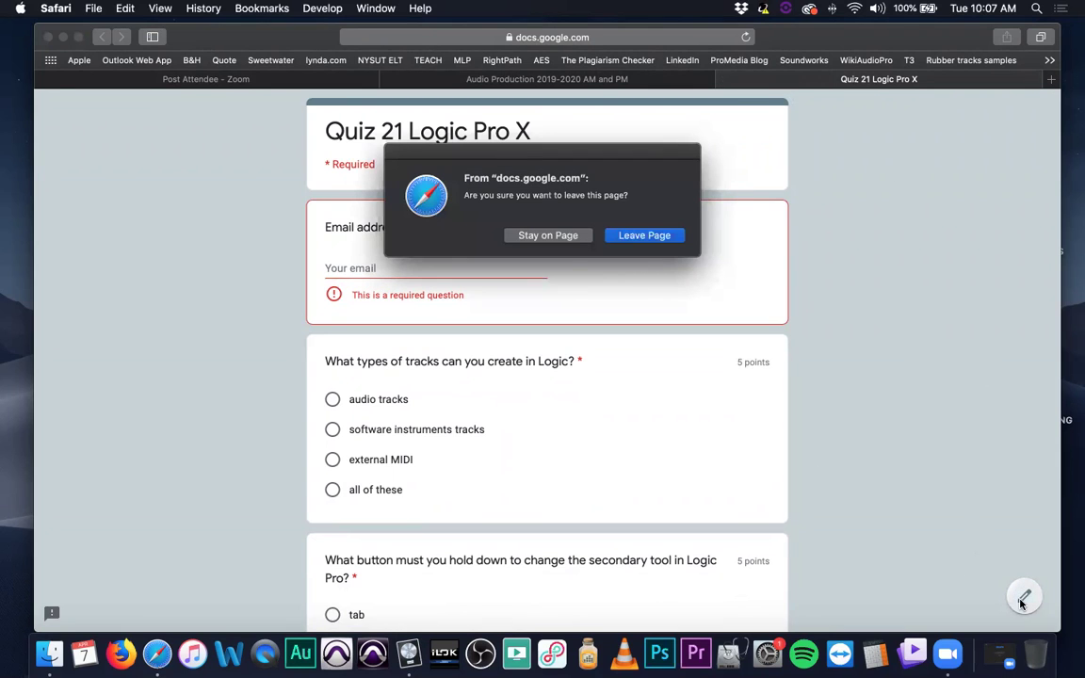
{"action": "left_click", "coordinate": [640, 237]}
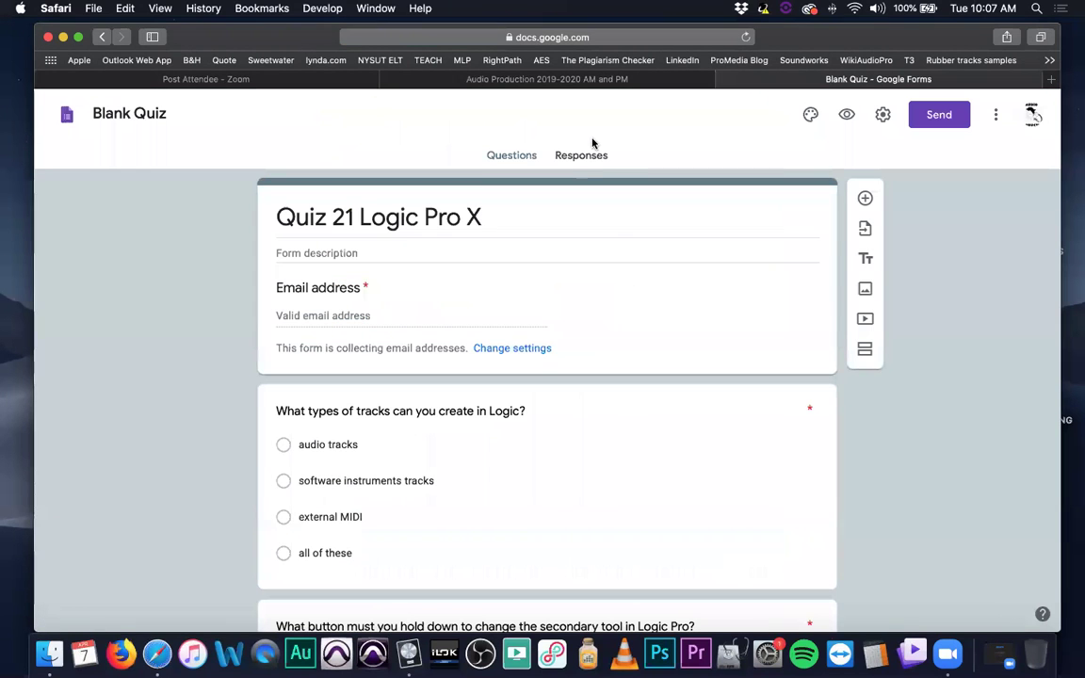
{"action": "left_click", "coordinate": [585, 160]}
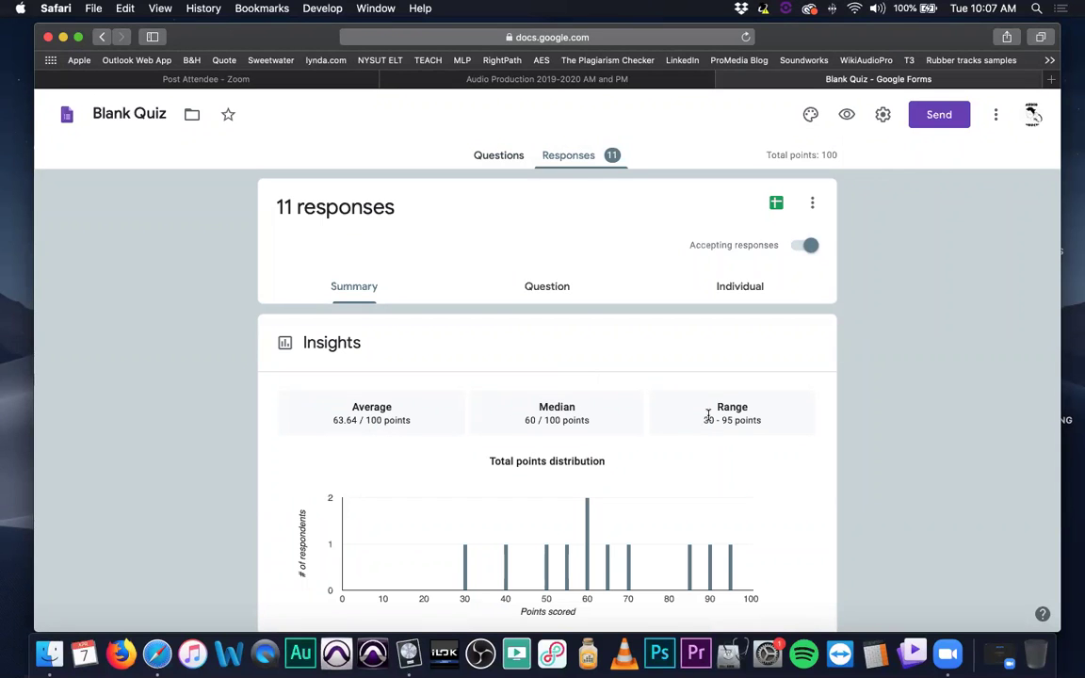
- Review the quiz results by question and by individual respondent, return to the questions, and close the form
{"action": "left_click", "coordinate": [552, 285]}
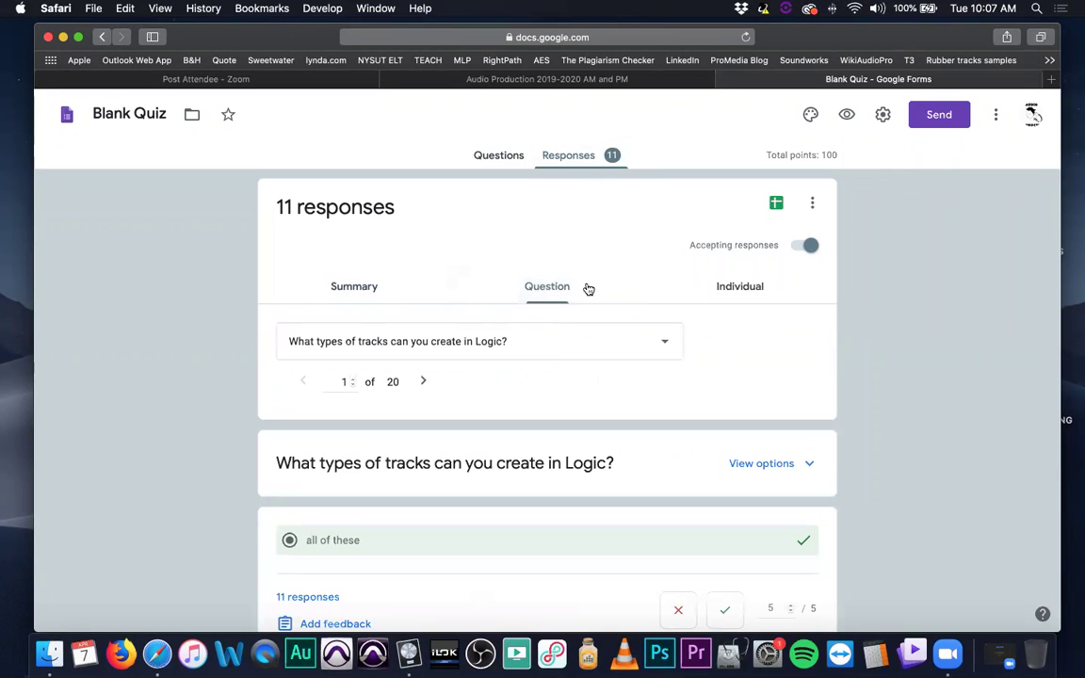
{"action": "left_click", "coordinate": [739, 294]}
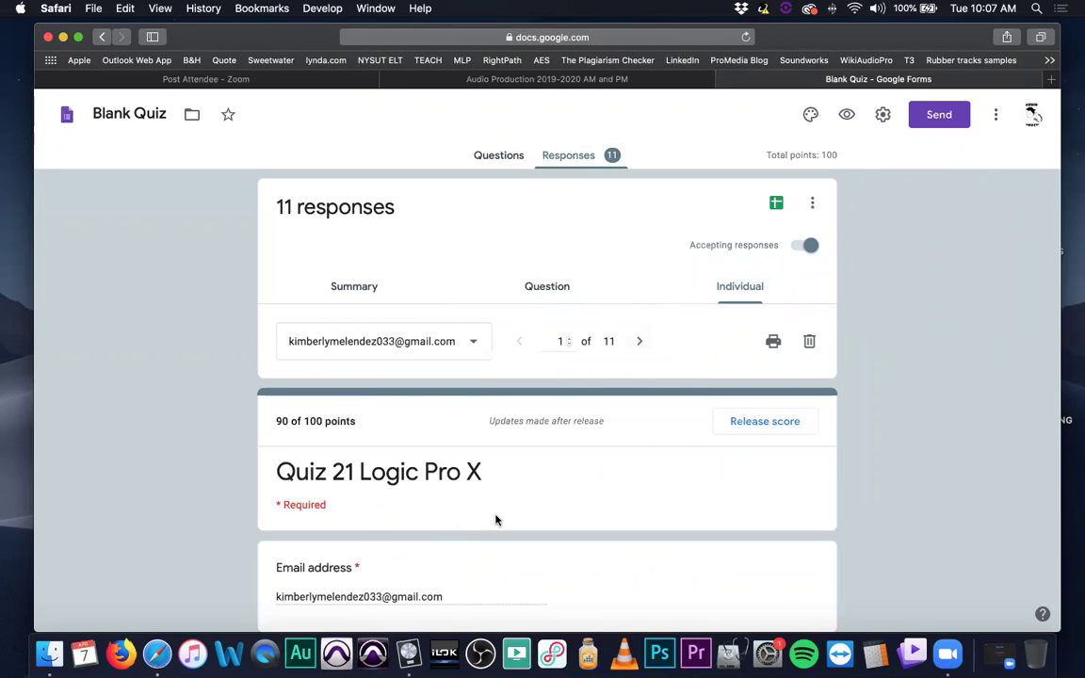
{"action": "scroll", "coordinate": [499, 518], "scroll_direction": "down", "scroll_amount": 15}
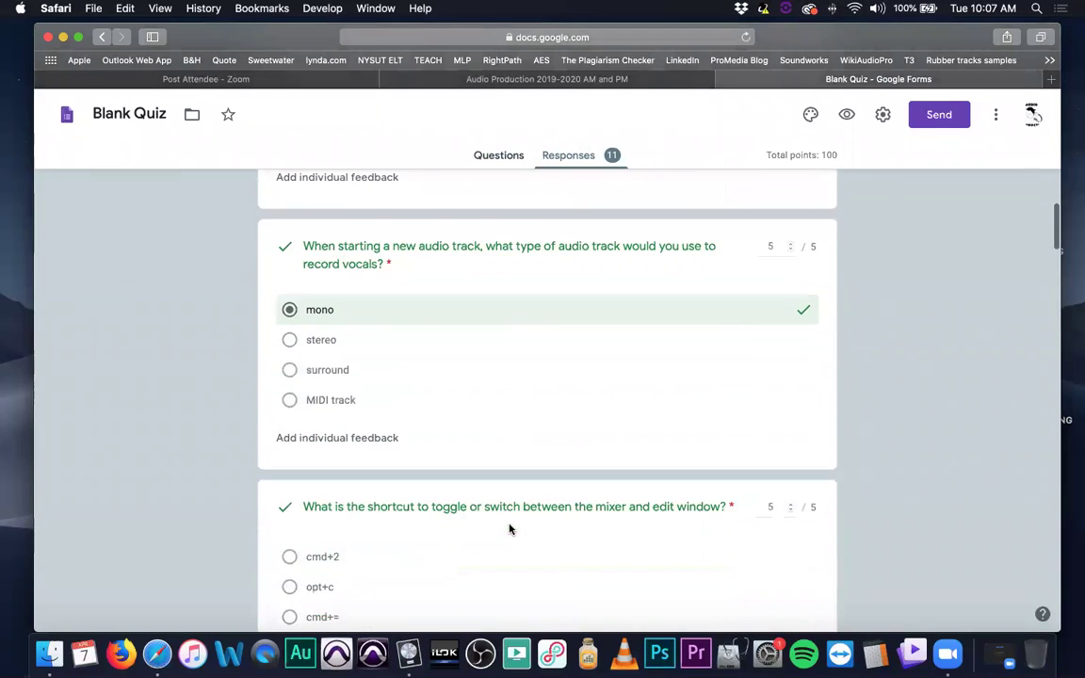
{"action": "scroll", "coordinate": [509, 530], "scroll_direction": "up", "scroll_amount": 15}
{"action": "left_click", "coordinate": [511, 160]}
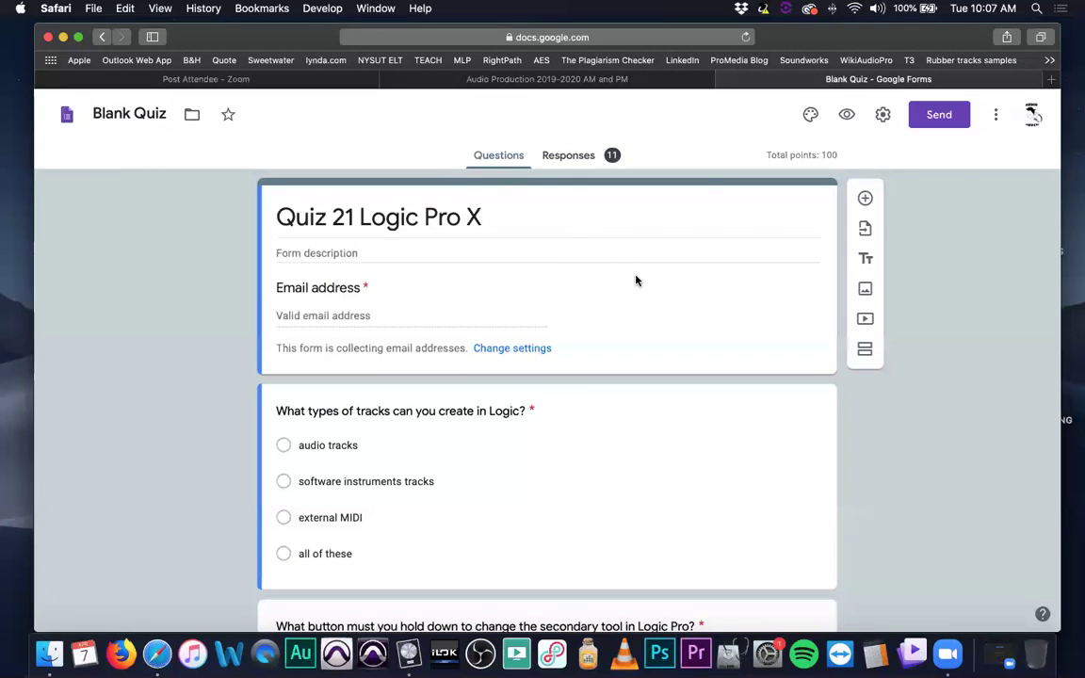
{"action": "left_click", "coordinate": [727, 79]}
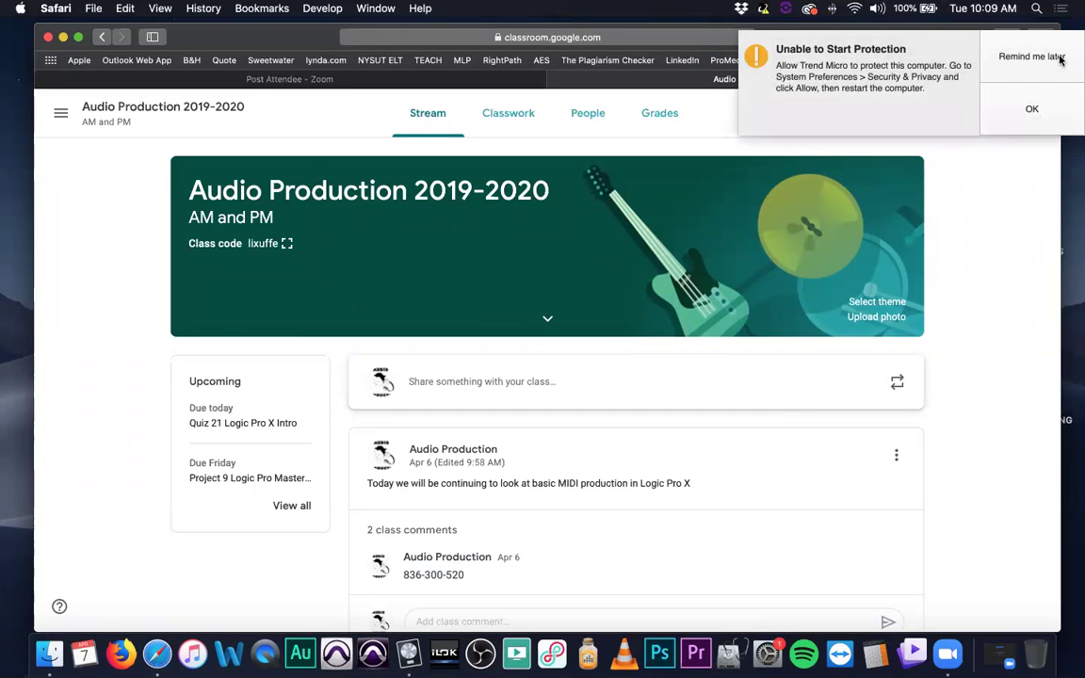
- Postpone the recurring protection alert, switch to Logic Pro X and open the recent project TEST
{"action": "left_click", "coordinate": [1031, 56]}
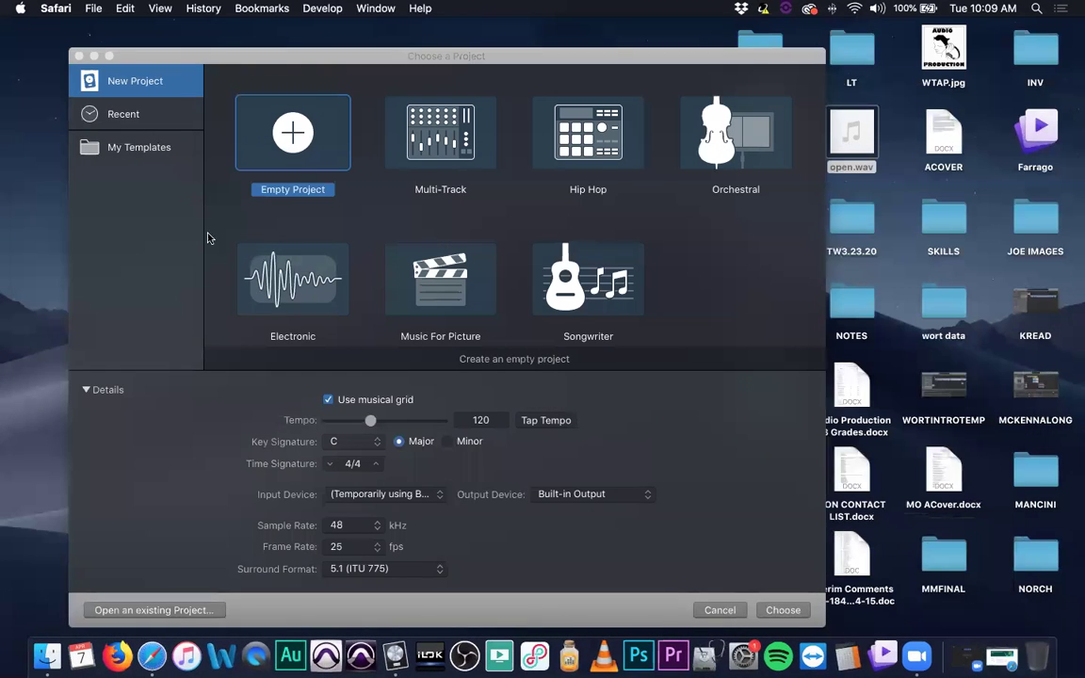
{"action": "left_click", "coordinate": [105, 117]}
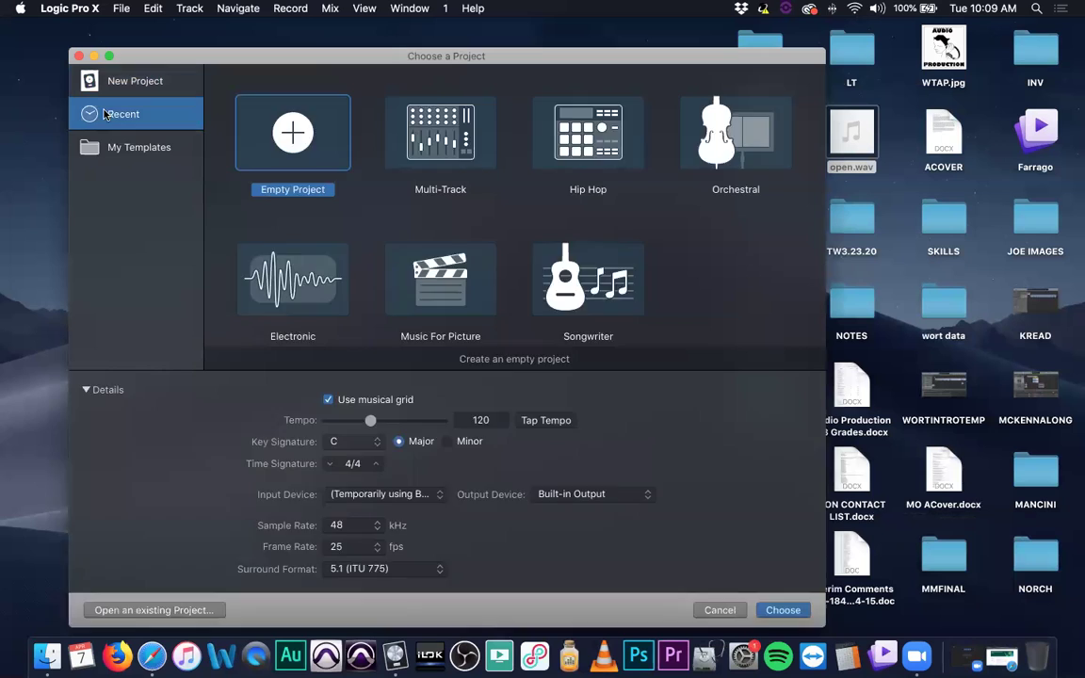
{"action": "double_click", "coordinate": [310, 116]}
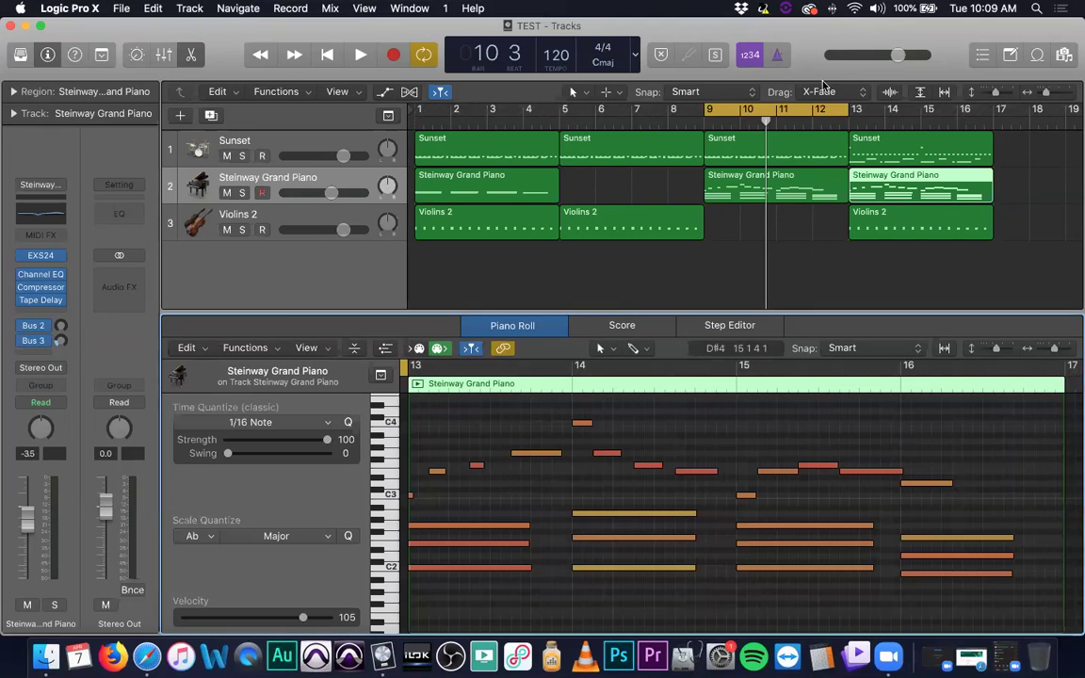
- Lower the project window and set the cycle range to span the whole arrangement, from bar 1 to bar 17
{"action": "left_click_drag", "start_coordinate": [819, 34], "coordinate": [820, 86]}
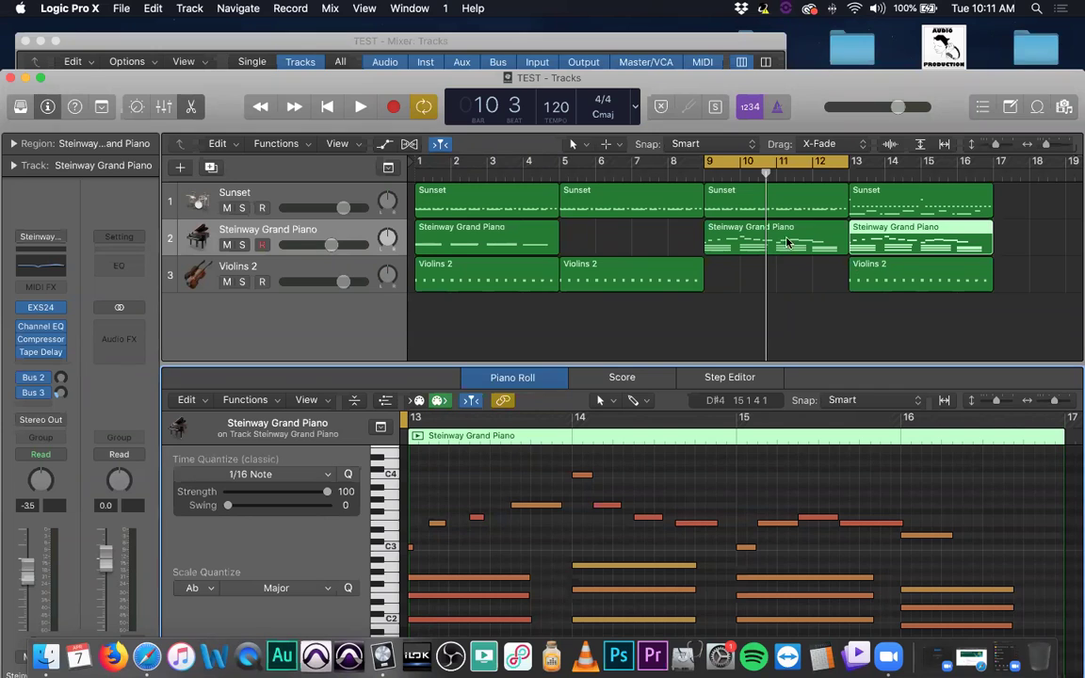
{"action": "left_click_drag", "start_coordinate": [706, 162], "coordinate": [419, 162]}
{"action": "left_click_drag", "start_coordinate": [852, 162], "coordinate": [1001, 162]}
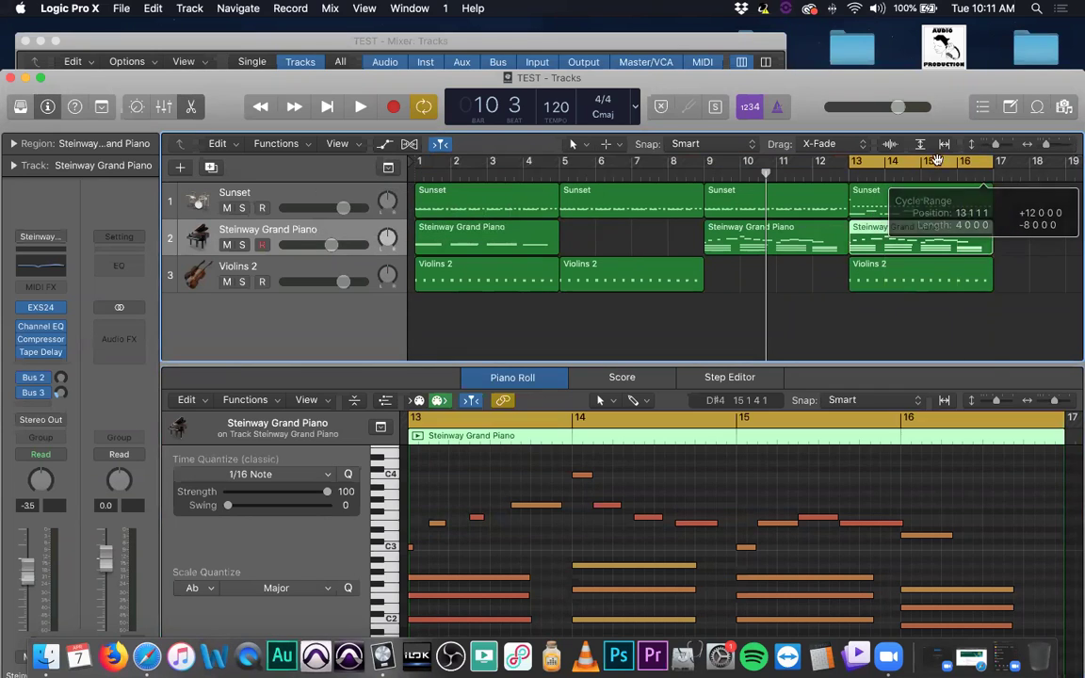
{"action": "left_click_drag", "start_coordinate": [845, 162], "coordinate": [395, 162]}
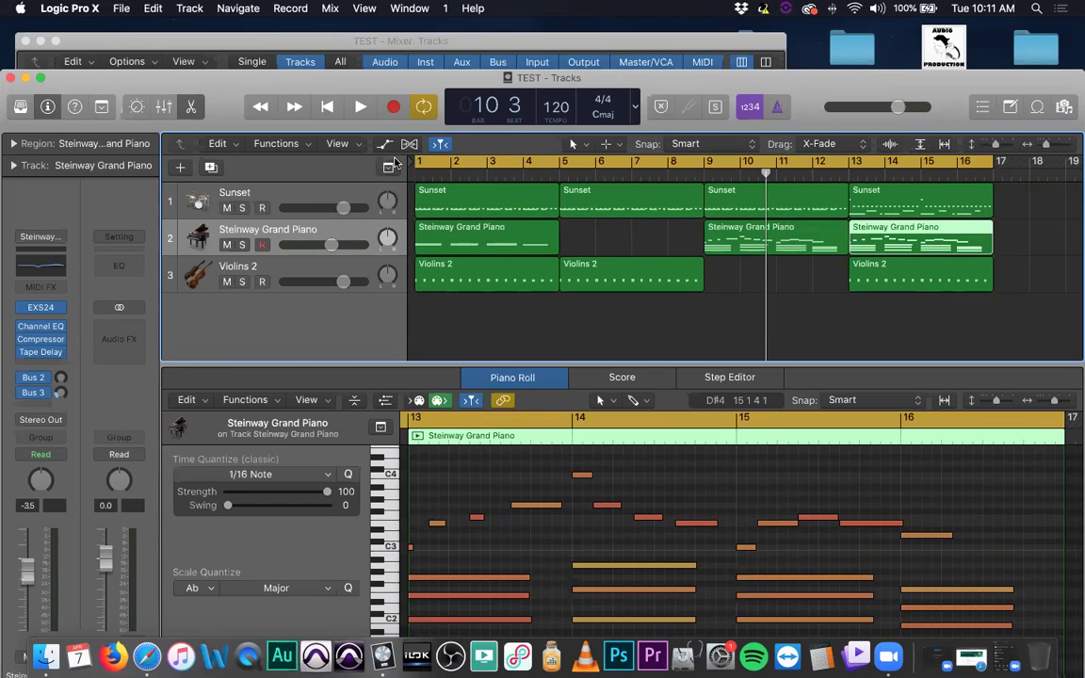
- Deselect all regions, play the arrangement from bar 1 at a raised system volume, and stop playback
{"action": "key", "text": "space"}
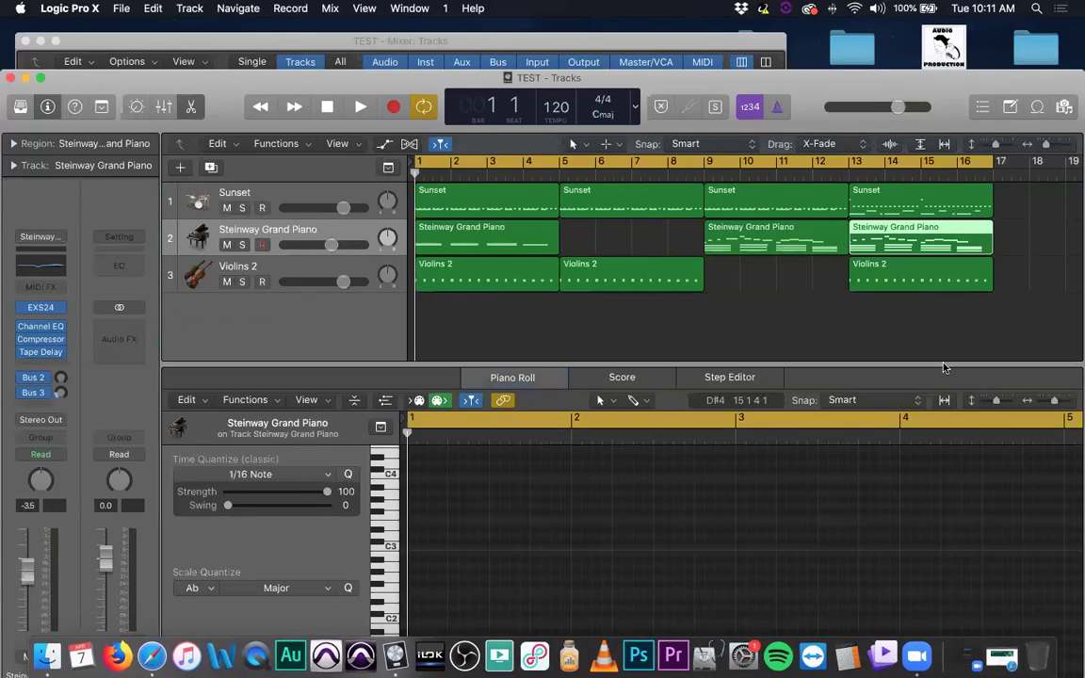
{"action": "left_click", "coordinate": [1025, 252]}
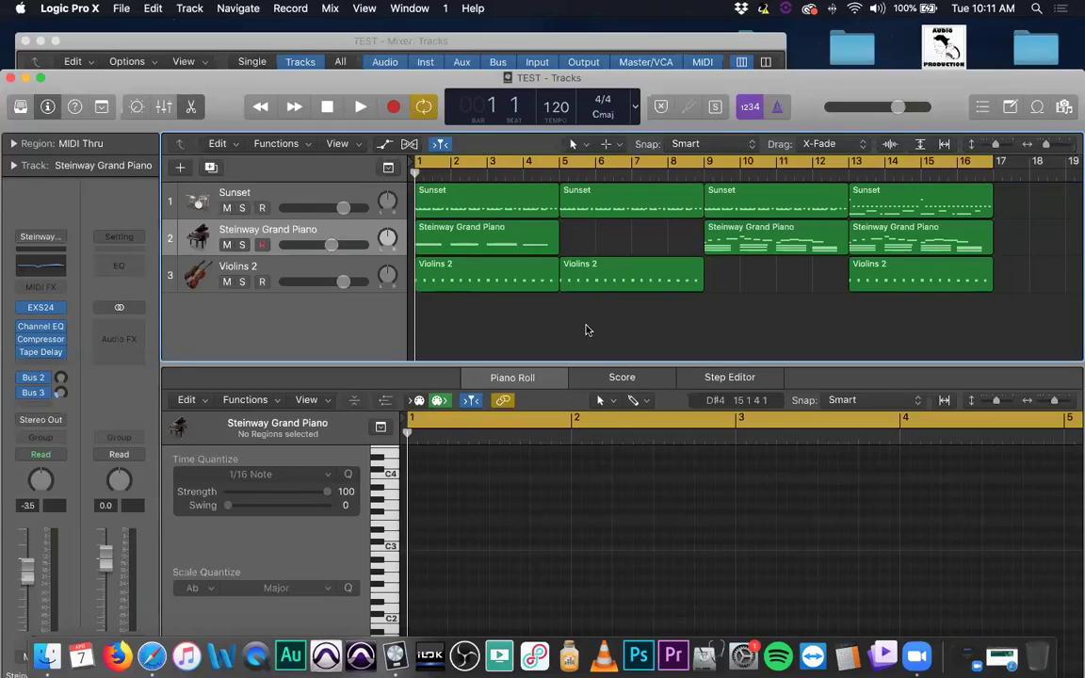
{"action": "key", "text": "space"}
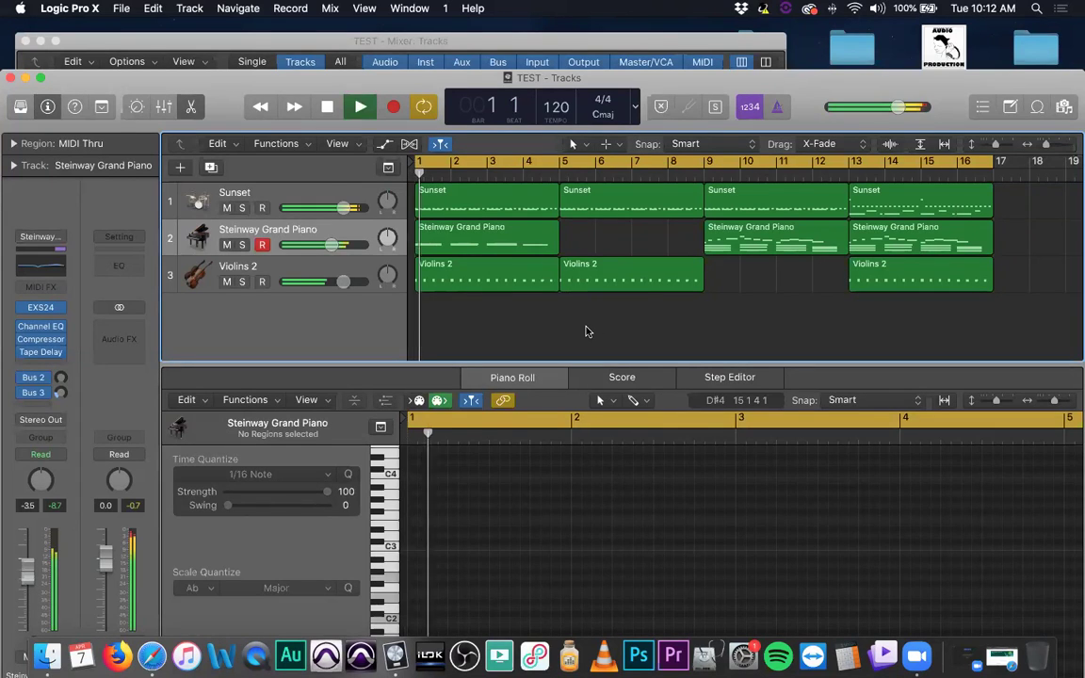
{"action": "key", "text": "XF86AudioRaiseVolume"}
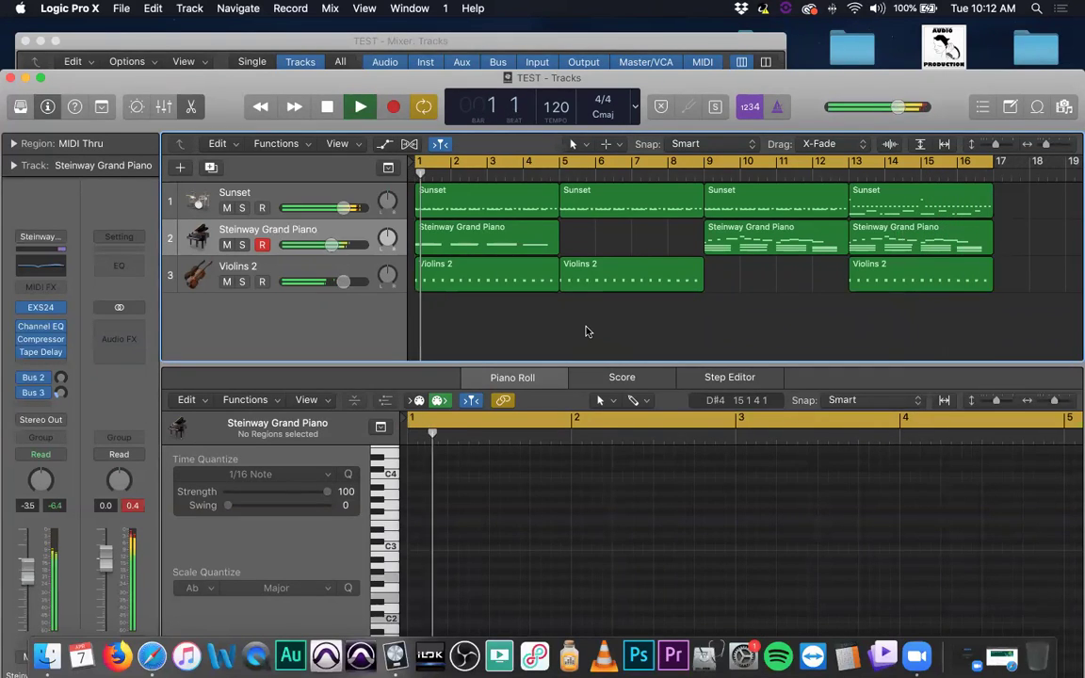
{"action": "key", "text": "space"}
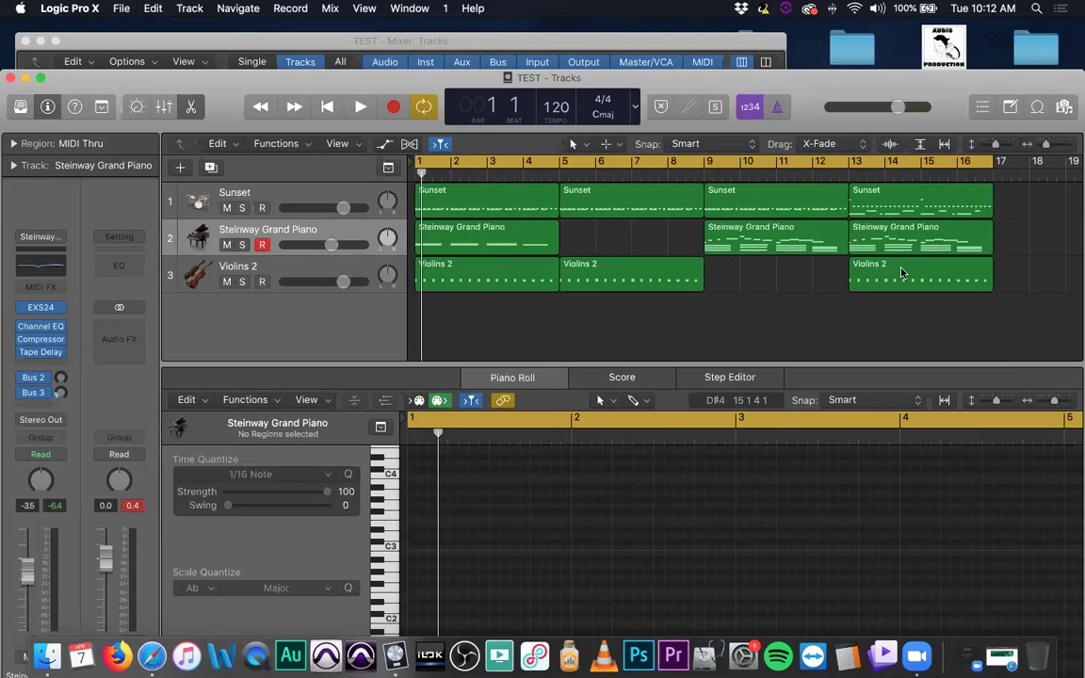
{"action": "left_click", "coordinate": [760, 315]}
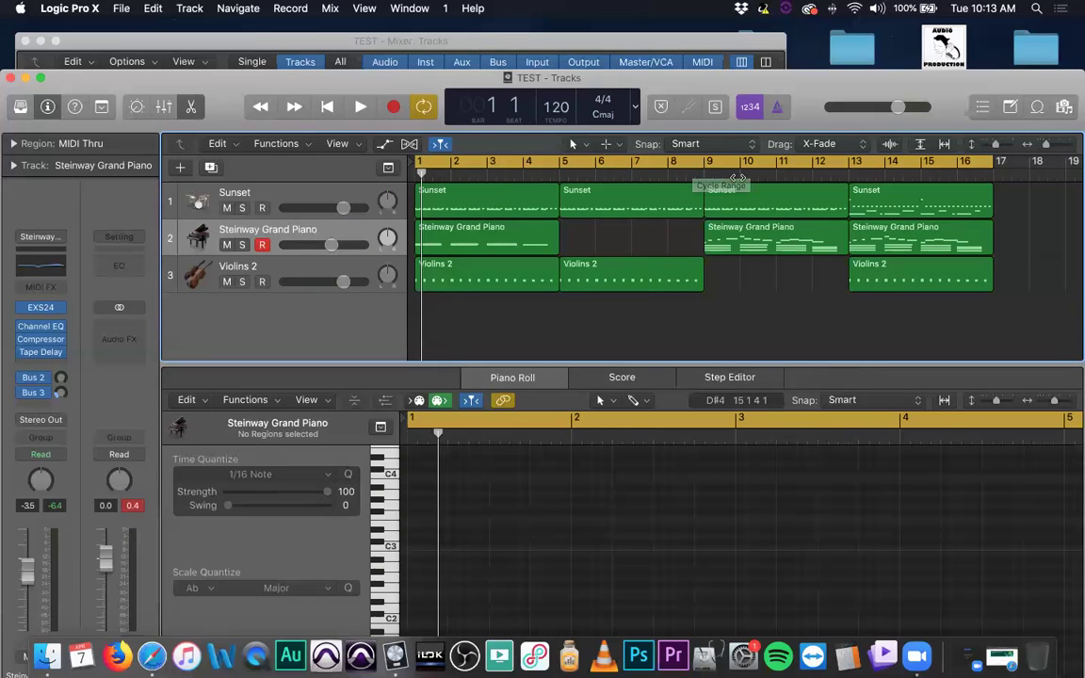
- Turn off cycling with the playhead at bar 10, and show the Steinway Grand Piano region starting at bar 9 in the Piano Roll
{"action": "left_click", "coordinate": [740, 163]}
{"action": "left_click", "coordinate": [724, 164]}
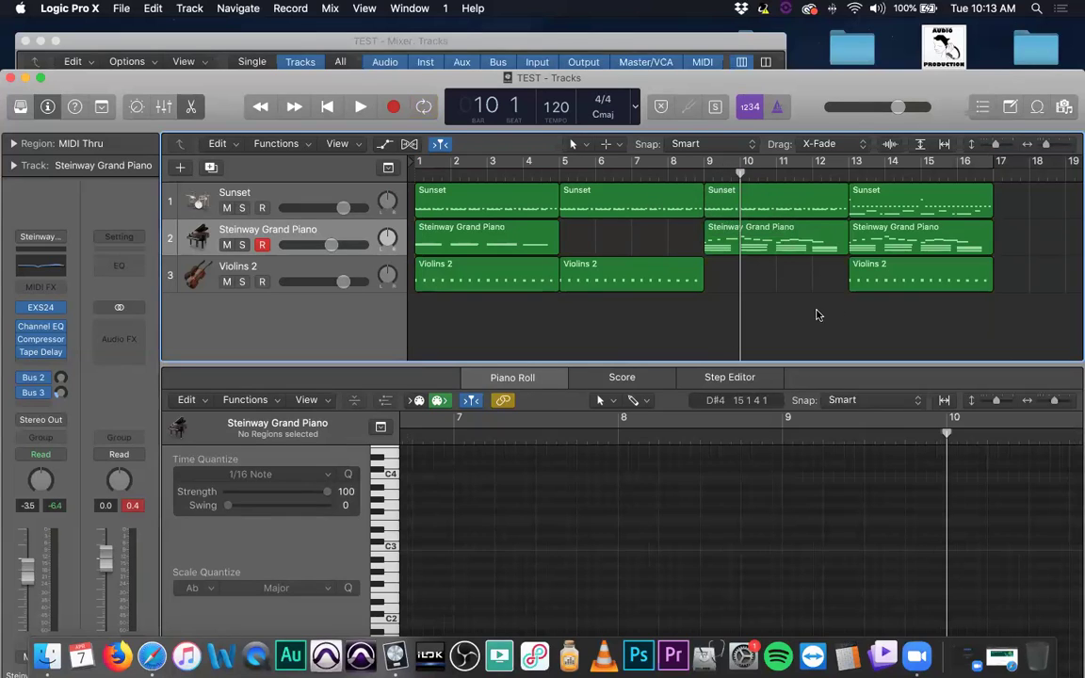
{"action": "left_click", "coordinate": [718, 232]}
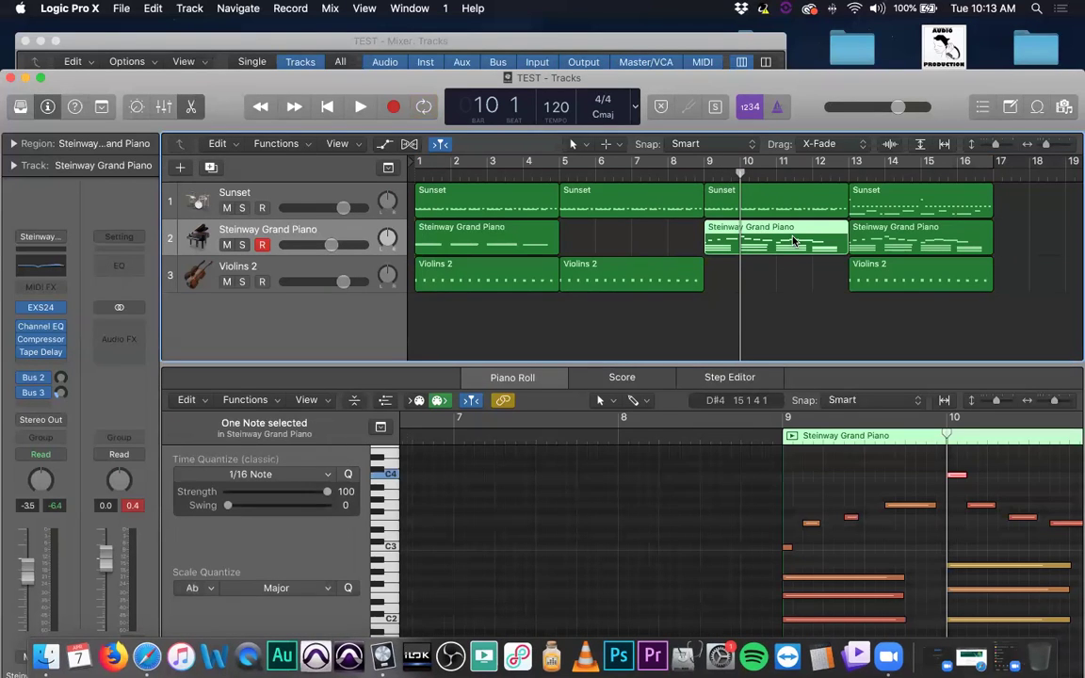
{"action": "scroll", "coordinate": [652, 483], "scroll_direction": "right", "scroll_amount": 6}
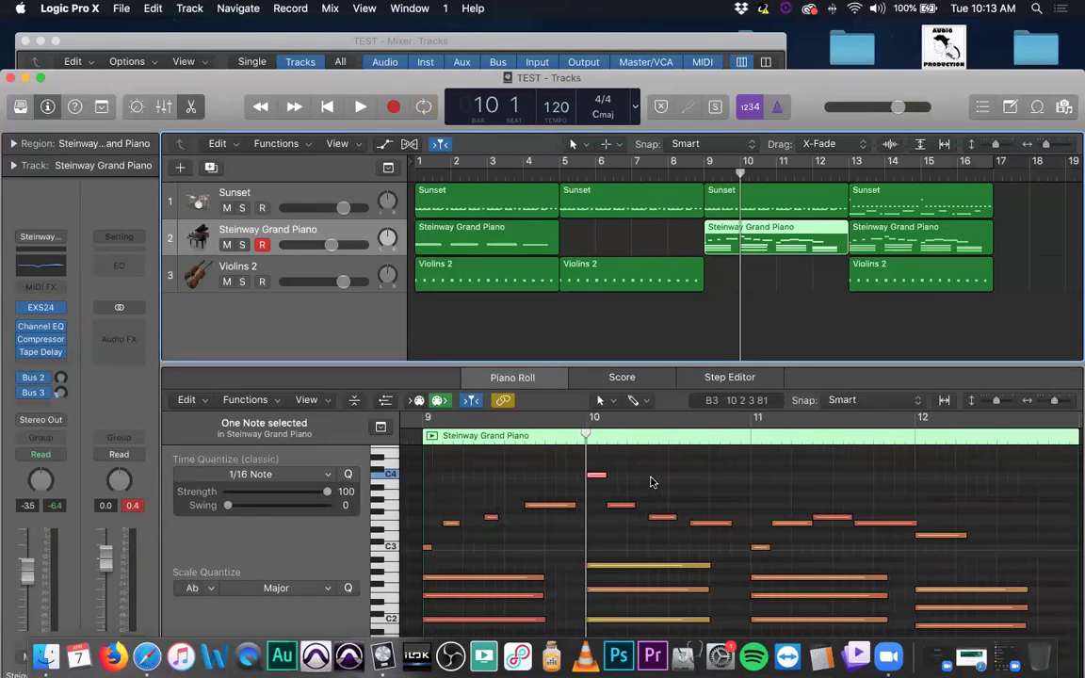
{"action": "scroll", "coordinate": [652, 485], "scroll_direction": "left", "scroll_amount": 1}
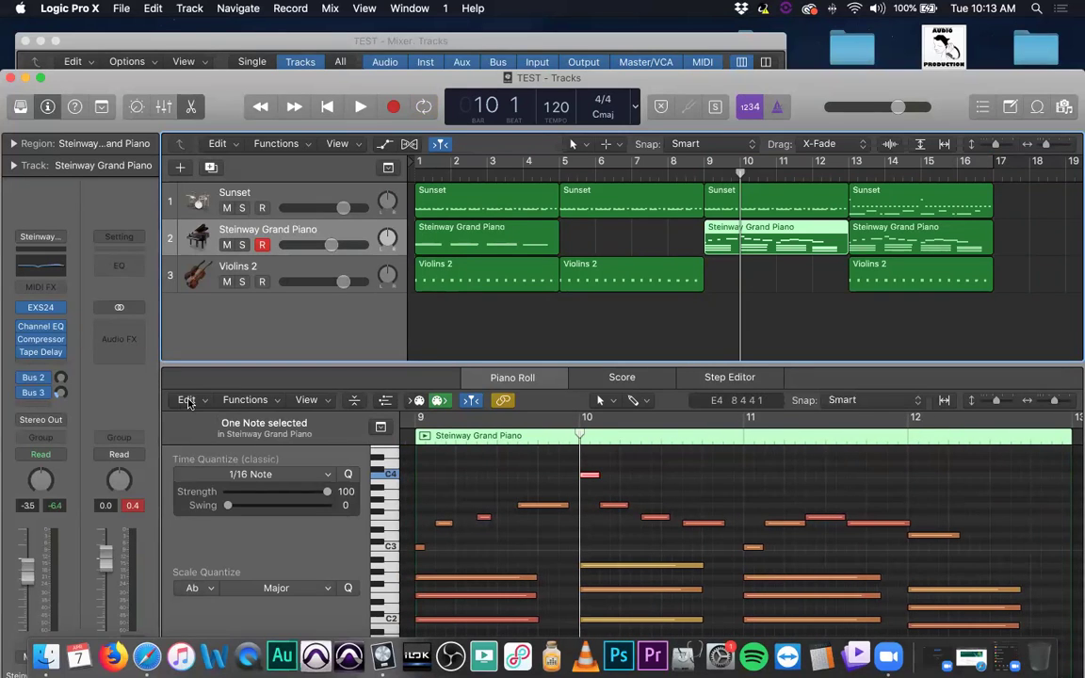
- Toggle the Piano Roll's Collapse Mode on and off, and show the MIDI Draw area below the notes
{"action": "left_click", "coordinate": [354, 401]}
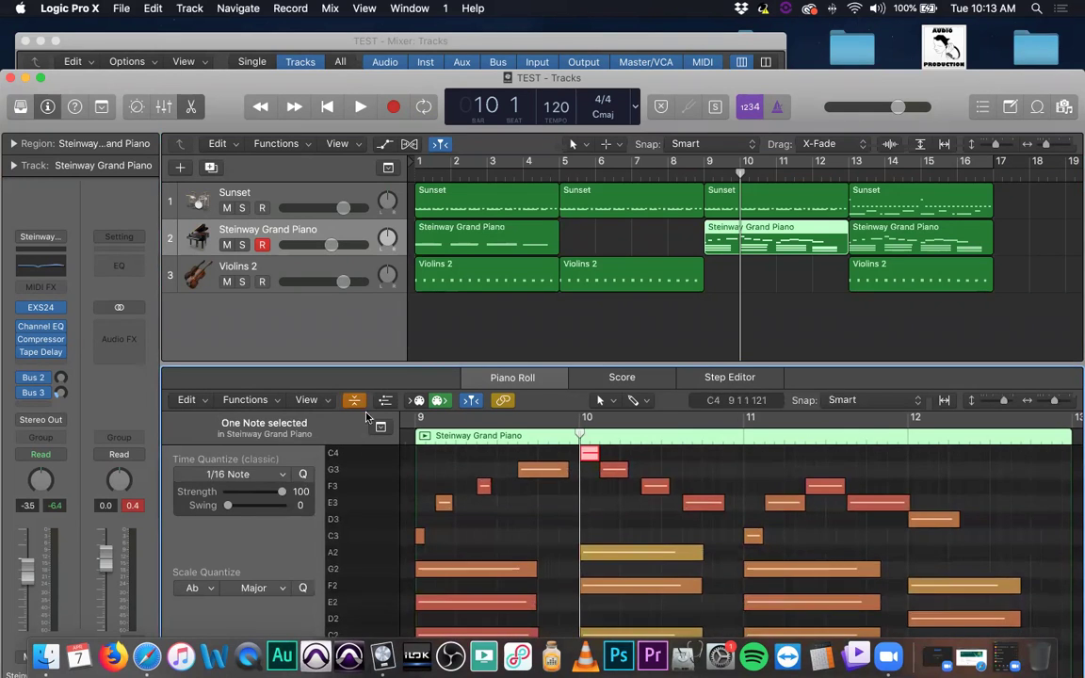
{"action": "left_click", "coordinate": [354, 400]}
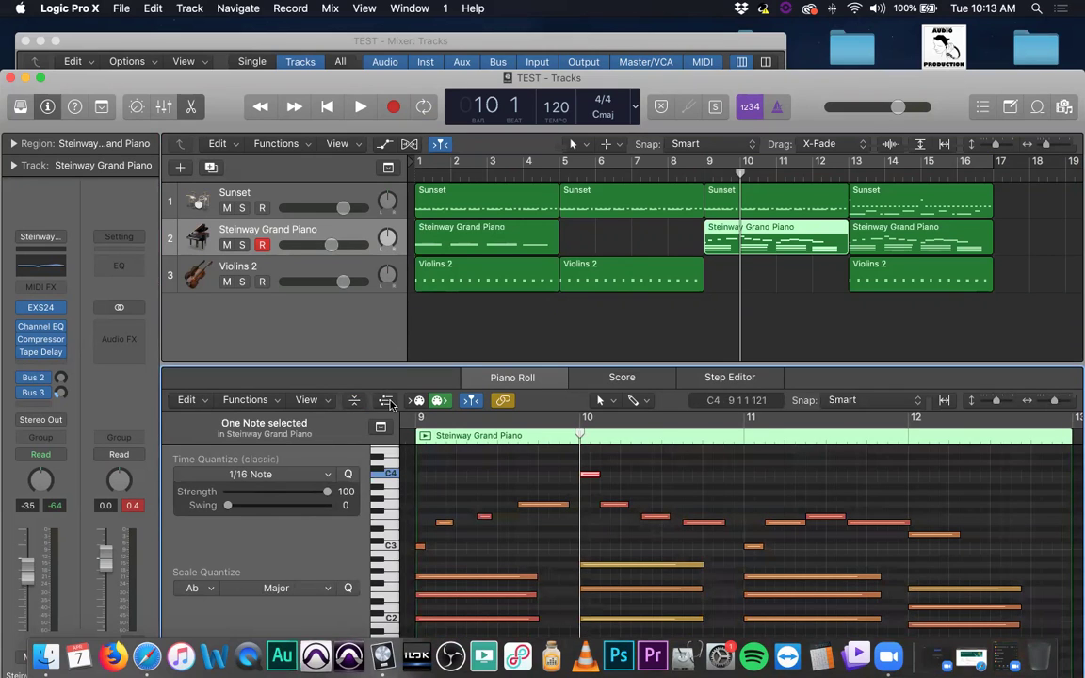
{"action": "left_click", "coordinate": [387, 401]}
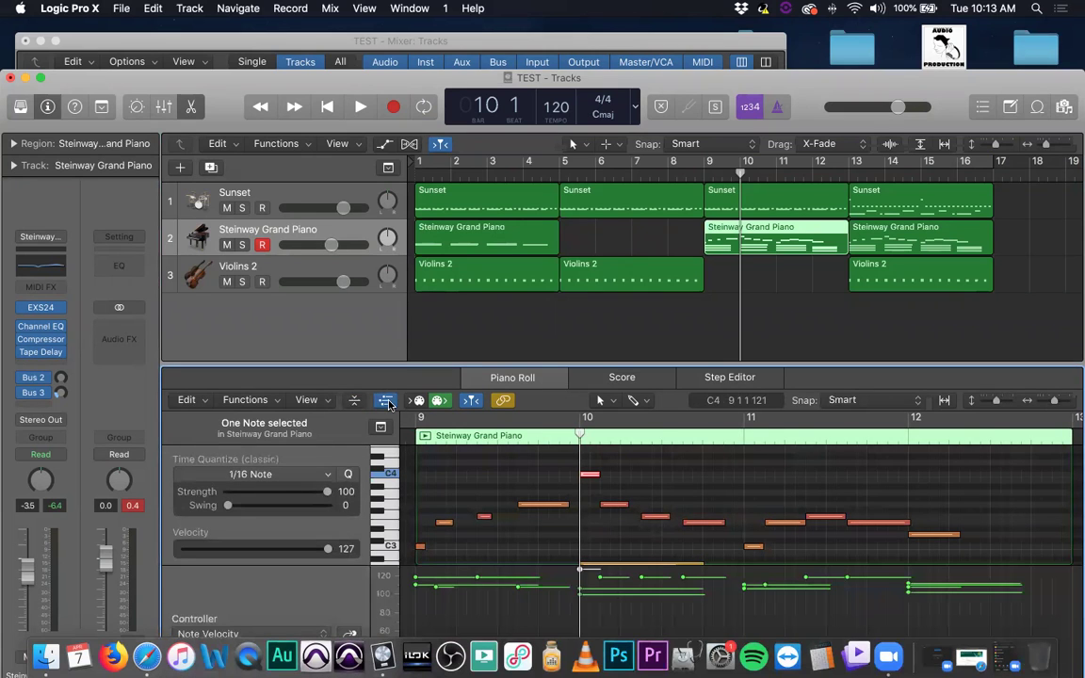
{"action": "scroll", "coordinate": [426, 521], "scroll_direction": "down", "scroll_amount": 5}
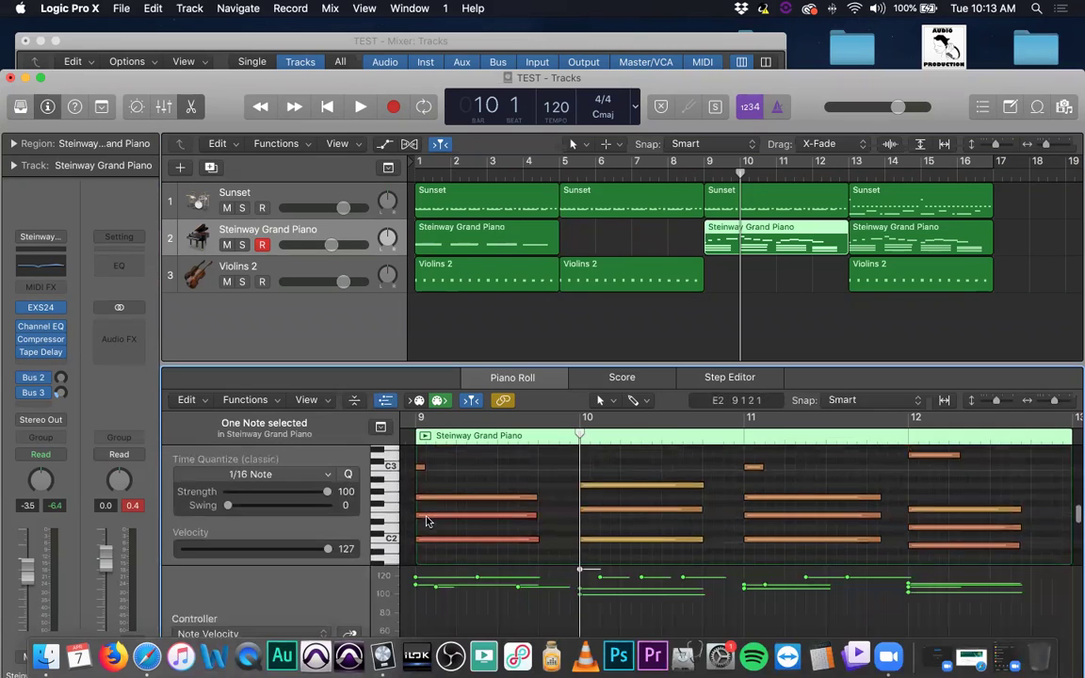
- Examine the controllers available for MIDI Draw, leave it on Note Velocity, and dismiss the protection alert
{"action": "left_click", "coordinate": [285, 568]}
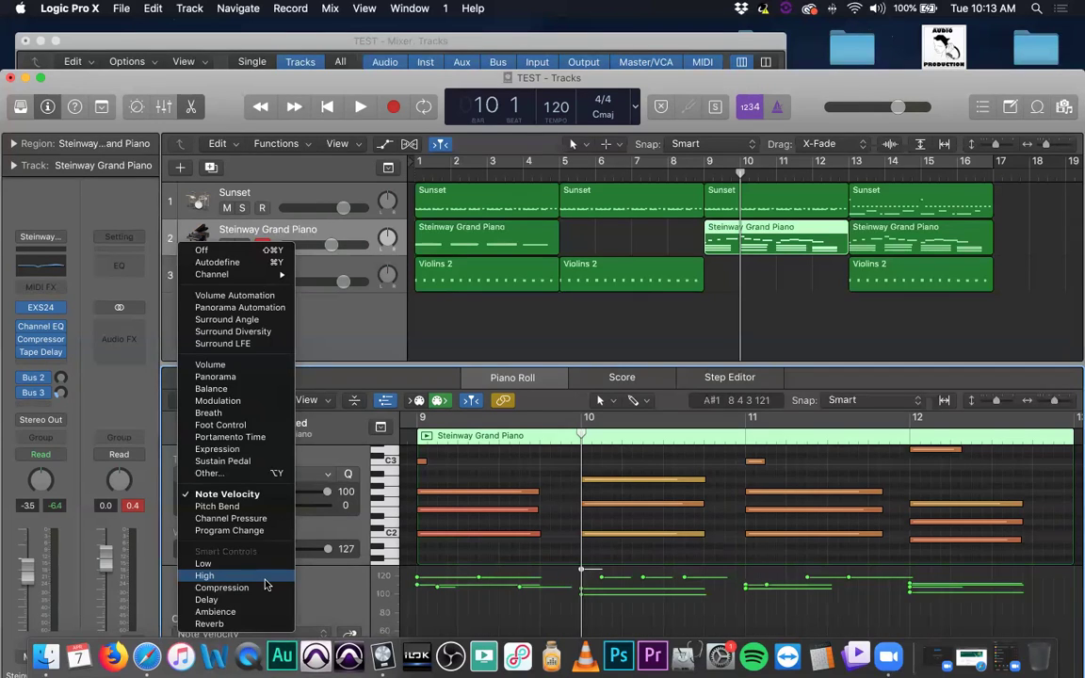
{"action": "left_click", "coordinate": [557, 417]}
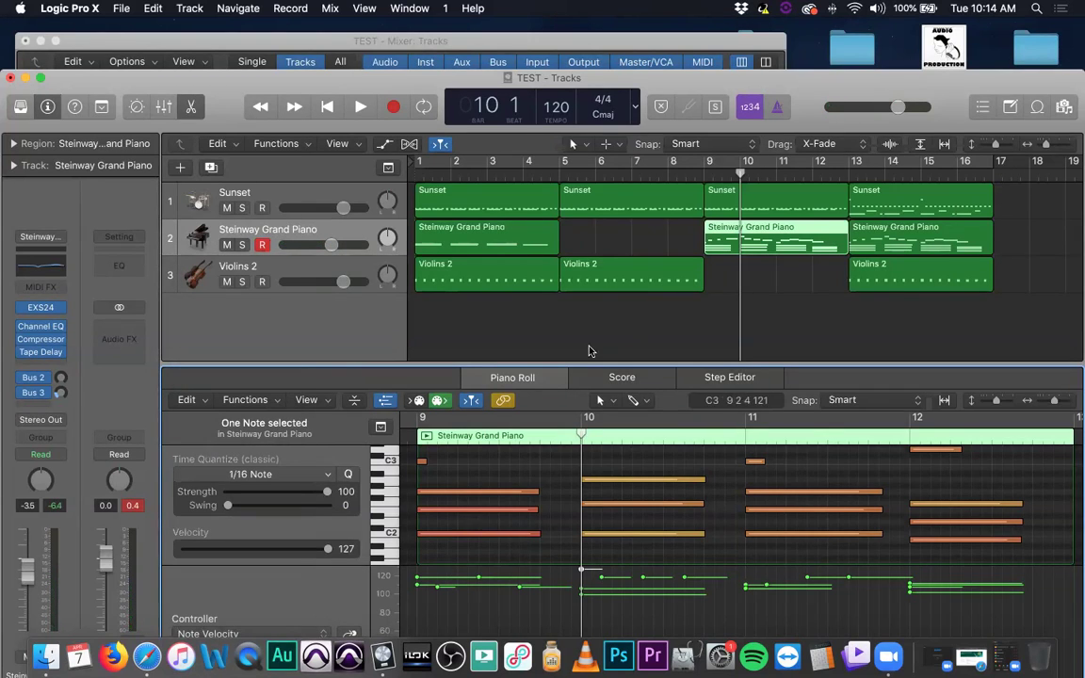
{"action": "left_click", "coordinate": [324, 630]}
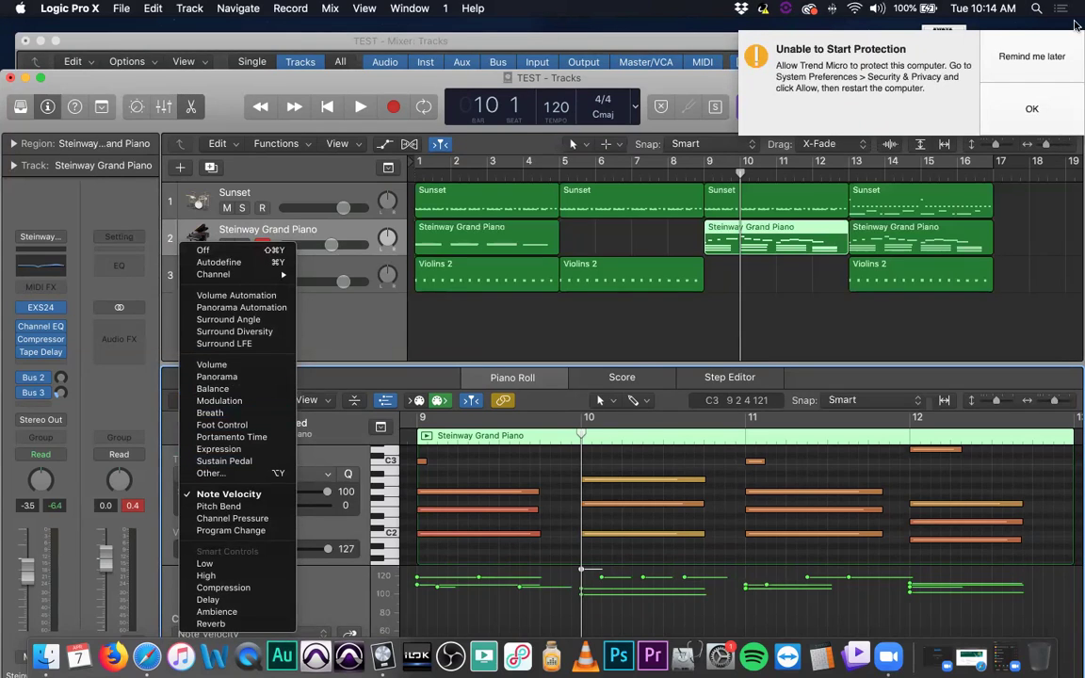
{"action": "left_click", "coordinate": [958, 40]}
- Set the velocity of the selected C4 note at bar 10 to 119, deselect it, and hide the MIDI Draw area
{"action": "scroll", "coordinate": [566, 527], "scroll_direction": "up", "scroll_amount": 1}
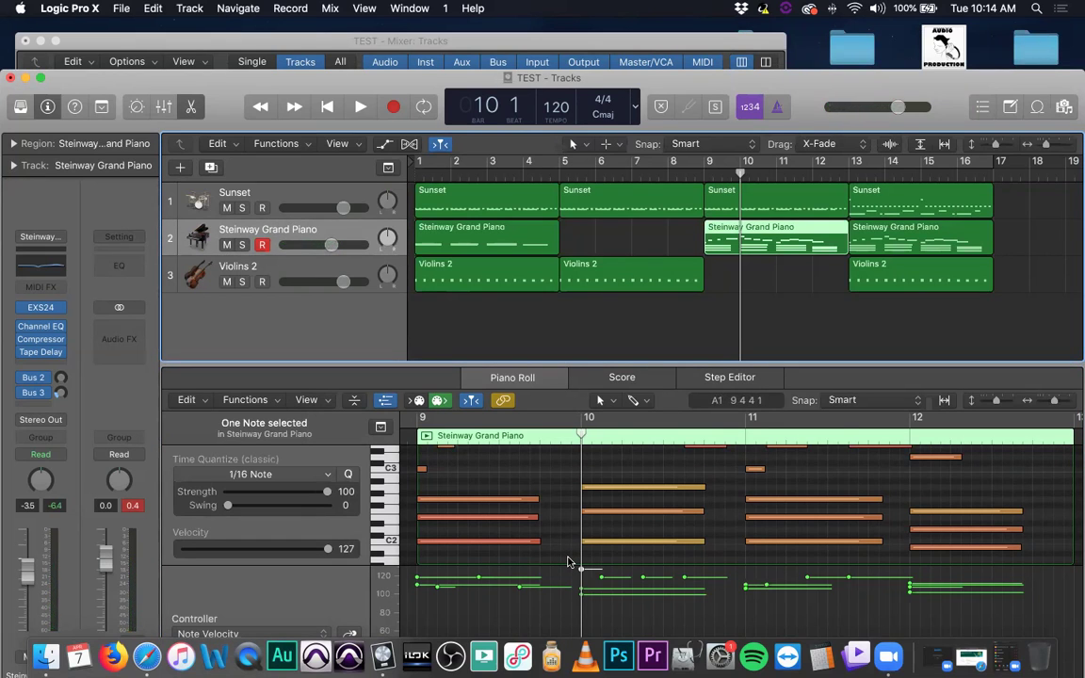
{"action": "scroll", "coordinate": [567, 563], "scroll_direction": "up", "scroll_amount": 5}
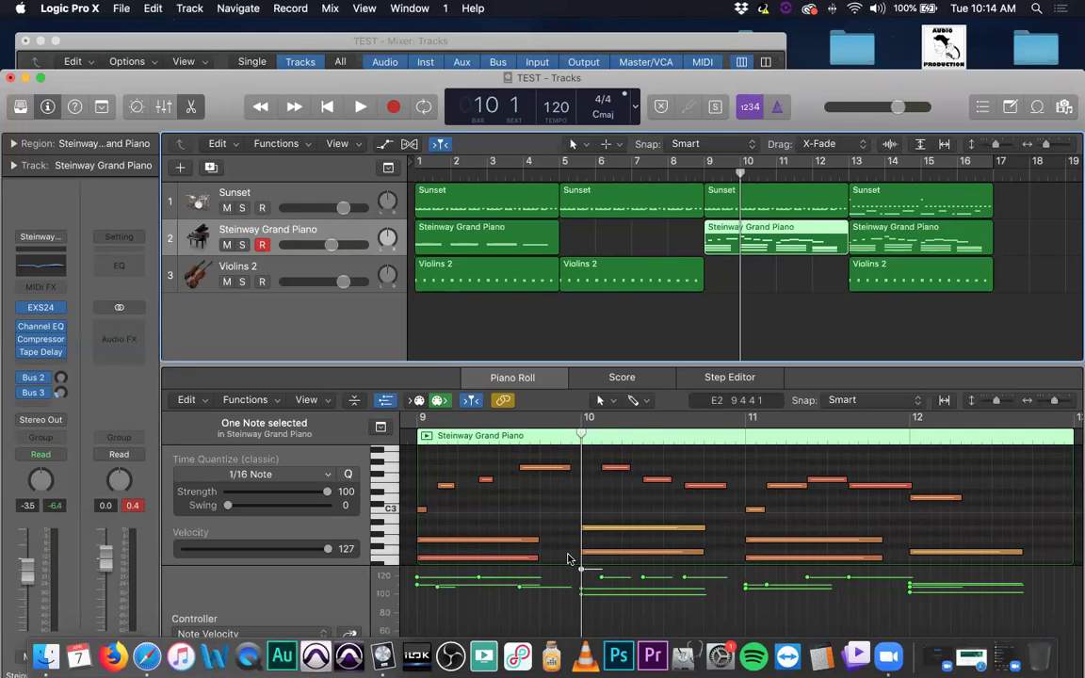
{"action": "scroll", "coordinate": [567, 558], "scroll_direction": "down", "scroll_amount": 3}
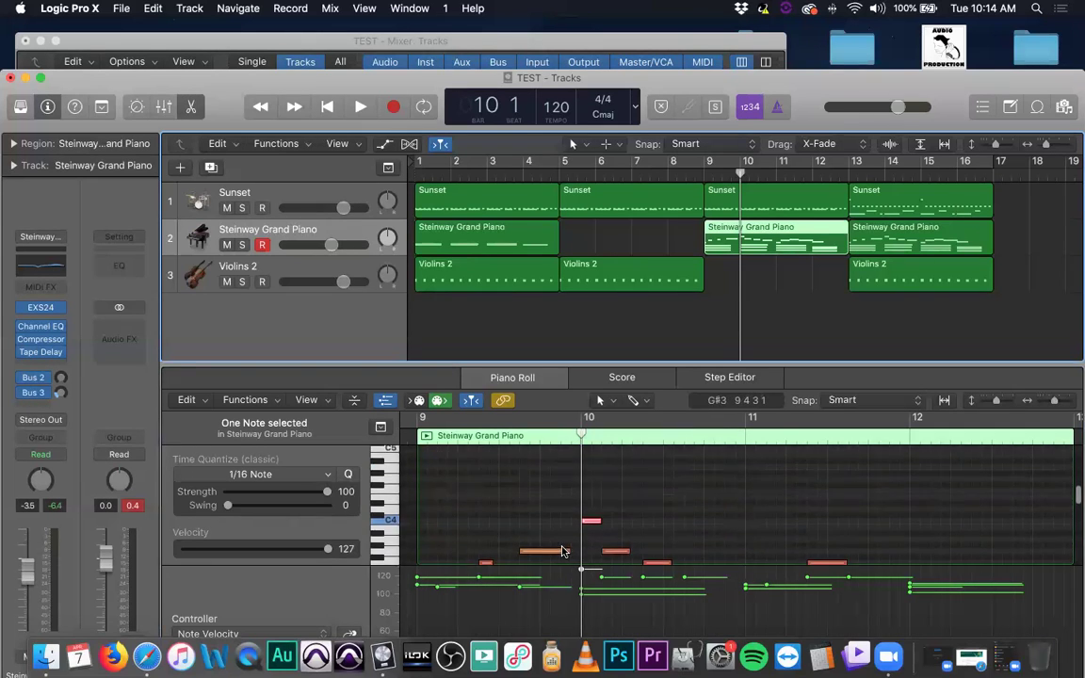
{"action": "scroll", "coordinate": [565, 550], "scroll_direction": "up", "scroll_amount": 5}
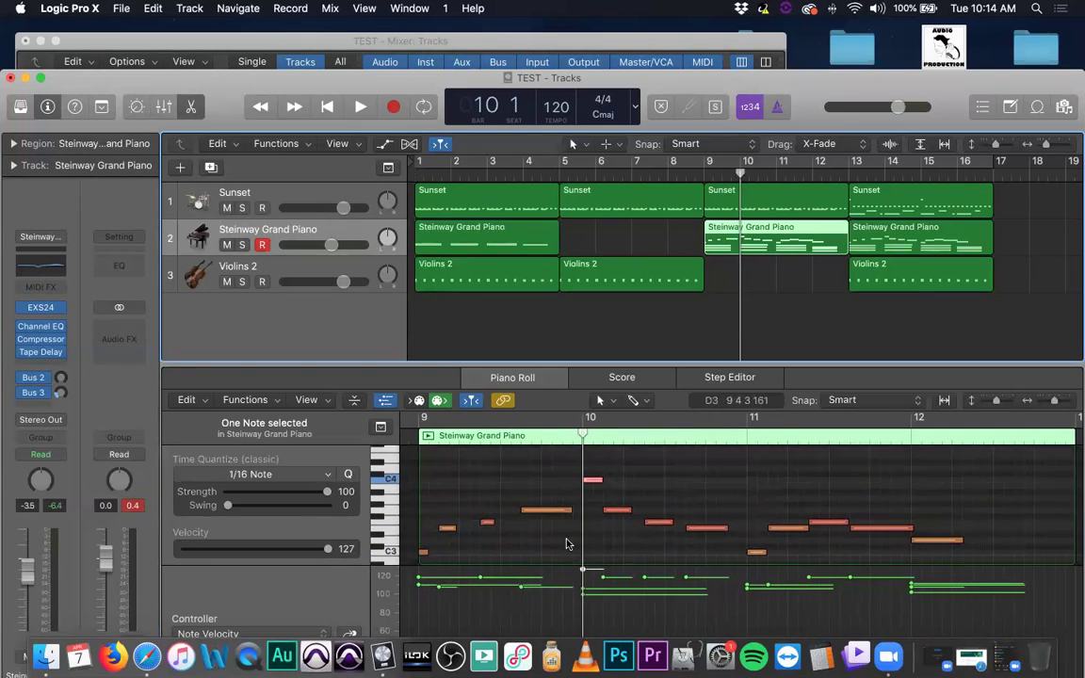
{"action": "left_click_drag", "start_coordinate": [325, 547], "coordinate": [316, 552]}
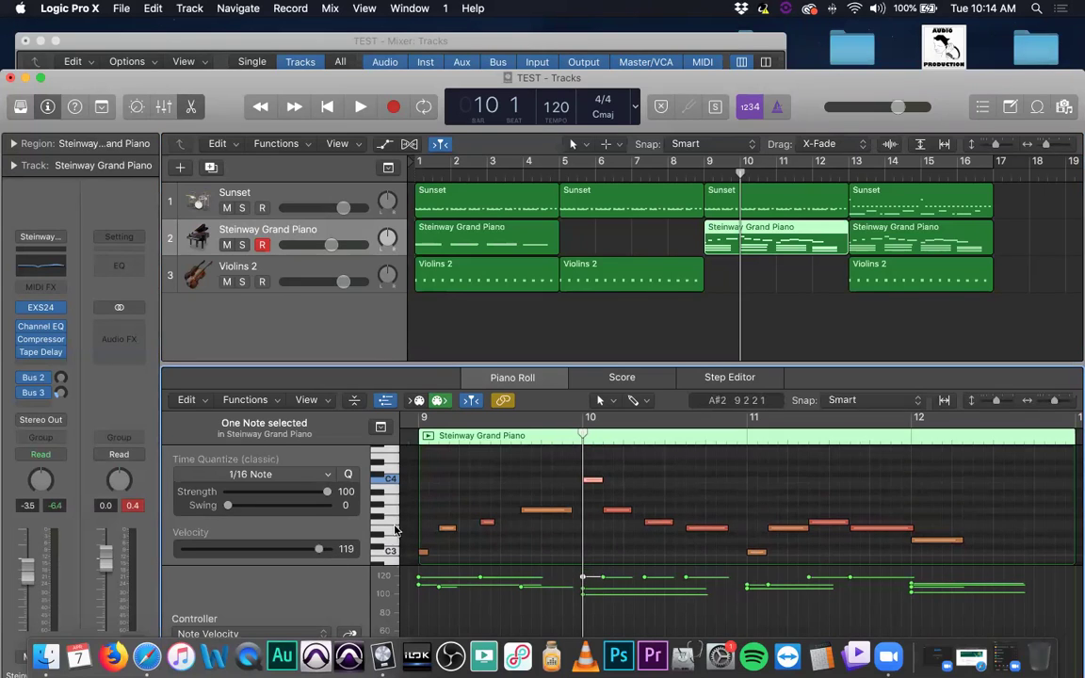
{"action": "left_click", "coordinate": [669, 484]}
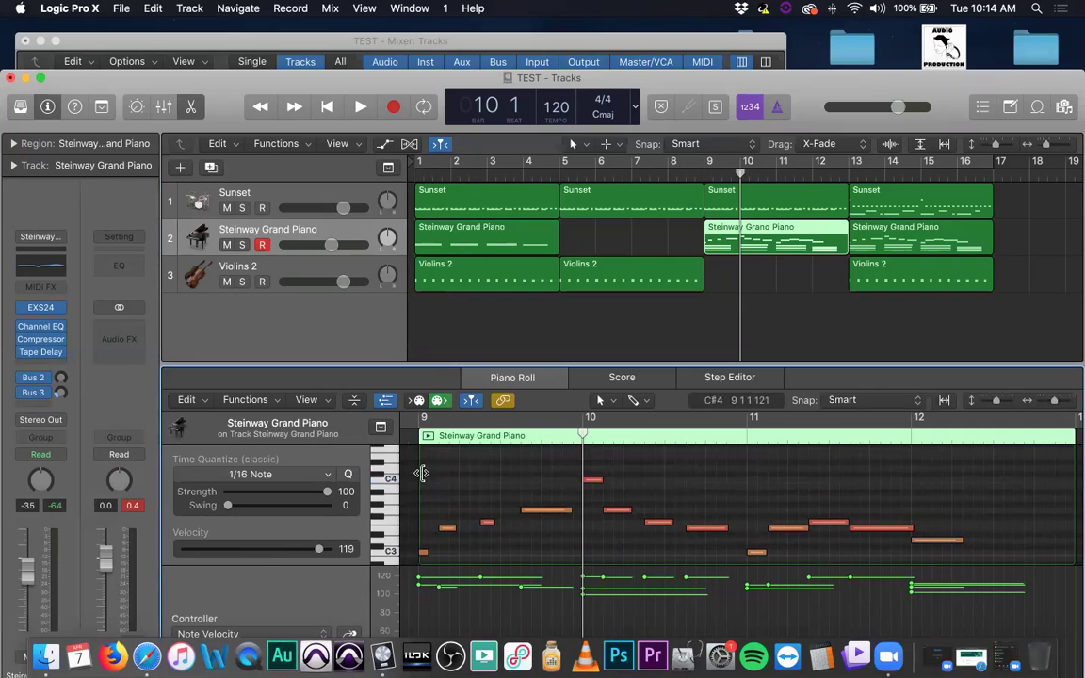
{"action": "left_click", "coordinate": [385, 399]}
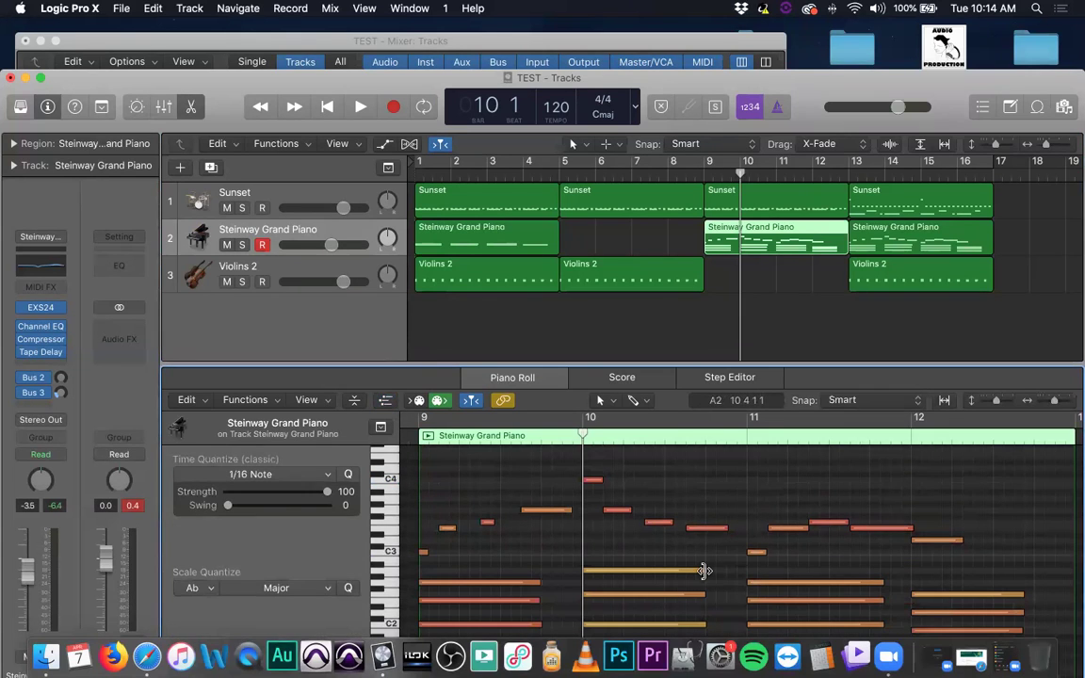
- Open the Musical Typing keyboard for the Steinway Grand Piano and place it over the track headers
{"action": "scroll", "coordinate": [708, 563], "scroll_direction": "down", "scroll_amount": 3}
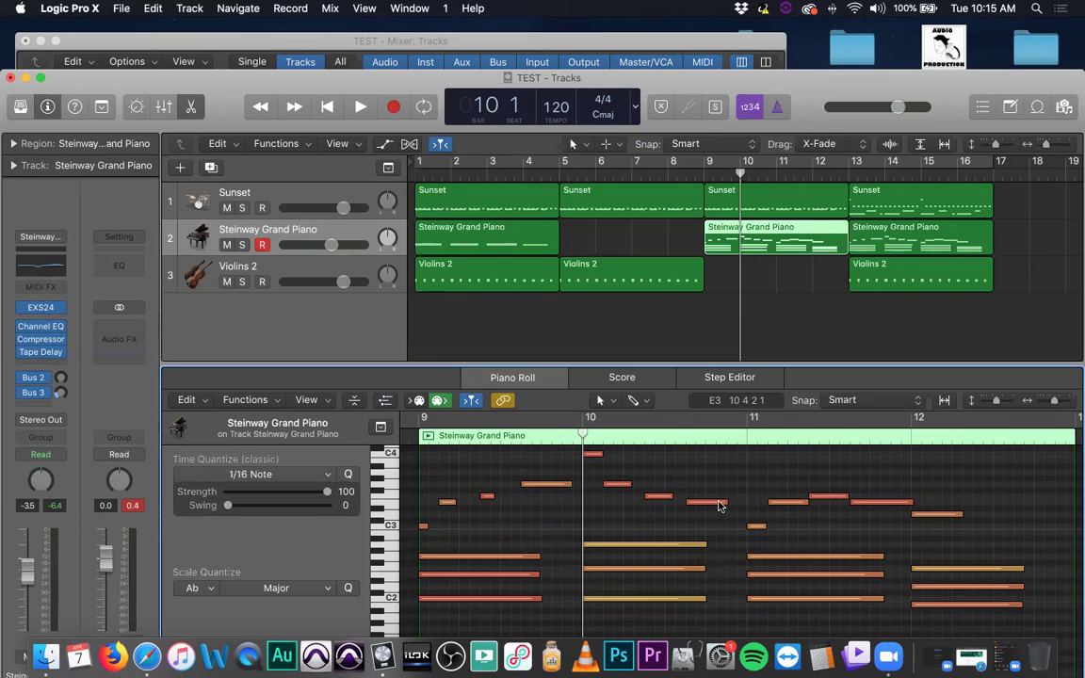
{"action": "scroll", "coordinate": [718, 503], "scroll_direction": "right", "scroll_amount": 10}
{"action": "scroll", "coordinate": [716, 505], "scroll_direction": "right", "scroll_amount": 1}
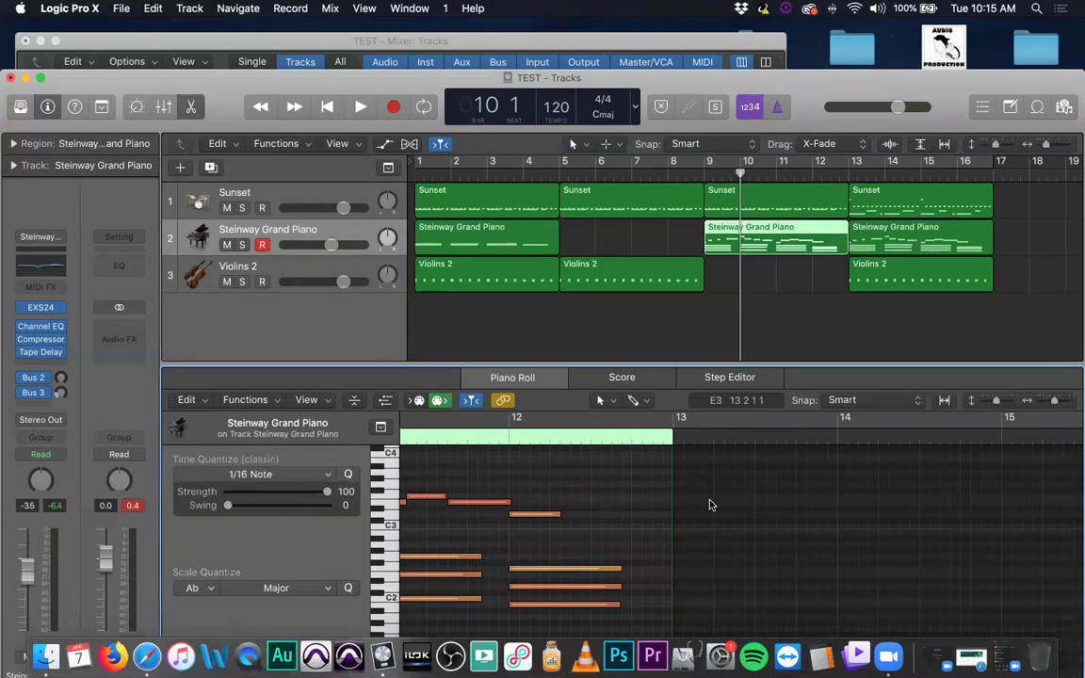
{"action": "key", "text": "super+k"}
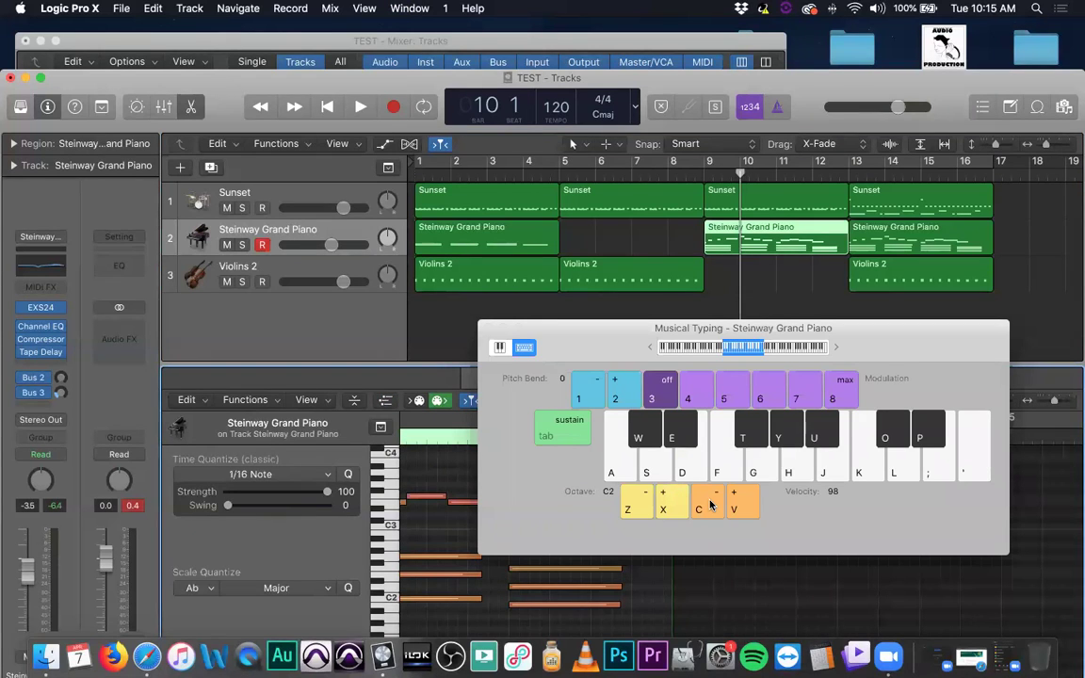
{"action": "left_click_drag", "start_coordinate": [565, 336], "coordinate": [242, 241]}
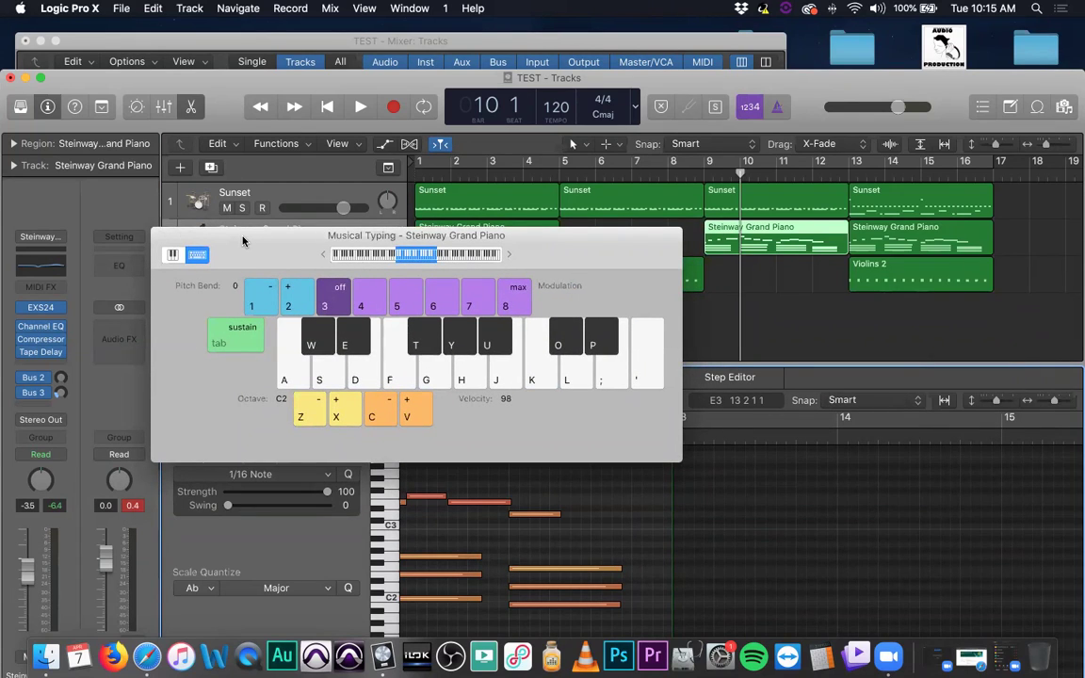
- Audition several piano notes and the upward pitch bend with the Musical Typing keyboard set to octave C2, and close it
{"action": "key", "text": "a"}
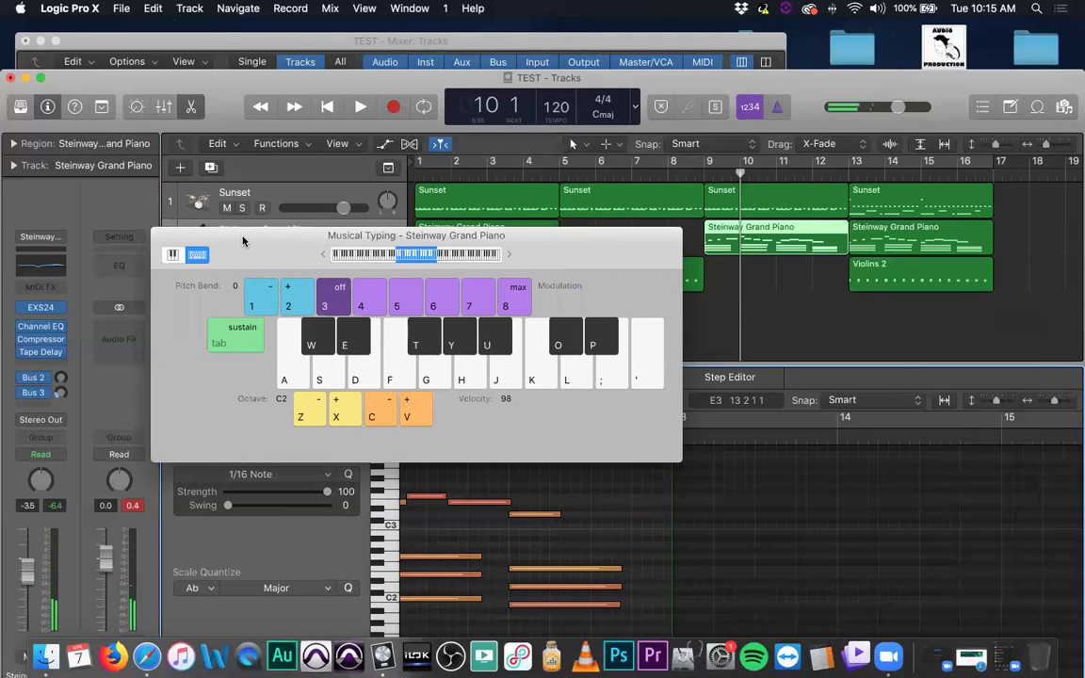
{"action": "key", "text": "s"}
{"action": "key", "text": "w"}
{"action": "key", "text": "a"}
{"action": "key", "text": "a"}
{"action": "key", "text": "d"}
{"action": "key", "text": "f"}
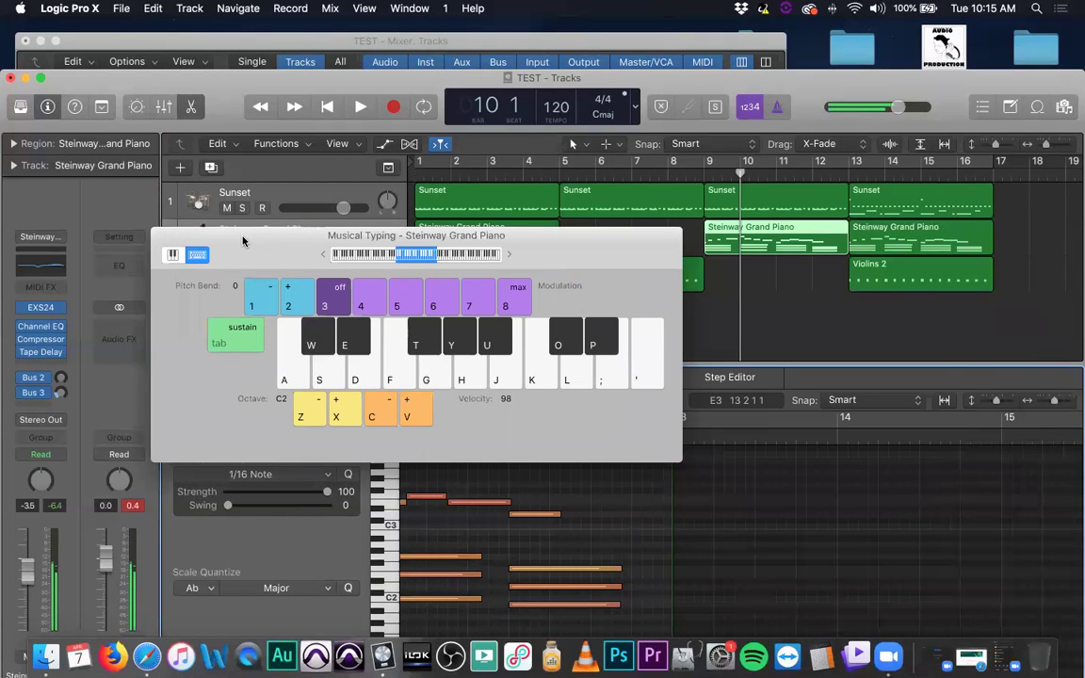
{"action": "key", "text": "2"}
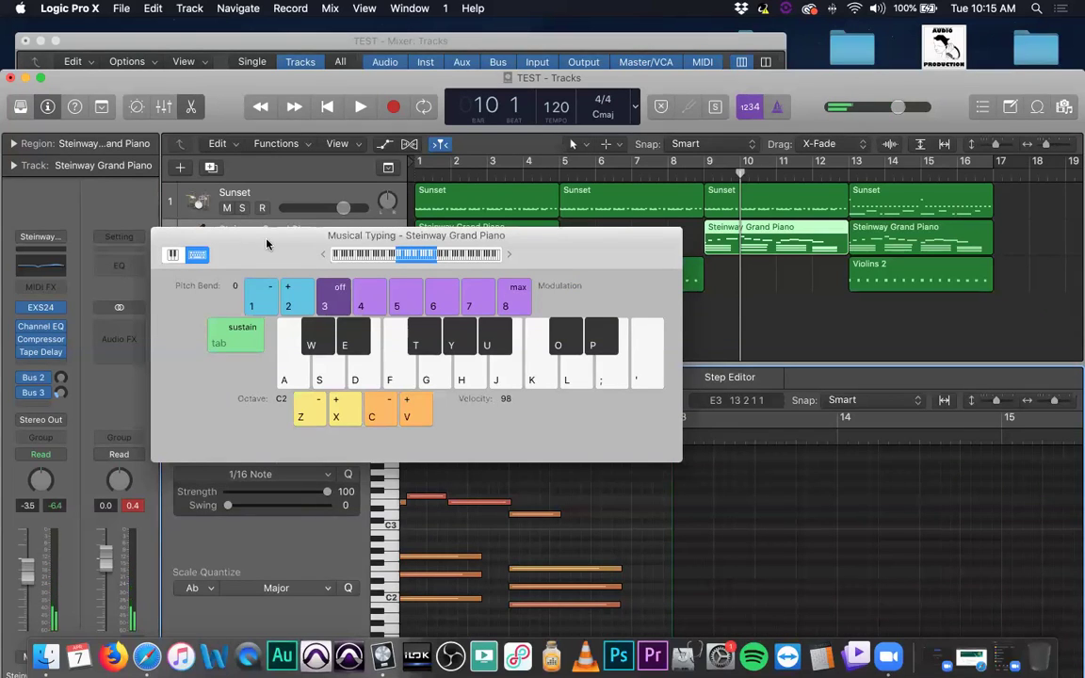
{"action": "key", "text": "super+k"}
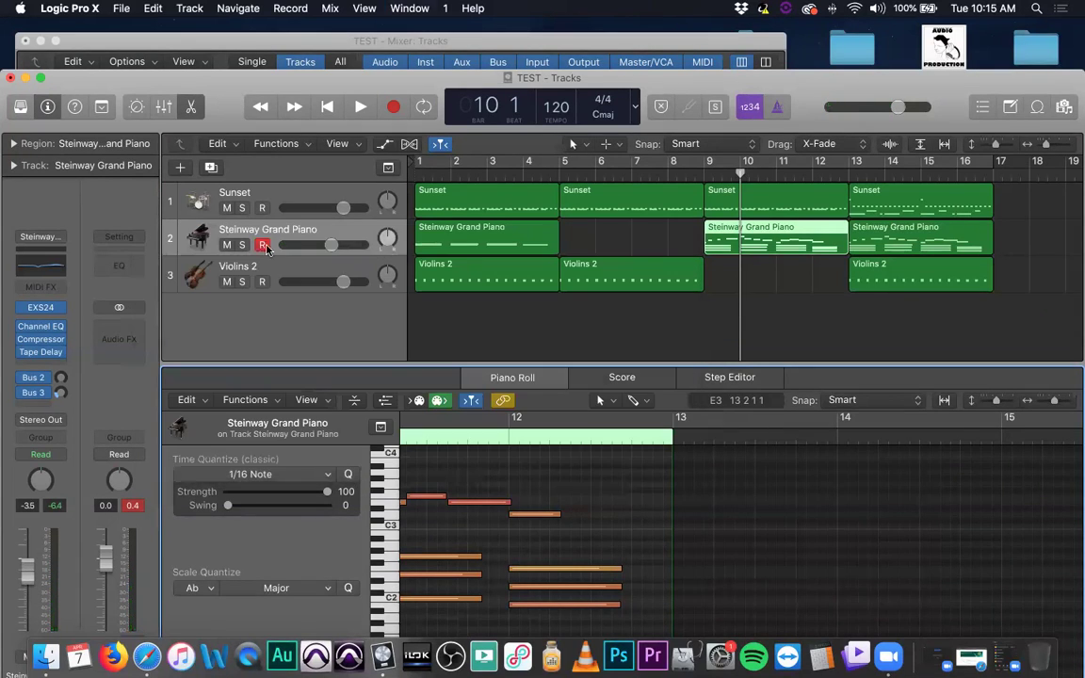
- Set the cycle range to the four empty bars from bar 17 to bar 21 in the Tracks area
{"action": "left_click", "coordinate": [746, 312]}
{"action": "scroll", "coordinate": [725, 277], "scroll_direction": "right", "scroll_amount": 5}
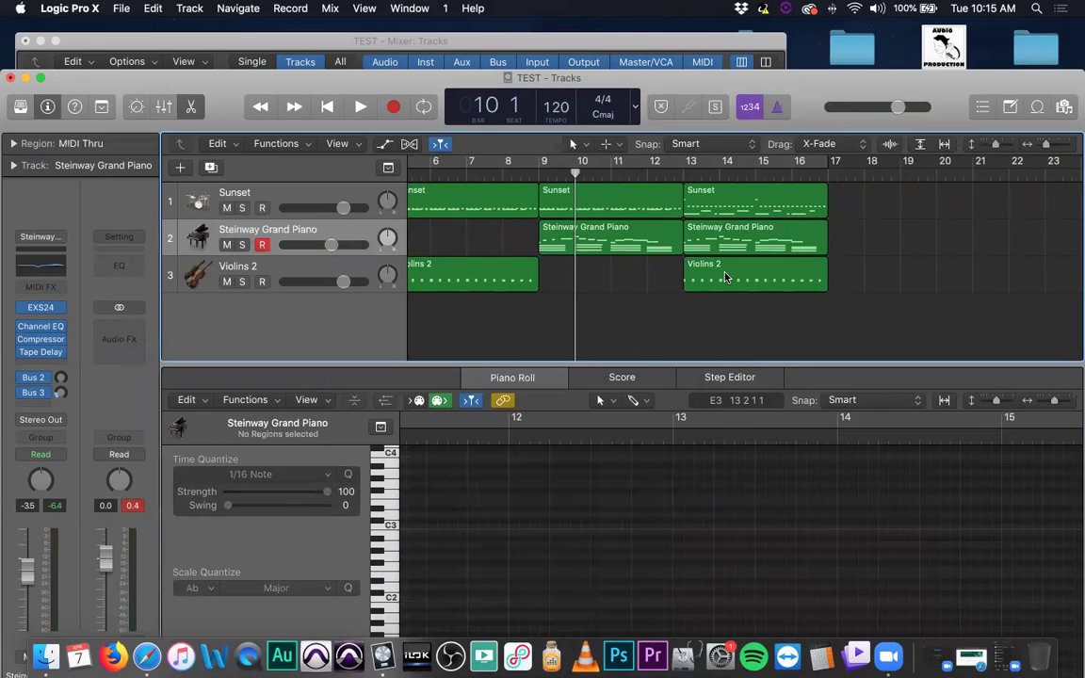
{"action": "left_click", "coordinate": [606, 234]}
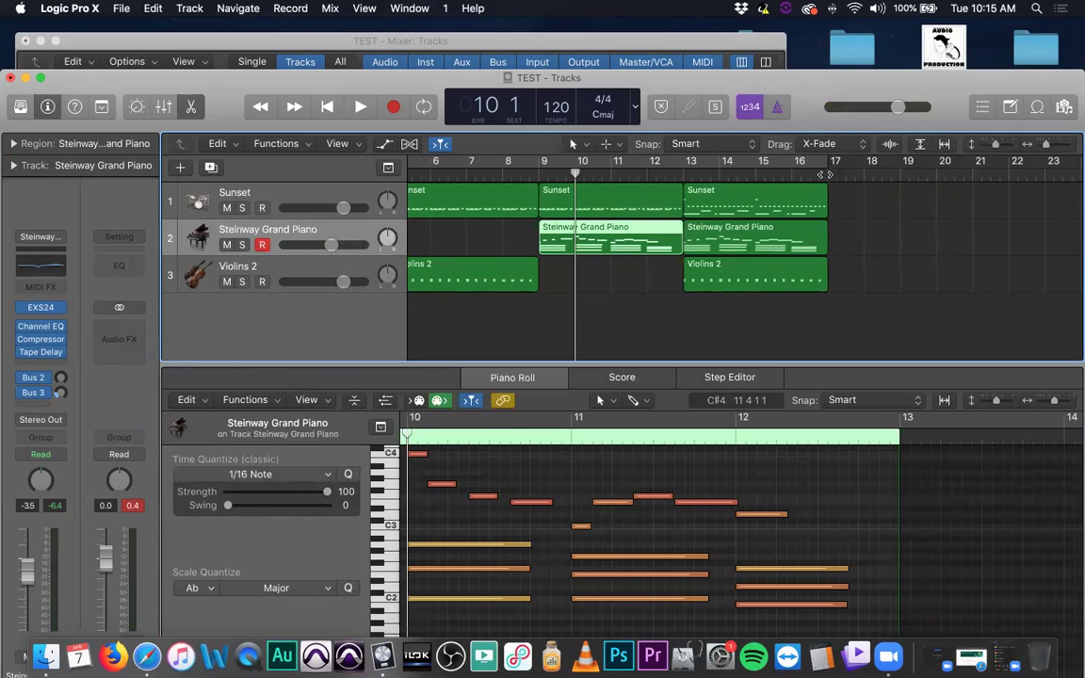
{"action": "left_click_drag", "start_coordinate": [836, 161], "coordinate": [987, 164]}
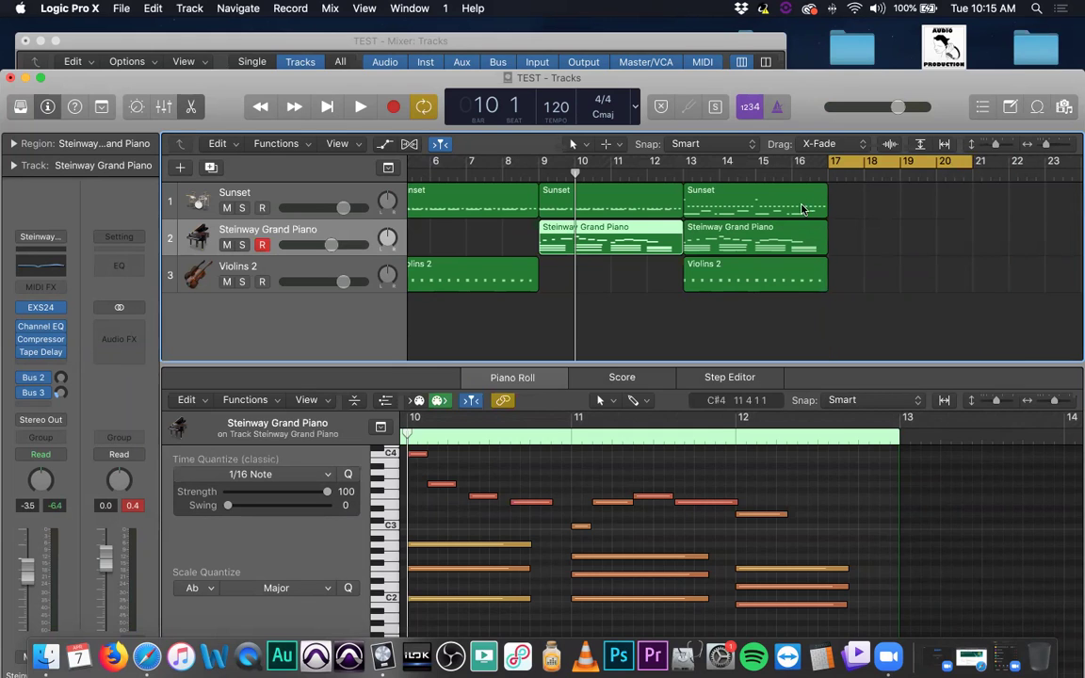
- Loop the last Sunset drum region out to bar 21, convert the loop to a real region, and play it back briefly
{"action": "left_click_drag", "start_coordinate": [825, 194], "coordinate": [977, 193]}
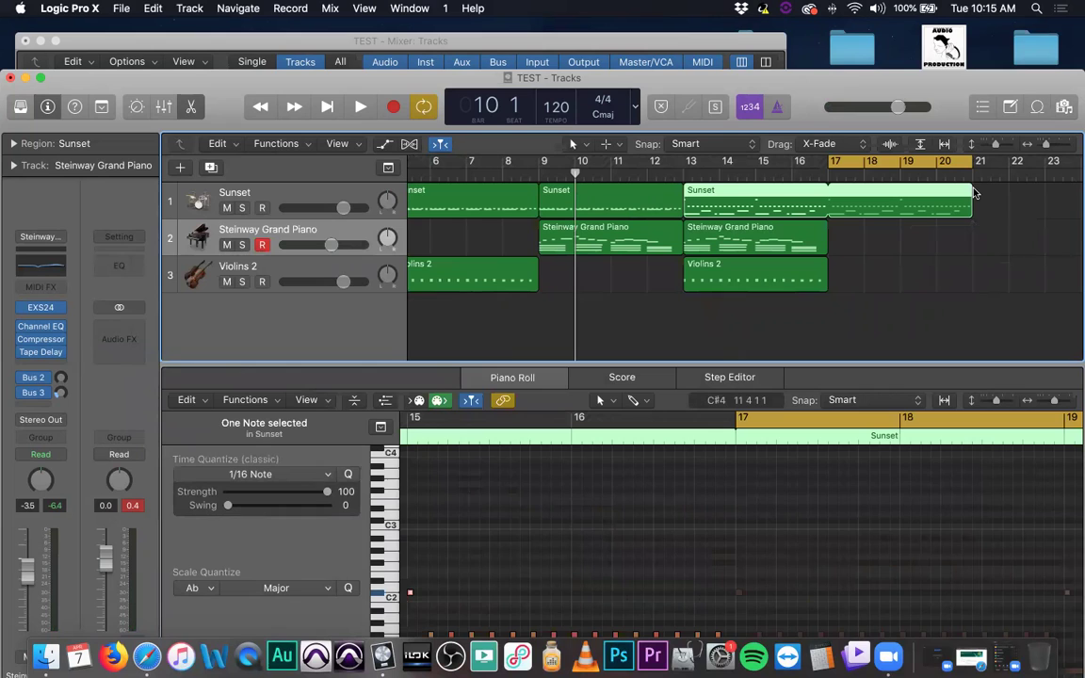
{"action": "key", "text": "ctrl+l"}
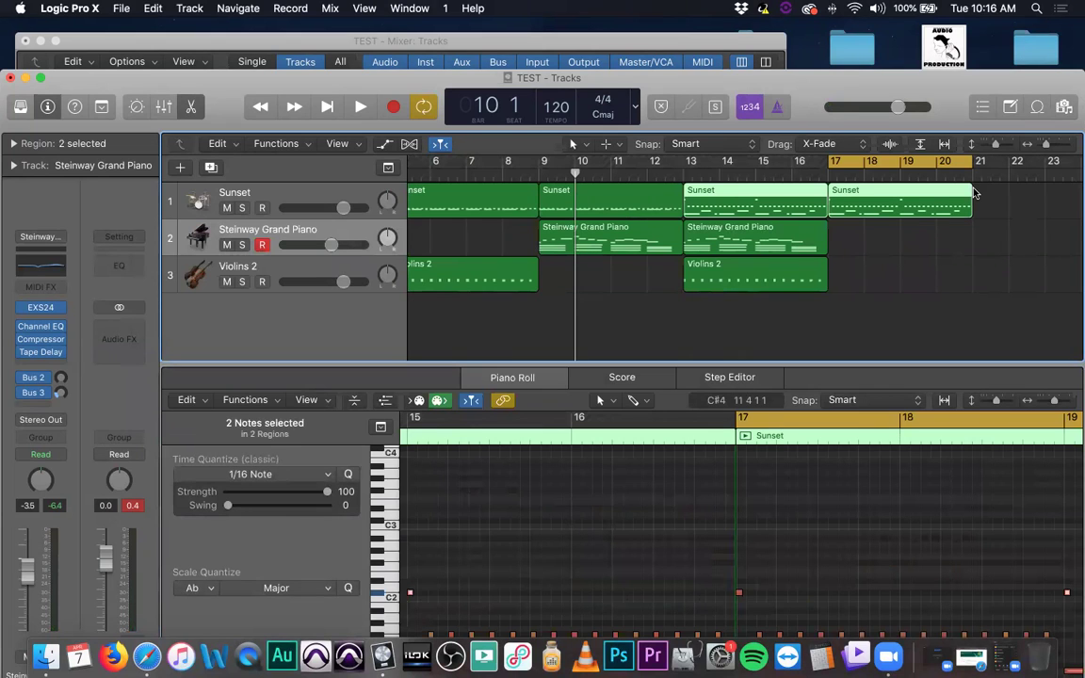
{"action": "left_click", "coordinate": [956, 232]}
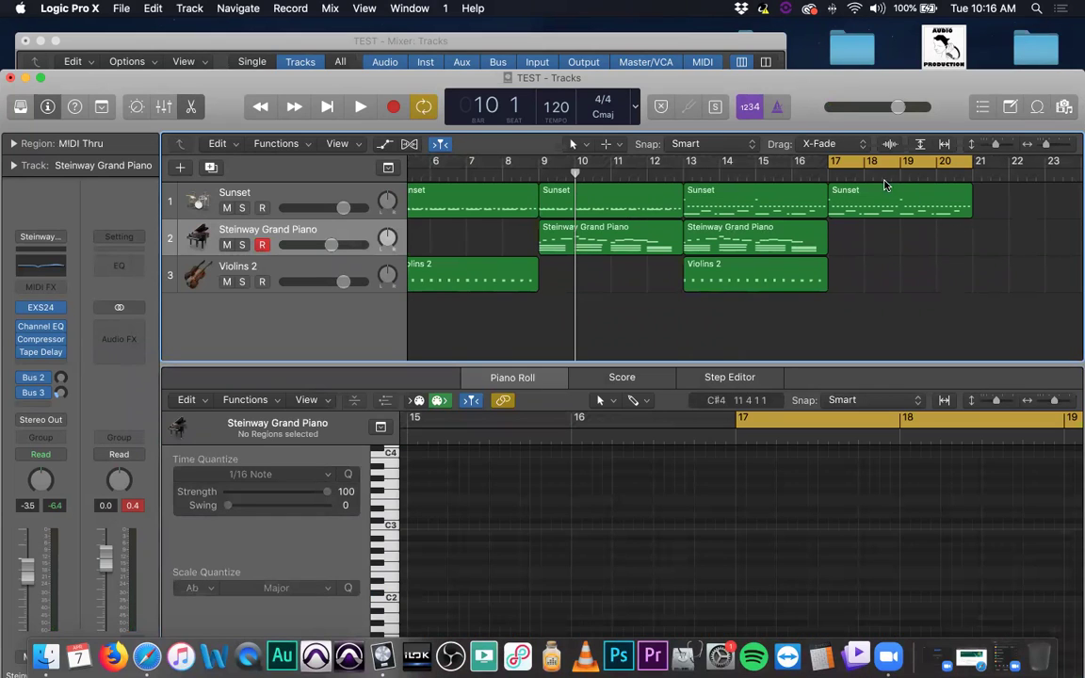
{"action": "key", "text": "space"}
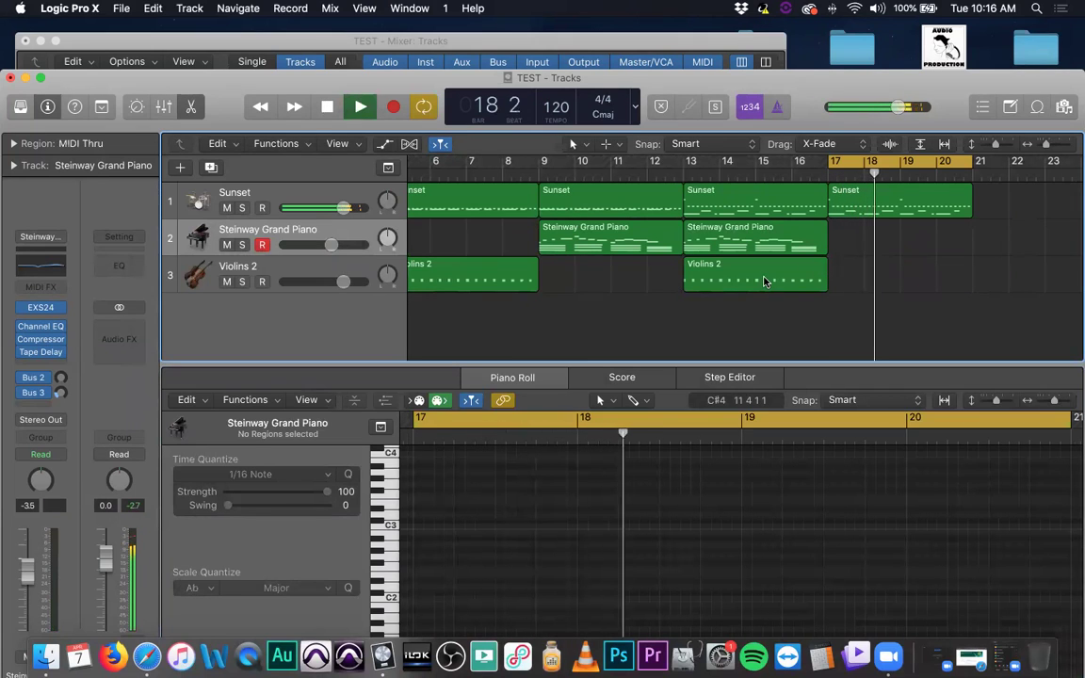
{"action": "key", "text": "space"}
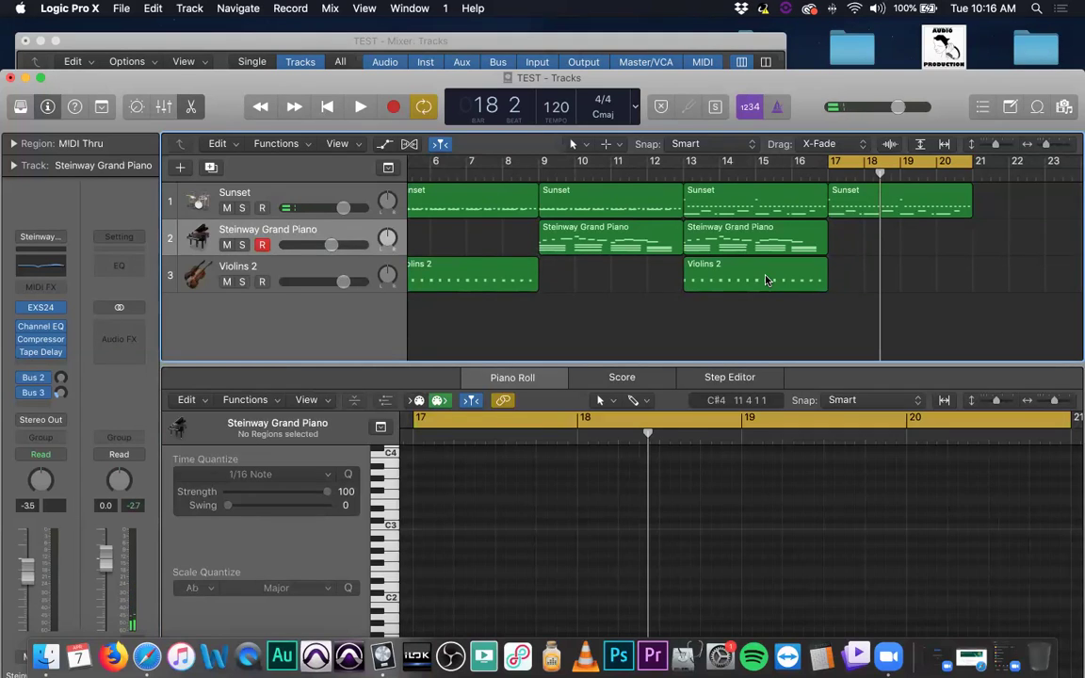
- Open the Musical Typing keyboard for the Steinway Grand Piano and rehearse chords such as C major 7 and D minor 6 at octave C2
{"action": "key", "text": "cmd+k"}
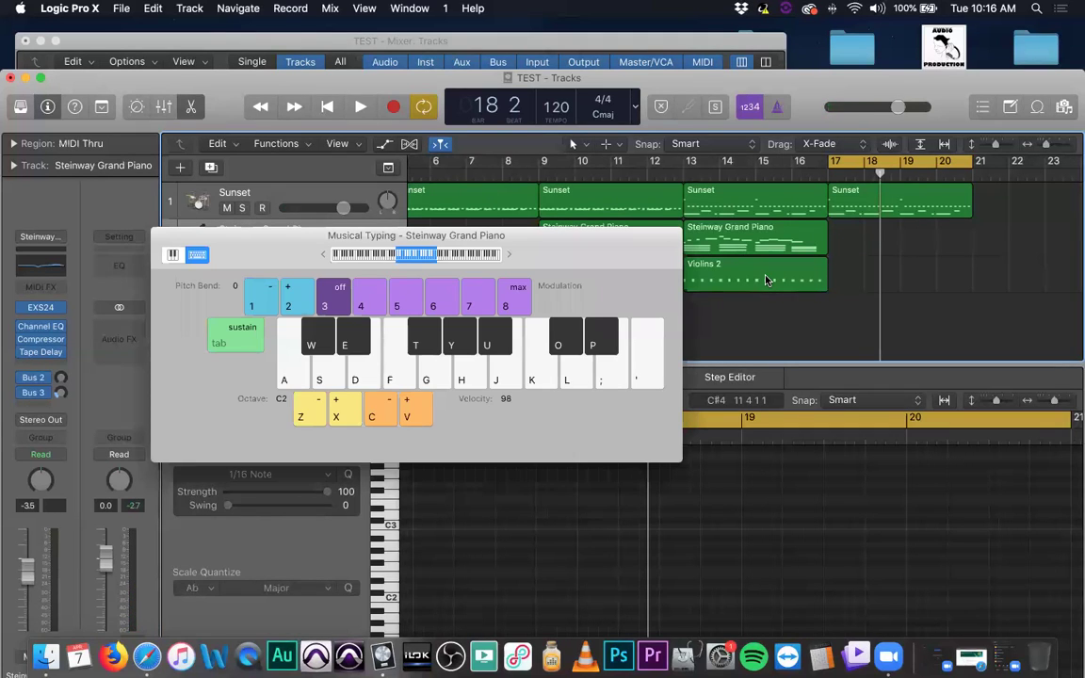
{"action": "key", "text": "a"}
{"action": "key", "text": "a"}
{"action": "key", "text": "d"}
{"action": "key", "text": "h"}
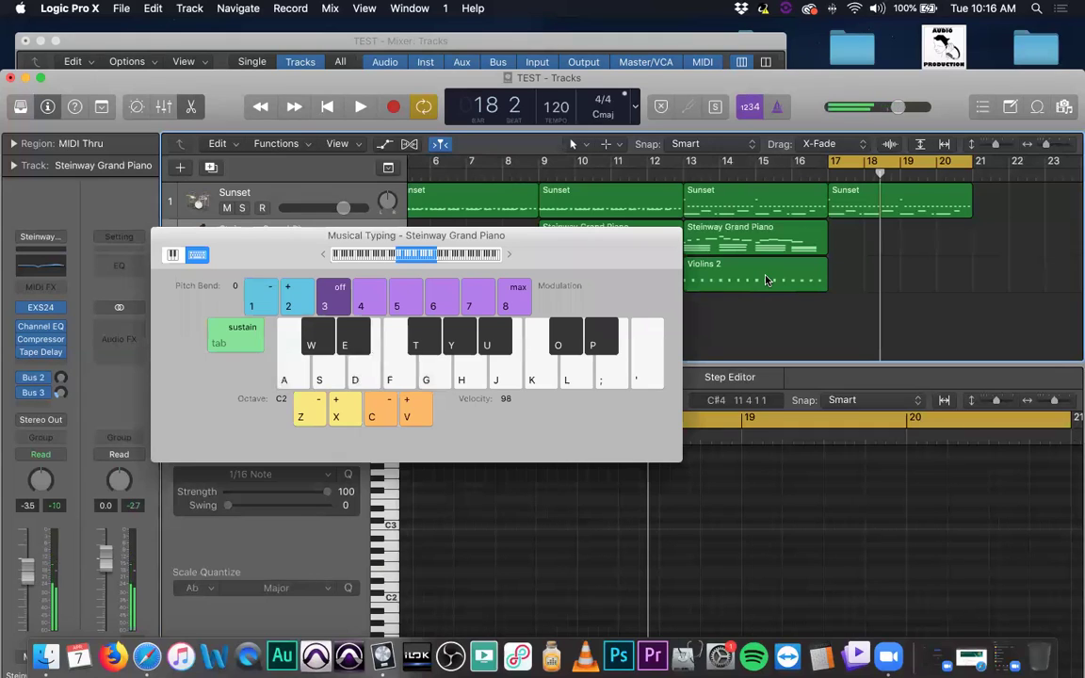
{"action": "key", "text": "a"}
{"action": "key", "text": "d"}
{"action": "key", "text": "g"}
{"action": "key", "text": "j"}
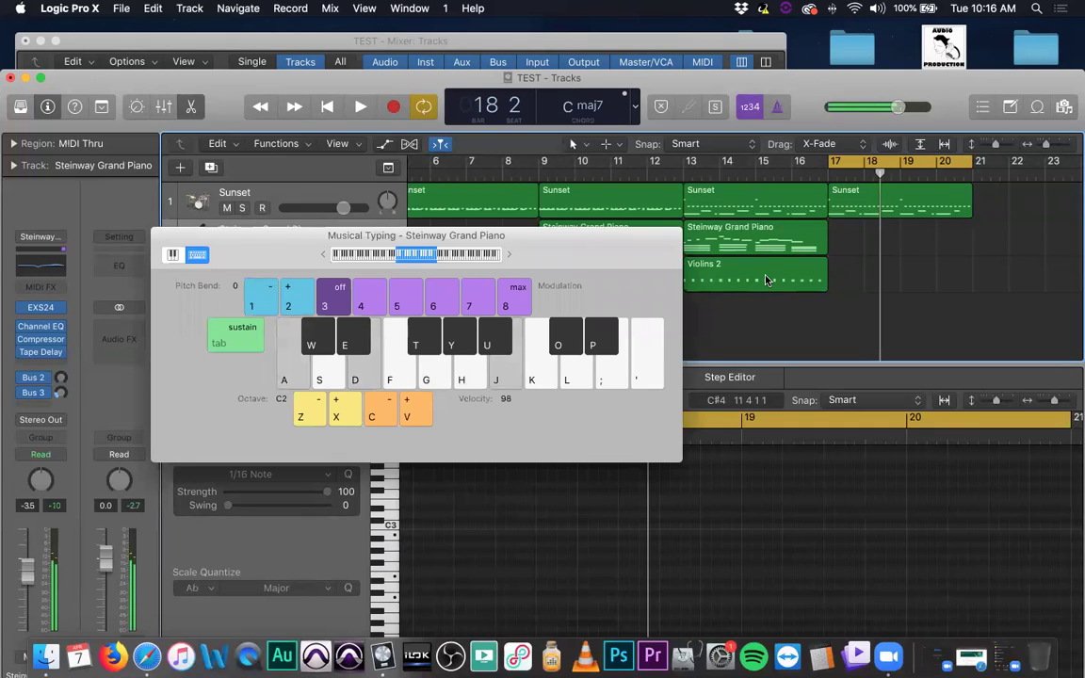
{"action": "key", "text": "a"}
{"action": "key", "text": "d"}
{"action": "key", "text": "g"}
{"action": "key", "text": "j"}
{"action": "key", "text": "a"}
{"action": "key", "text": "d"}
{"action": "key", "text": "h"}
{"action": "key", "text": "s"}
{"action": "key", "text": "f"}
{"action": "key", "text": "h"}
{"action": "key", "text": "j"}
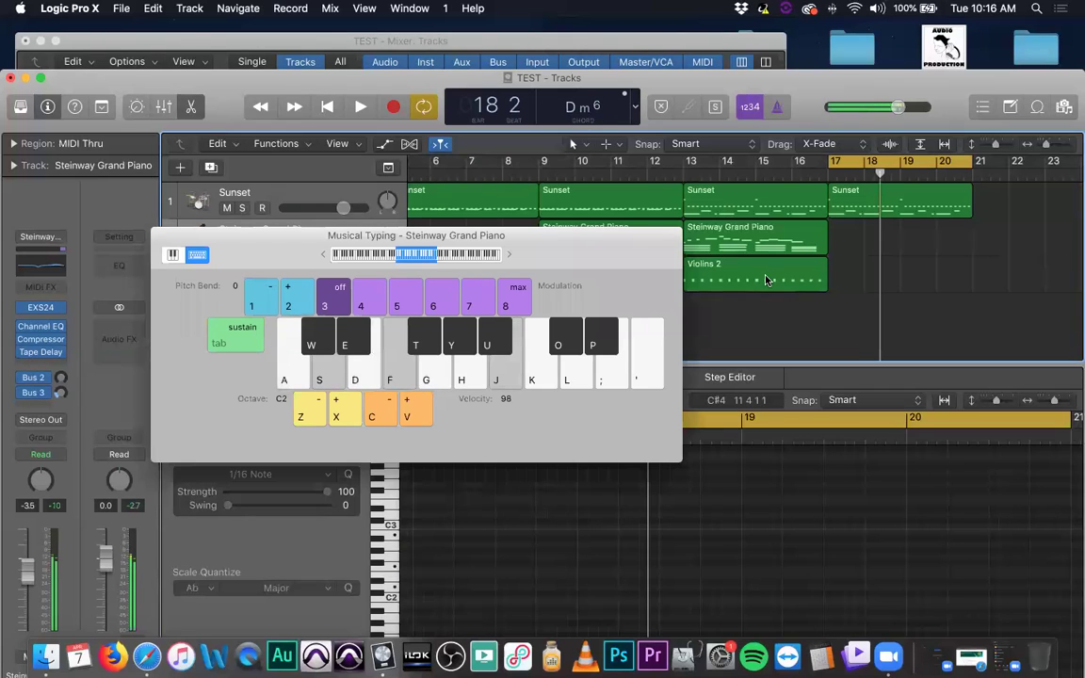
- Record a Steinway Grand Piano part over bars 17 to 20, repeating C and E chords under the melody G, A, B, A
{"action": "left_click", "coordinate": [392, 106]}
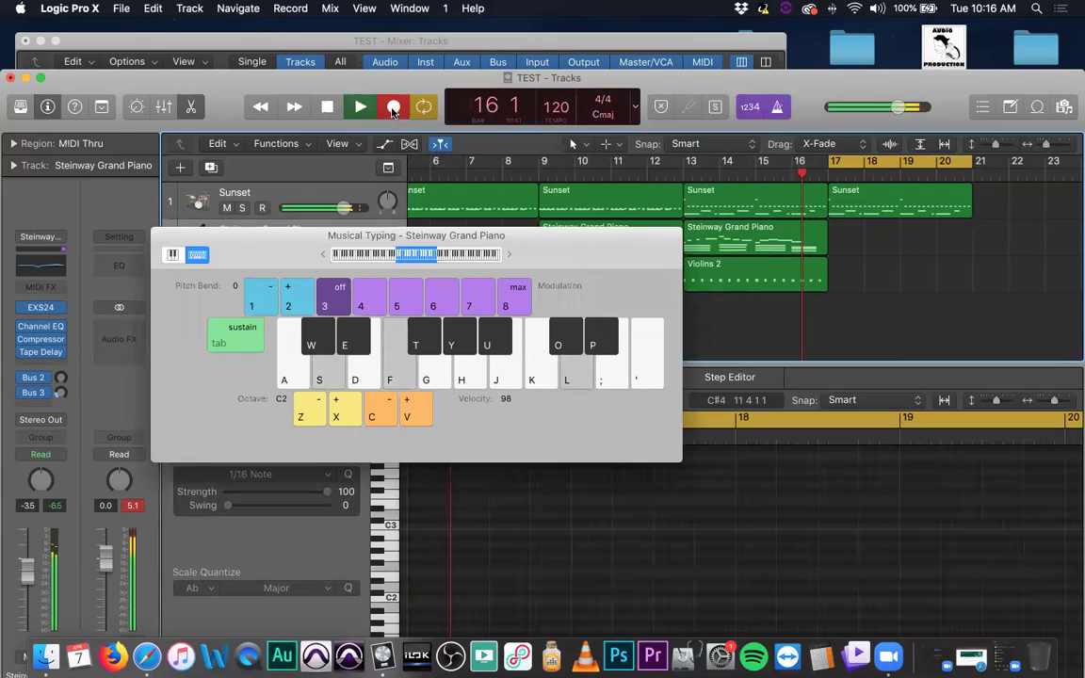
{"action": "key", "text": "a"}
{"action": "key", "text": "d"}
{"action": "key", "text": "g"}
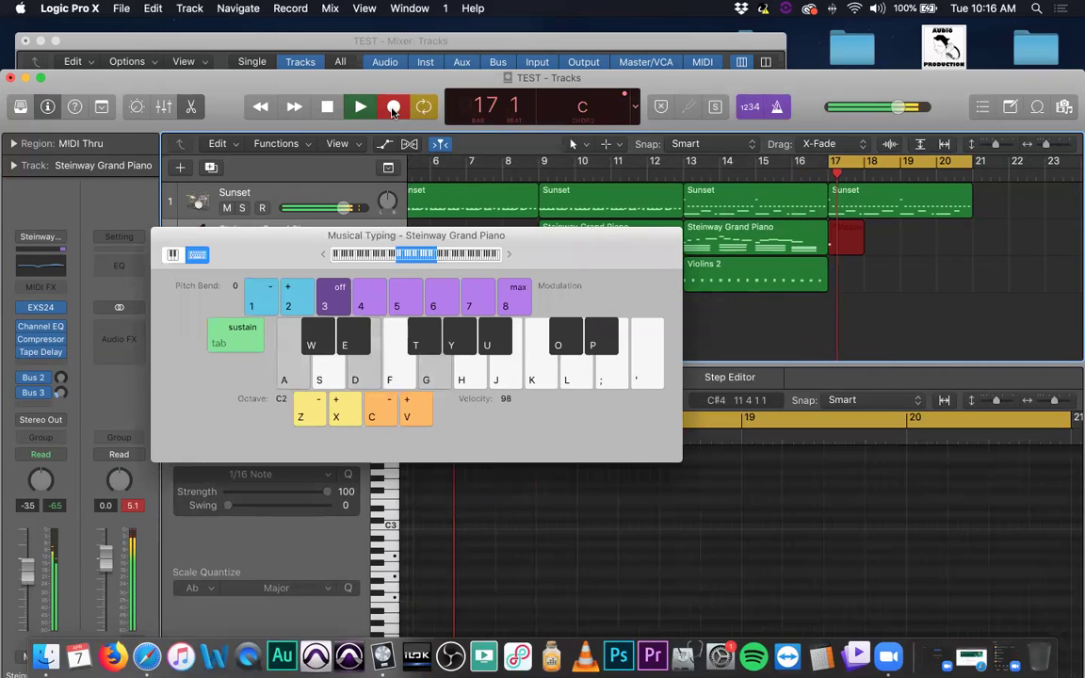
{"action": "key", "text": "a"}
{"action": "key", "text": "d"}
{"action": "key", "text": "h"}
{"action": "key", "text": "a"}
{"action": "key", "text": "d"}
{"action": "key", "text": "h"}
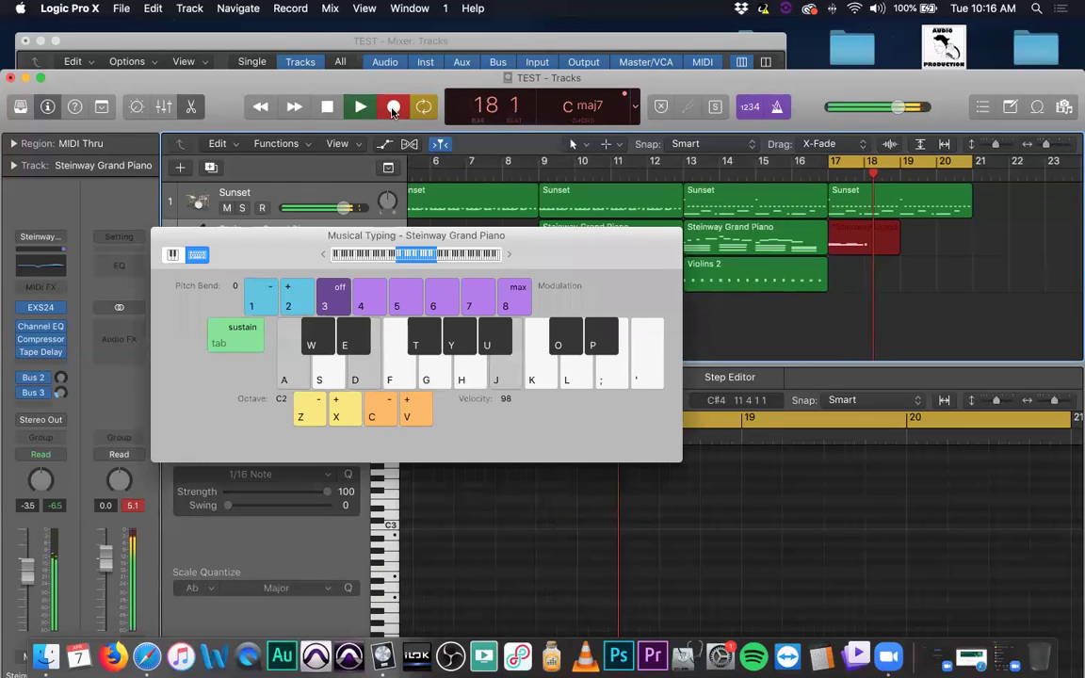
{"action": "key", "text": "a"}
{"action": "key", "text": "d"}
{"action": "key", "text": "g"}
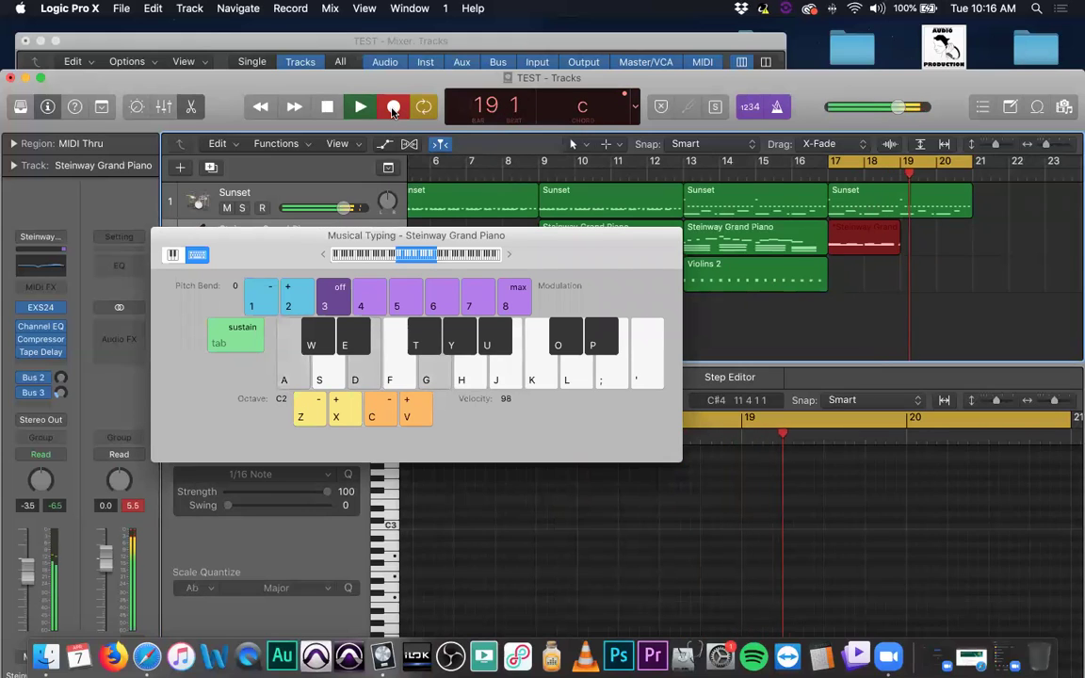
{"action": "key", "text": "a"}
{"action": "key", "text": "d"}
{"action": "key", "text": "h"}
{"action": "key", "text": "a"}
{"action": "key", "text": "d"}
{"action": "key", "text": "g"}
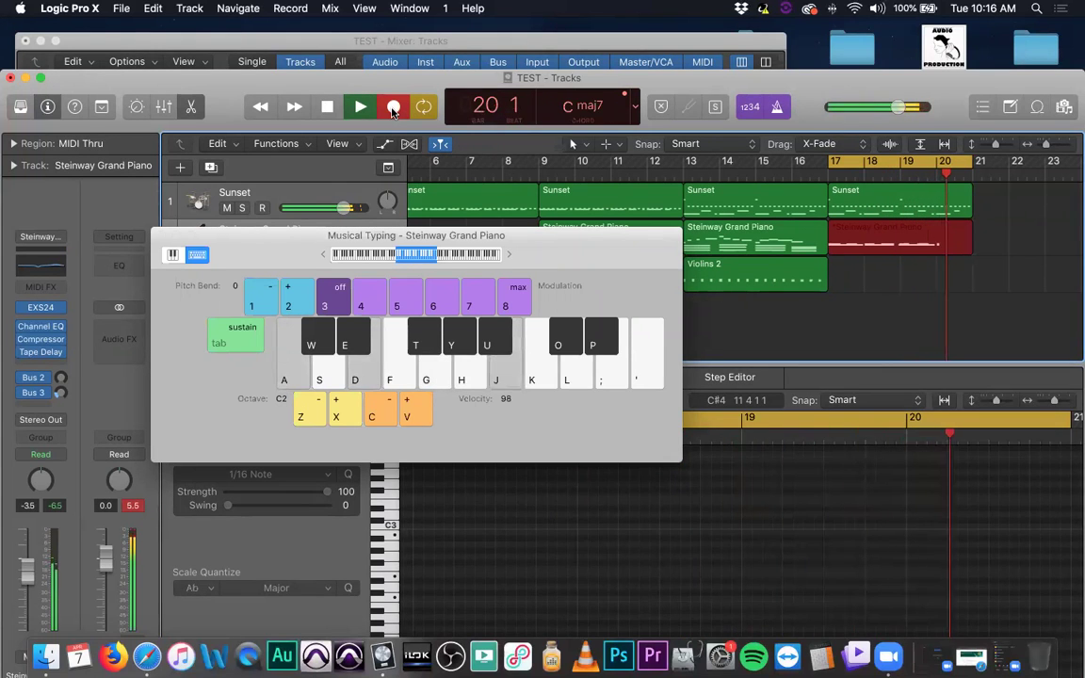
{"action": "key", "text": "a"}
{"action": "key", "text": "d"}
{"action": "key", "text": "h"}
{"action": "key", "text": "space"}
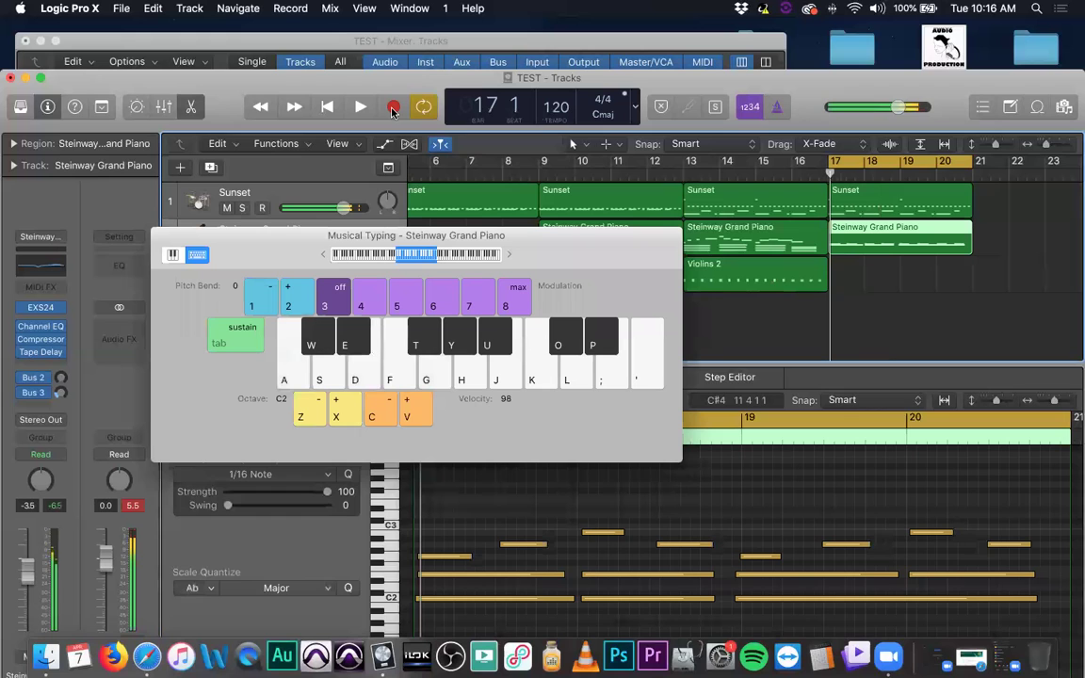
- Close the Musical Typing keyboard and enlarge the Piano Roll to show the recorded piano notes
{"action": "left_click_drag", "start_coordinate": [258, 256], "coordinate": [324, 331]}
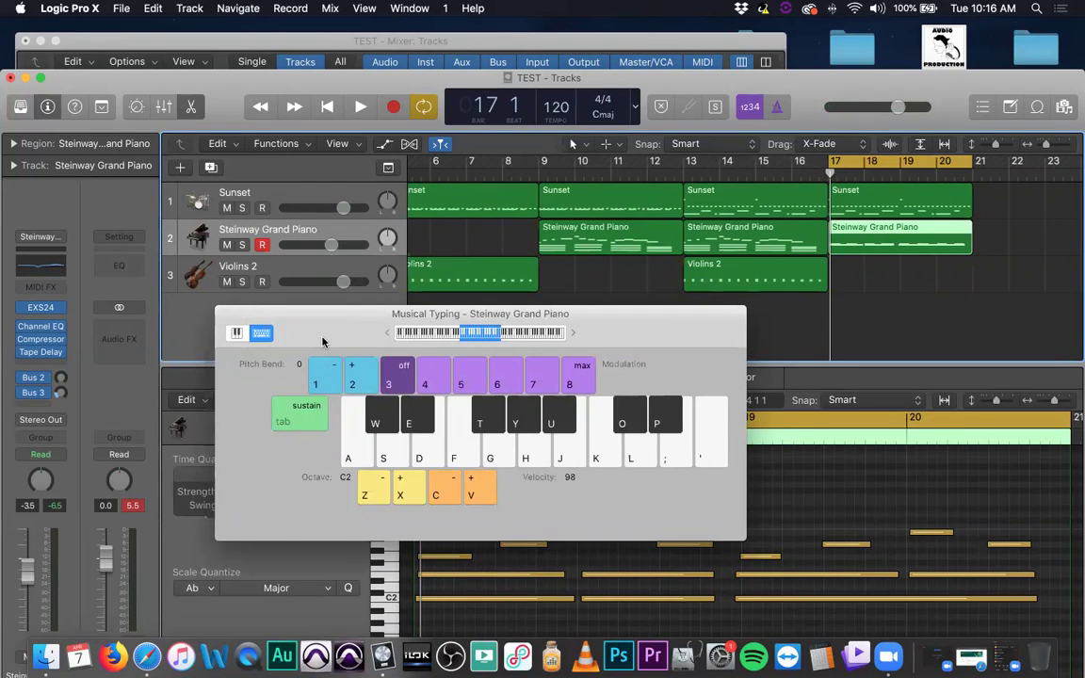
{"action": "key", "text": "super+k"}
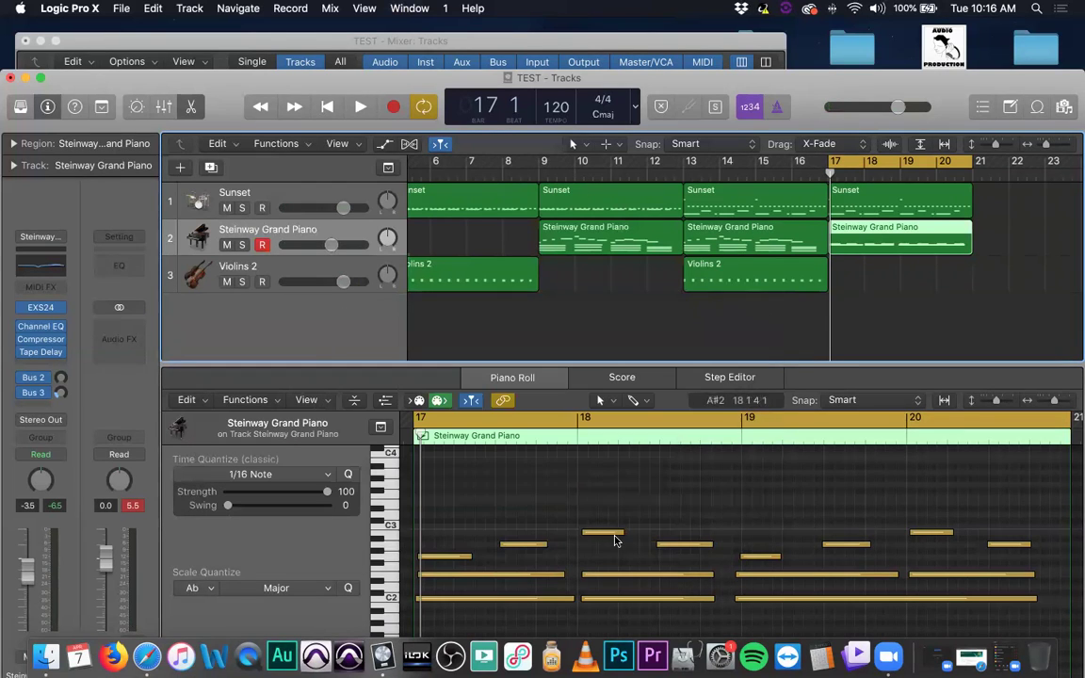
{"action": "scroll", "coordinate": [607, 538], "scroll_direction": "left", "scroll_amount": 2}
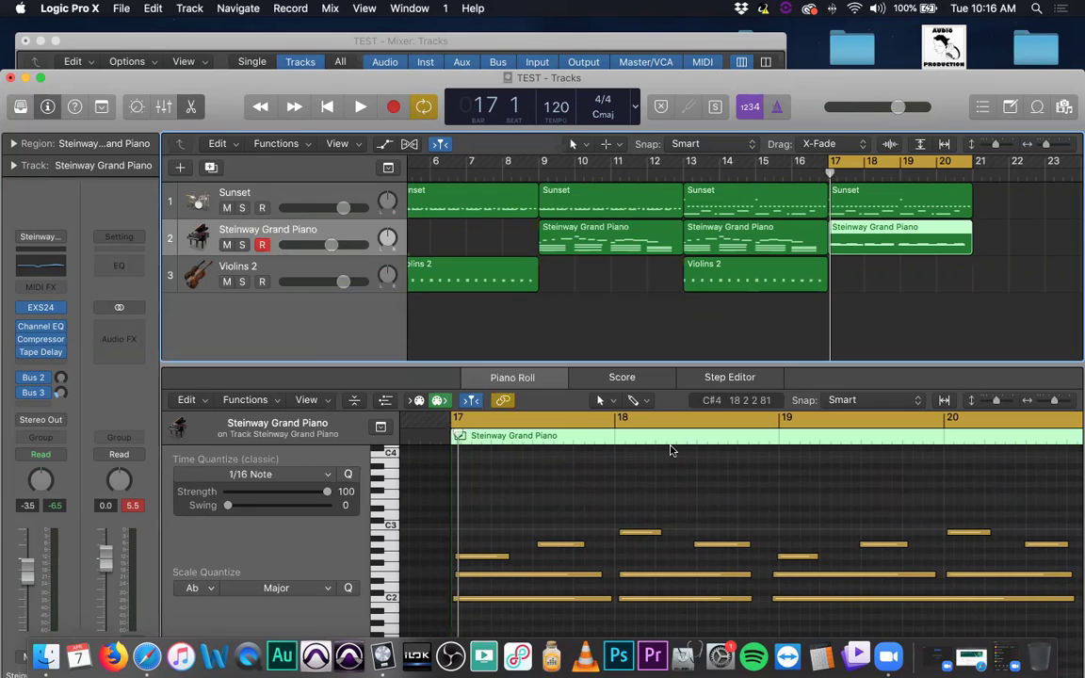
{"action": "left_click_drag", "start_coordinate": [491, 529], "coordinate": [690, 598]}
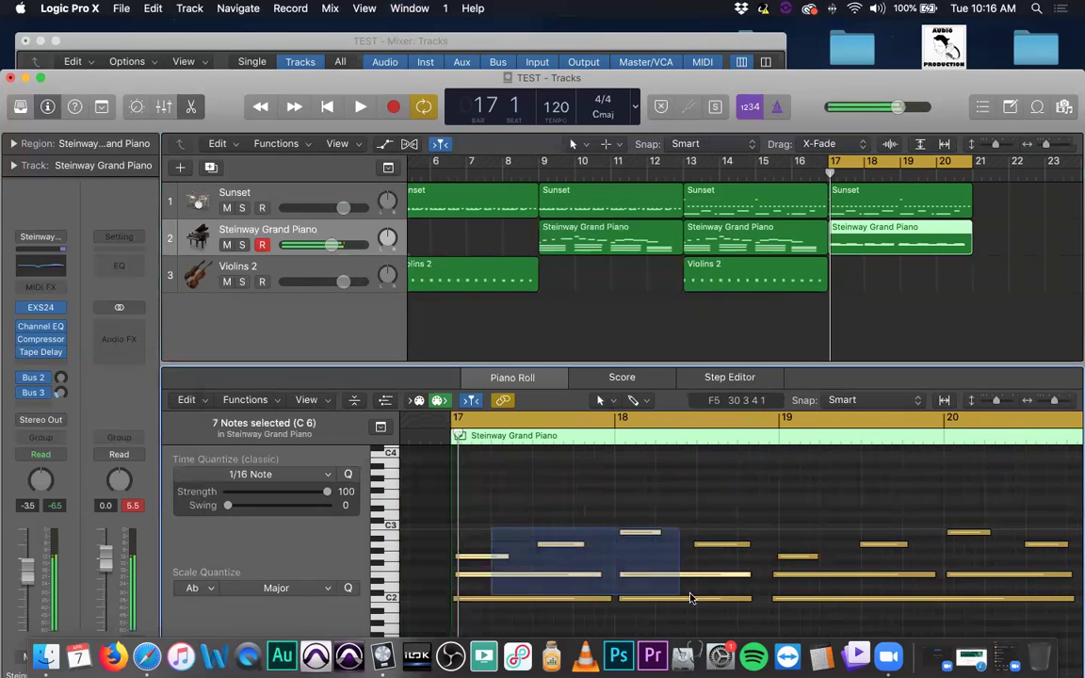
{"action": "left_click", "coordinate": [522, 523]}
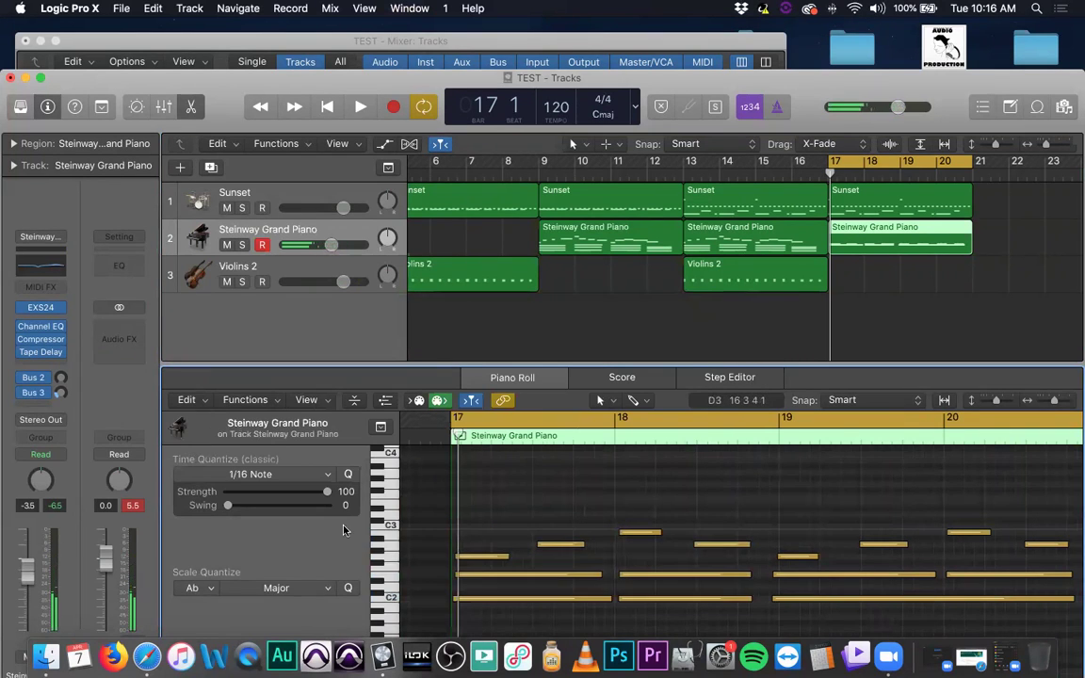
{"action": "scroll", "coordinate": [344, 531], "scroll_direction": "up", "scroll_amount": 2}
{"action": "left_click_drag", "start_coordinate": [612, 362], "coordinate": [611, 318]}
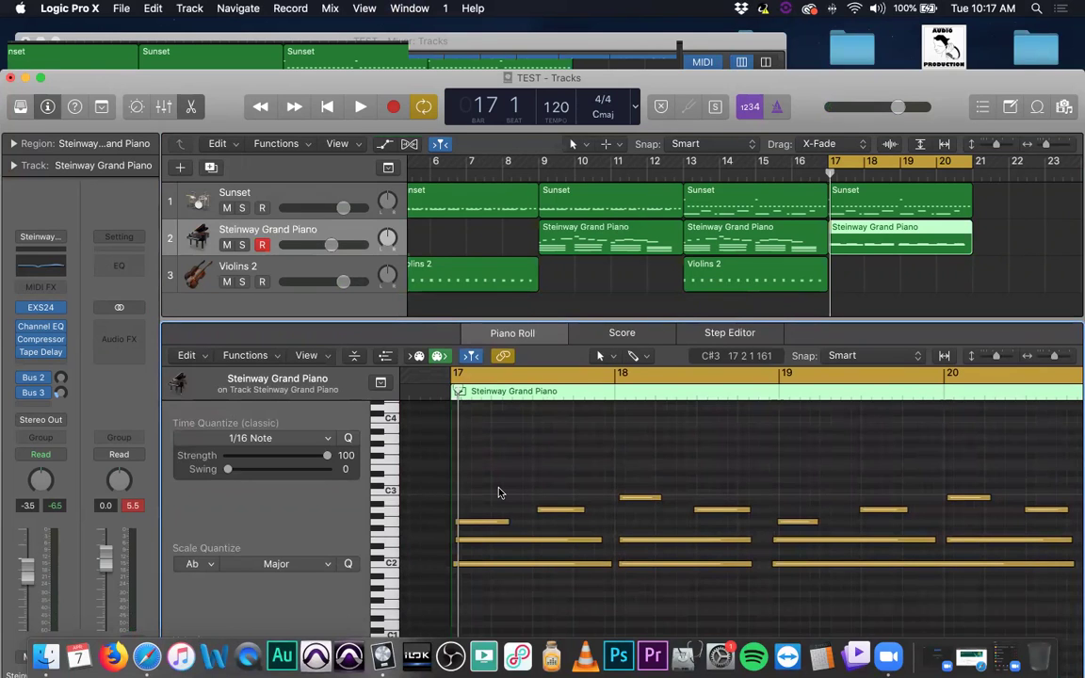
- Play back the newly recorded piano region with the drums and examine its note timing against the grid in the Piano Roll
{"action": "key", "text": "space"}
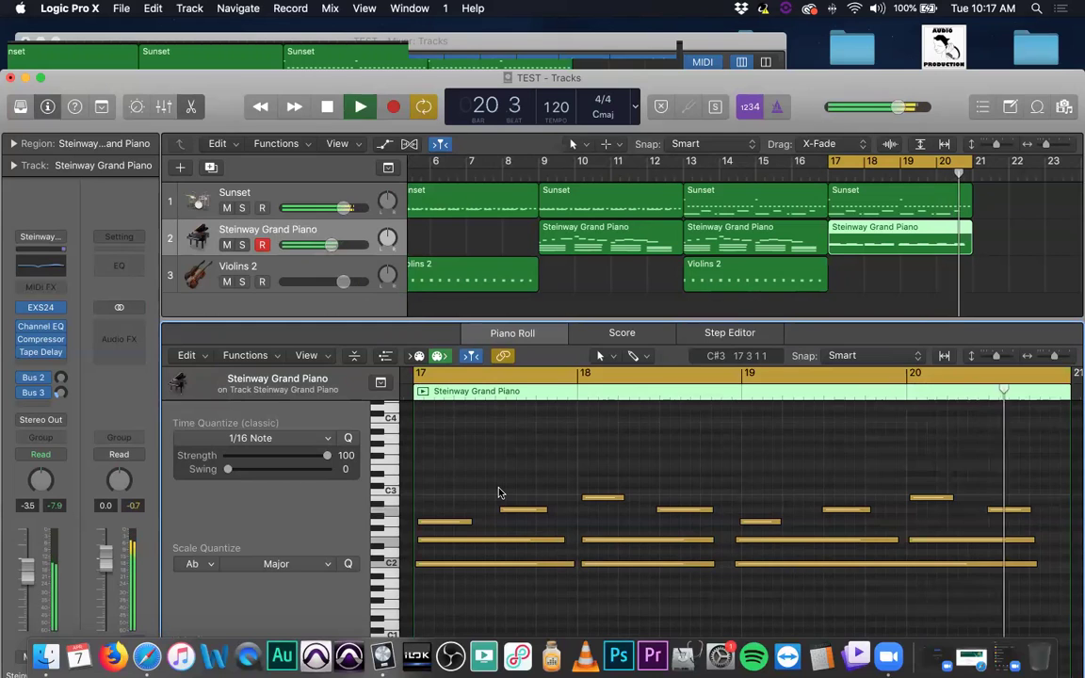
{"action": "key", "text": "space"}
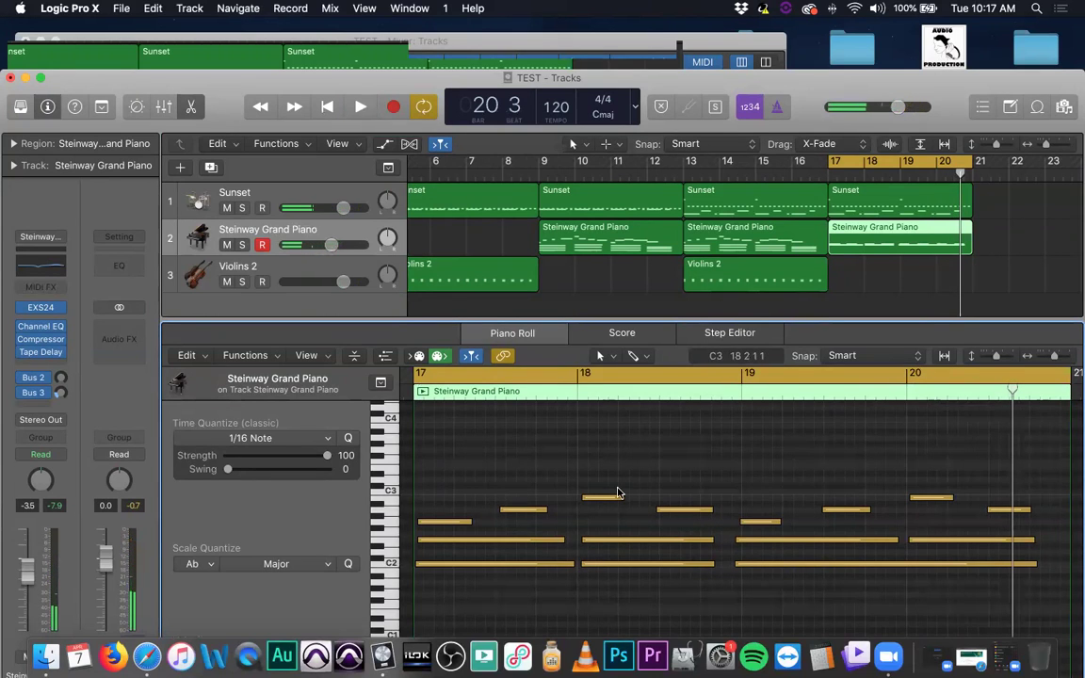
{"action": "scroll", "coordinate": [879, 481], "scroll_direction": "right", "scroll_amount": 1}
{"action": "scroll", "coordinate": [879, 481], "scroll_direction": "left", "scroll_amount": 5}
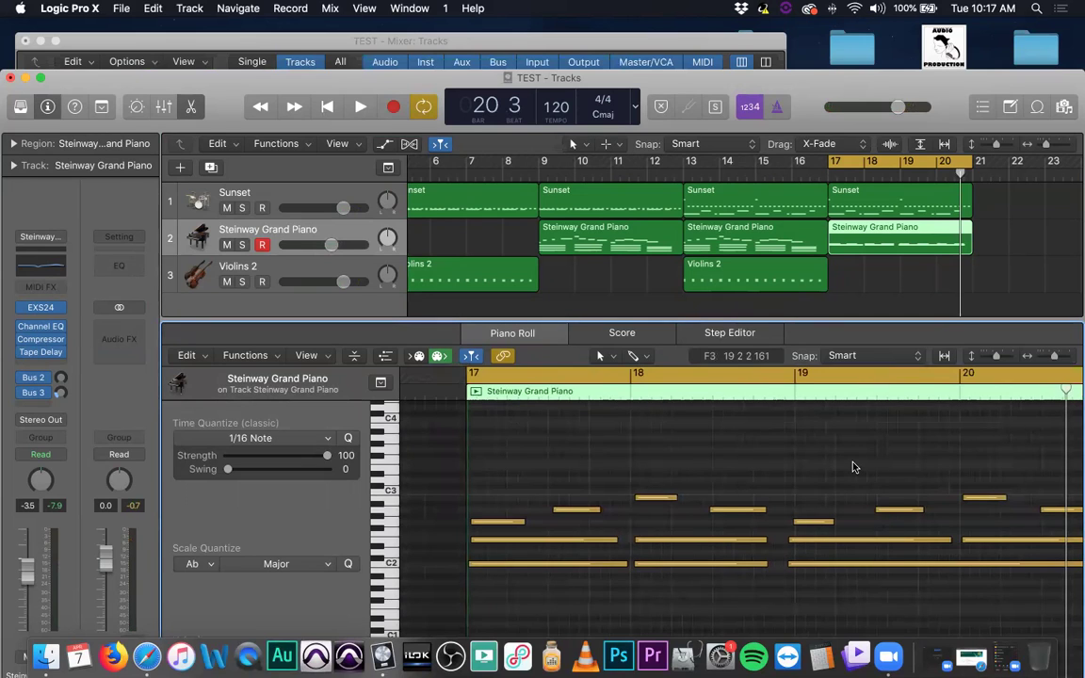
{"action": "scroll", "coordinate": [685, 448], "scroll_direction": "right", "scroll_amount": 4}
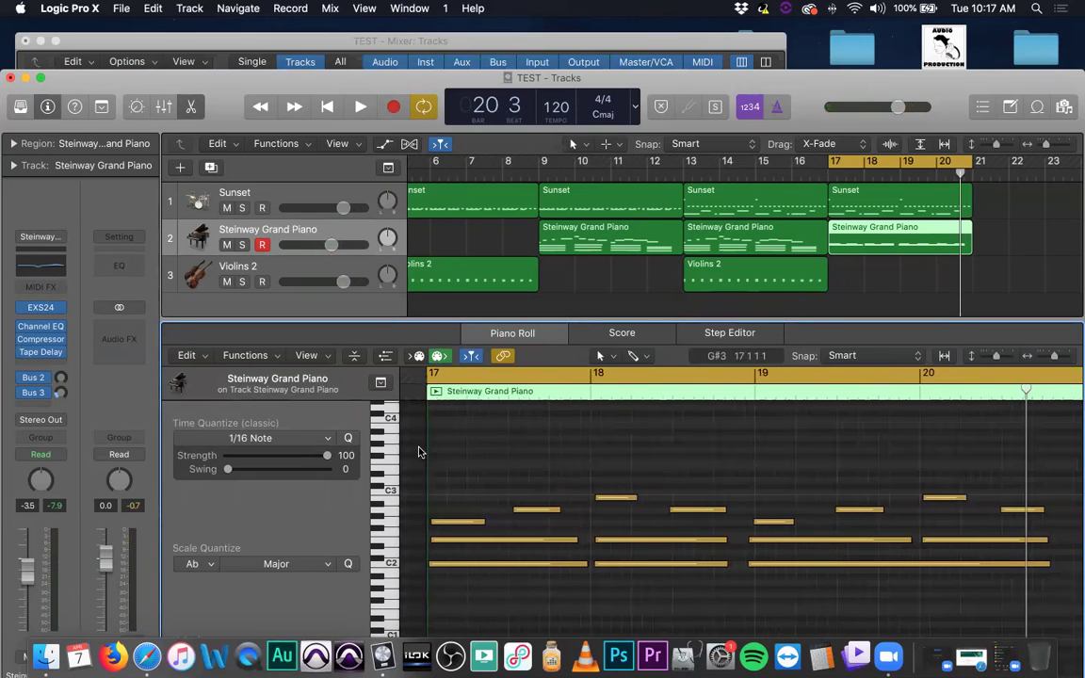
- Quantize all the notes of the new piano region to 1/16 Note at strength 100, and deselect them
{"action": "left_click_drag", "start_coordinate": [449, 455], "coordinate": [1019, 616]}
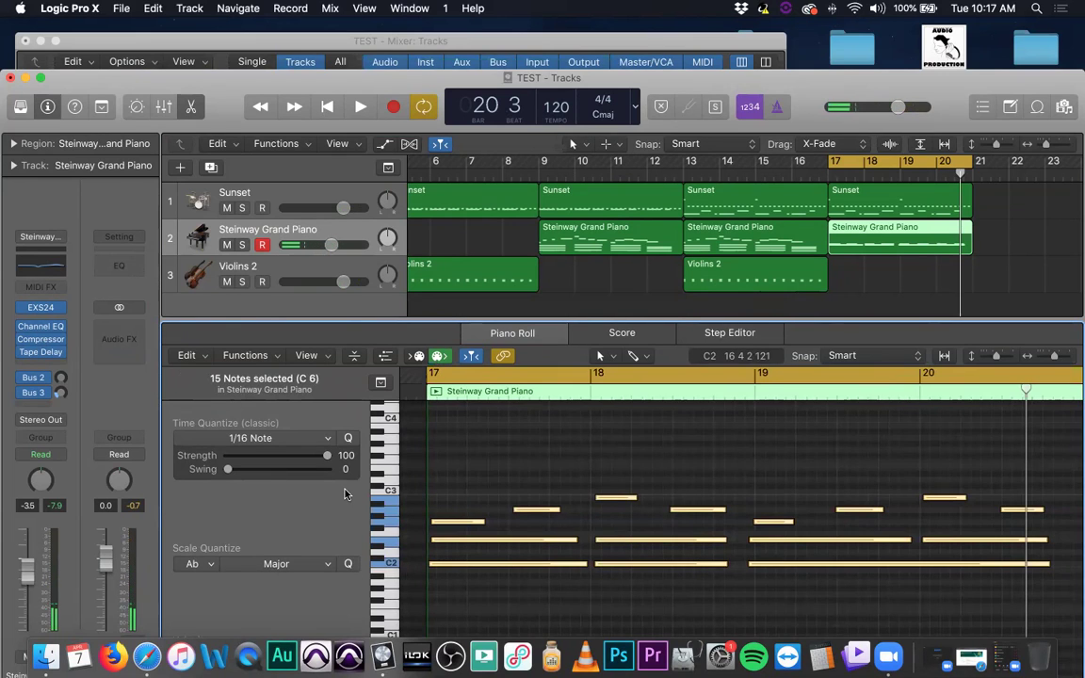
{"action": "left_click", "coordinate": [348, 440]}
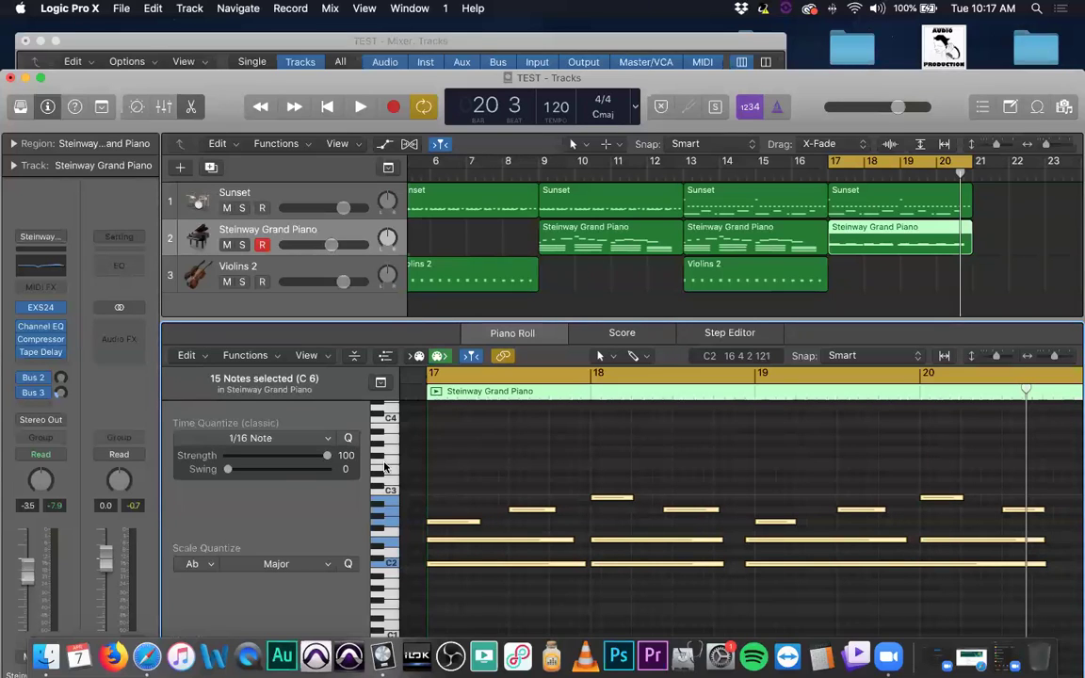
{"action": "left_click", "coordinate": [509, 471]}
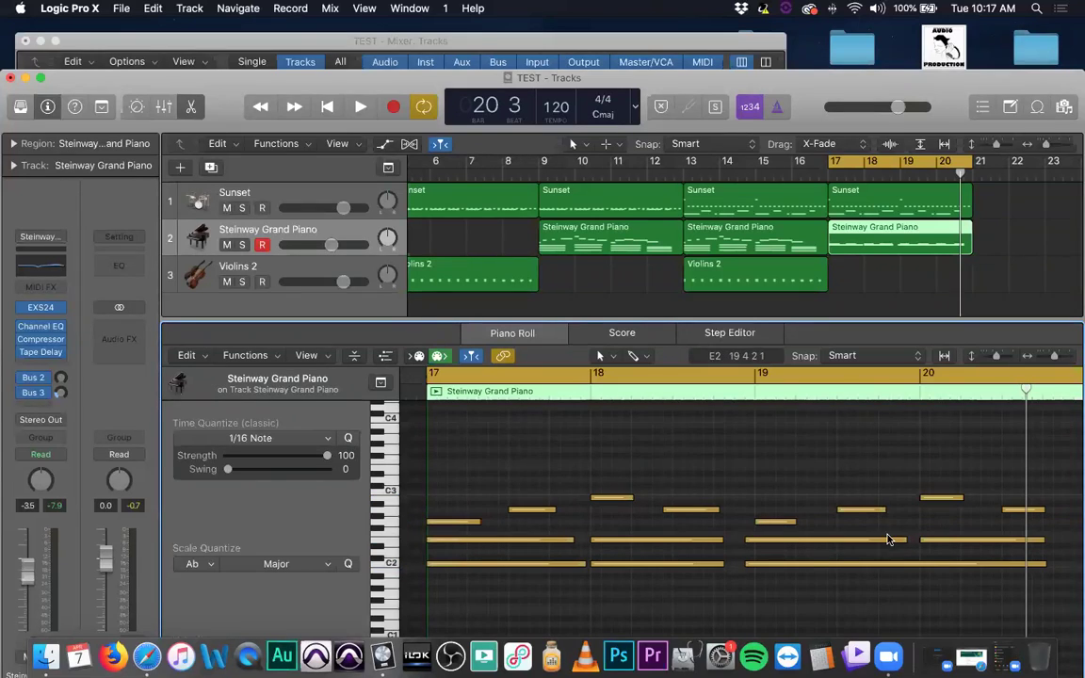
- Move the long C2 and E2 notes that begin just before bar 19 onto the bar 19 downbeat and listen to the result
{"action": "left_click_drag", "start_coordinate": [741, 533], "coordinate": [774, 560]}
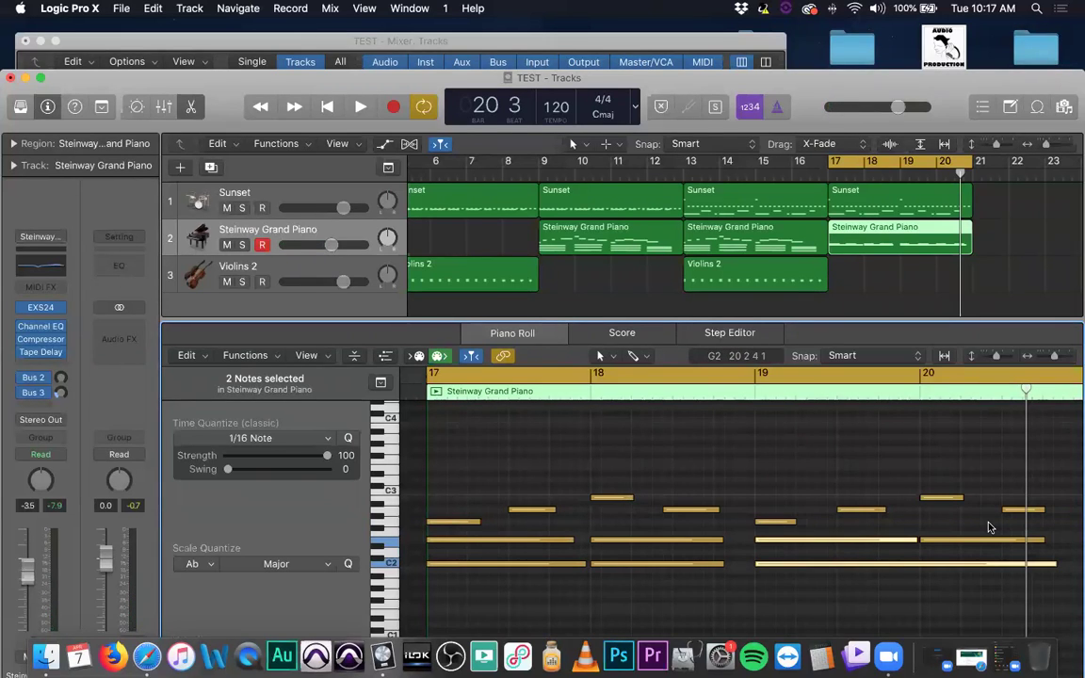
{"action": "key", "text": "space"}
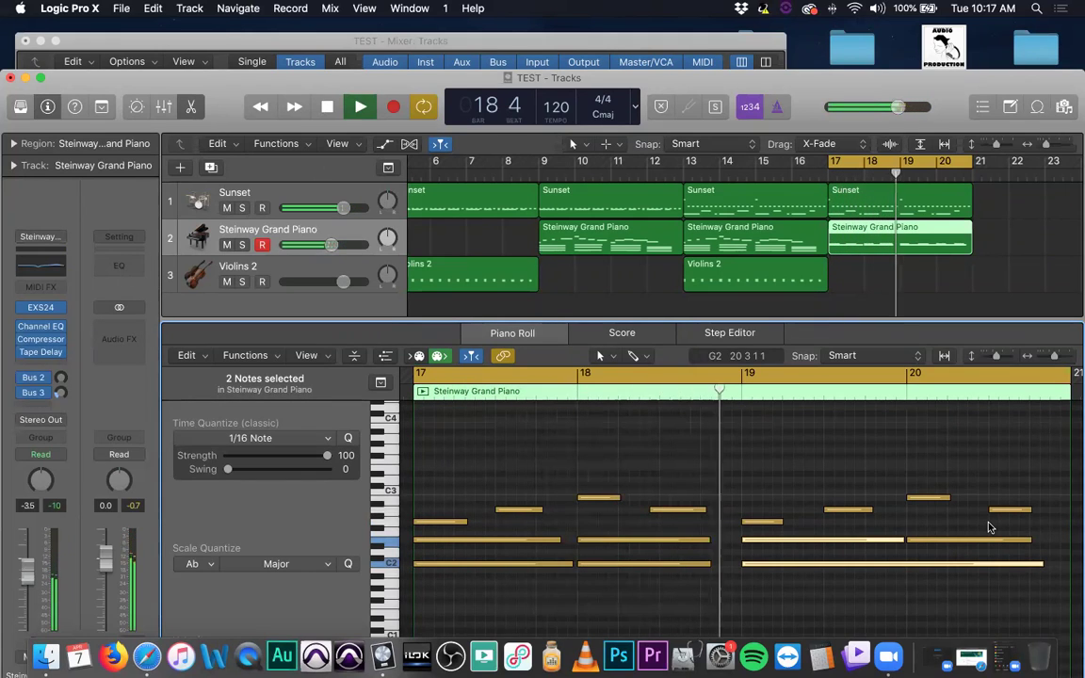
{"action": "key", "text": "space"}
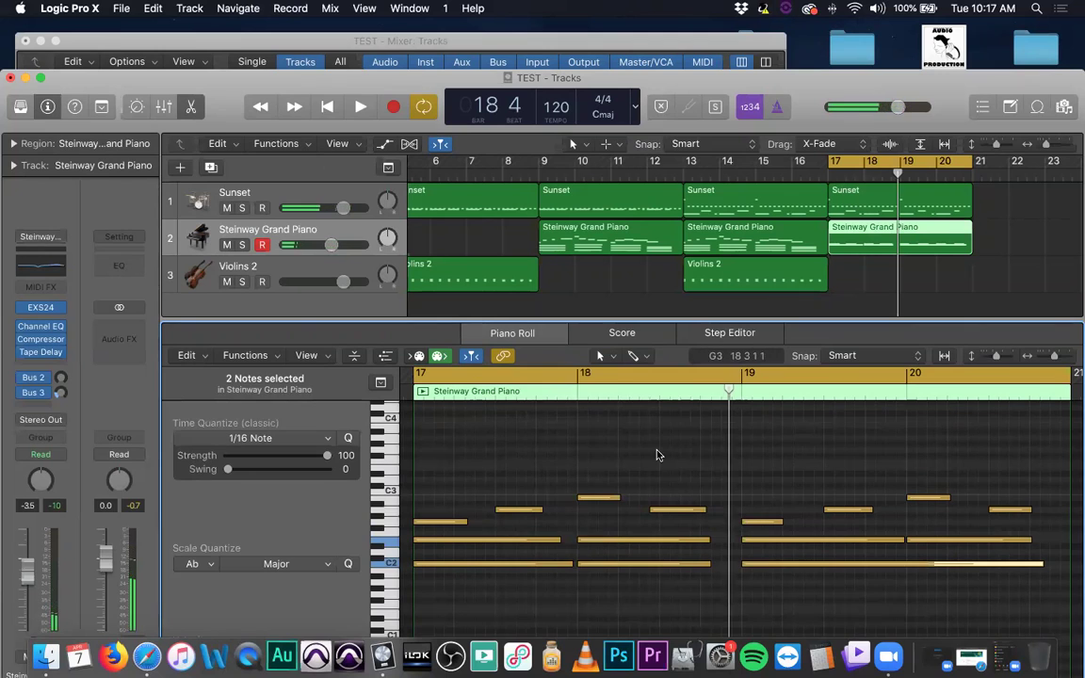
- Move the second melody note in bar 18, the A2, onto beat 3 and play the cycle again
{"action": "left_click", "coordinate": [589, 453]}
{"action": "left_click_drag", "start_coordinate": [676, 511], "coordinate": [687, 511]}
{"action": "key", "text": "space"}
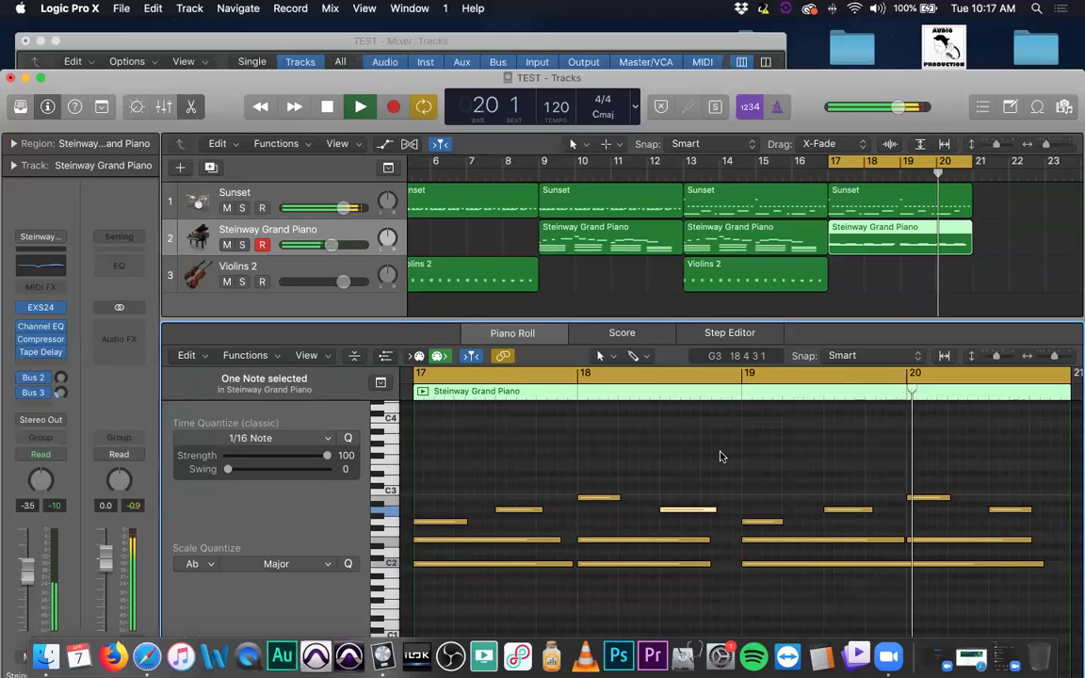
- Stop playback and deselect the A2 note in bar 18 of the Piano Roll
{"action": "key", "text": "space"}
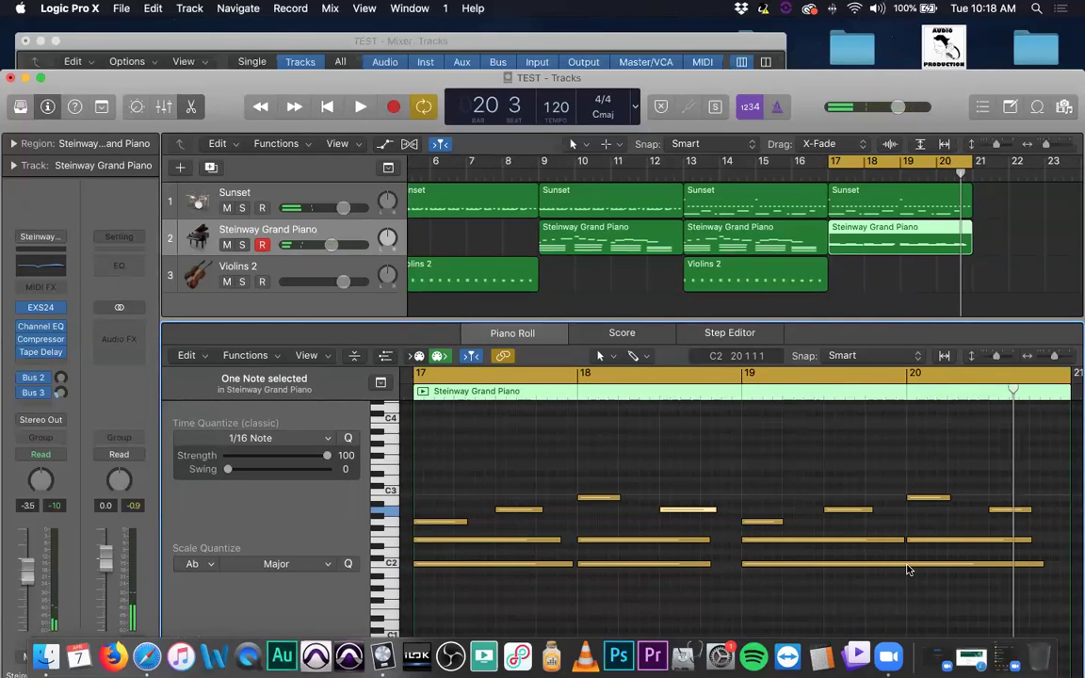
{"action": "mouse_move", "coordinate": [908, 569]}
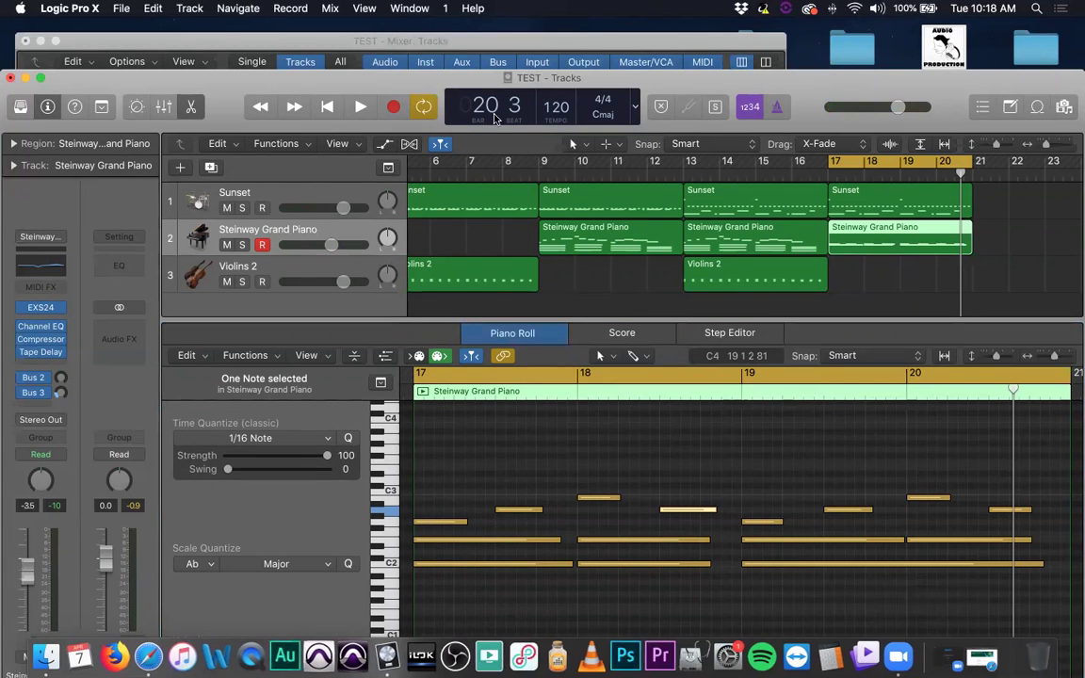
{"action": "left_click", "coordinate": [883, 341]}
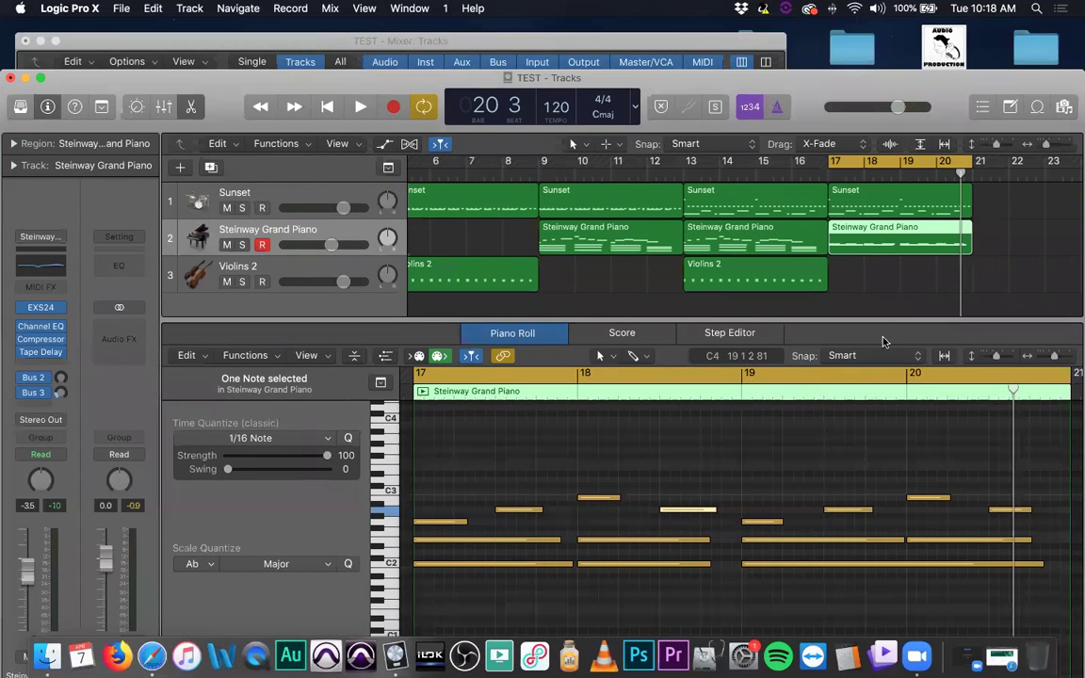
{"action": "left_click", "coordinate": [736, 440]}
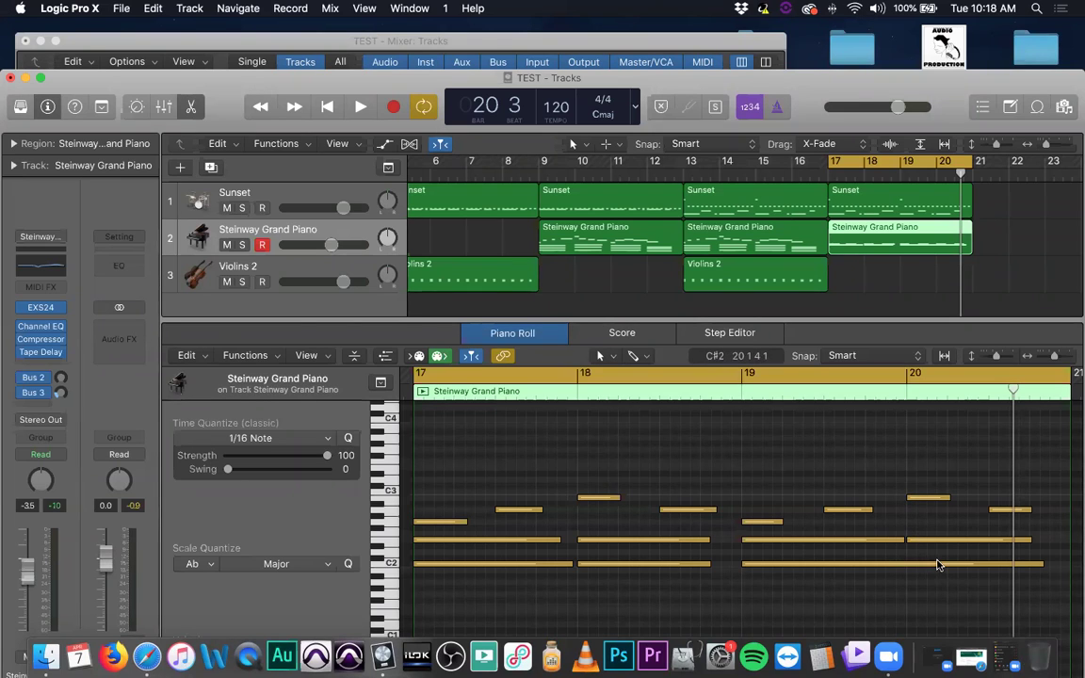
- Shorten the long C2 note that starts at bar 19 to end just before bar 20, and add a matching C2 at bar 20
{"action": "mouse_move", "coordinate": [937, 565]}
{"action": "mouse_move", "coordinate": [1039, 563]}
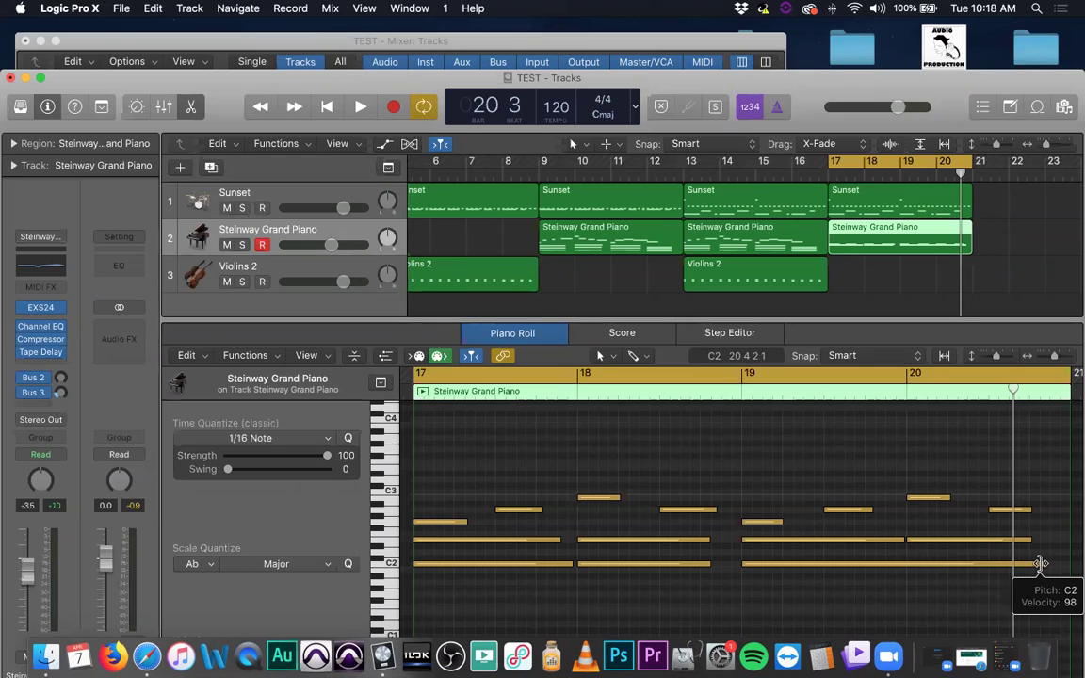
{"action": "left_click_drag", "start_coordinate": [1040, 563], "coordinate": [896, 565]}
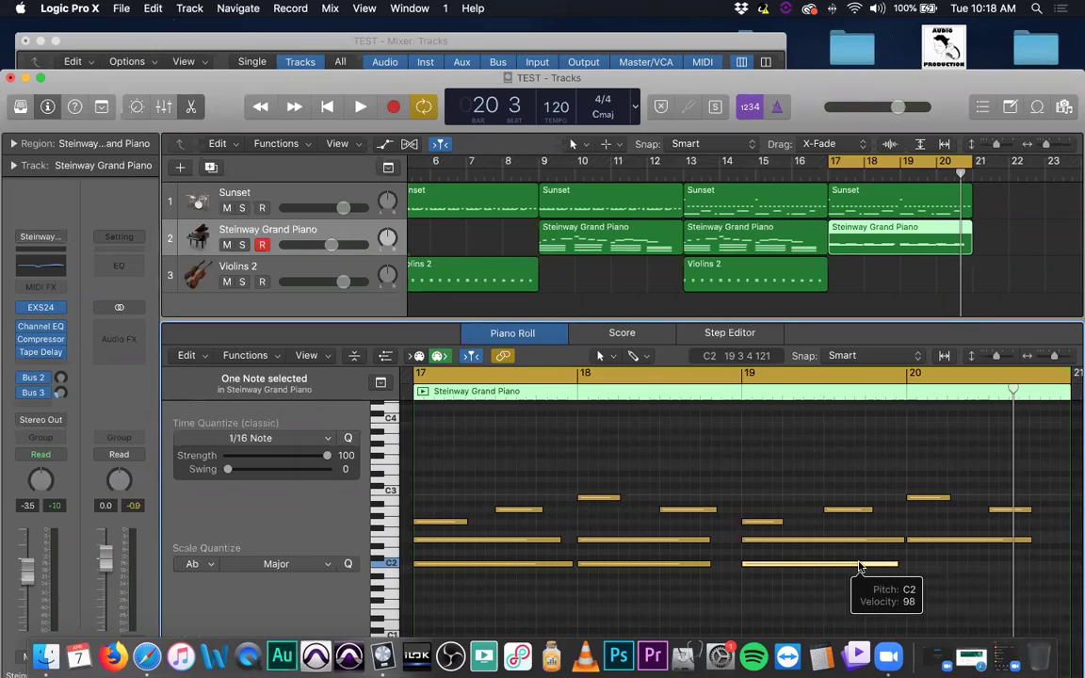
{"action": "left_click", "coordinate": [859, 568]}
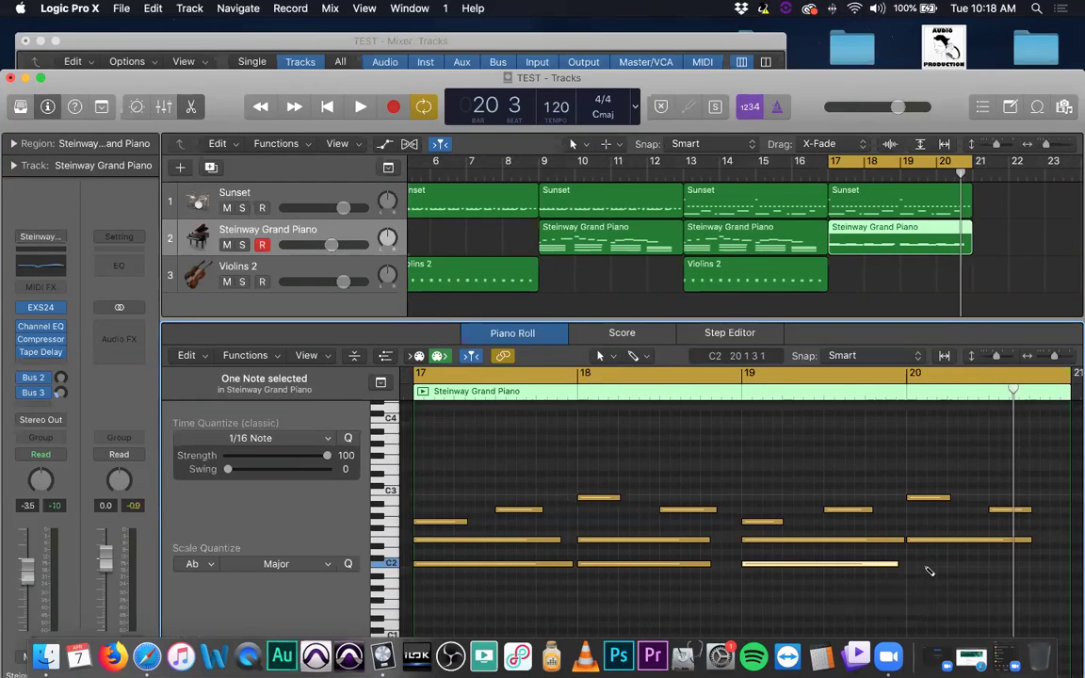
{"action": "key", "text": "super+r"}
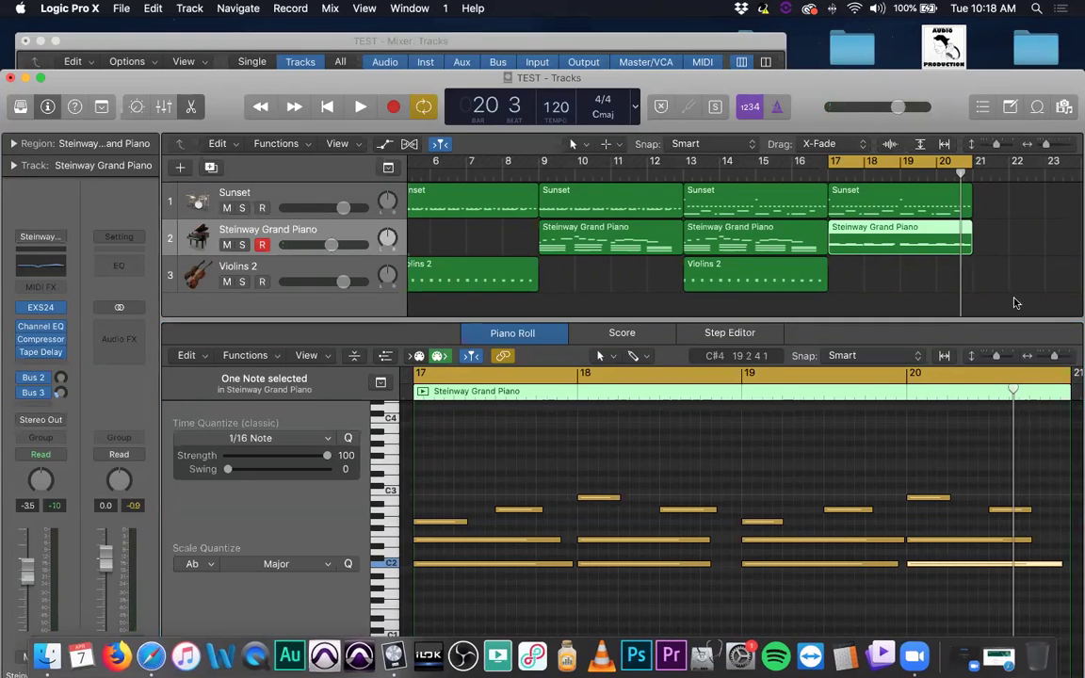
{"action": "left_click", "coordinate": [671, 444]}
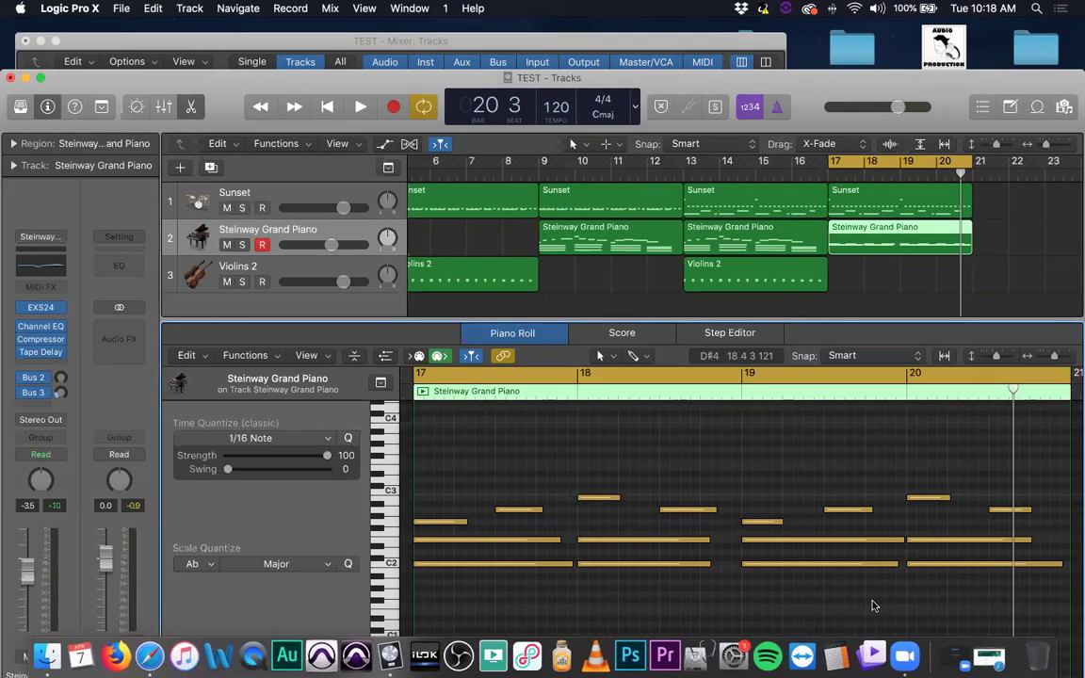
- Delete the added C2 note at bar 20 and undo the shortening of the C2 at bar 19
{"action": "left_click", "coordinate": [974, 564]}
{"action": "key", "text": "Delete"}
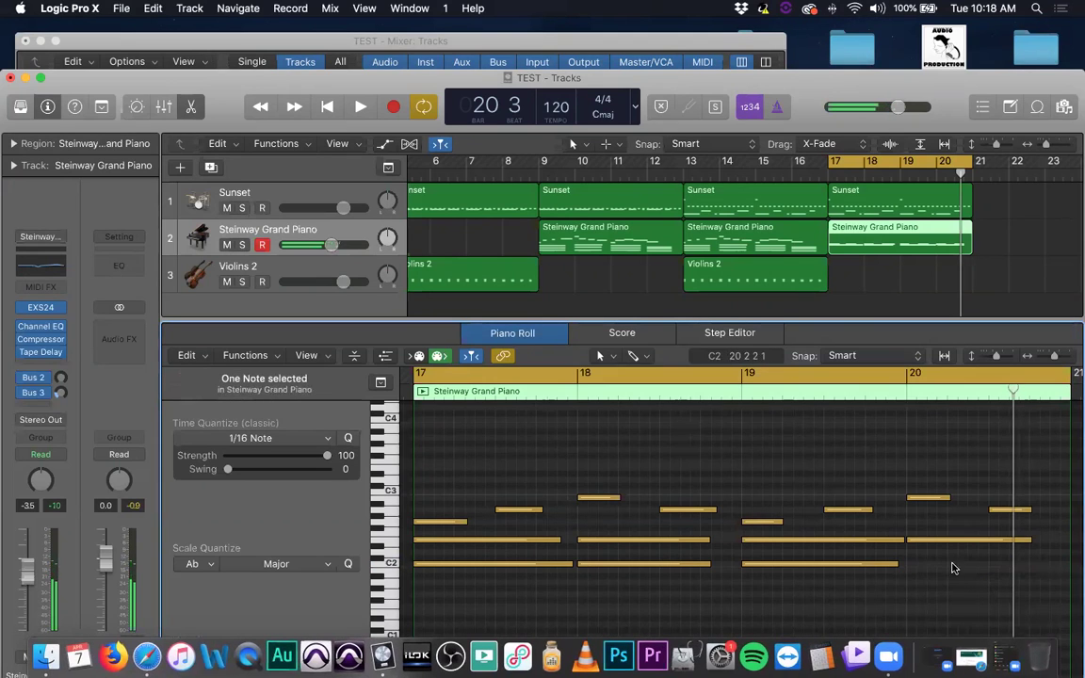
{"action": "key", "text": "shift+l"}
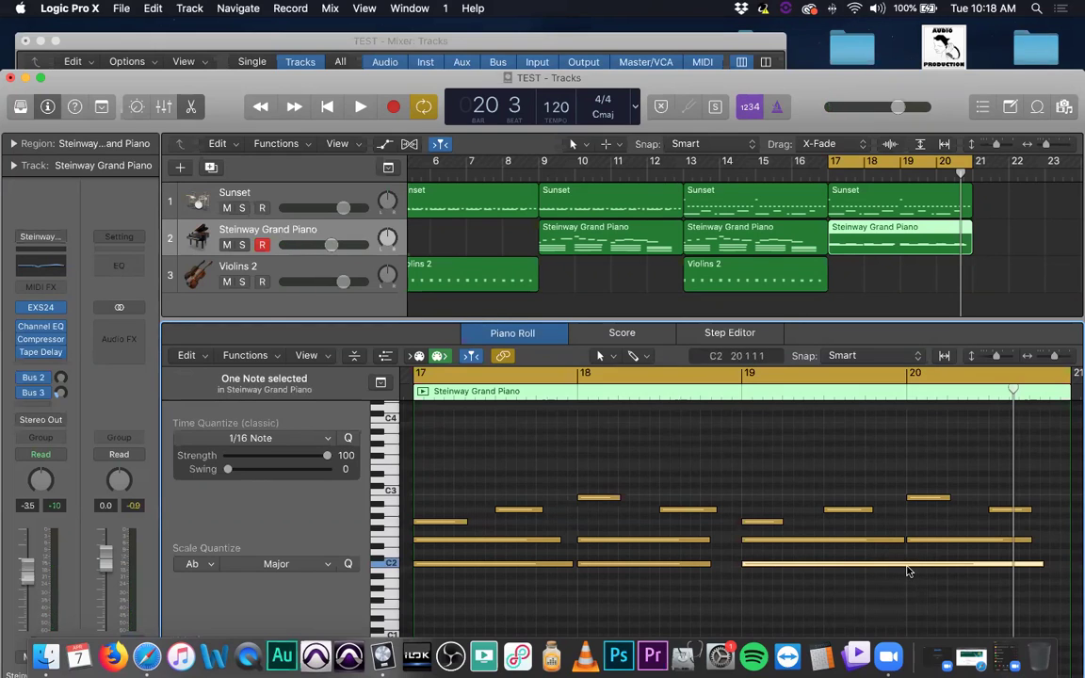
- Shorten the bar 19 C2 again to end just before bar 20, and draw a second C2 on the bar 20 downbeat
{"action": "left_click_drag", "start_coordinate": [1039, 563], "coordinate": [897, 565]}
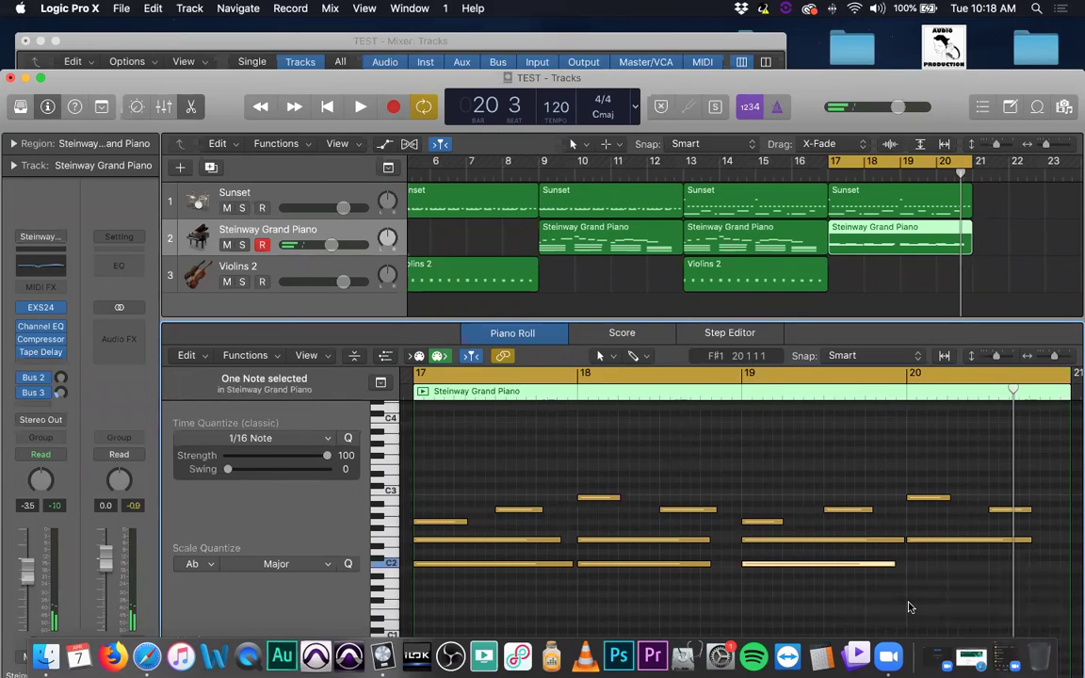
{"action": "left_click", "coordinate": [848, 565]}
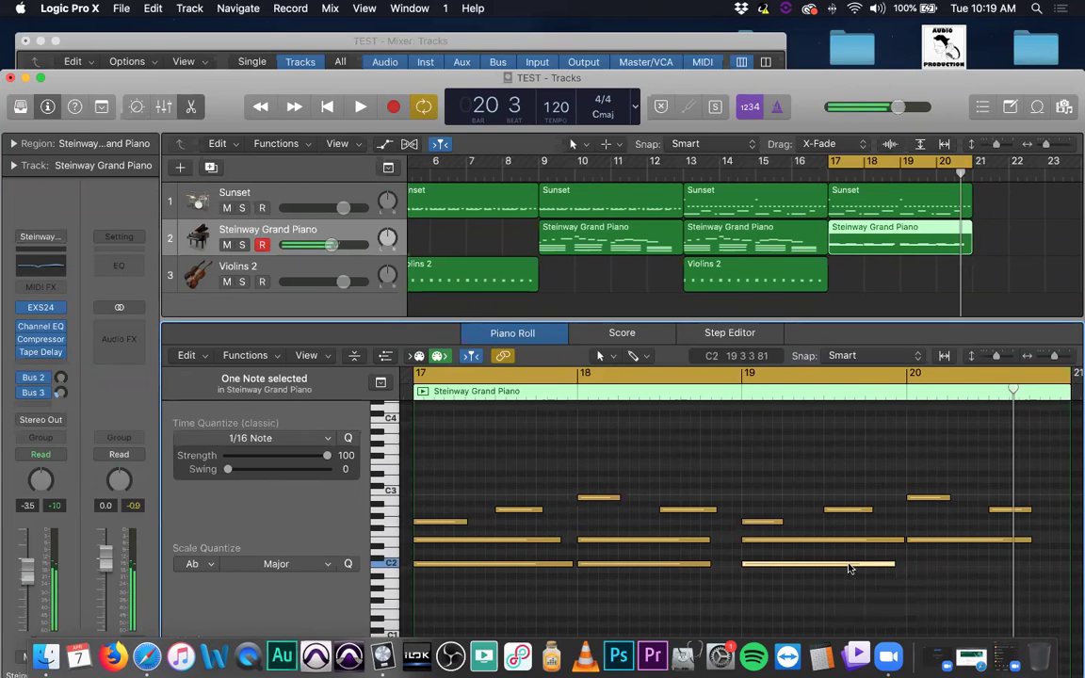
{"action": "left_click", "coordinate": [849, 565]}
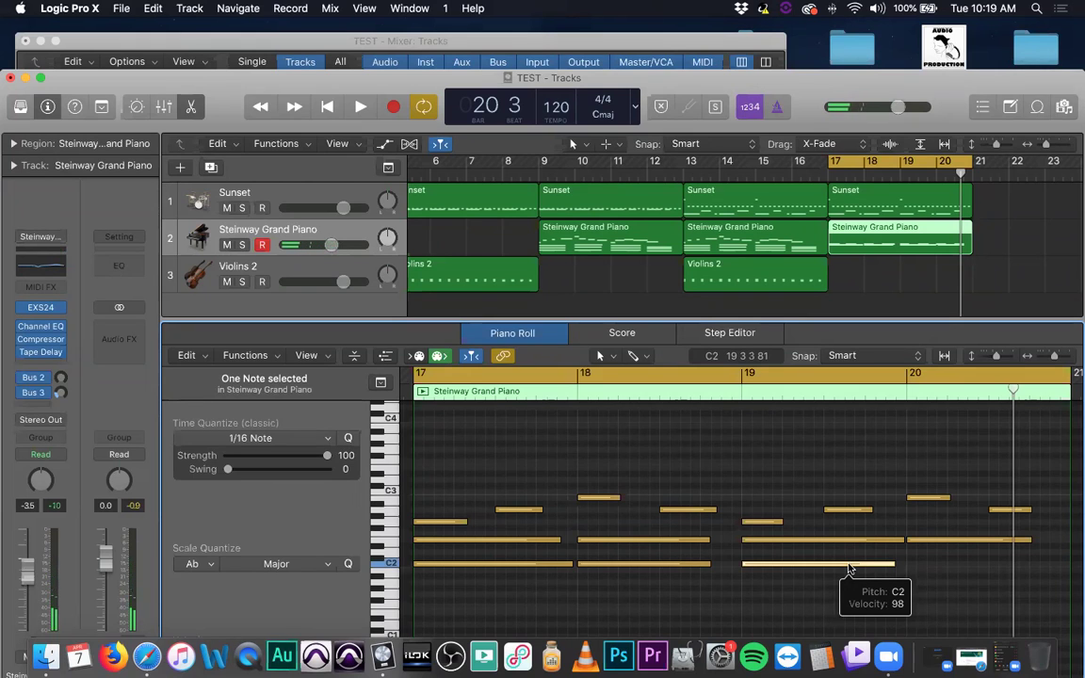
{"action": "left_click", "coordinate": [911, 566]}
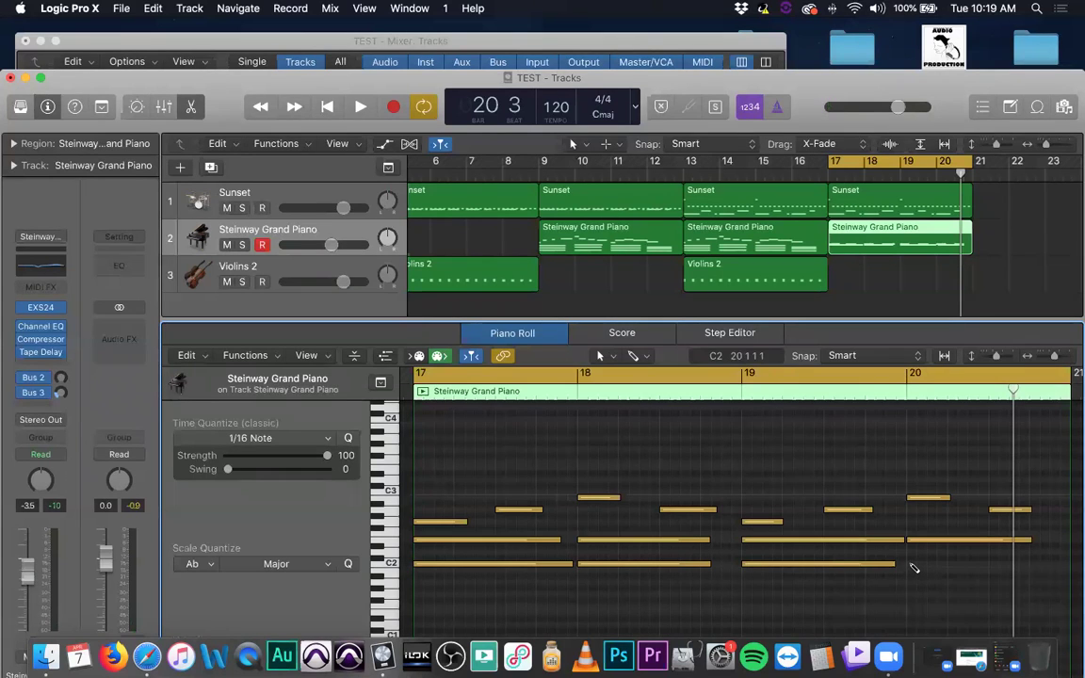
{"action": "left_click", "coordinate": [912, 565]}
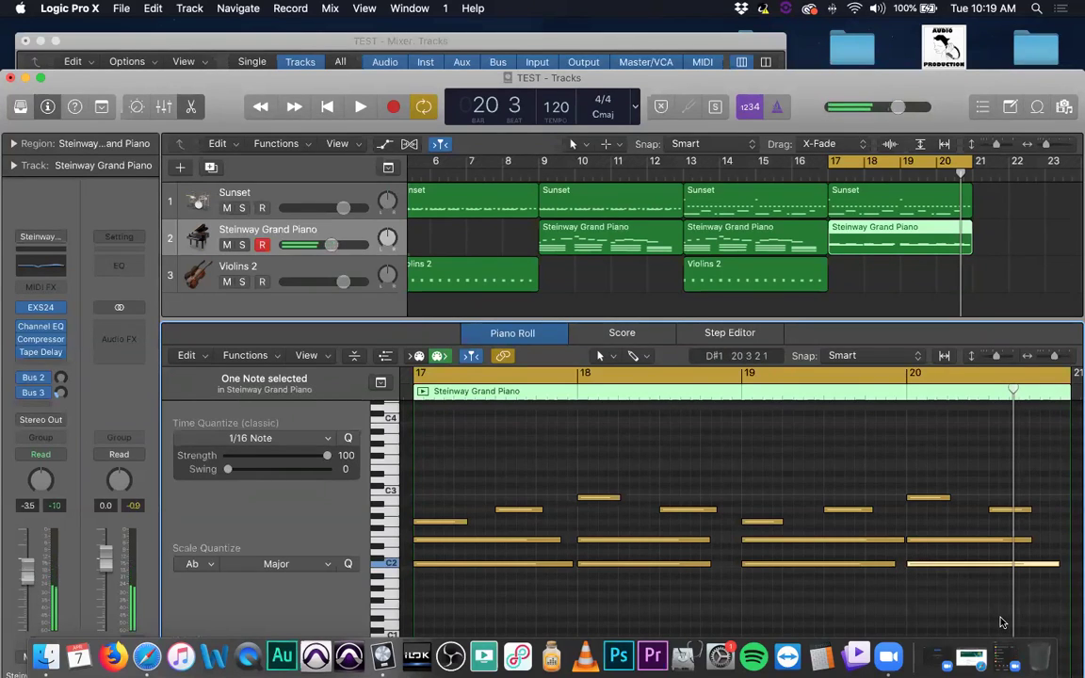
- Replace the drawn C2 with a copy of the shortened bar 19 C2 at bar 20, and undo back to the single long note
{"action": "key", "text": "Delete"}
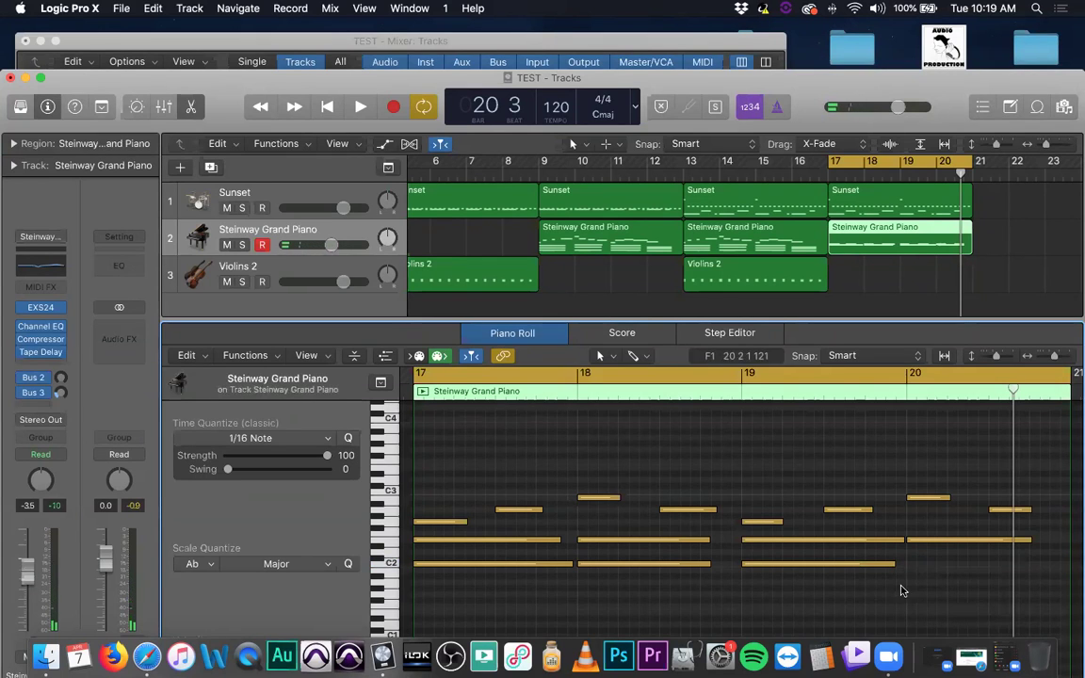
{"action": "left_click_drag", "start_coordinate": [850, 568], "coordinate": [1022, 571]}
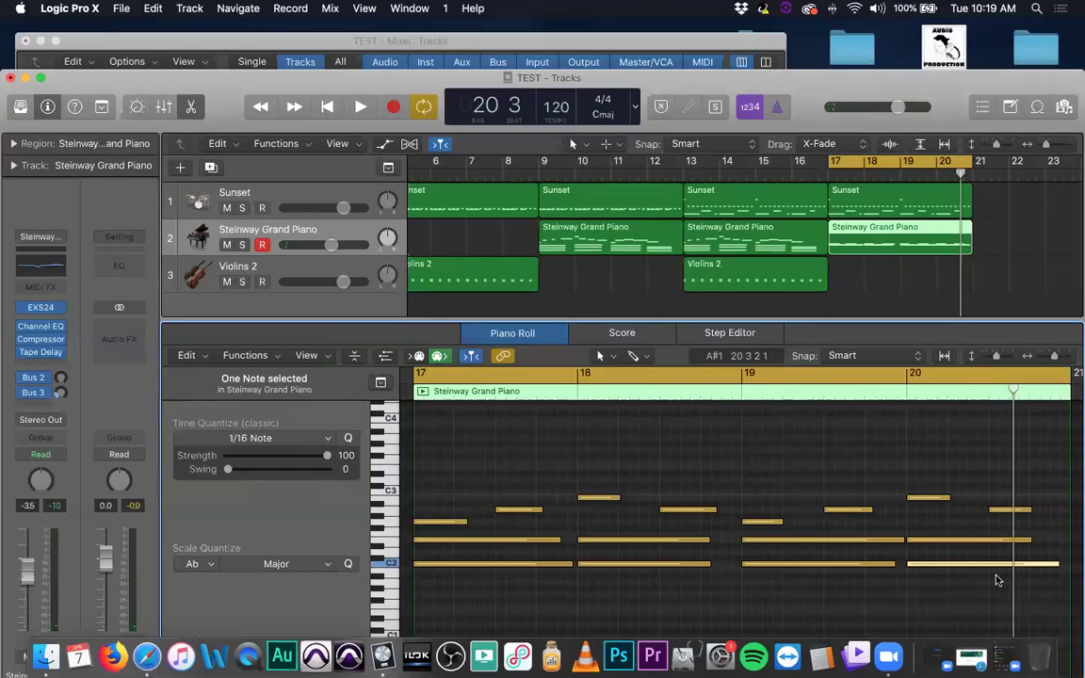
{"action": "left_click_drag", "start_coordinate": [893, 564], "coordinate": [1043, 564]}
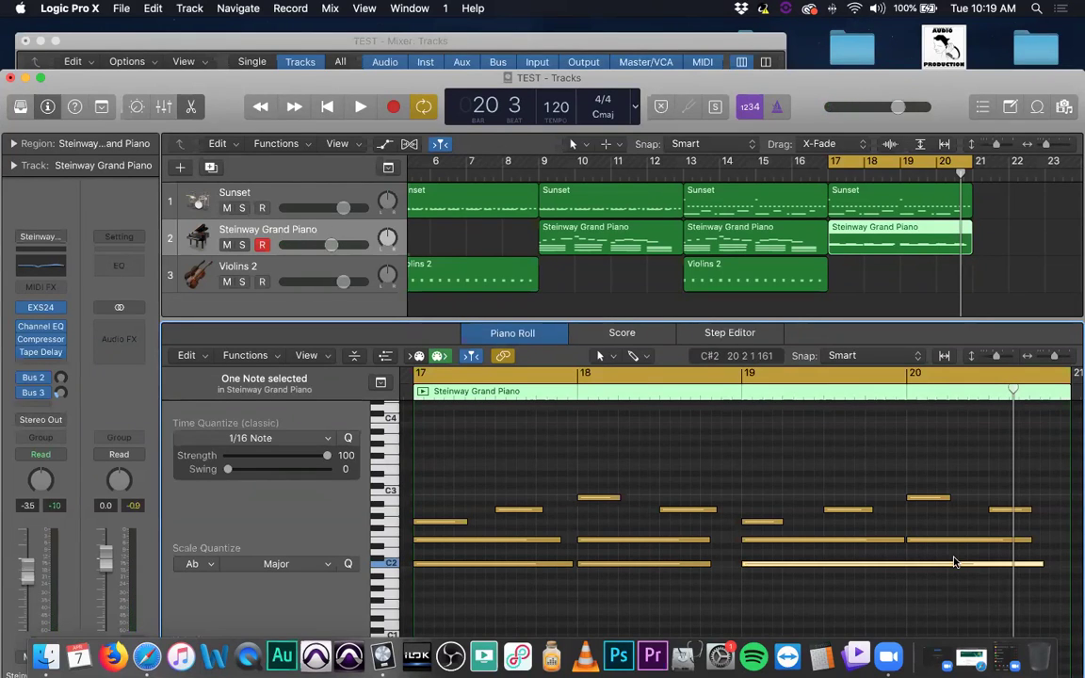
- Split the long C2 note at bar 20 with the Scissors Tool and briefly play the start of the cycle
{"action": "key", "text": "t"}
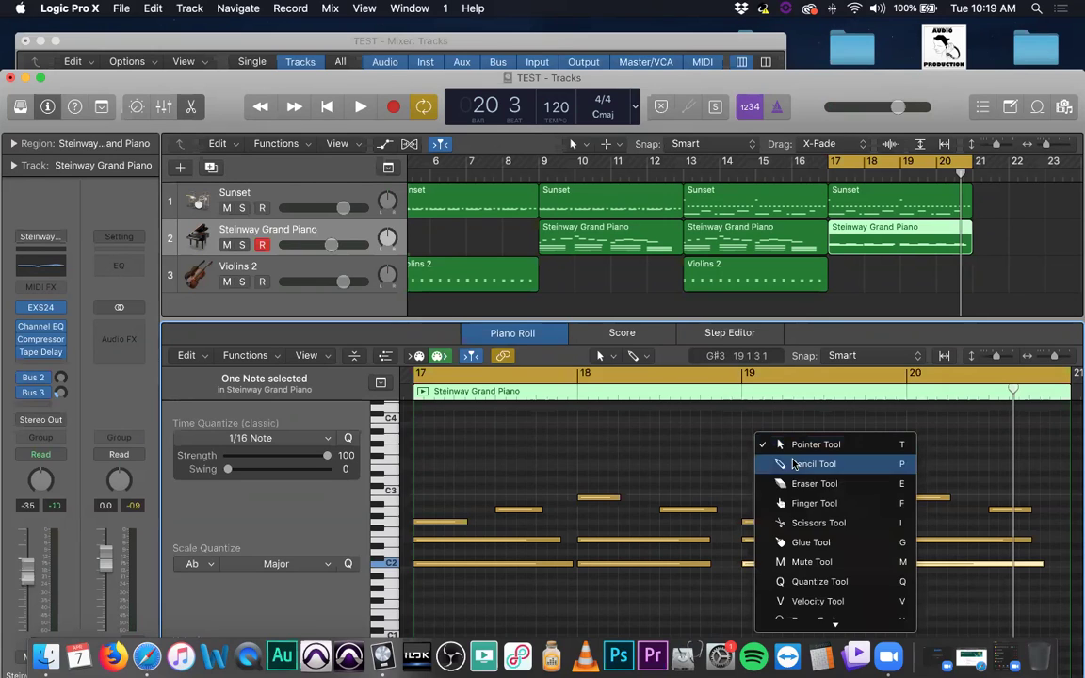
{"action": "left_click", "coordinate": [822, 524]}
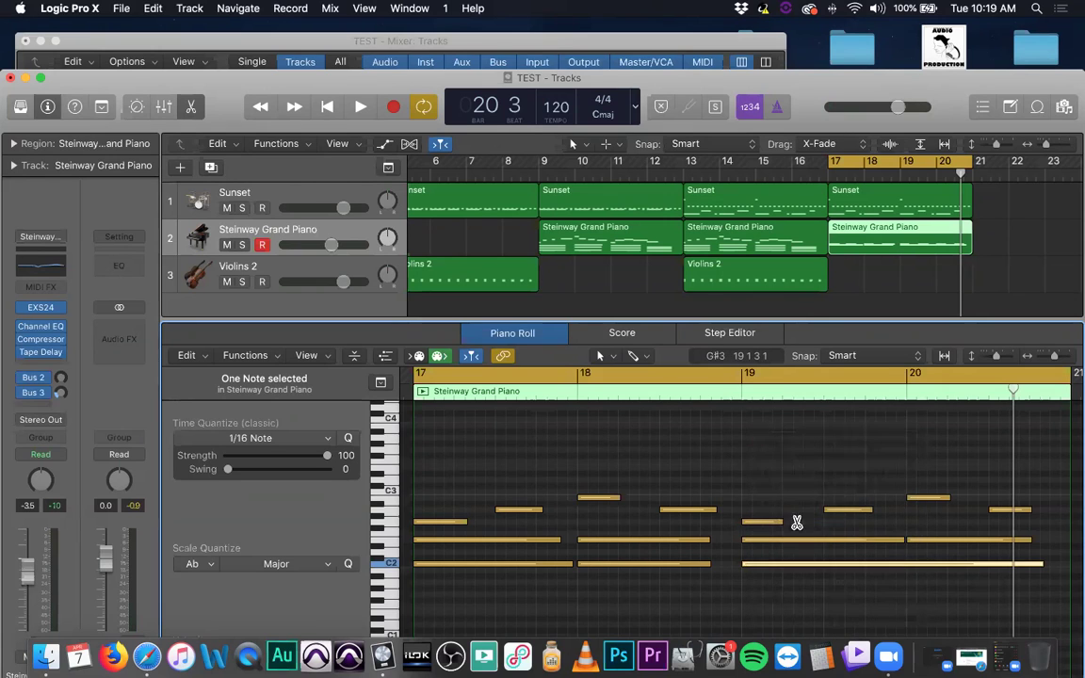
{"action": "left_click", "coordinate": [910, 564]}
{"action": "scroll", "coordinate": [911, 568], "scroll_direction": "down", "scroll_amount": 1}
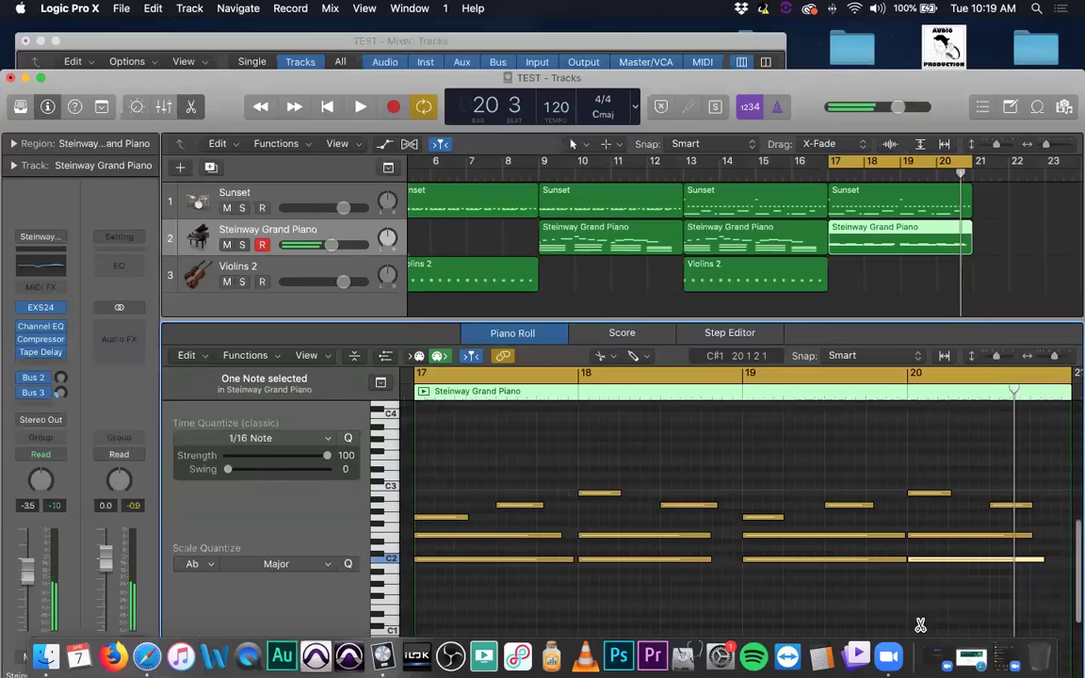
{"action": "scroll", "coordinate": [911, 434], "scroll_direction": "up", "scroll_amount": 1}
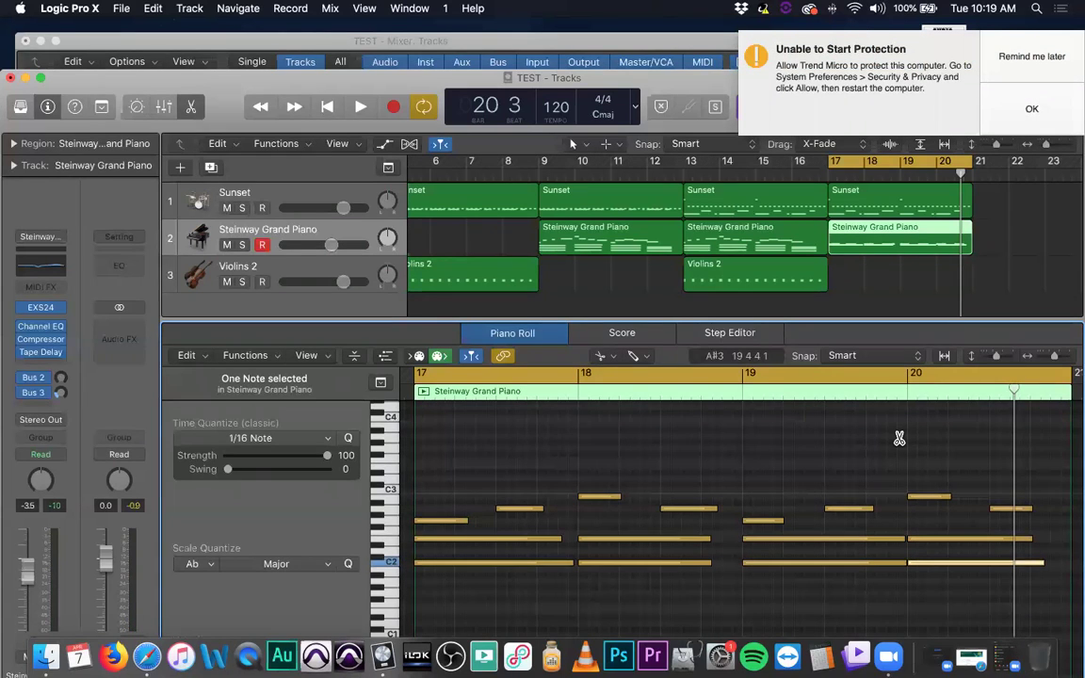
{"action": "key", "text": "space"}
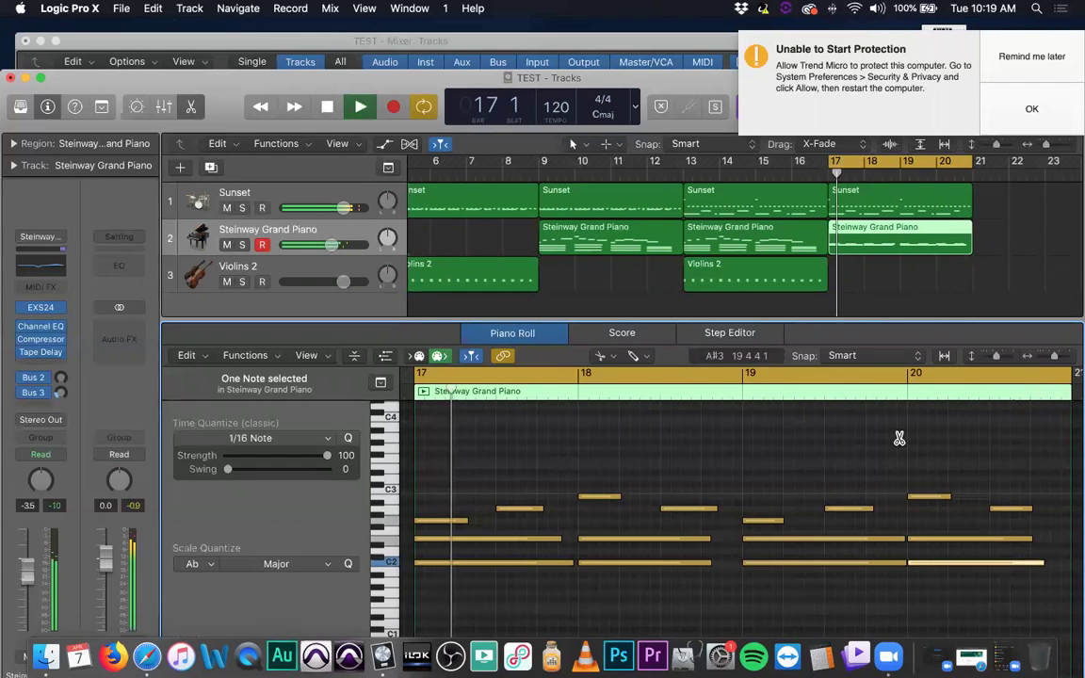
{"action": "key", "text": "space"}
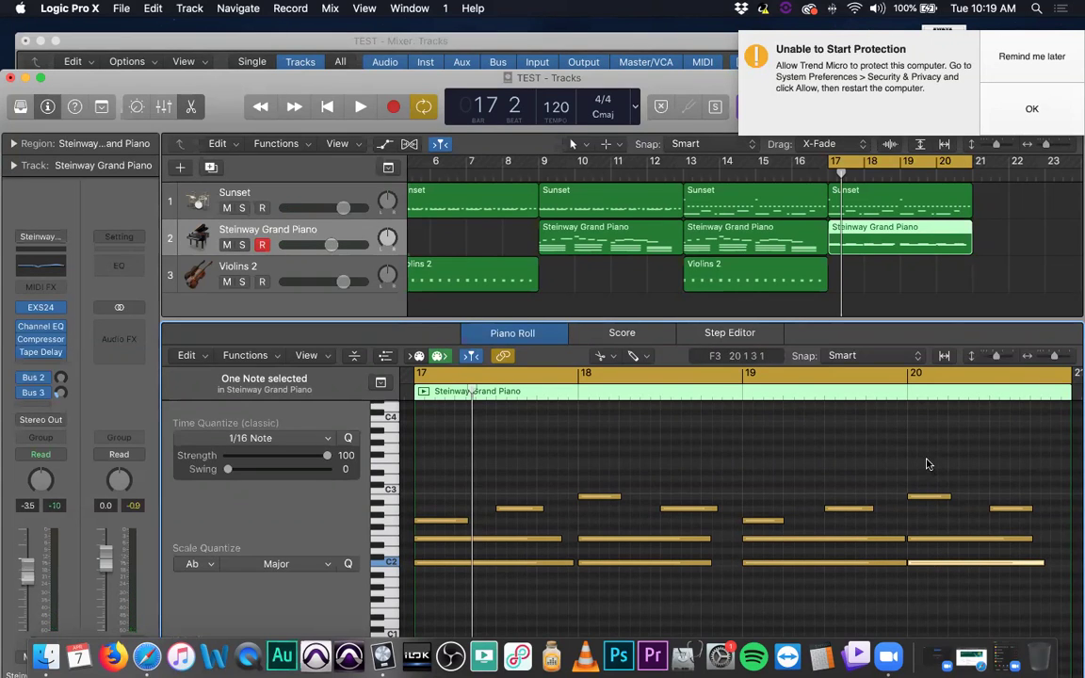
- Check the three notes on the bar 20 downbeat as a selection, and dismiss the Trend Micro notification
{"action": "left_click_drag", "start_coordinate": [925, 470], "coordinate": [939, 576]}
{"action": "left_click", "coordinate": [1036, 42]}
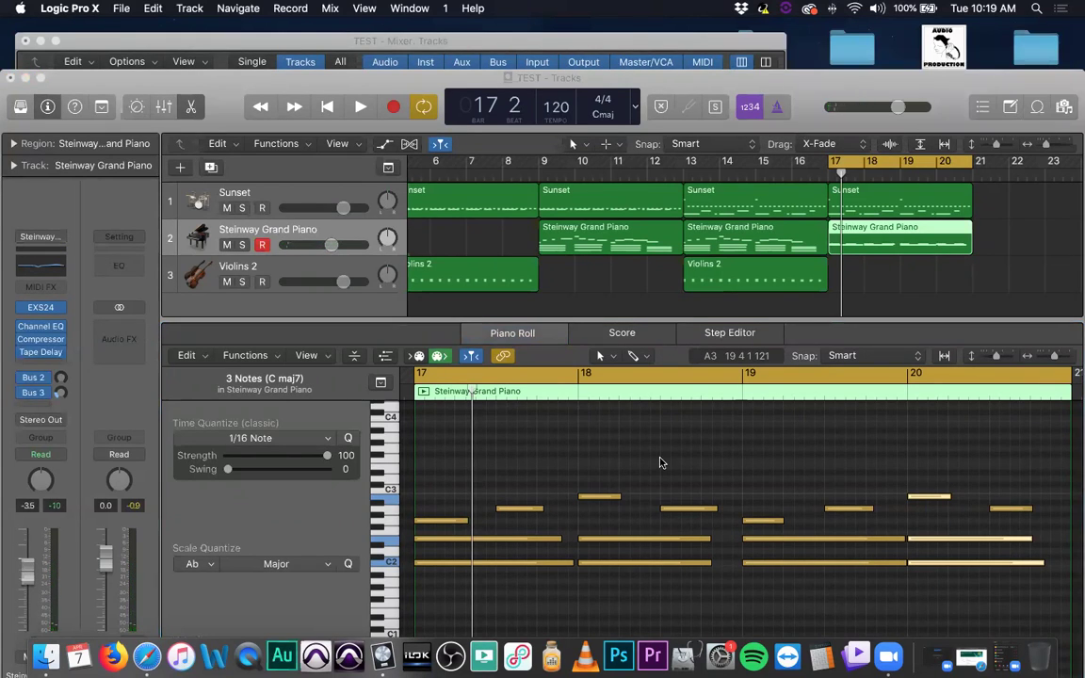
{"action": "left_click", "coordinate": [928, 580]}
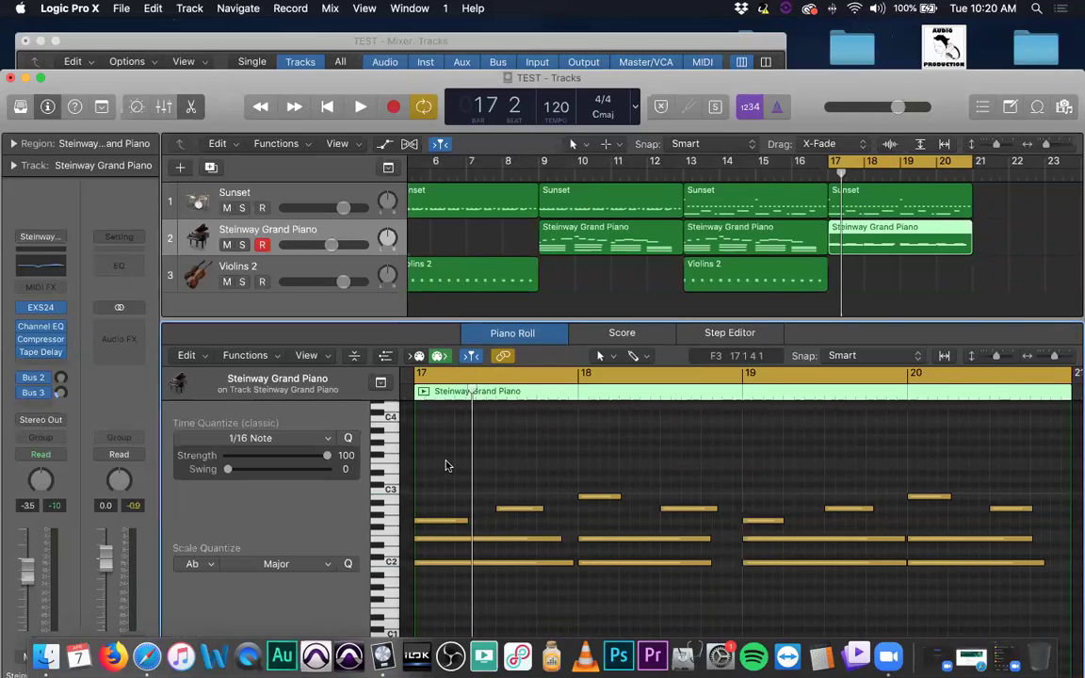
- Select all notes in the bar 17 piano region and compare their velocity colours with the piano region at bar 13
{"action": "left_click_drag", "start_coordinate": [446, 463], "coordinate": [1000, 601]}
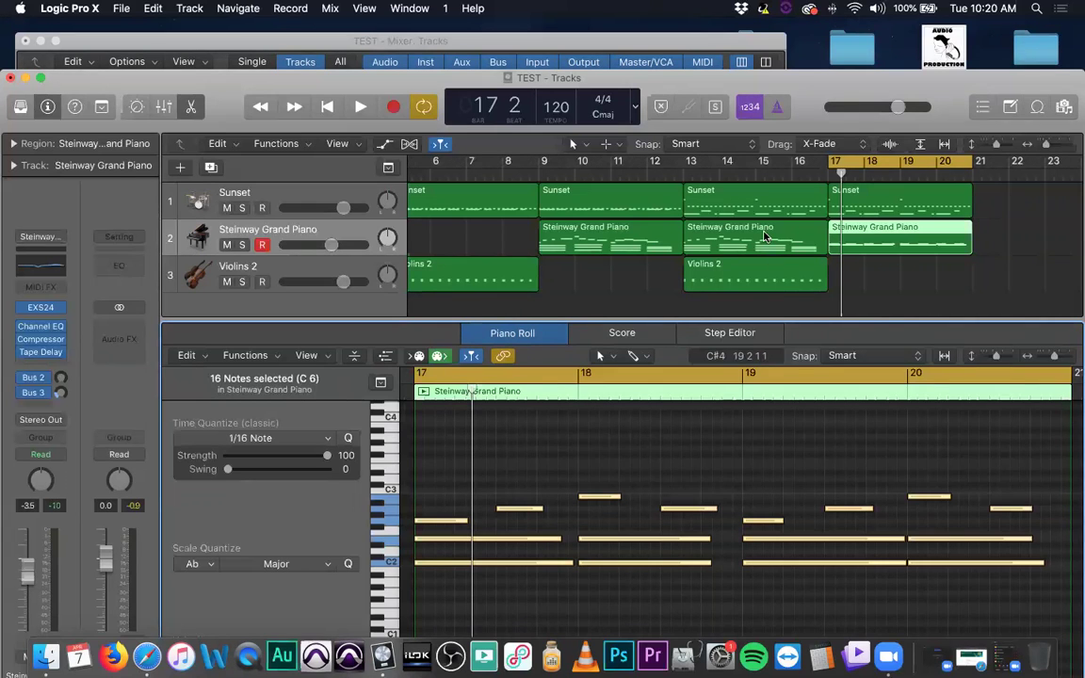
{"action": "left_click", "coordinate": [693, 234]}
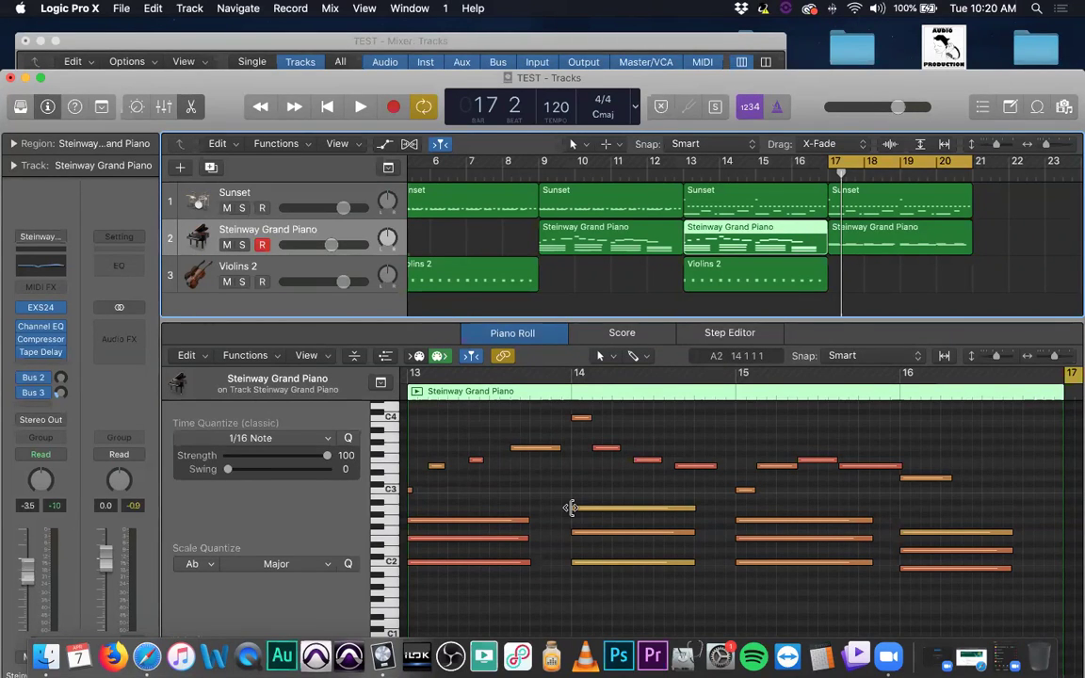
{"action": "left_click", "coordinate": [893, 235]}
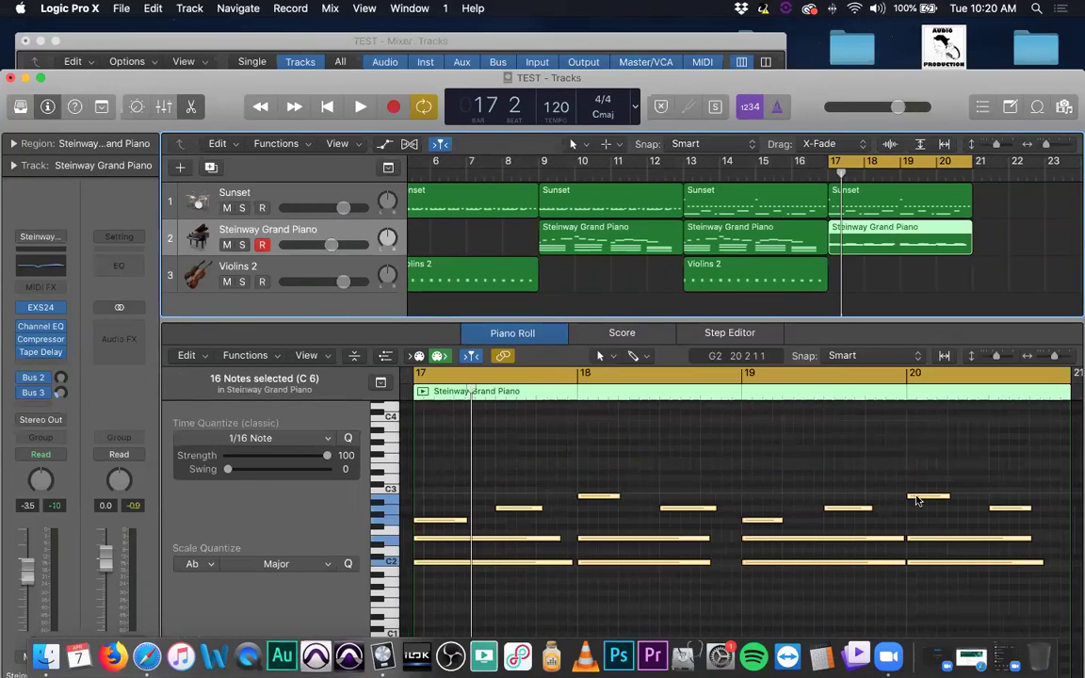
- Deselect the notes, show the Musical Typing keyboard to examine its velocity setting, and close it
{"action": "left_click", "coordinate": [751, 458]}
{"action": "key", "text": "super+k"}
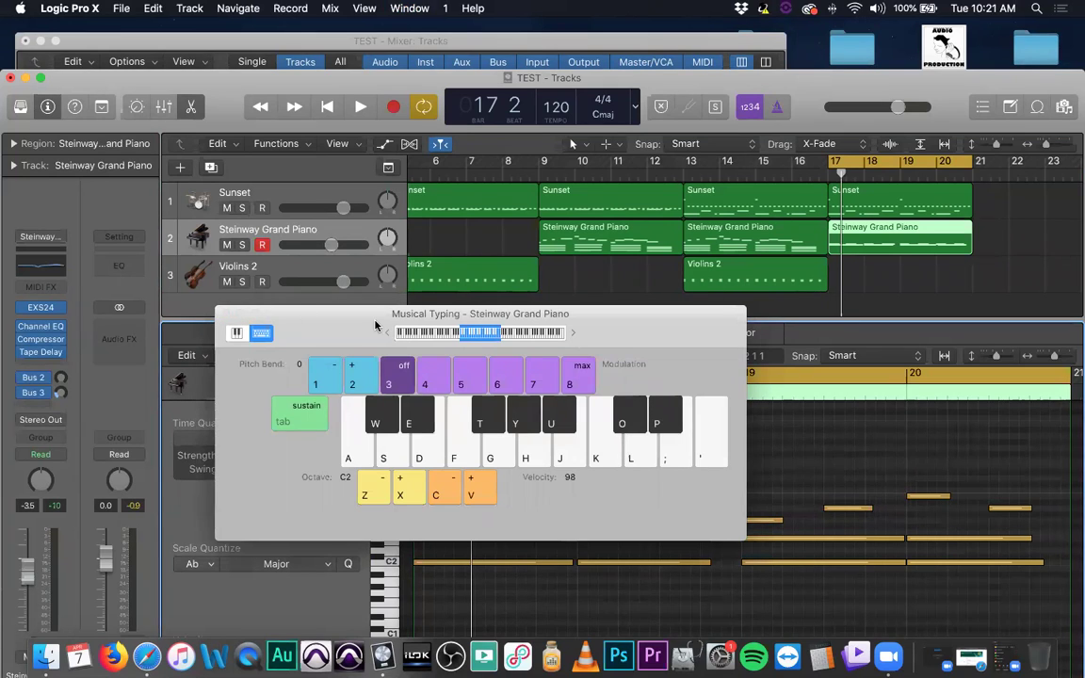
{"action": "key", "text": "super+k"}
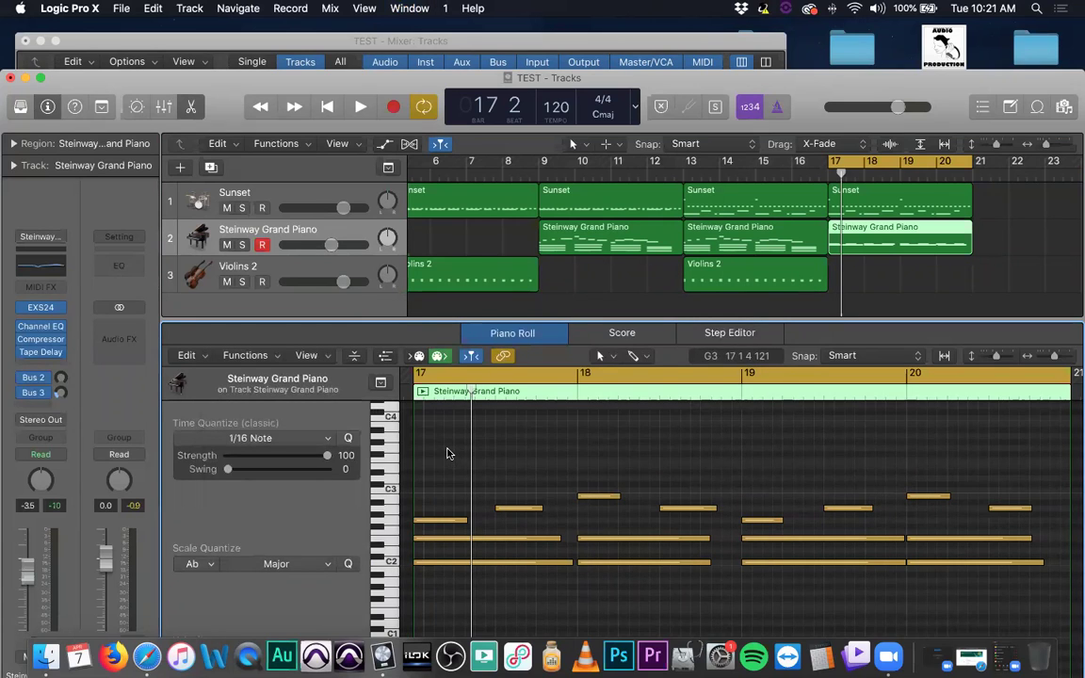
- Select all 16 notes in the bar 17 piano region and bring up the Random Velocity MIDI transform
{"action": "left_click_drag", "start_coordinate": [450, 453], "coordinate": [989, 593]}
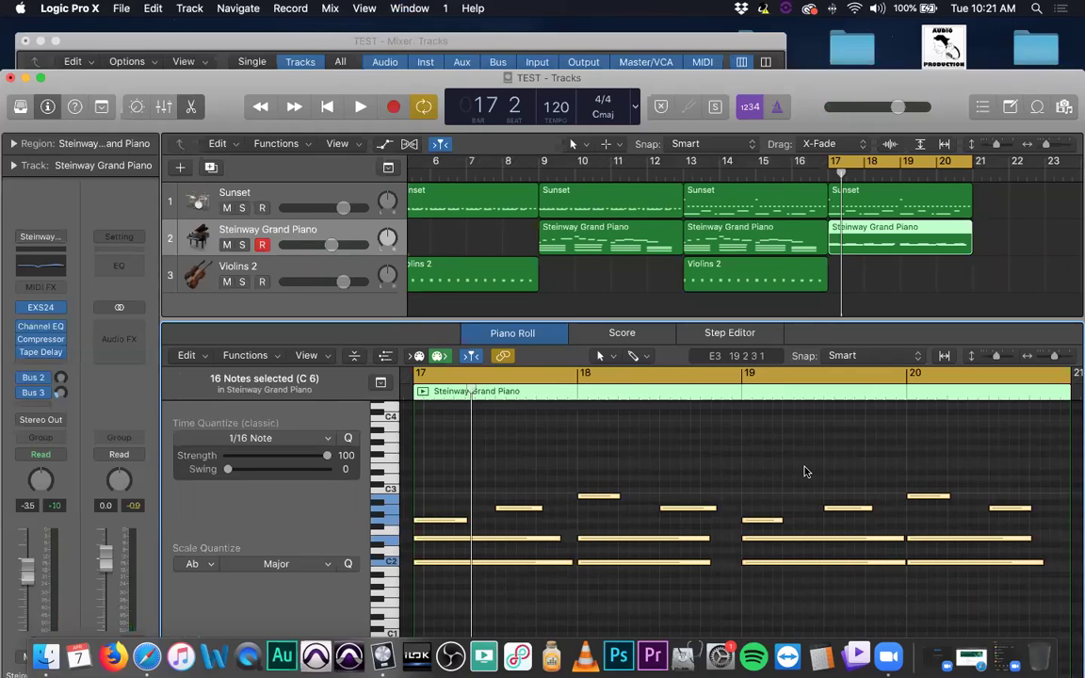
{"action": "scroll", "coordinate": [648, 468], "scroll_direction": "up", "scroll_amount": 1}
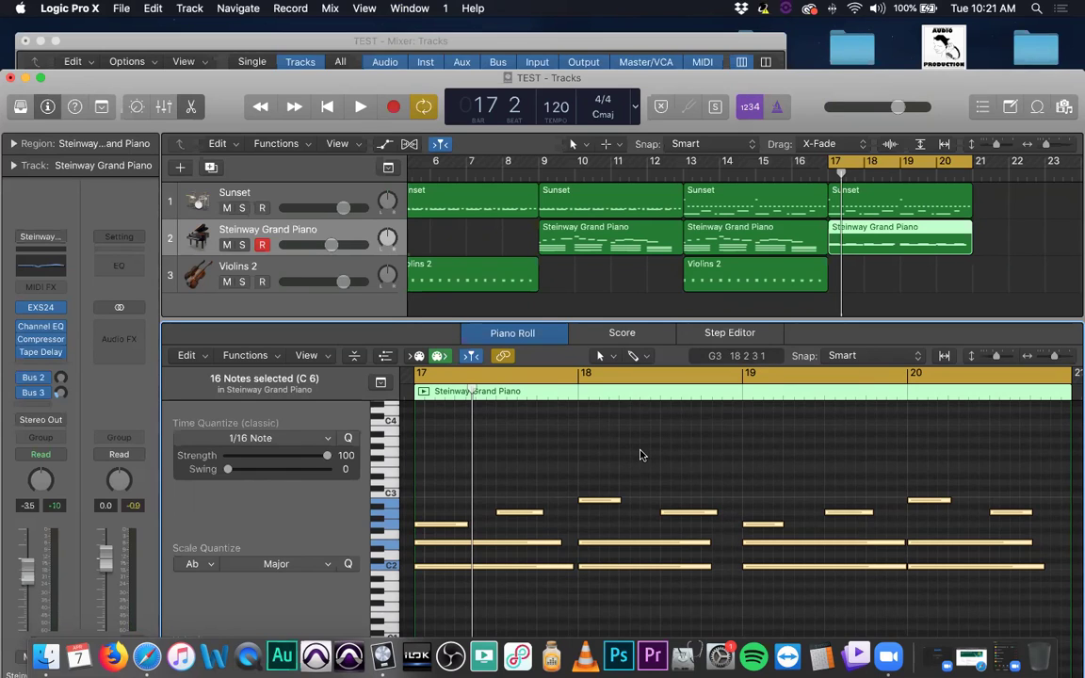
{"action": "left_click_drag", "start_coordinate": [434, 474], "coordinate": [953, 577]}
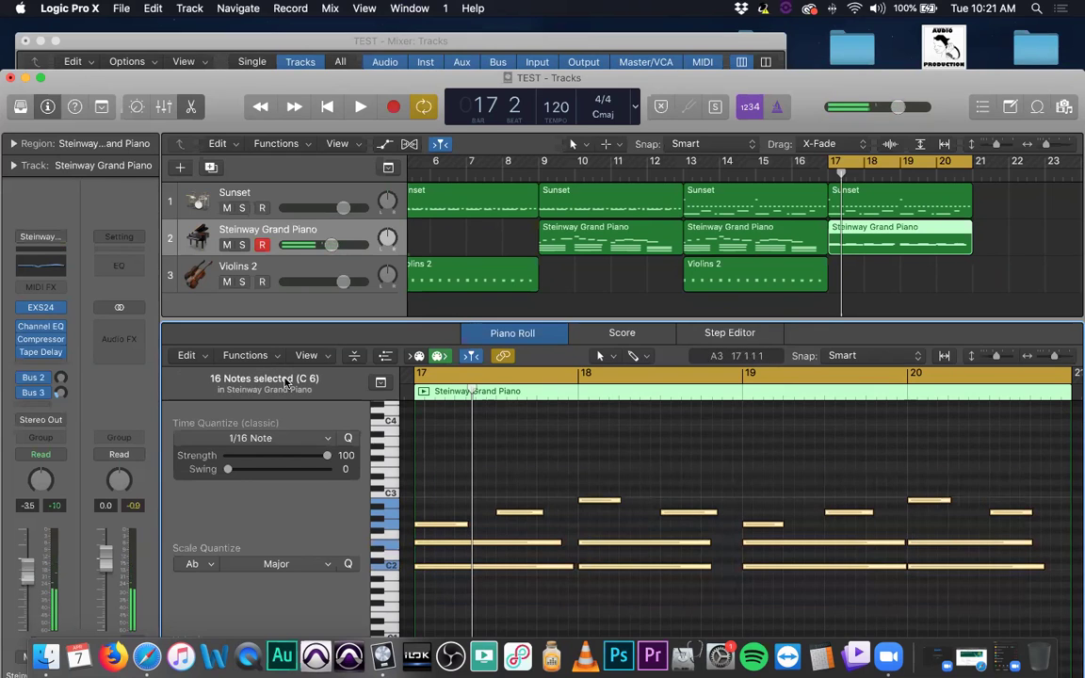
{"action": "left_click", "coordinate": [247, 355]}
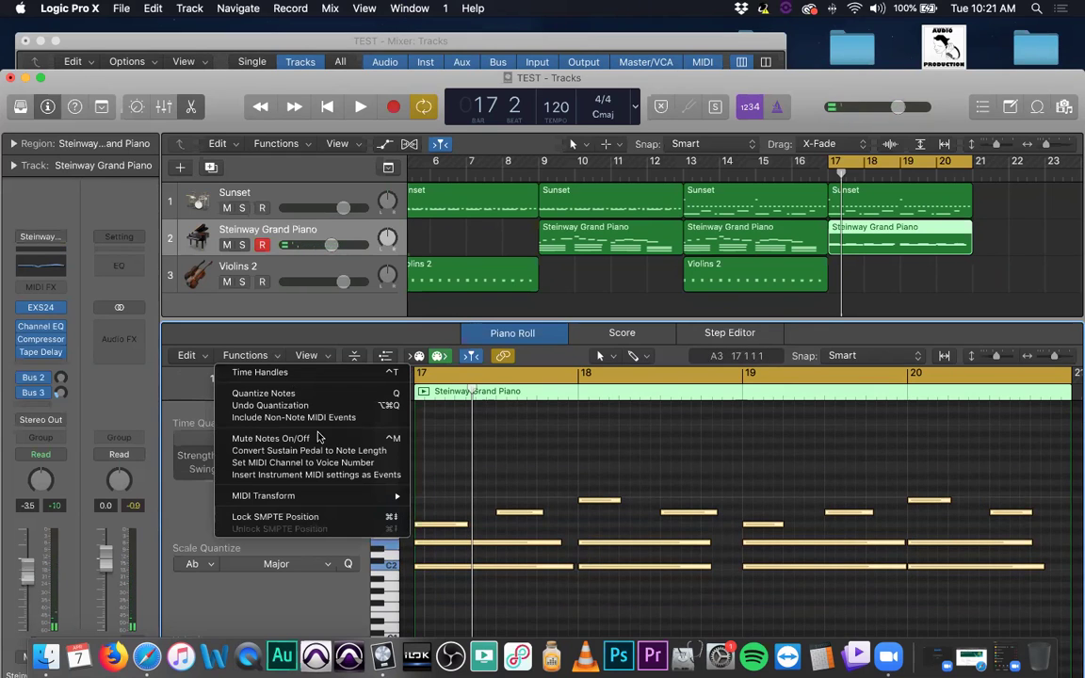
{"action": "mouse_move", "coordinate": [339, 497]}
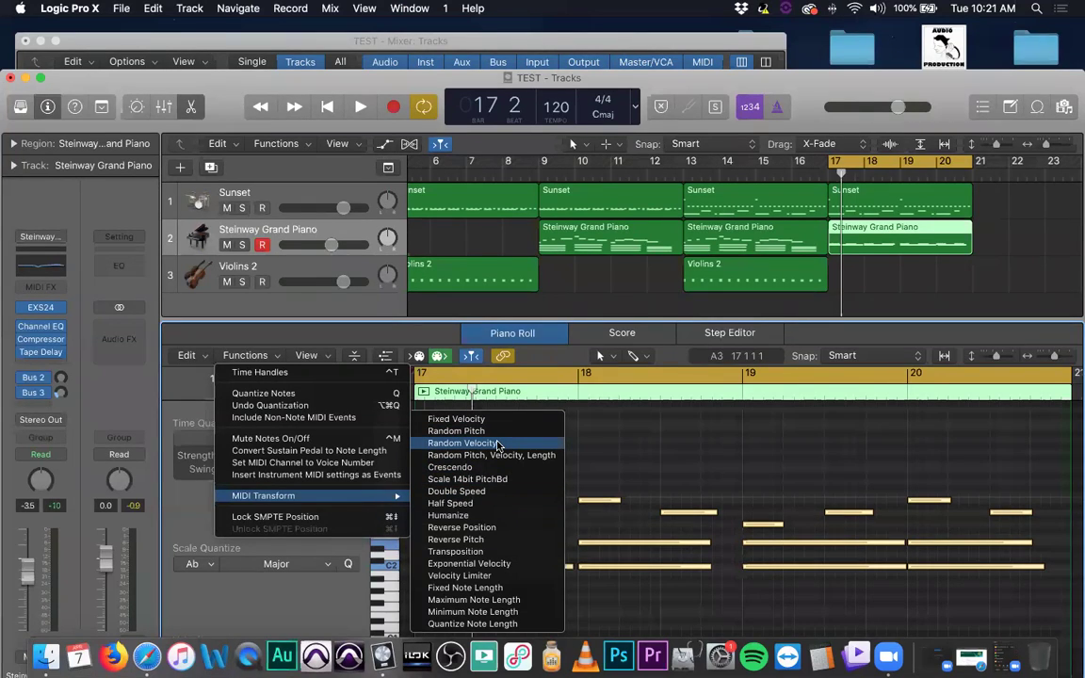
{"action": "left_click", "coordinate": [498, 444]}
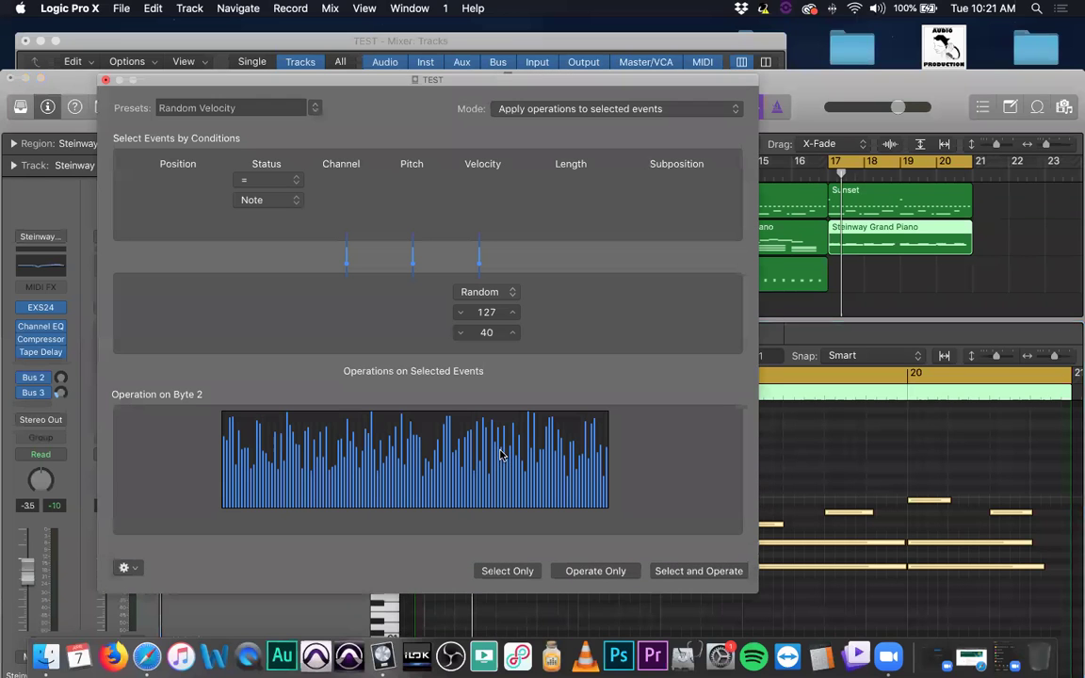
- Set the random velocity limits to 109 and 90 and apply the transform to the selected notes twice
{"action": "mouse_move", "coordinate": [430, 82]}
{"action": "left_mouse_down"}
{"action": "mouse_move", "coordinate": [563, 136]}
{"action": "mouse_move", "coordinate": [325, 75]}
{"action": "mouse_move", "coordinate": [421, 69]}
{"action": "left_mouse_up"}
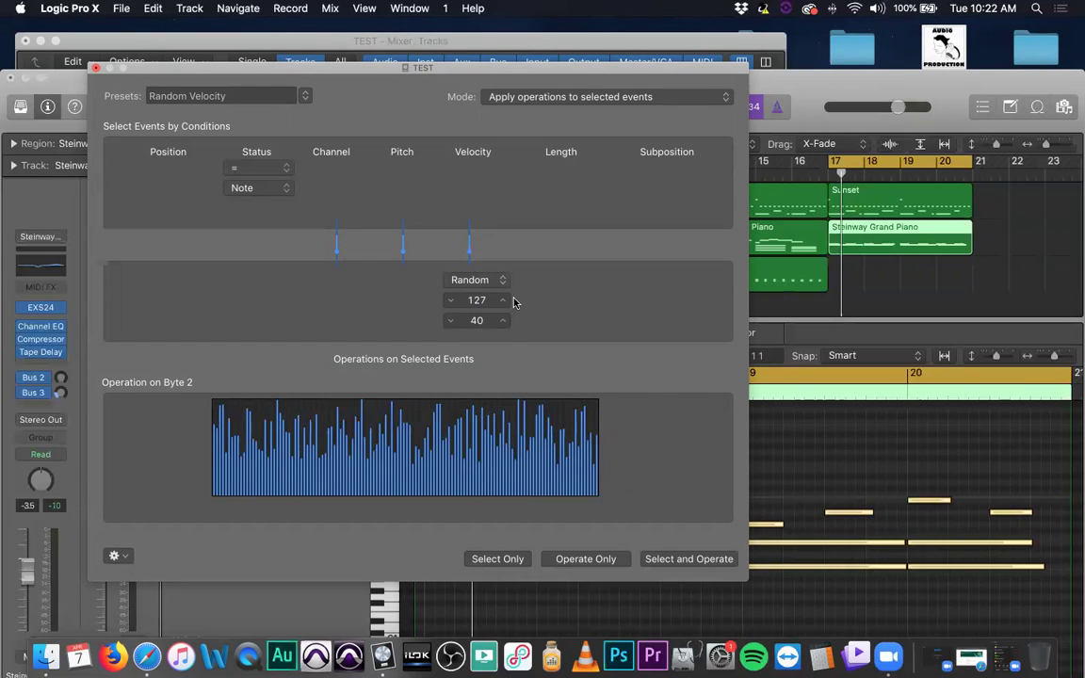
{"action": "mouse_move", "coordinate": [494, 307]}
{"action": "left_mouse_down"}
{"action": "mouse_move", "coordinate": [494, 338]}
{"action": "mouse_move", "coordinate": [494, 323]}
{"action": "left_mouse_up"}
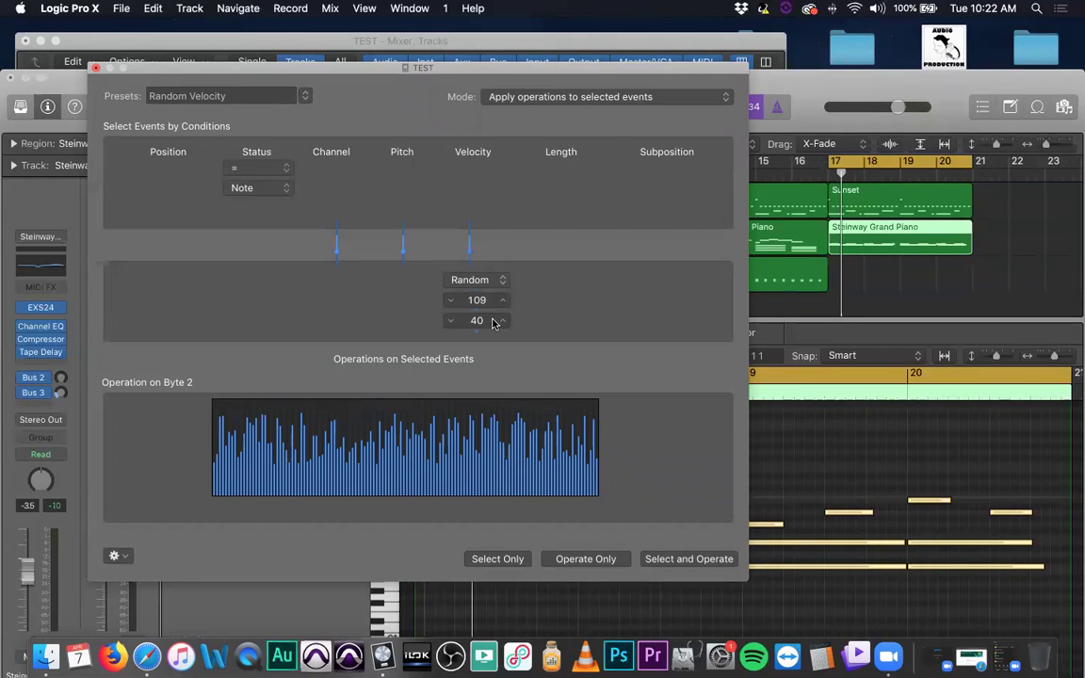
{"action": "left_click_drag", "start_coordinate": [497, 321], "coordinate": [496, 274]}
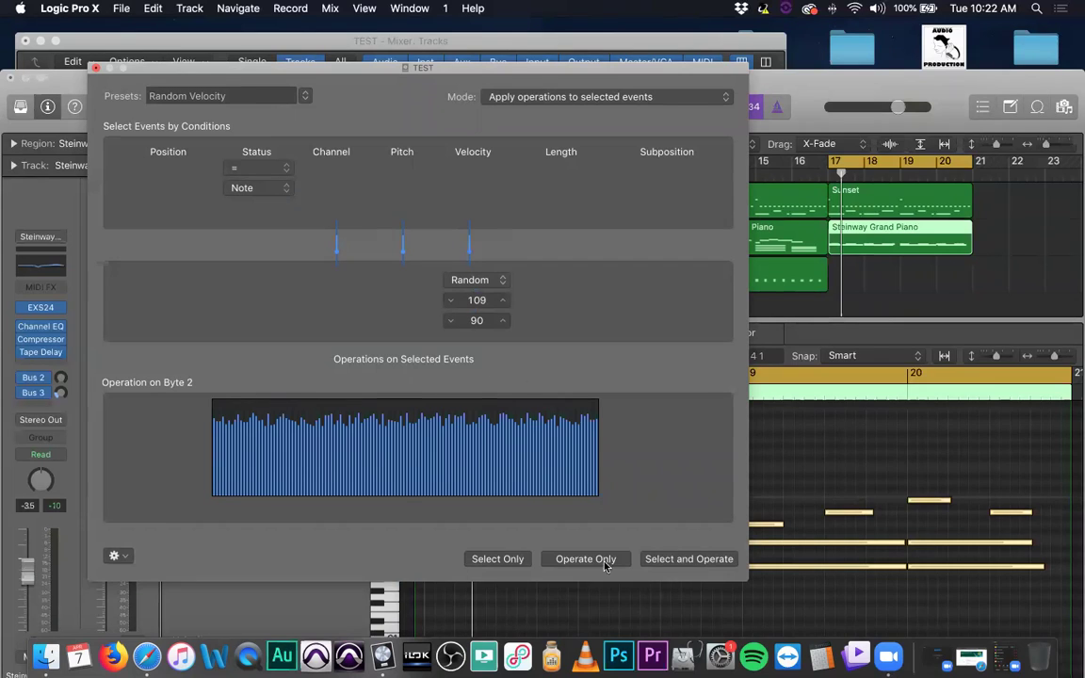
{"action": "left_click", "coordinate": [685, 560]}
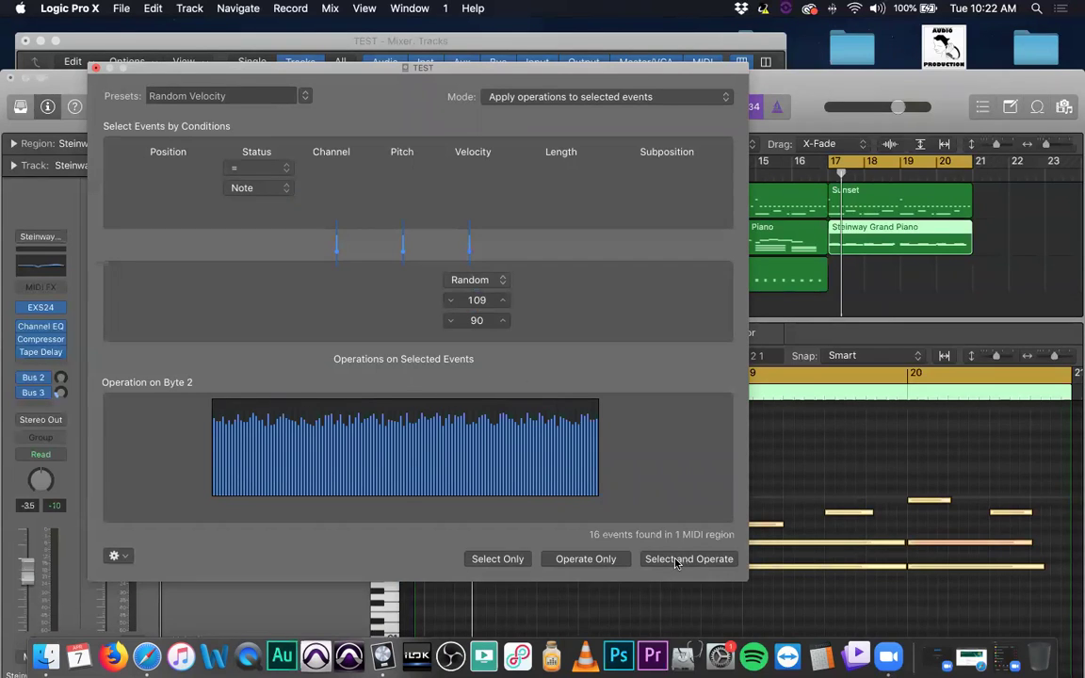
{"action": "left_click", "coordinate": [674, 562]}
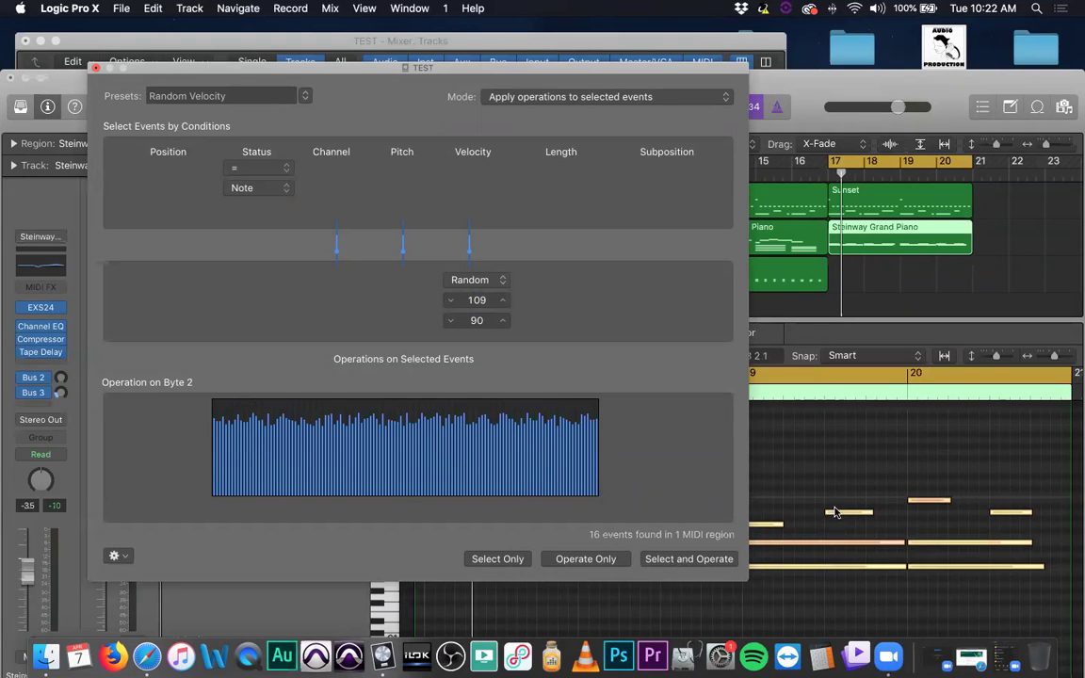
- Deselect the notes and move the transform window aside to examine the velocity colours across bars 17 to 20
{"action": "left_click", "coordinate": [822, 466]}
{"action": "left_click_drag", "start_coordinate": [606, 63], "coordinate": [225, 144]}
{"action": "scroll", "coordinate": [544, 372], "scroll_direction": "down", "scroll_amount": 1}
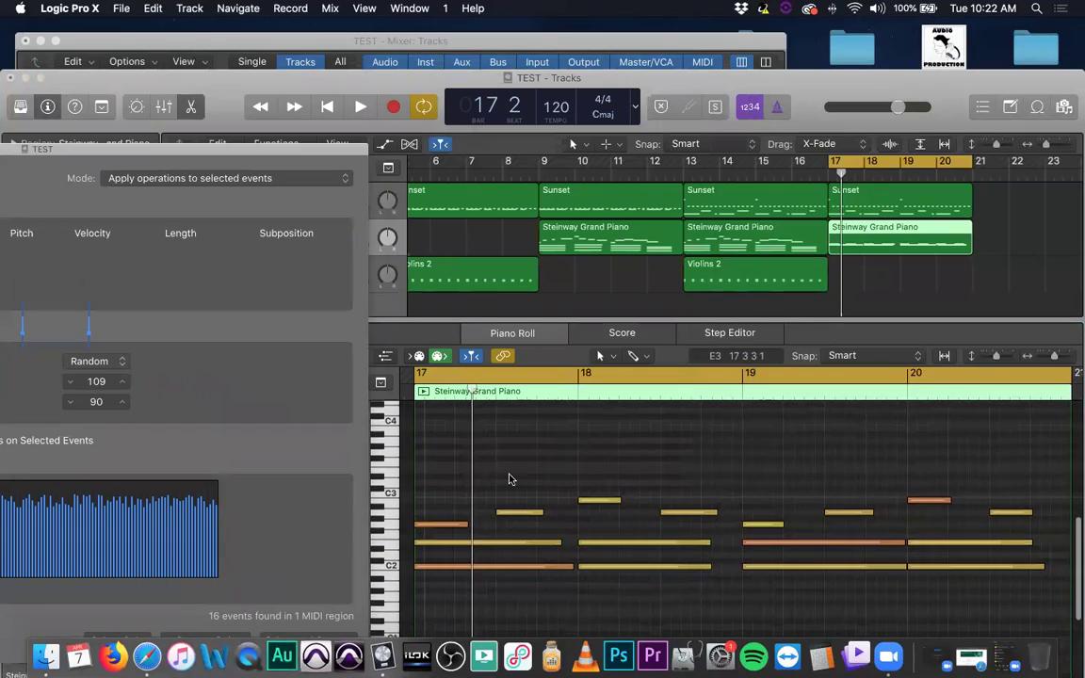
{"action": "scroll", "coordinate": [479, 495], "scroll_direction": "left", "scroll_amount": 1}
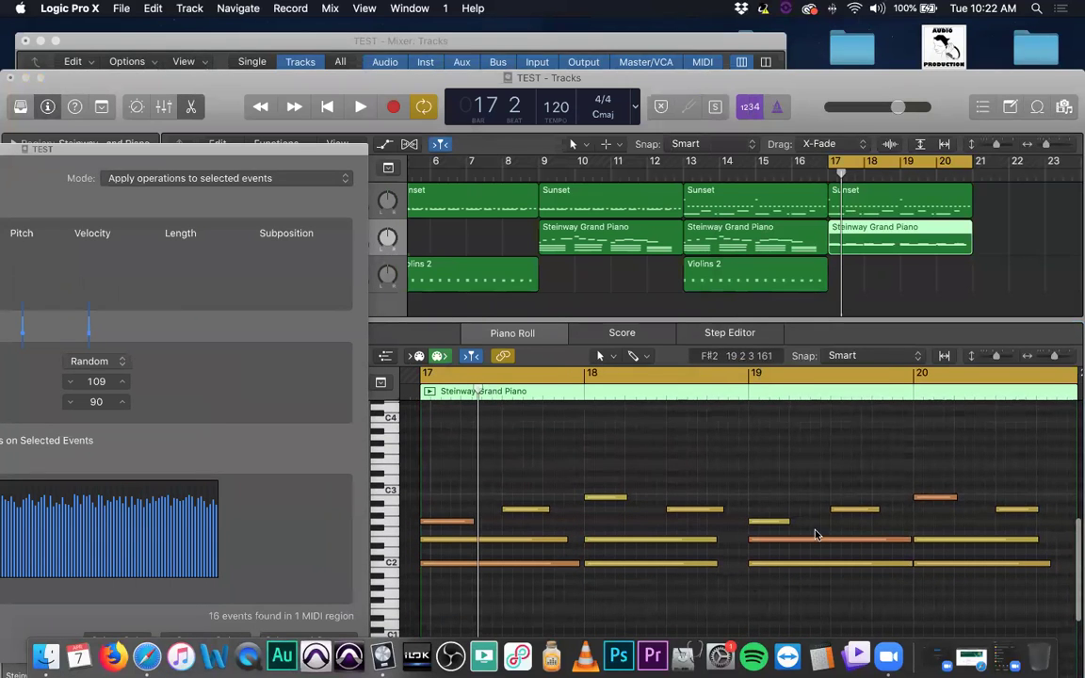
{"action": "scroll", "coordinate": [774, 492], "scroll_direction": "right", "scroll_amount": 1}
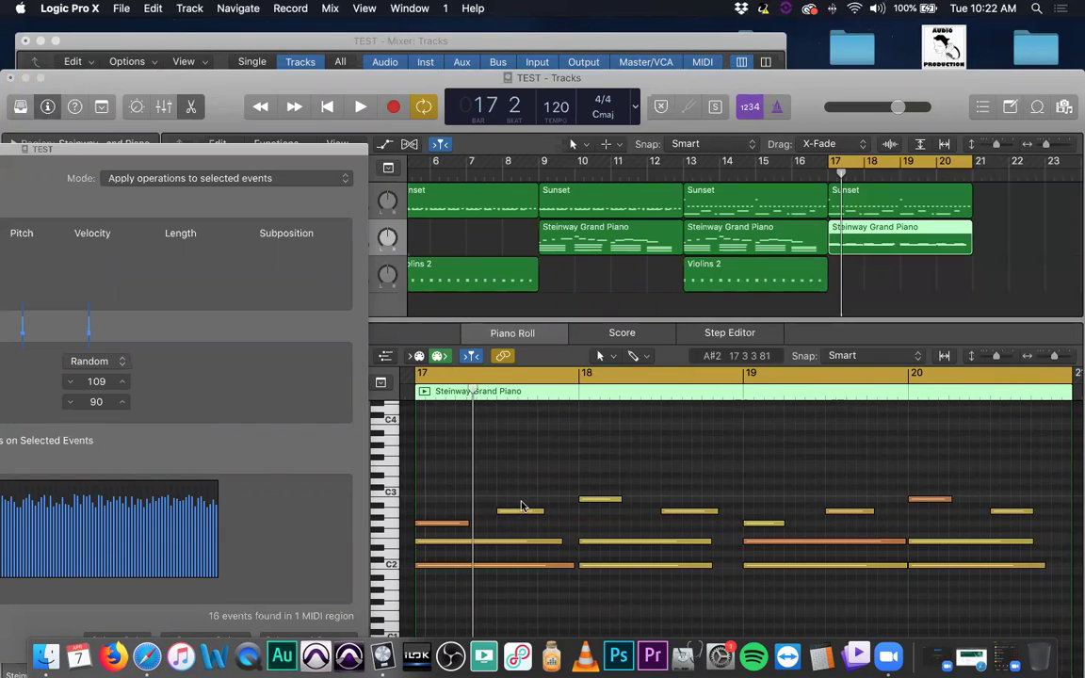
- Close the Random Velocity window and move the Tracks window up to reveal the Piano Roll's velocity setting
{"action": "double_click", "coordinate": [275, 149]}
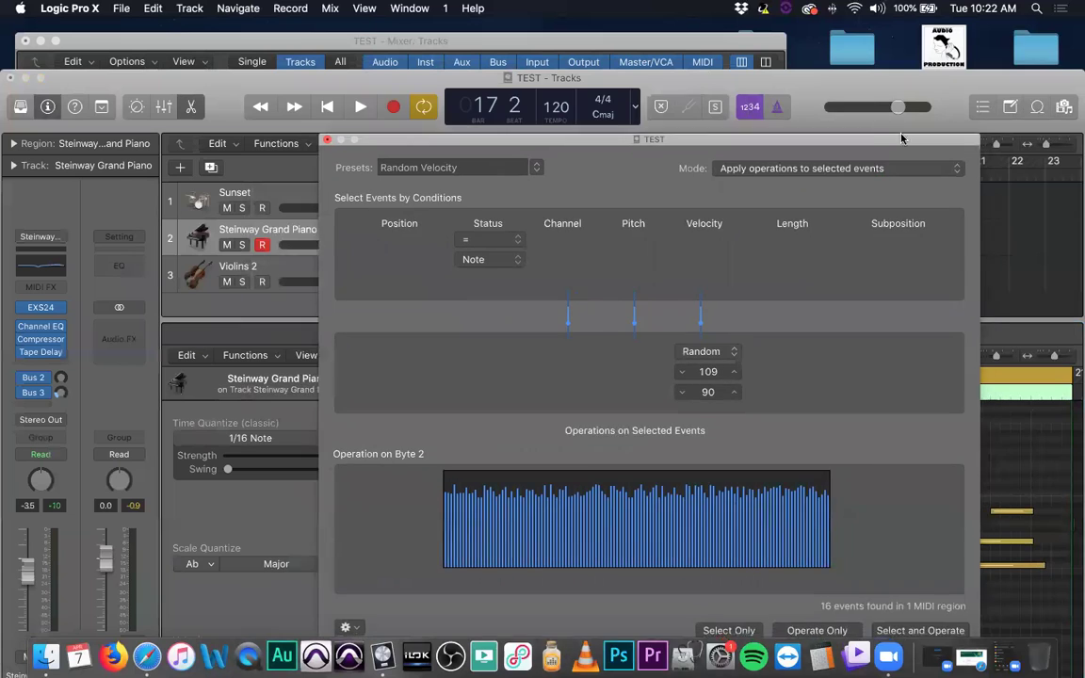
{"action": "left_click", "coordinate": [281, 95]}
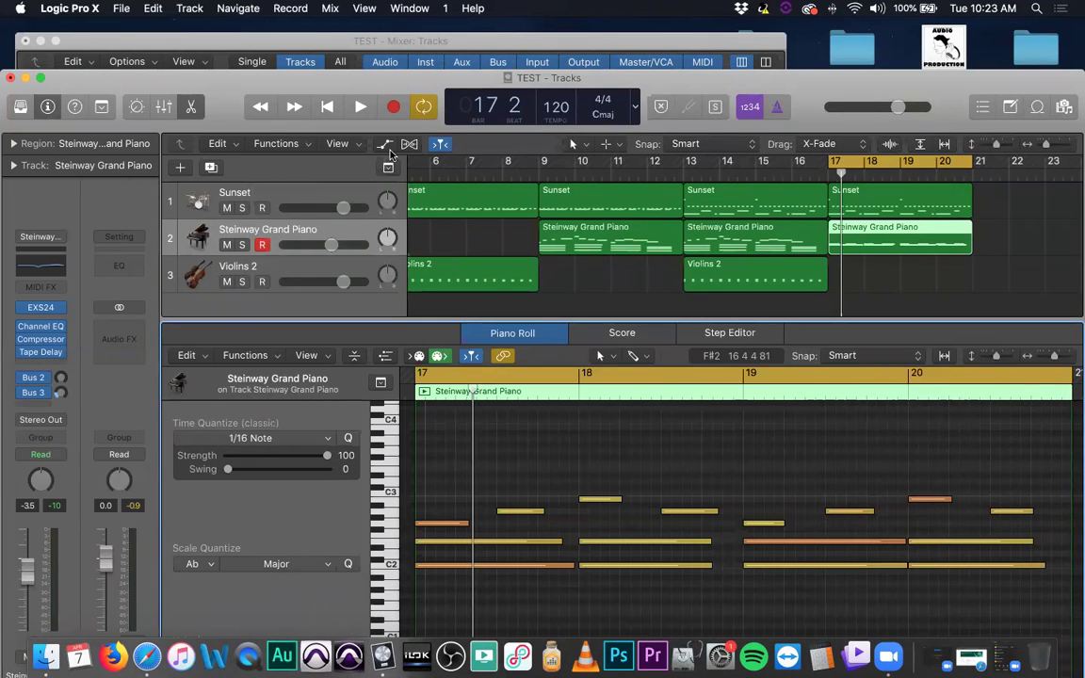
{"action": "left_click_drag", "start_coordinate": [237, 80], "coordinate": [236, 32]}
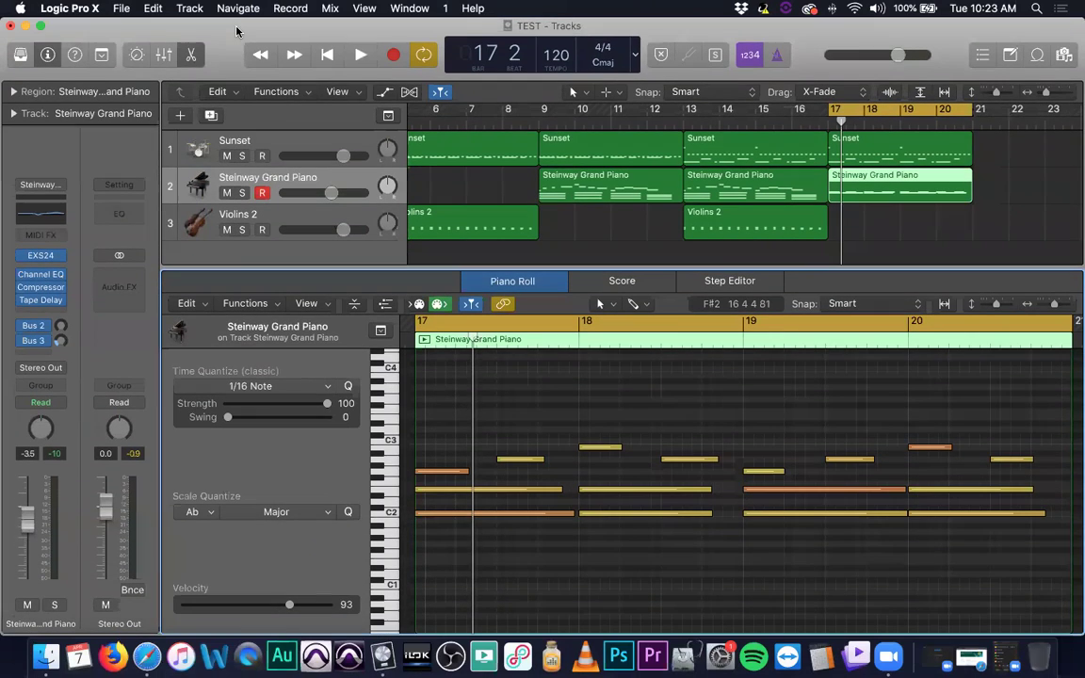
- Check the velocities of individual notes in bars 17 to 20, and play the cycle into bar 20
{"action": "left_click", "coordinate": [441, 470]}
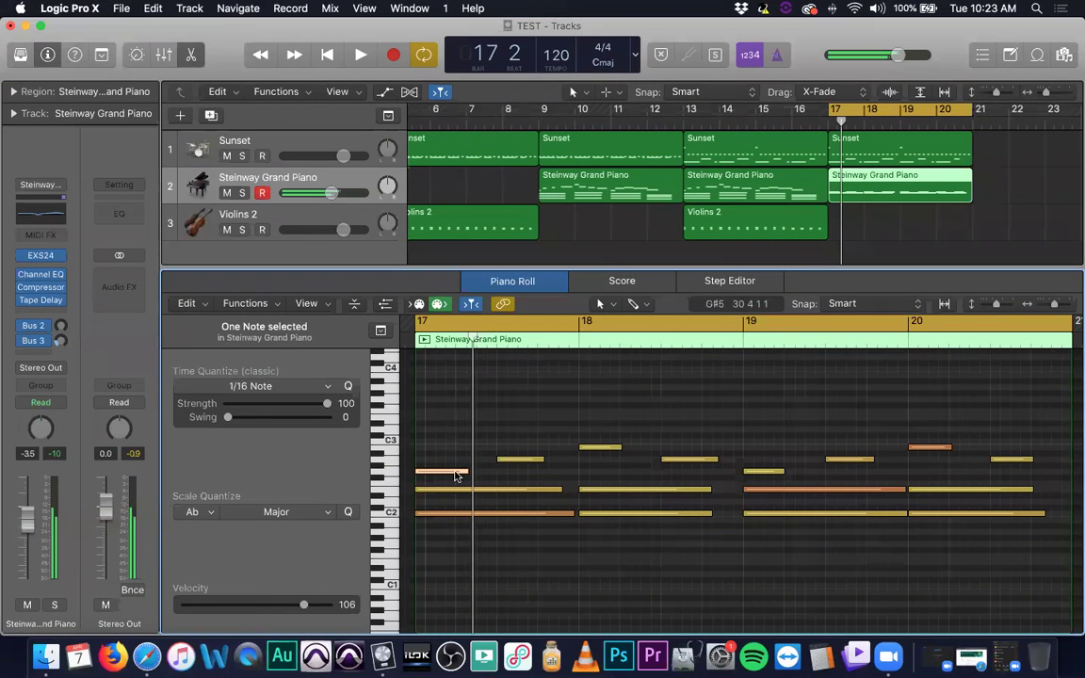
{"action": "left_click", "coordinate": [631, 489]}
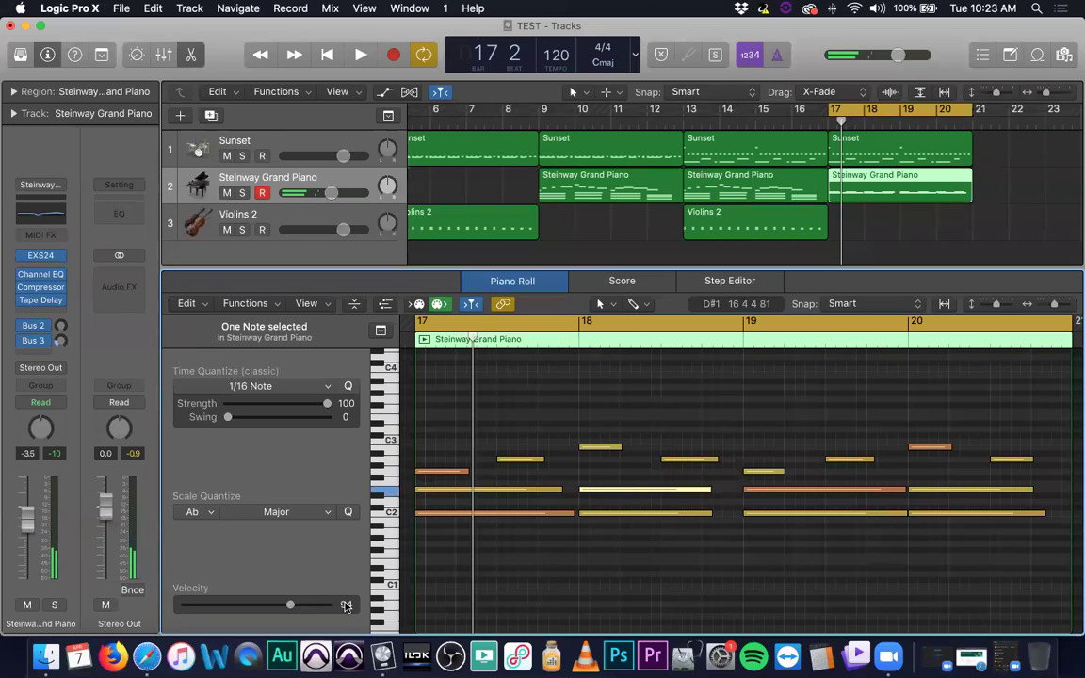
{"action": "left_click", "coordinate": [753, 470]}
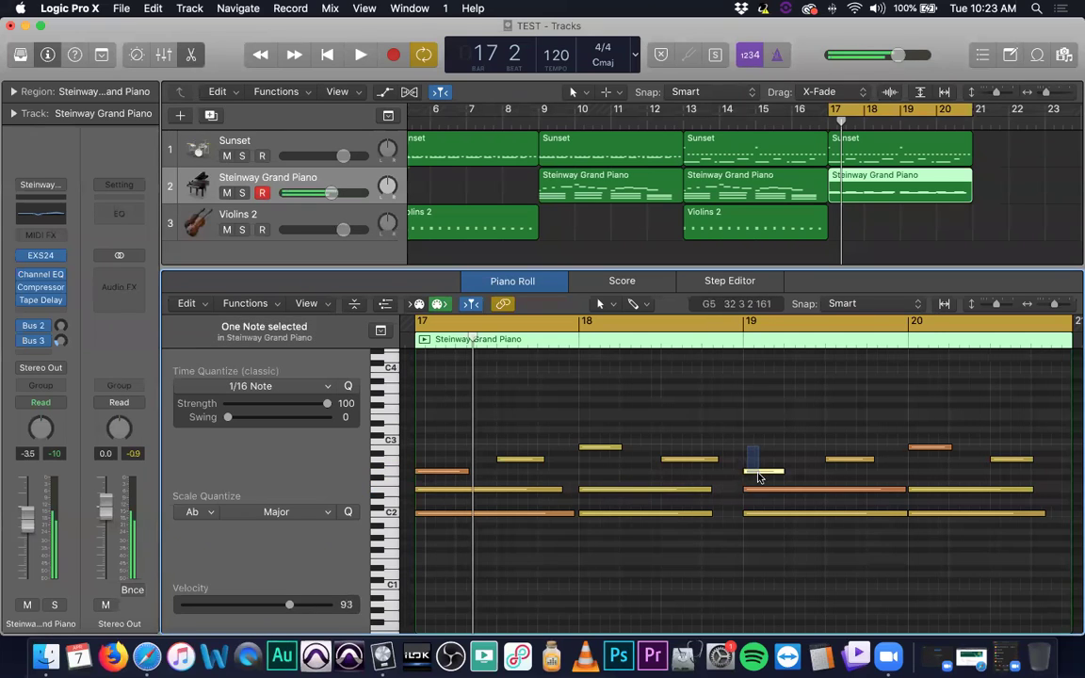
{"action": "left_click", "coordinate": [935, 447]}
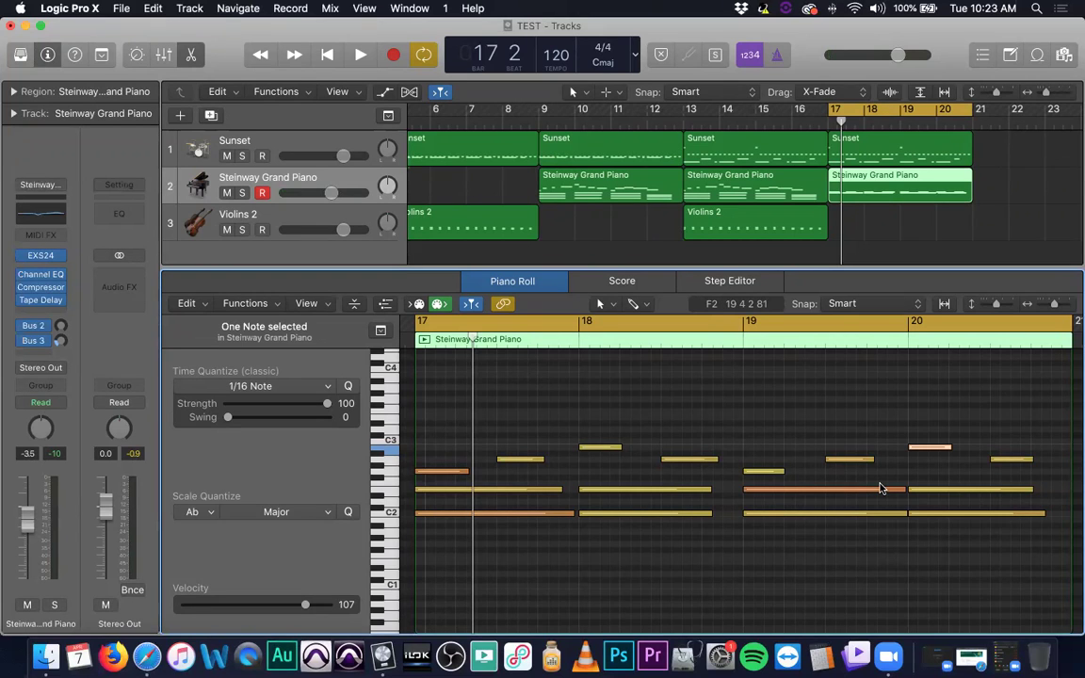
{"action": "key", "text": "space"}
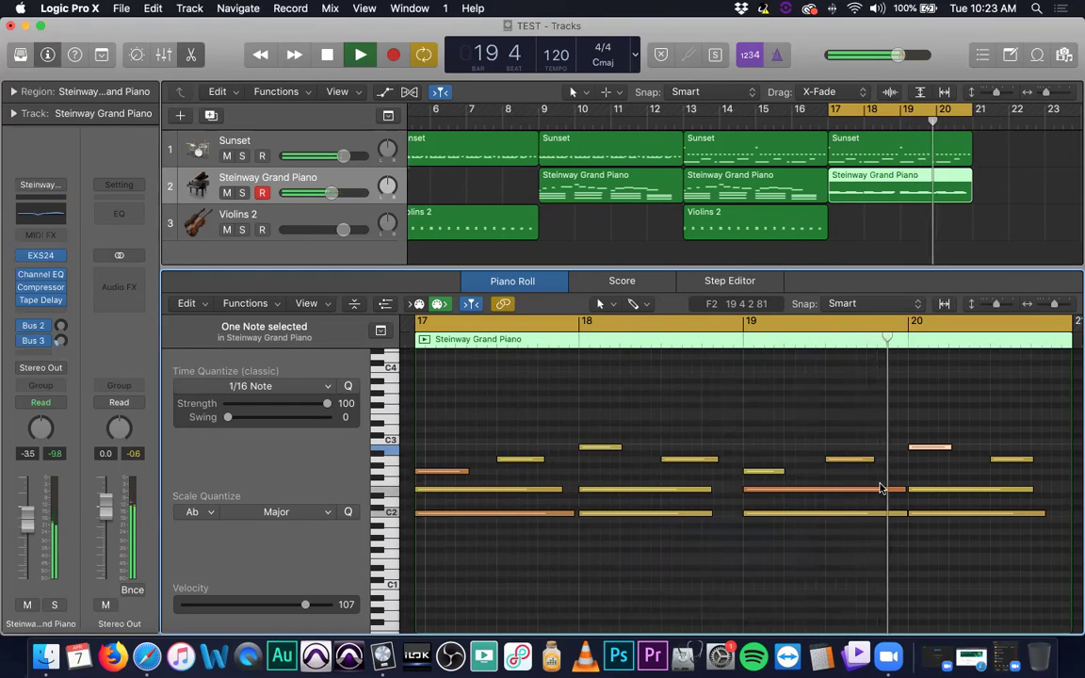
{"action": "key", "text": "space"}
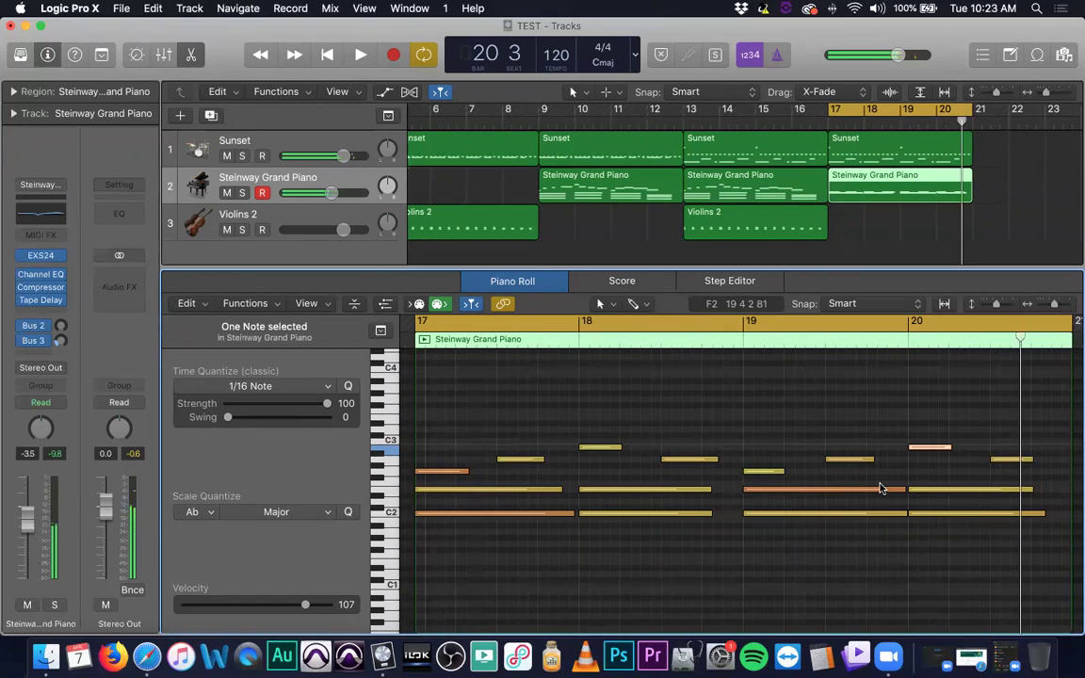
- Compare the velocities of the orange notes at the start of bars 17, 19 and 20
{"action": "left_click", "coordinate": [479, 523]}
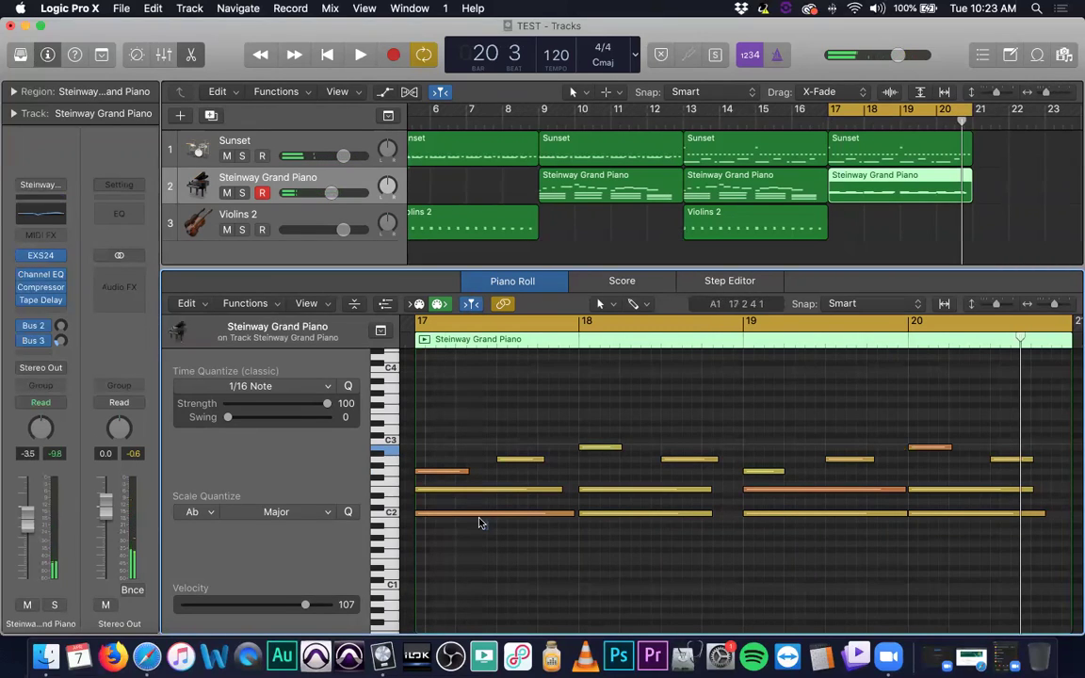
{"action": "left_click", "coordinate": [438, 471]}
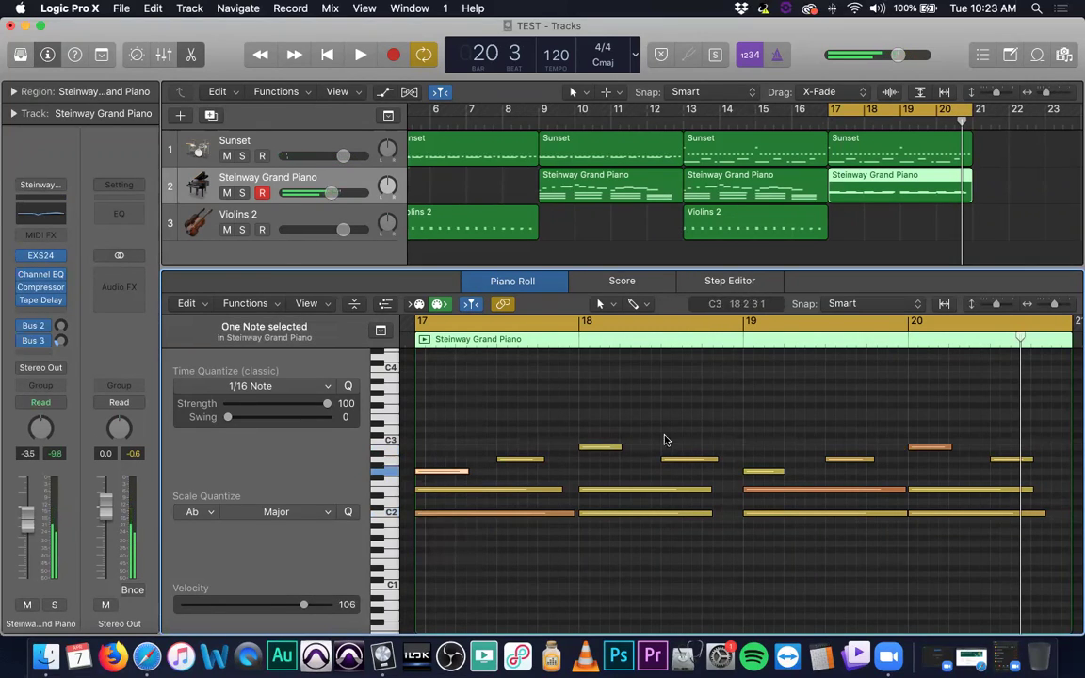
{"action": "left_click", "coordinate": [810, 481]}
{"action": "left_click", "coordinate": [818, 489]}
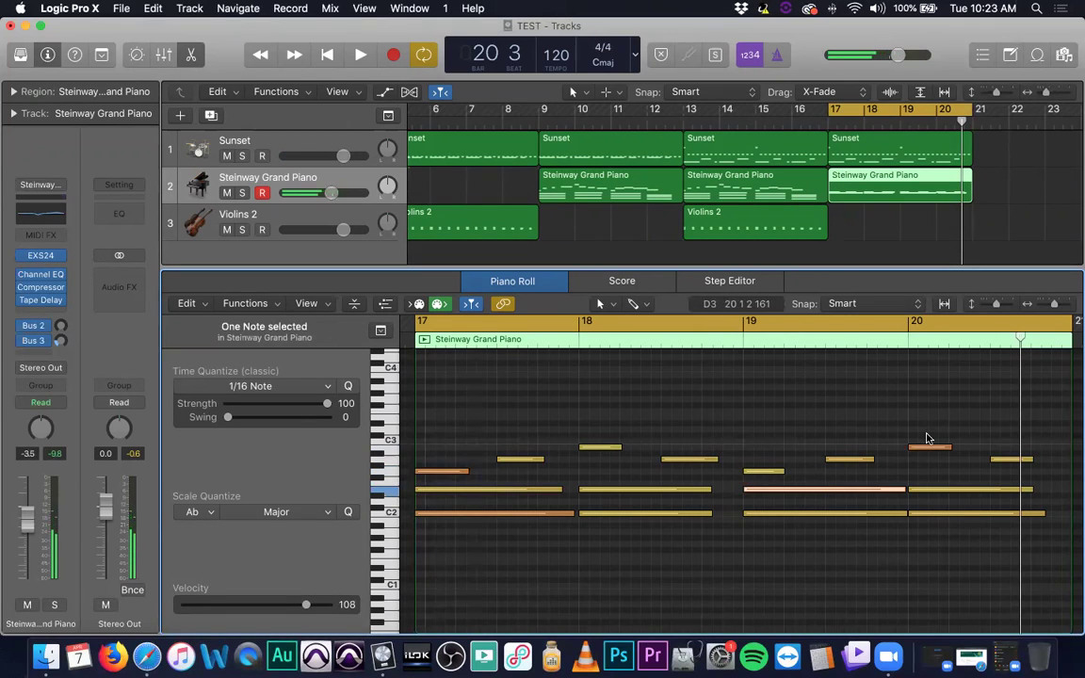
{"action": "left_click", "coordinate": [929, 447]}
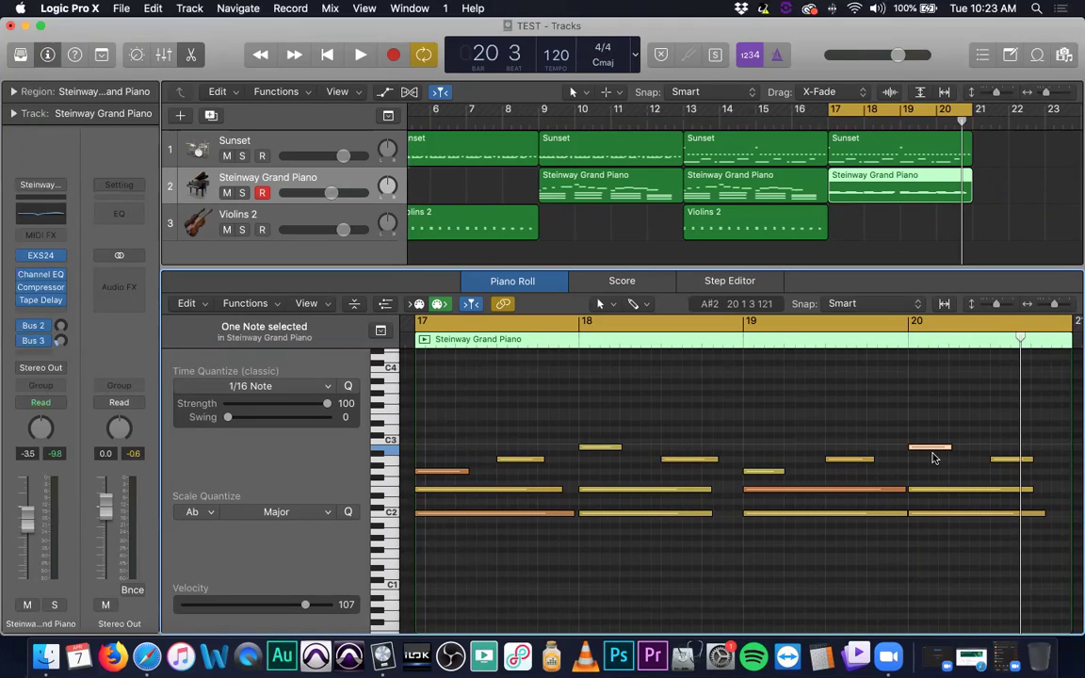
- Reselect all notes in the bar 17 piano region and reopen the Random Velocity MIDI transform
{"action": "scroll", "coordinate": [659, 466], "scroll_direction": "up", "scroll_amount": 1}
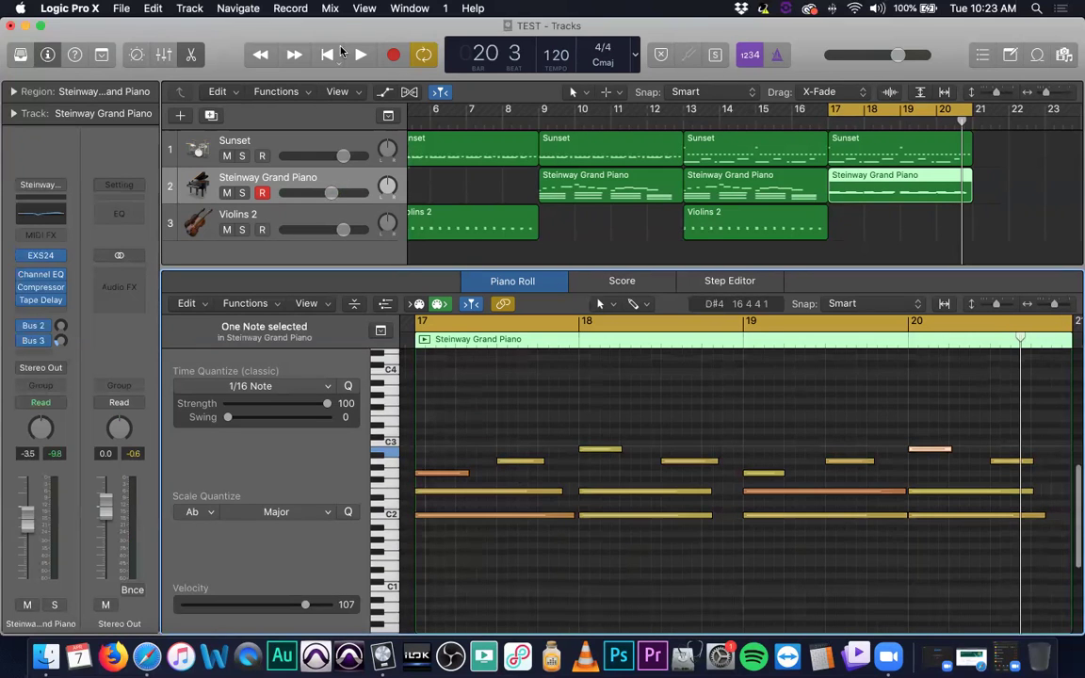
{"action": "left_click_drag", "start_coordinate": [315, 26], "coordinate": [350, 14]}
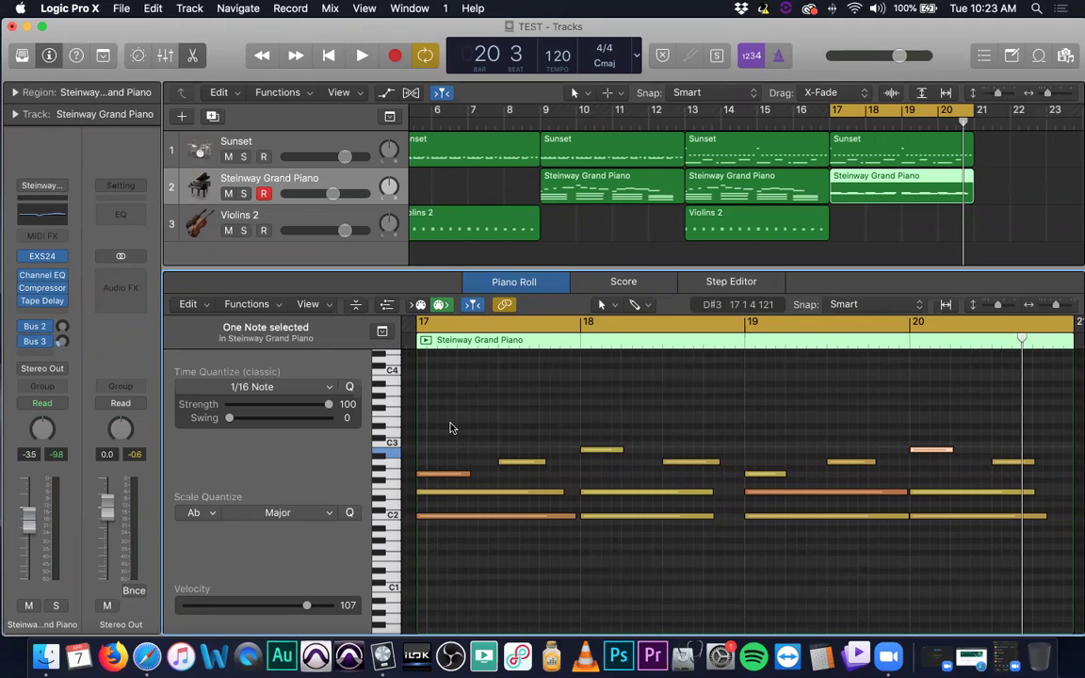
{"action": "left_click_drag", "start_coordinate": [446, 415], "coordinate": [1001, 580]}
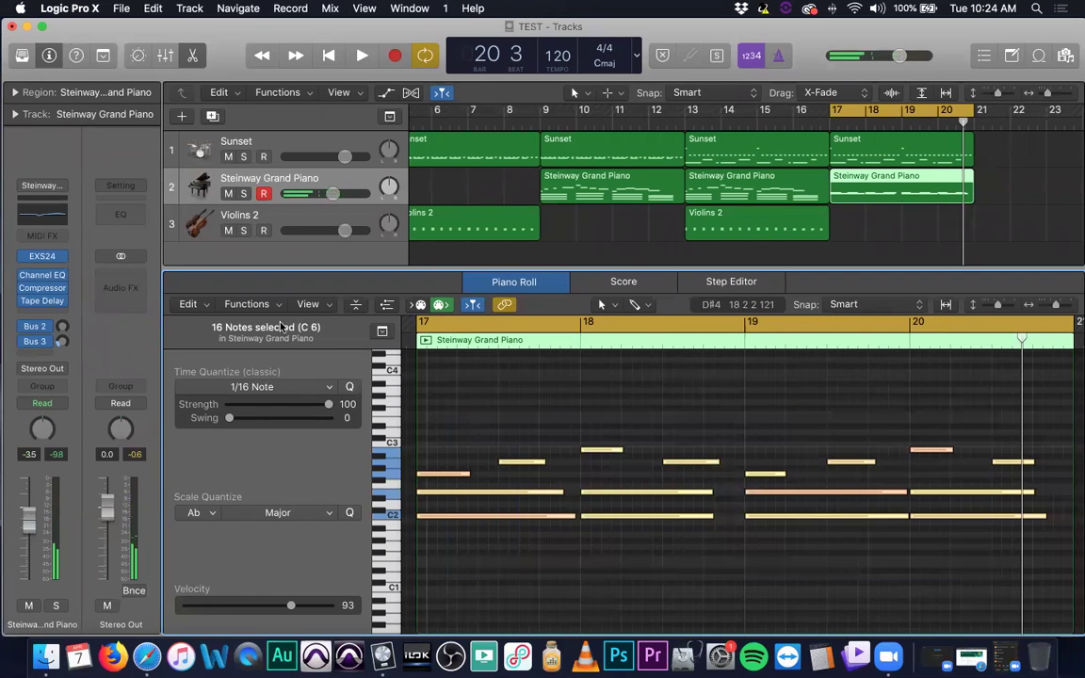
{"action": "left_click", "coordinate": [246, 304]}
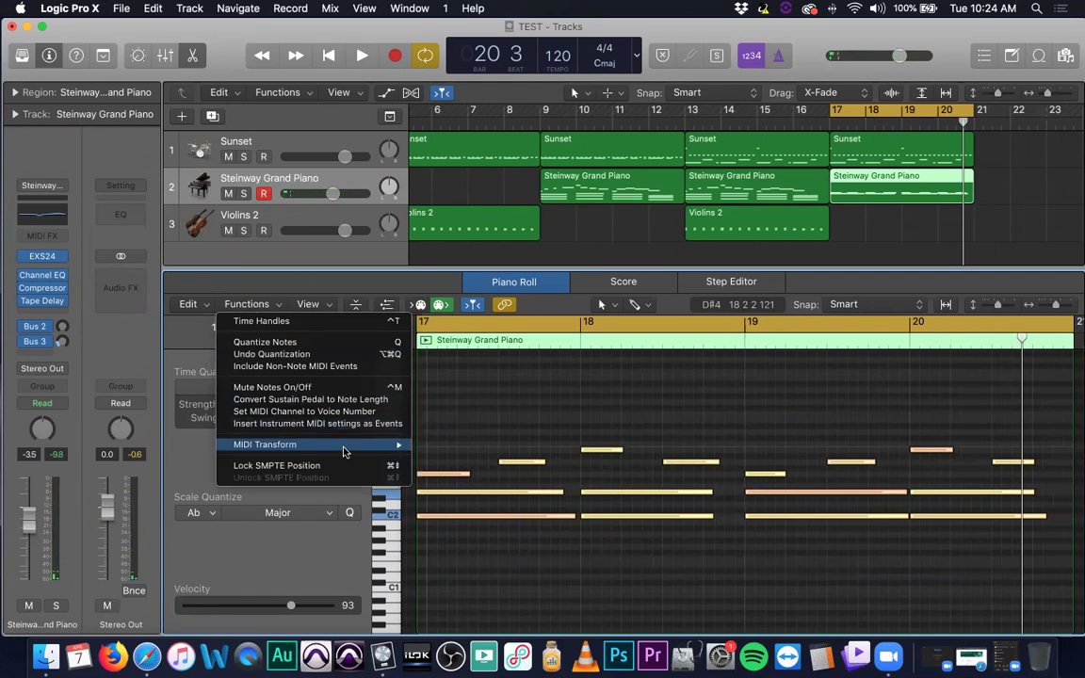
{"action": "mouse_move", "coordinate": [344, 450]}
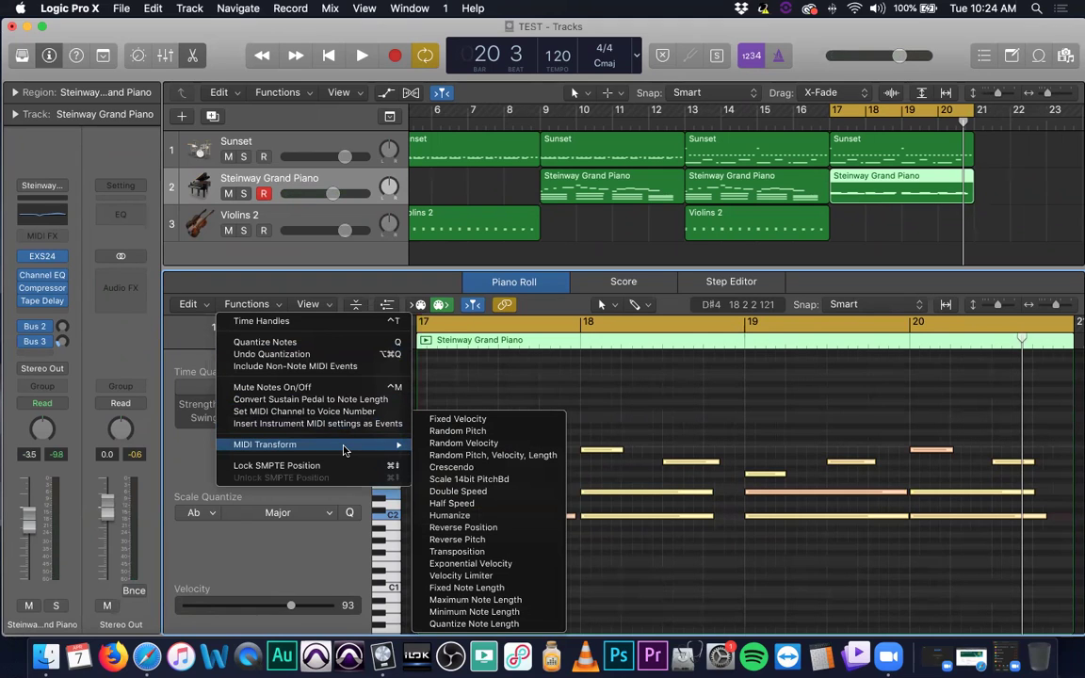
{"action": "left_click", "coordinate": [461, 443]}
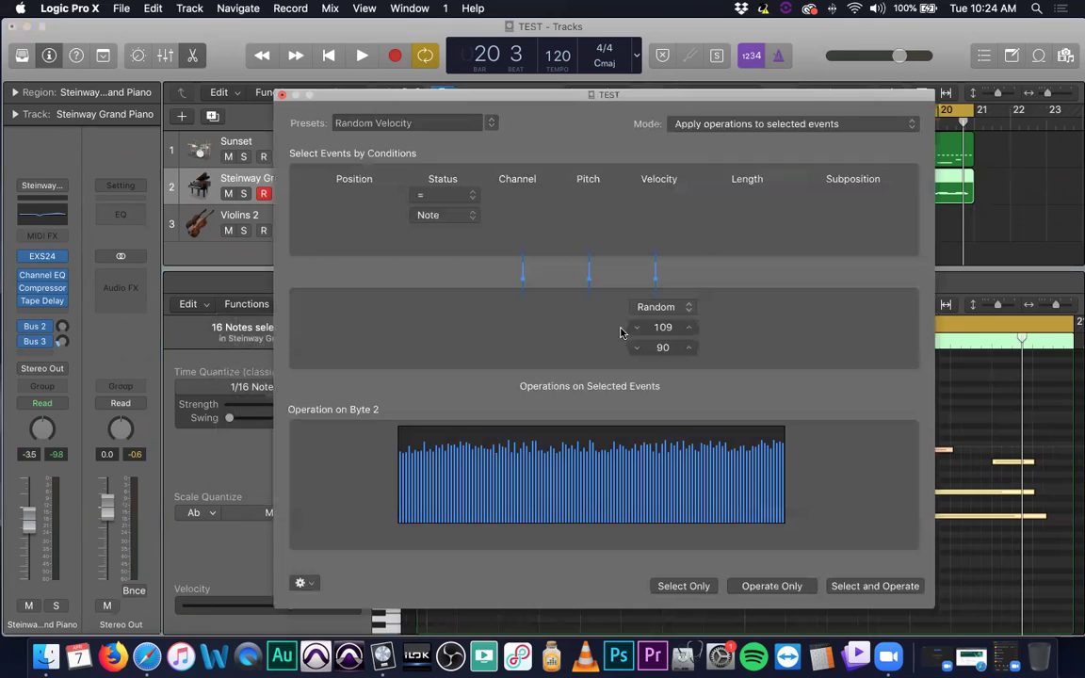
- Raise the upper limit of the random velocity range to 120
{"action": "left_click", "coordinate": [689, 326]}
{"action": "left_click", "coordinate": [690, 326]}
{"action": "left_click", "coordinate": [690, 326]}
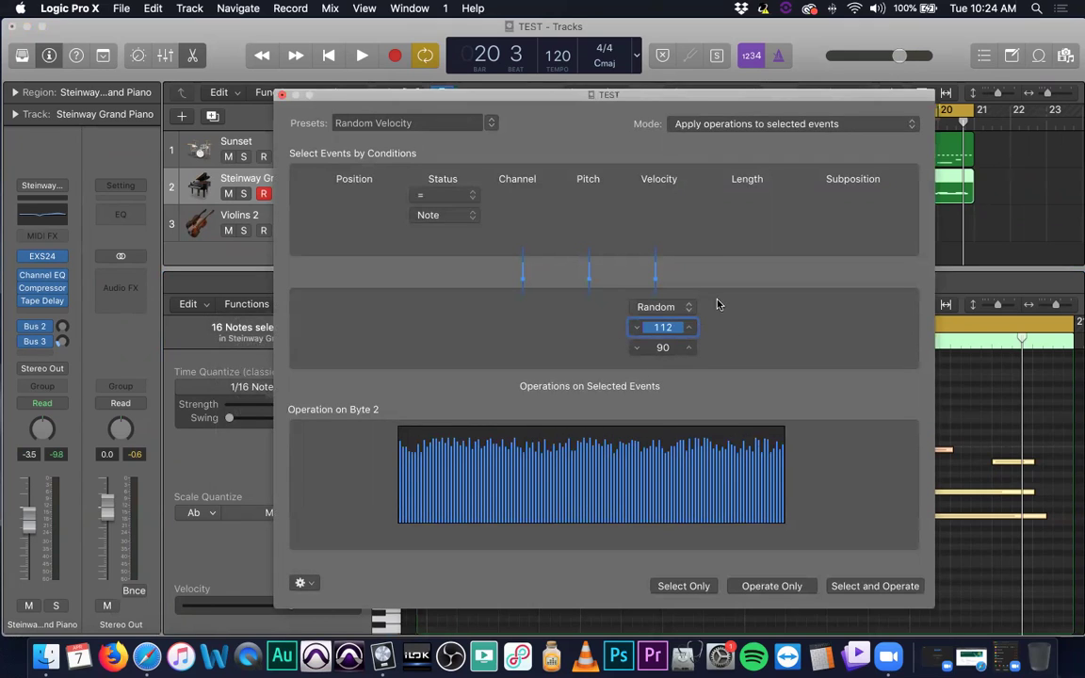
{"action": "left_click", "coordinate": [690, 326]}
{"action": "left_click", "coordinate": [690, 327]}
{"action": "left_click", "coordinate": [691, 327]}
{"action": "left_click", "coordinate": [690, 327]}
{"action": "left_click", "coordinate": [690, 327]}
{"action": "left_click", "coordinate": [690, 327]}
{"action": "left_click", "coordinate": [691, 327]}
{"action": "left_click", "coordinate": [690, 327]}
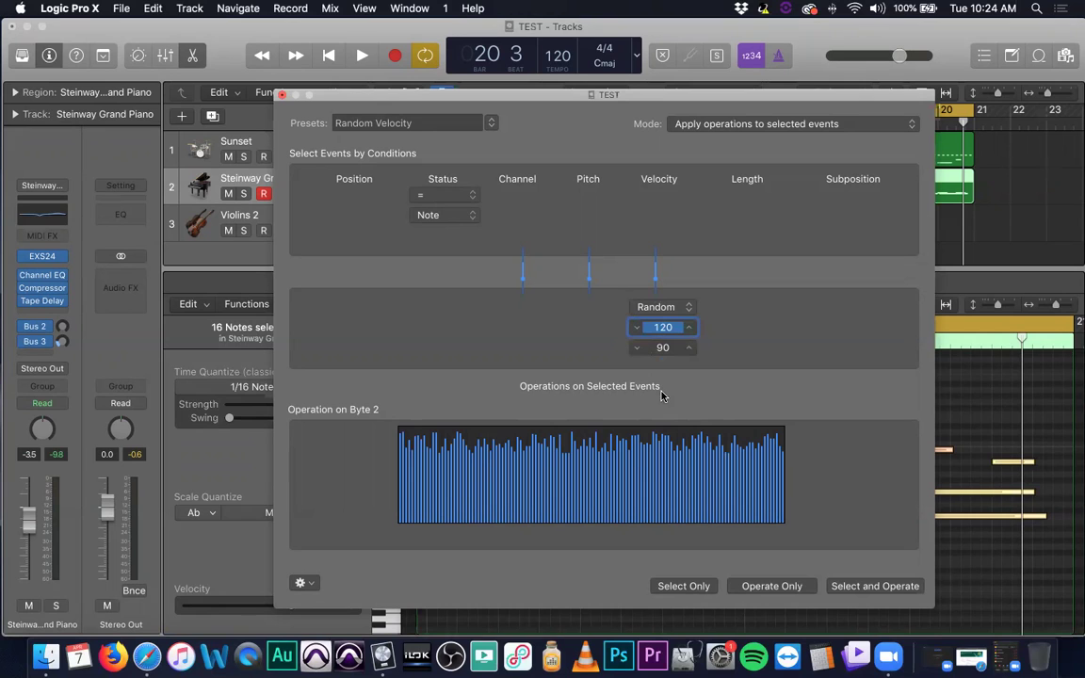
- Apply the 90 to 120 random velocity range to the selected piano notes and close the transform window
{"action": "left_click_drag", "start_coordinate": [701, 94], "coordinate": [439, 95]}
{"action": "left_click", "coordinate": [618, 593]}
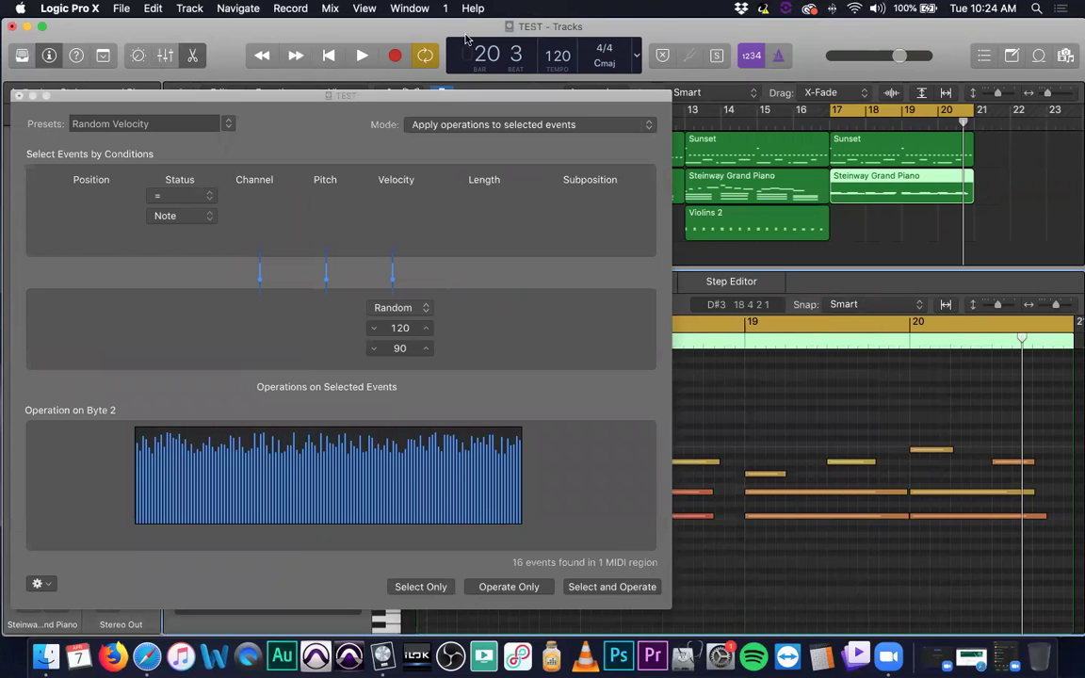
{"action": "left_click", "coordinate": [445, 7]}
{"action": "left_click", "coordinate": [424, 40]}
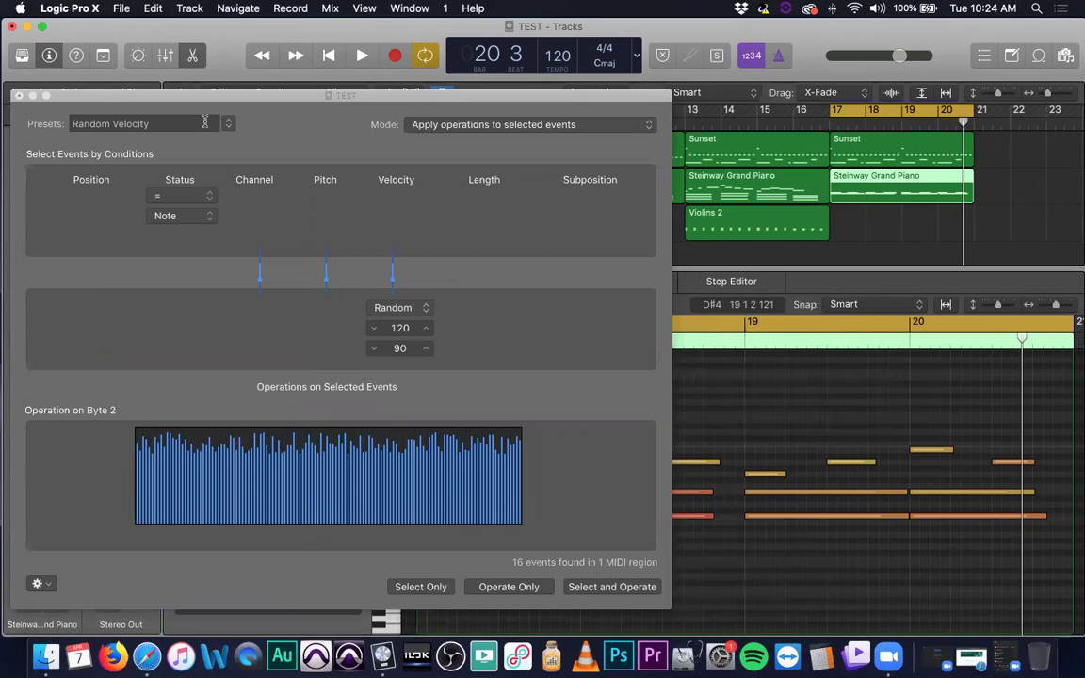
{"action": "left_click", "coordinate": [19, 97]}
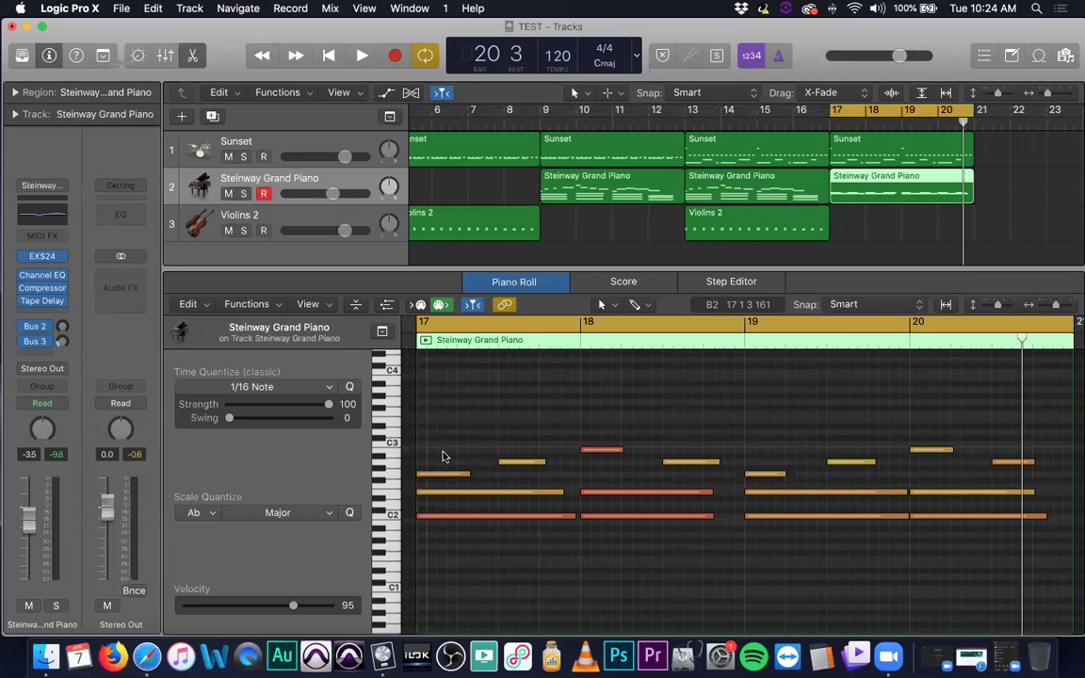
- Check the velocities of individual piano notes in bars 17 and 18
{"action": "left_click", "coordinate": [455, 474]}
{"action": "left_click", "coordinate": [523, 517]}
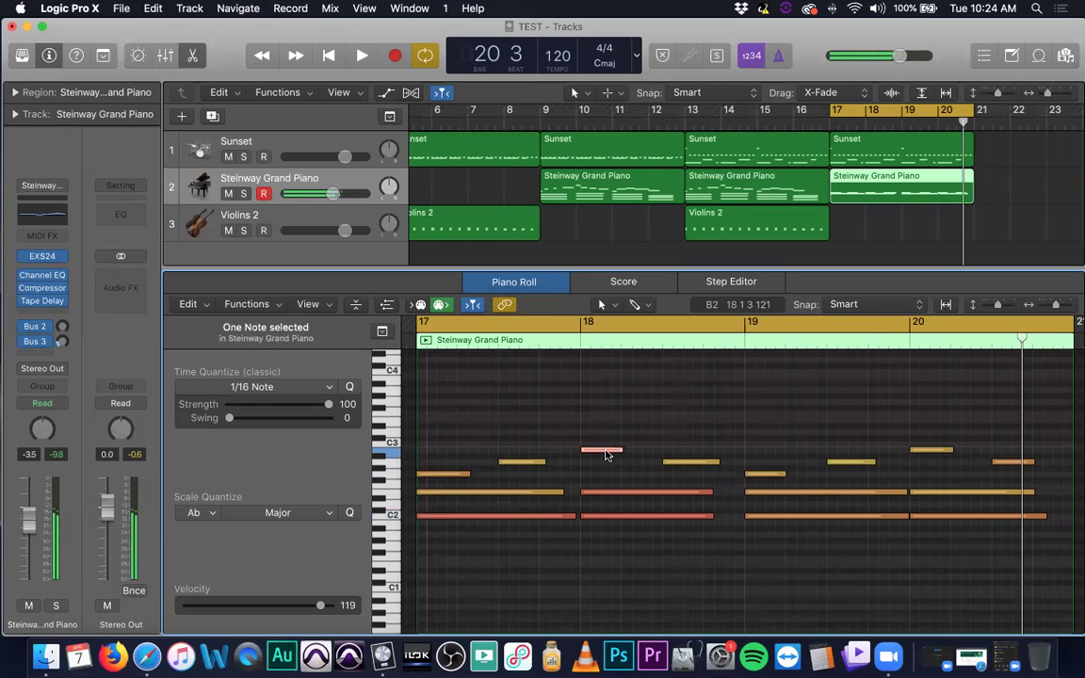
{"action": "left_click", "coordinate": [627, 516]}
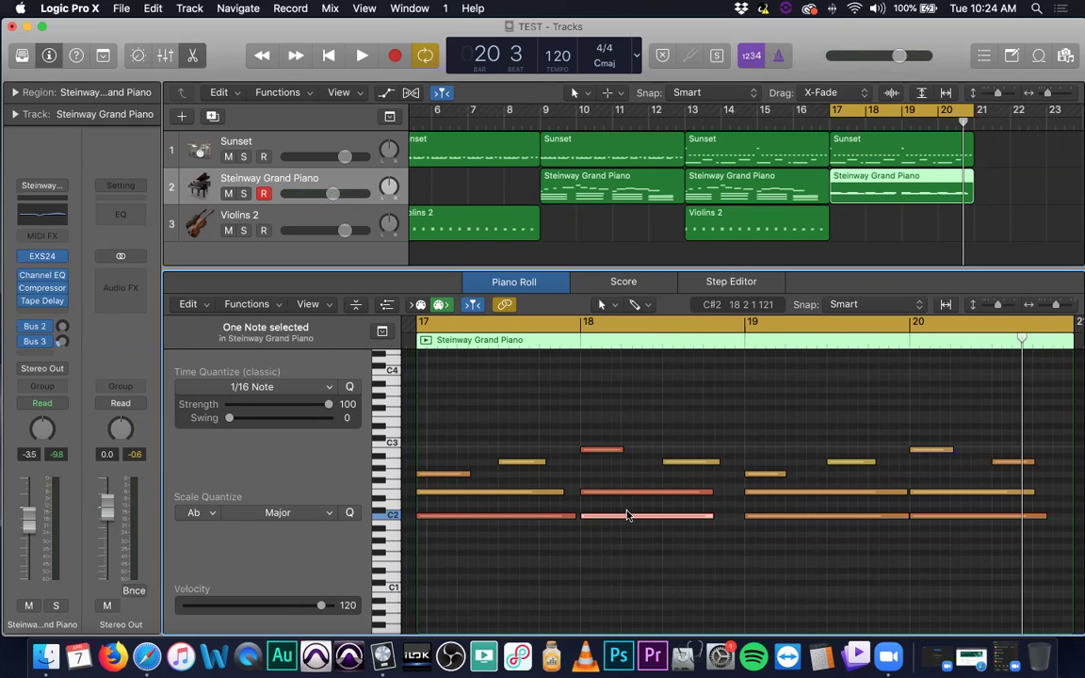
- Play the cycled bars, postponing the security alert, and deselect the note before stopping playback
{"action": "key", "text": "space"}
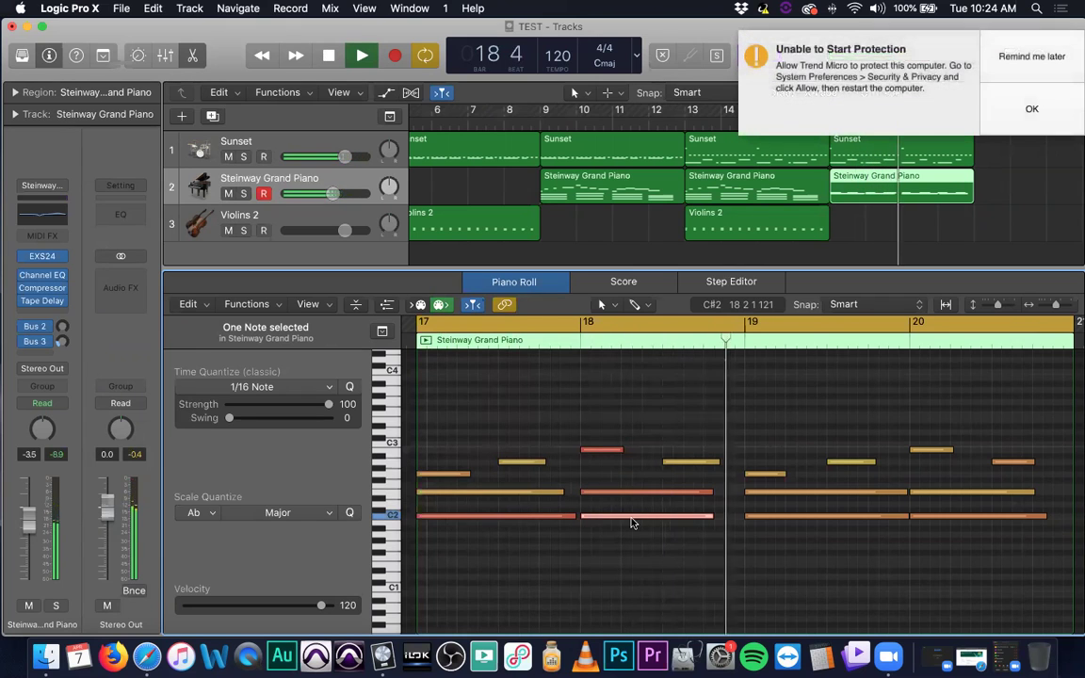
{"action": "left_click", "coordinate": [1032, 56]}
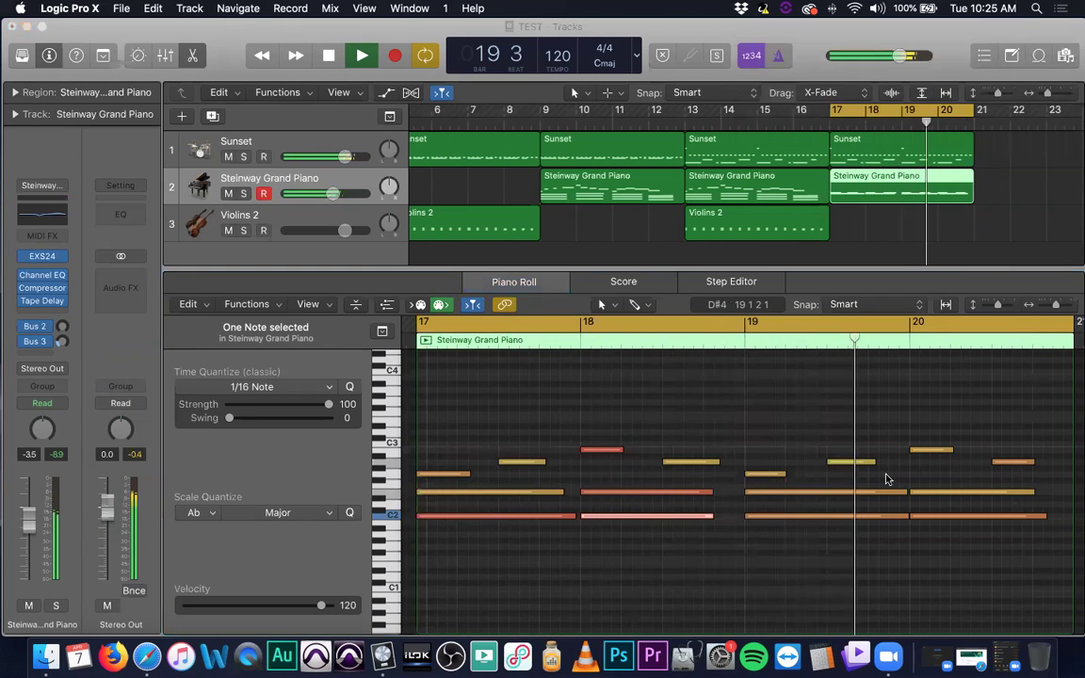
{"action": "left_click", "coordinate": [701, 426]}
{"action": "key", "text": "space"}
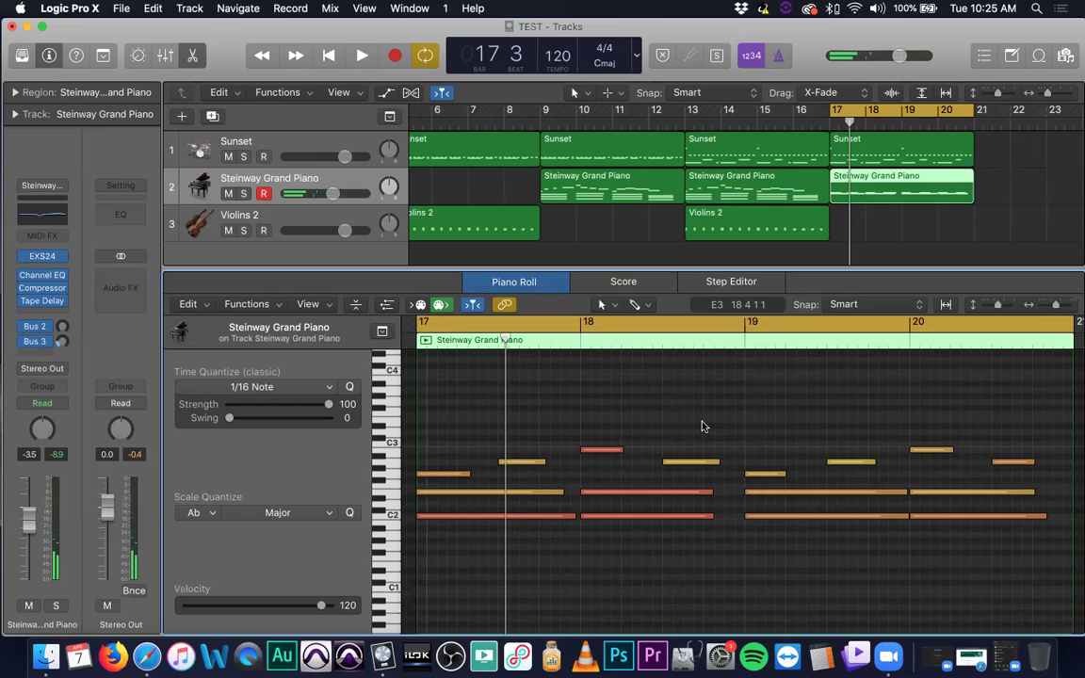
- Open Musical Typing, audition a couple of Steinway Grand Piano notes, and close it again
{"action": "key", "text": "super+k"}
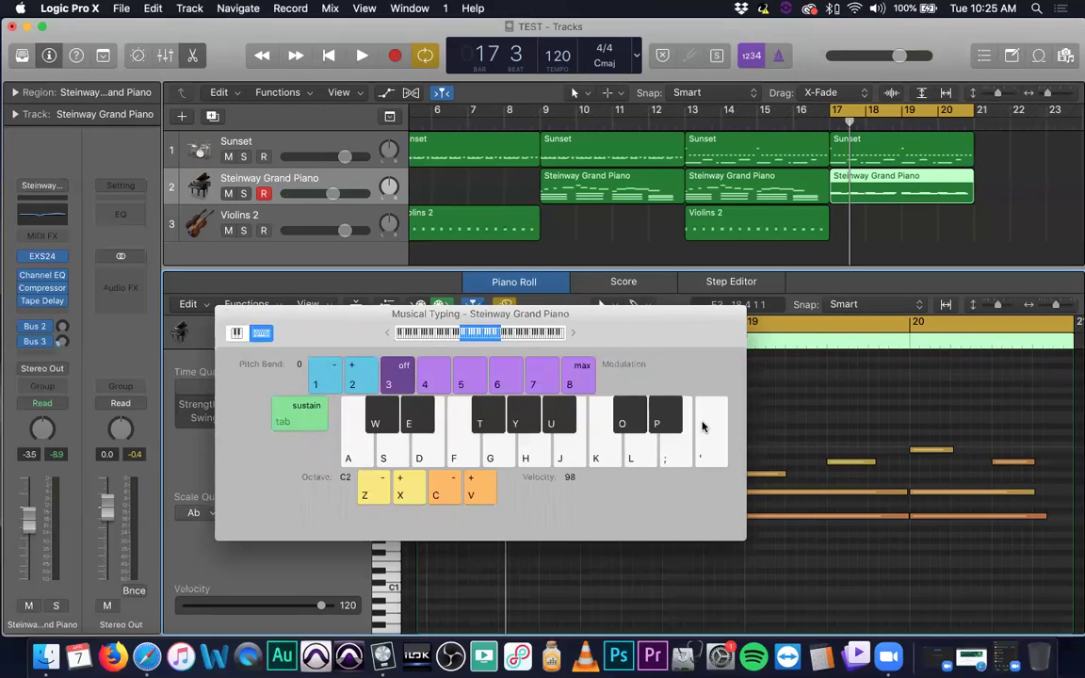
{"action": "key", "text": "a"}
{"action": "key", "text": "e"}
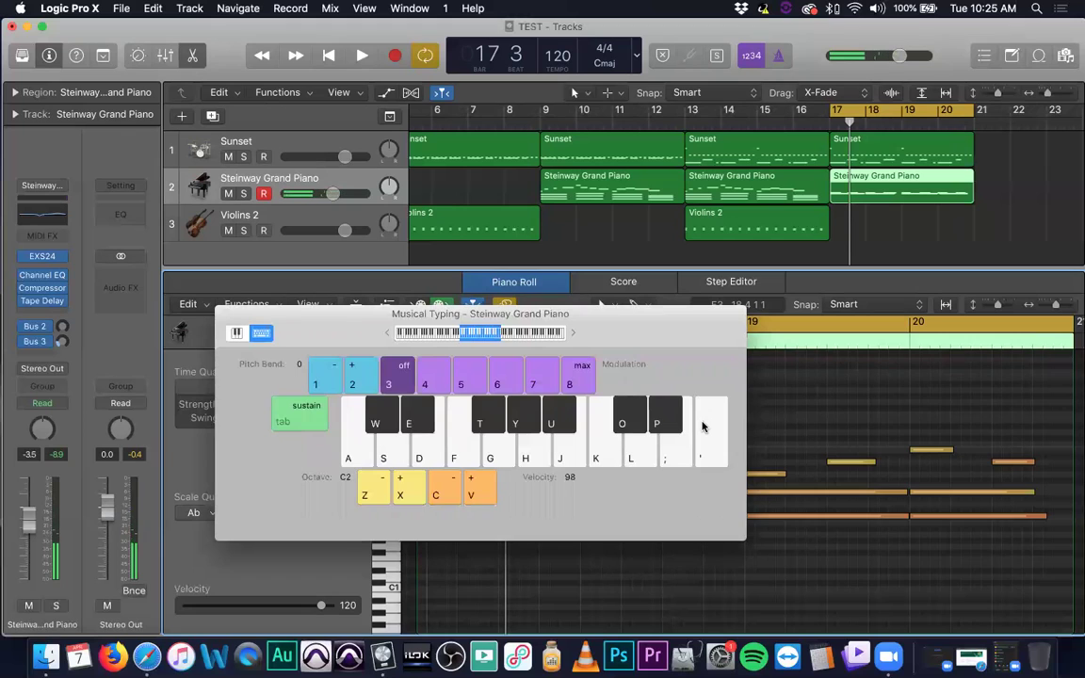
{"action": "key", "text": "super+k"}
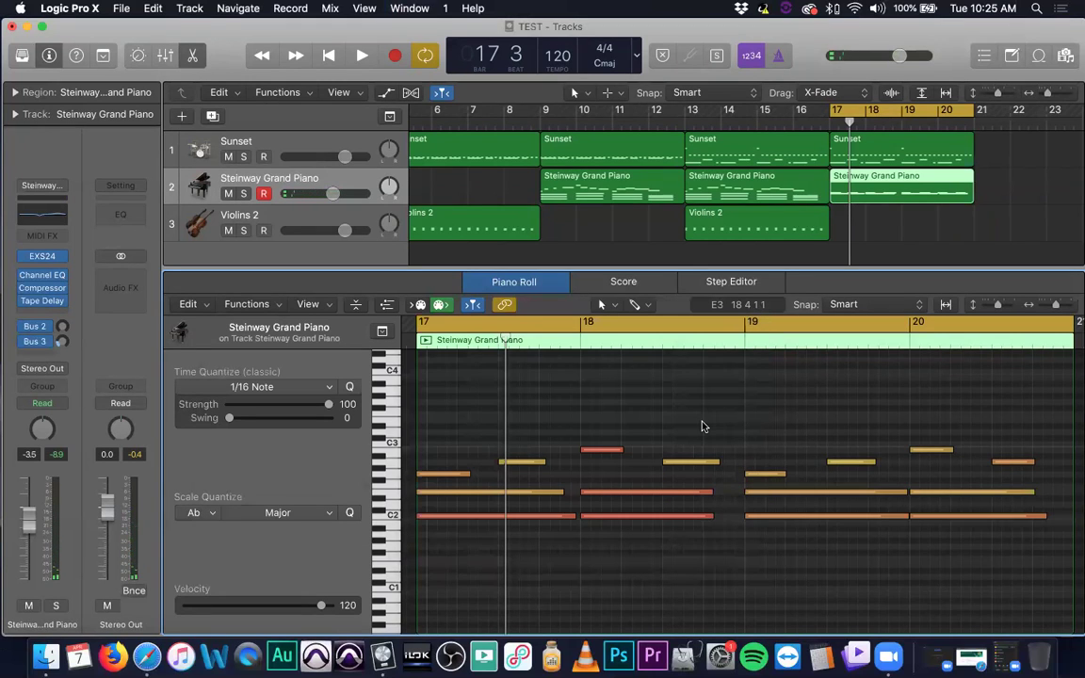
- Select all the notes in the bar 17 piano region and open the Random Velocity MIDI transform
{"action": "left_click_drag", "start_coordinate": [436, 387], "coordinate": [1033, 559]}
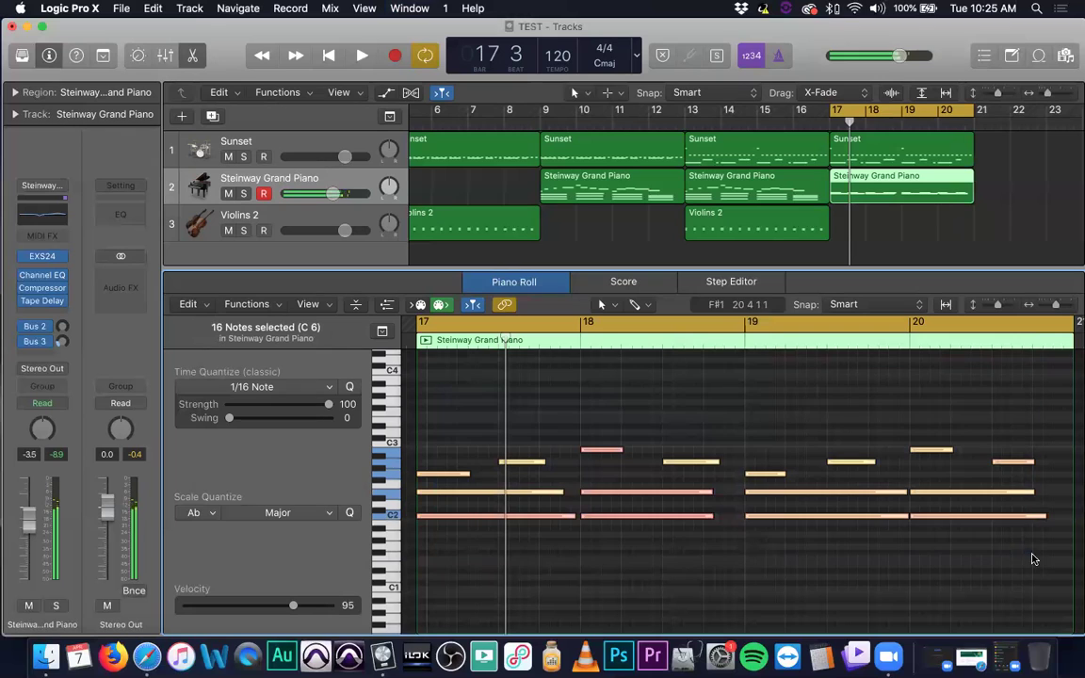
{"action": "left_click", "coordinate": [254, 306]}
{"action": "mouse_move", "coordinate": [339, 444]}
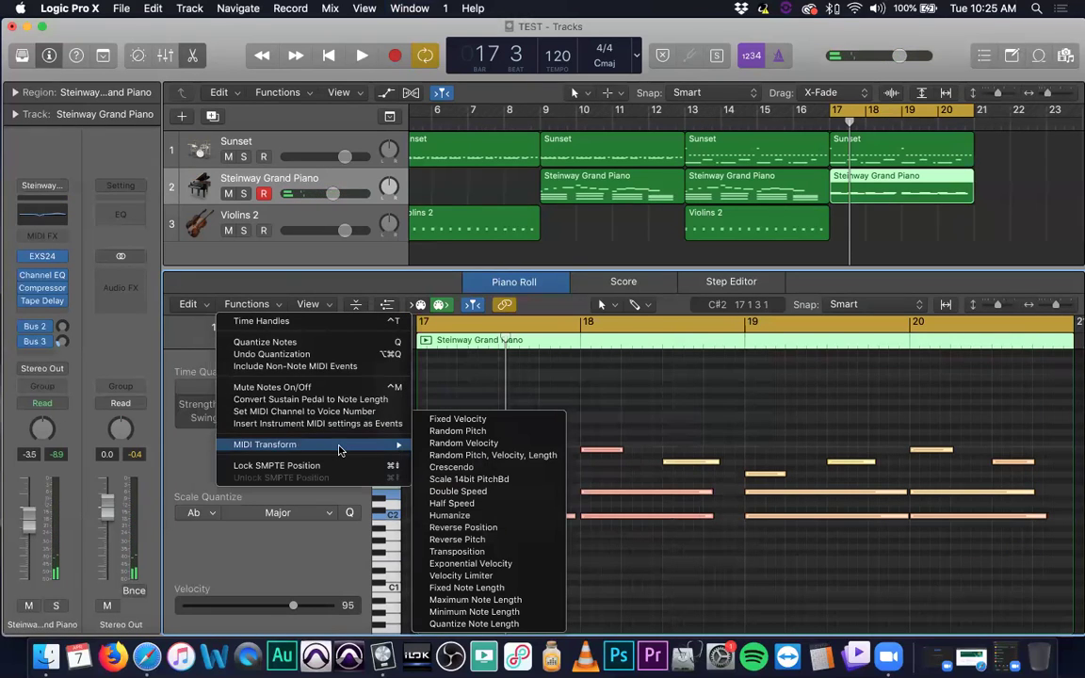
{"action": "left_click", "coordinate": [475, 443]}
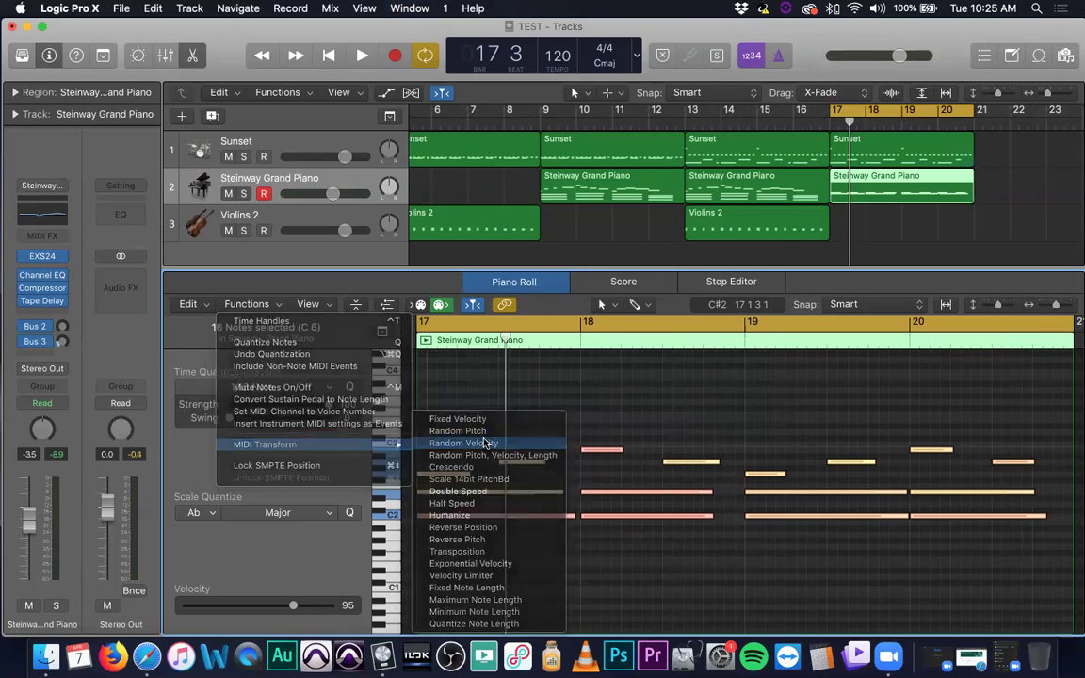
{"action": "left_click_drag", "start_coordinate": [253, 113], "coordinate": [267, 66]}
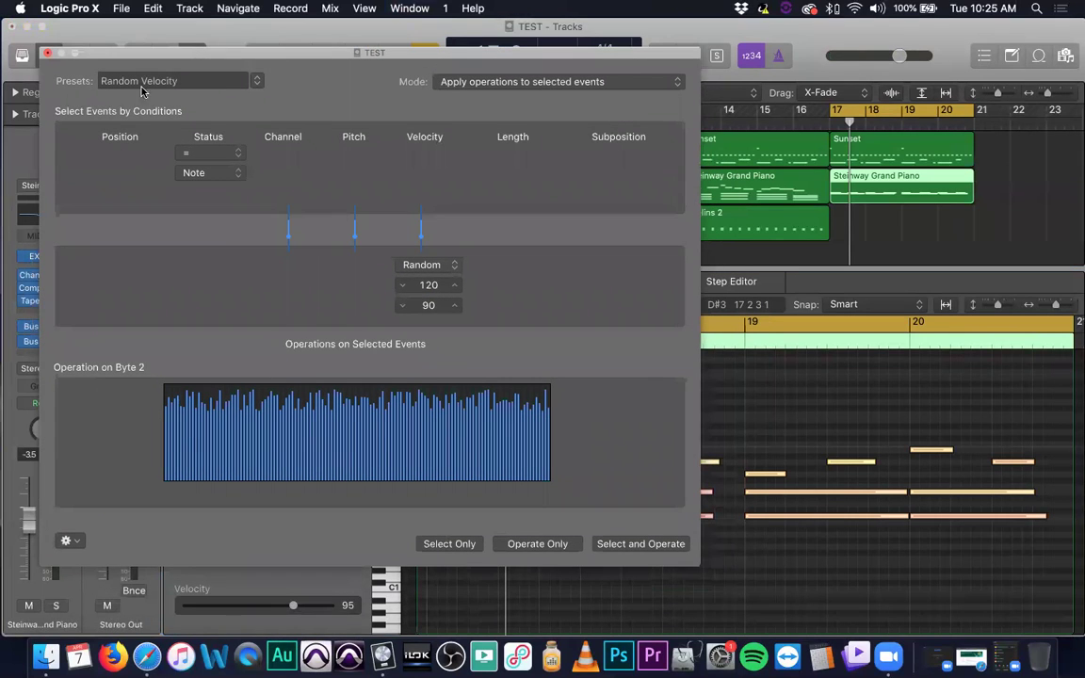
- Try the Random Pitch preset with a C1 to C5 range on the selected notes, play it back, and undo it
{"action": "left_click", "coordinate": [255, 82]}
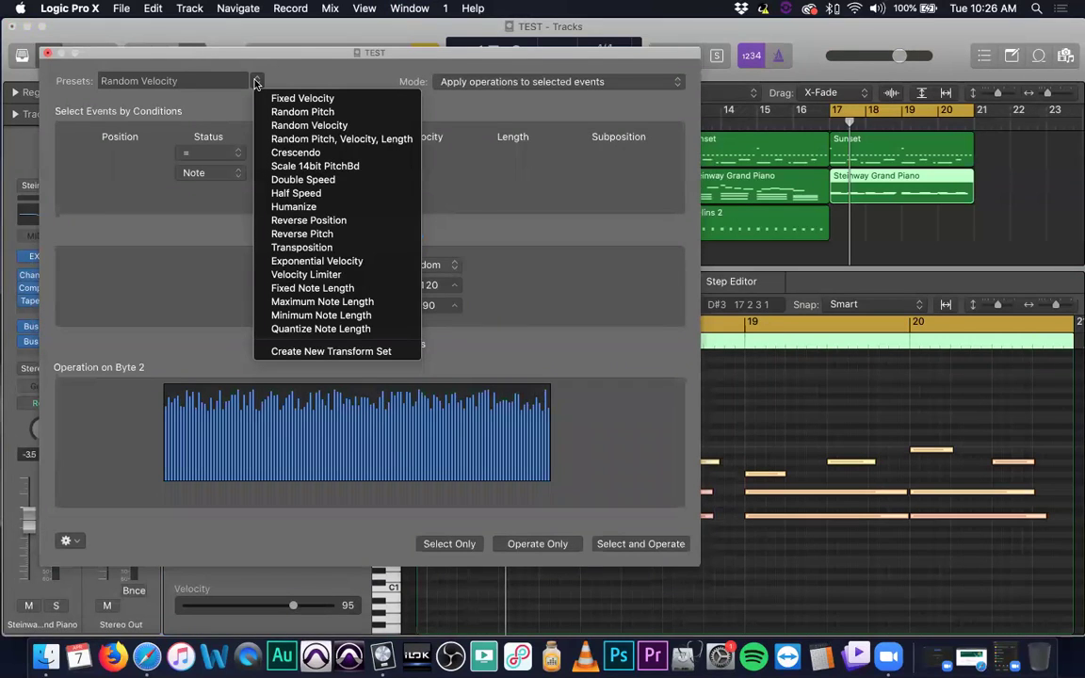
{"action": "left_click", "coordinate": [350, 113]}
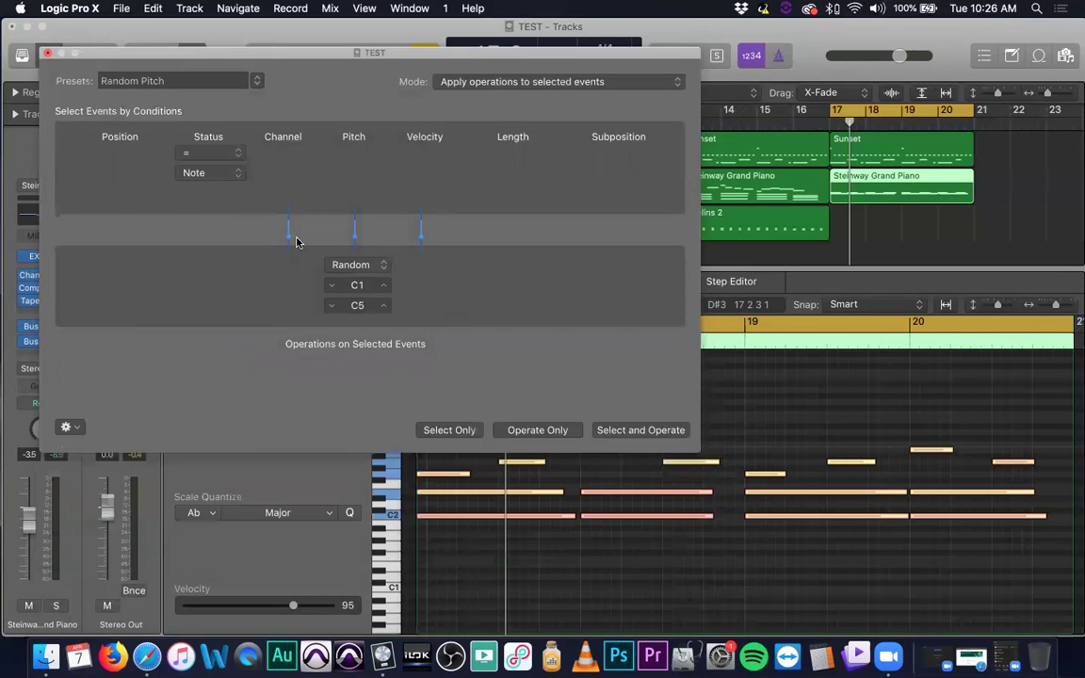
{"action": "left_click", "coordinate": [641, 412]}
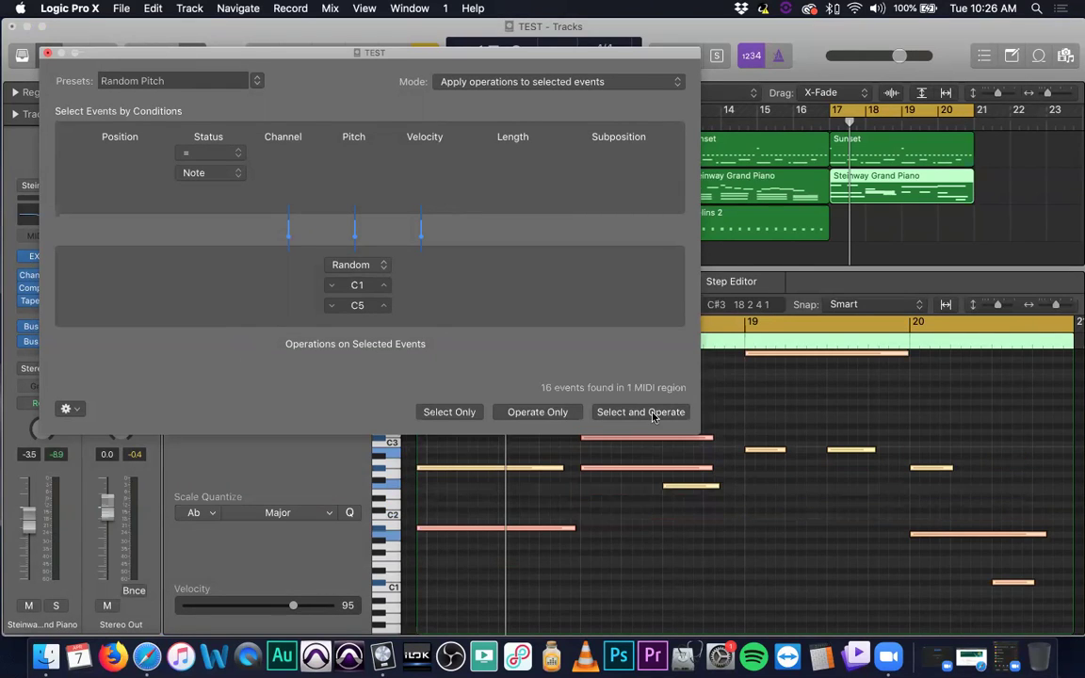
{"action": "key", "text": "space"}
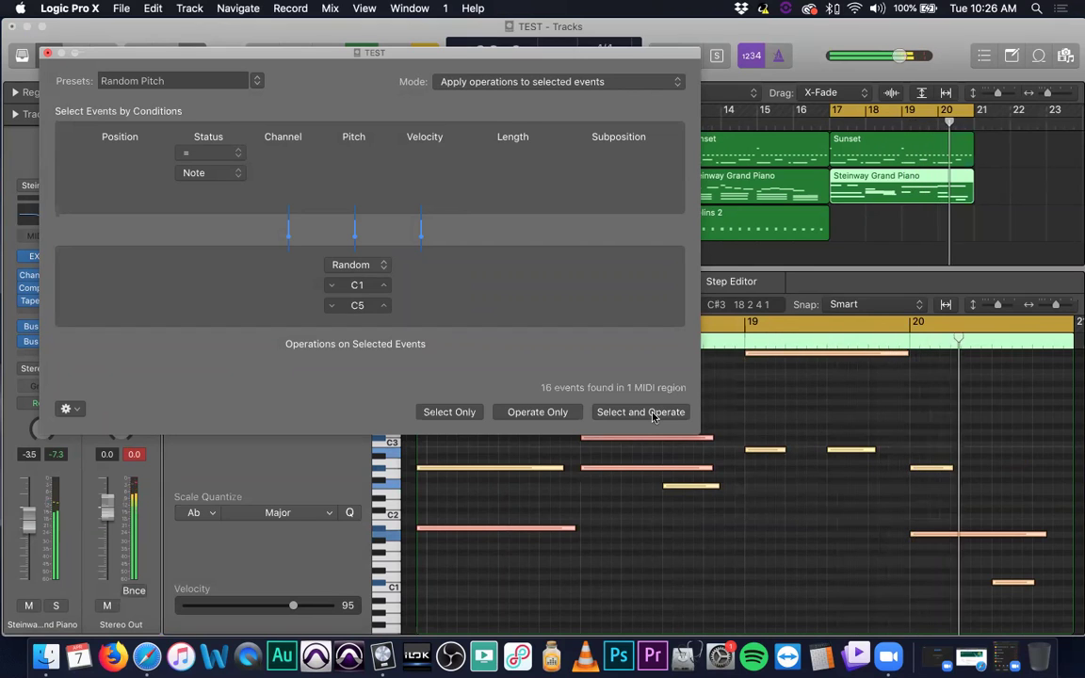
{"action": "left_click", "coordinate": [653, 416]}
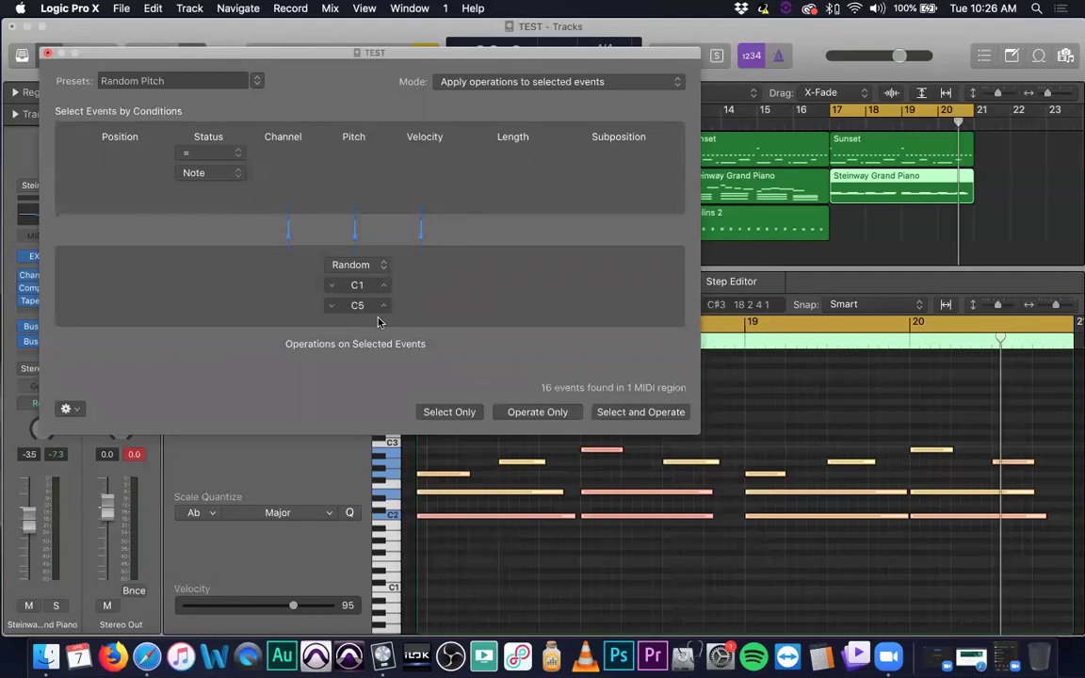
- Apply the Random Pitch, Velocity, Length preset to the selected piano notes
{"action": "left_click_drag", "start_coordinate": [336, 57], "coordinate": [331, 51]}
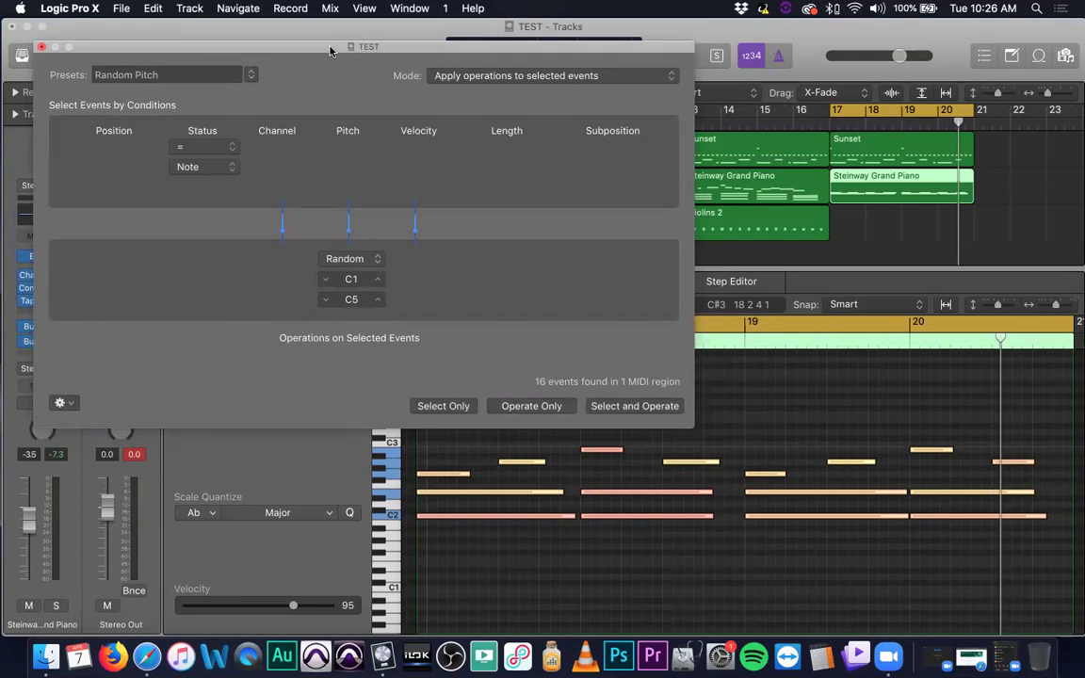
{"action": "left_click", "coordinate": [249, 77]}
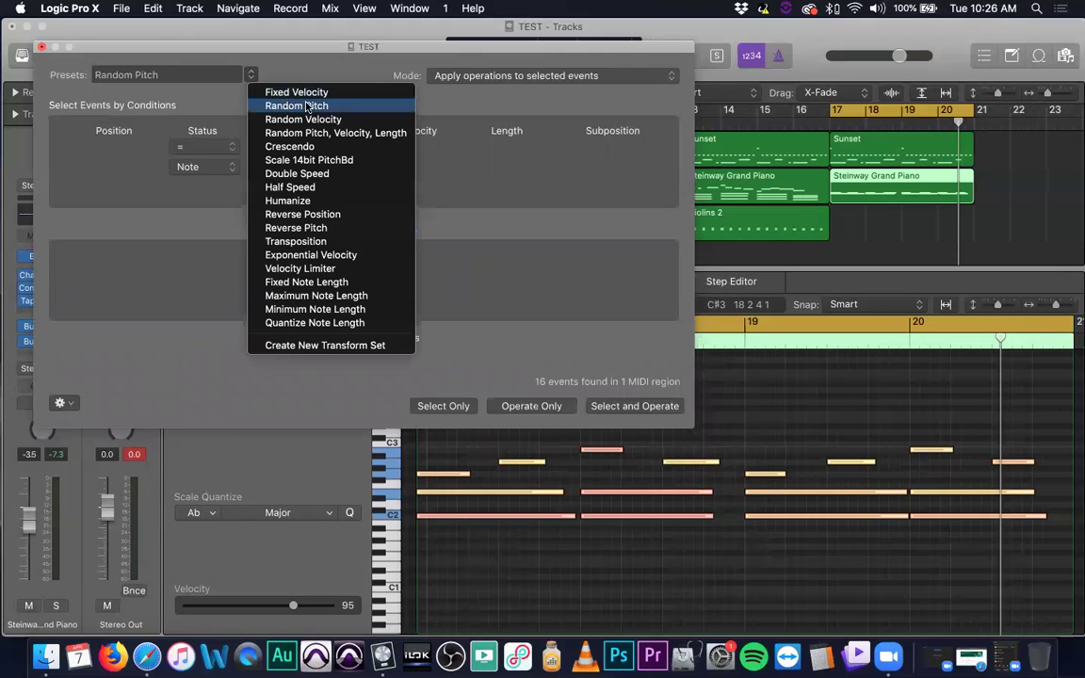
{"action": "left_click", "coordinate": [367, 133]}
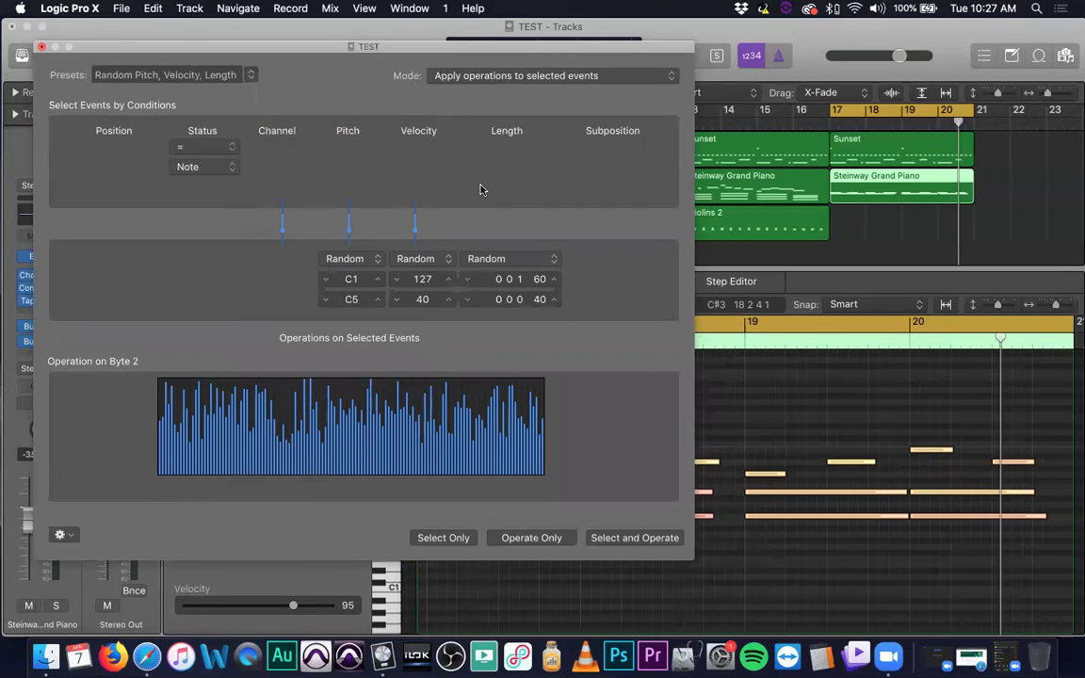
{"action": "left_click", "coordinate": [632, 539]}
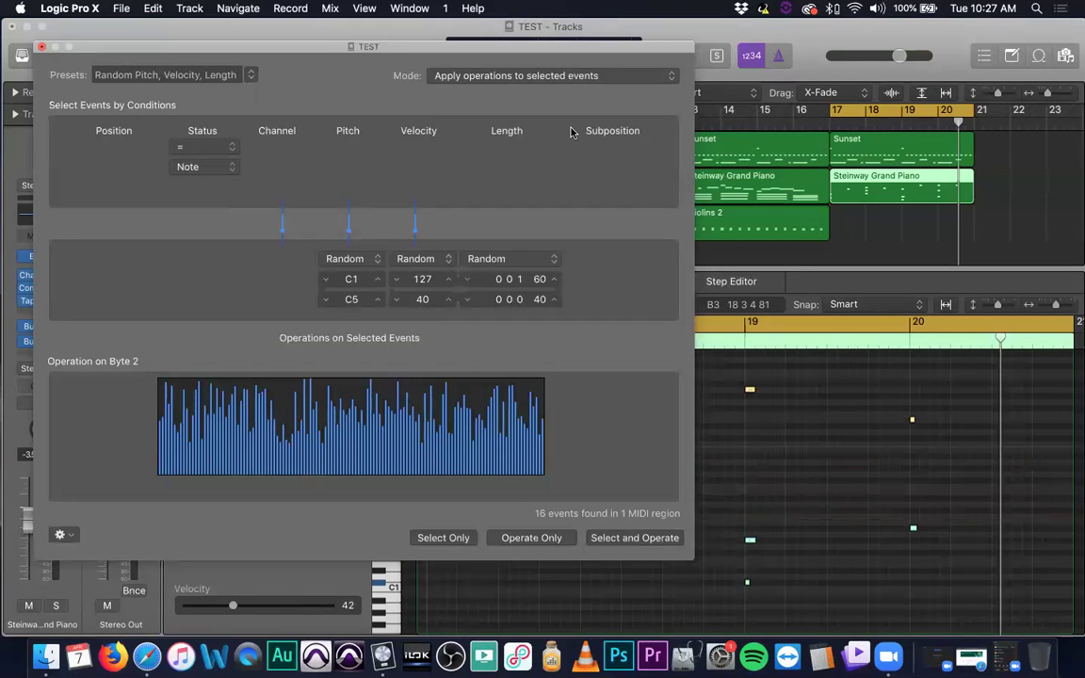
- Close and reopen the transform window, play the fully randomized notes, and undo the randomization
{"action": "key", "text": "super+w"}
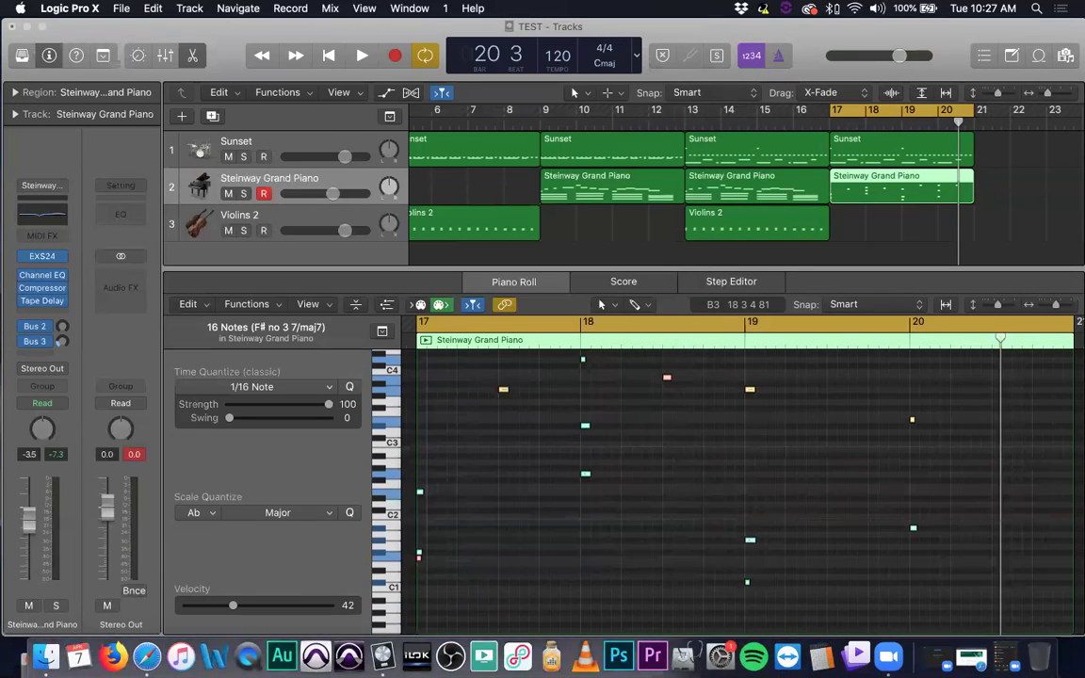
{"action": "key", "text": "super+9"}
{"action": "left_click_drag", "start_coordinate": [185, 521], "coordinate": [186, 592]}
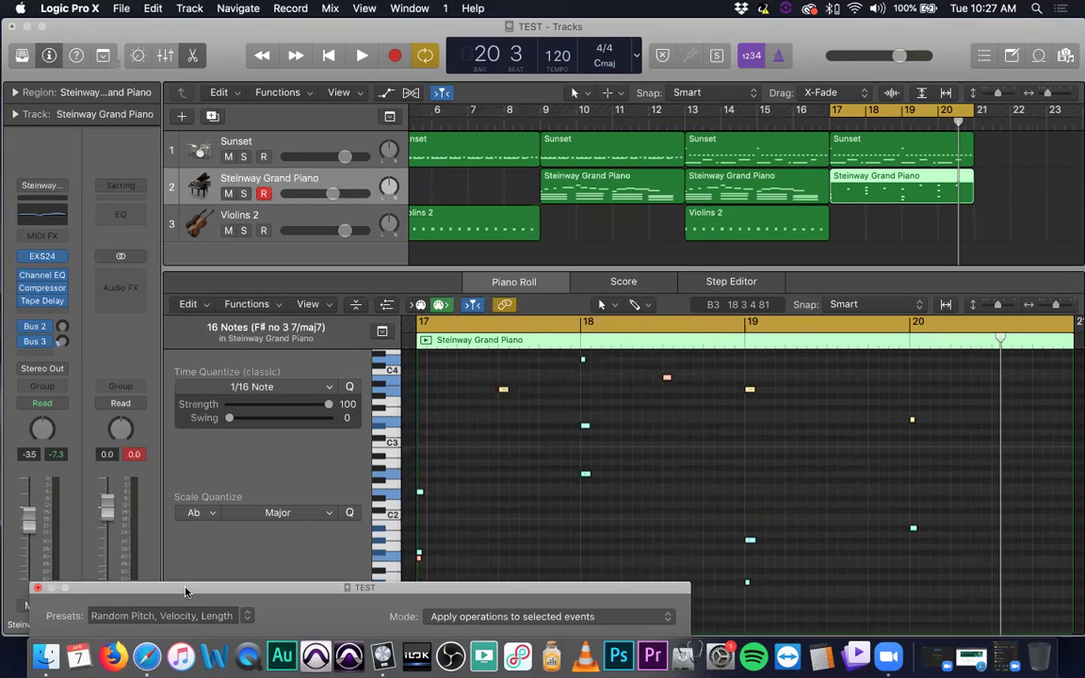
{"action": "left_click_drag", "start_coordinate": [186, 591], "coordinate": [182, 52]}
{"action": "key", "text": "space"}
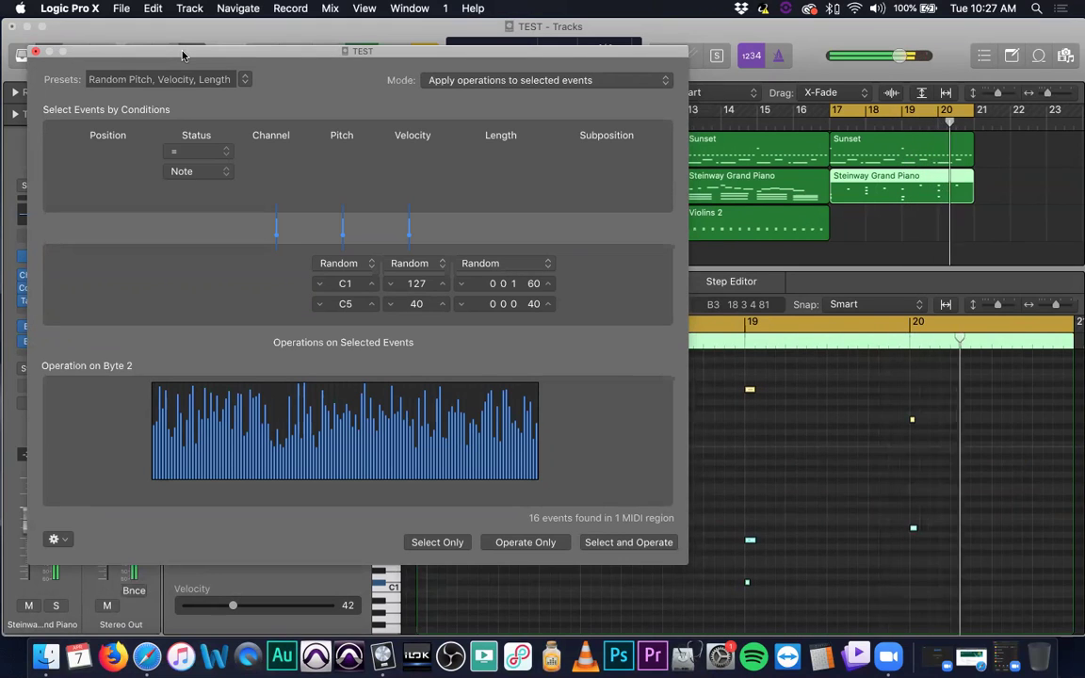
{"action": "key", "text": "Return"}
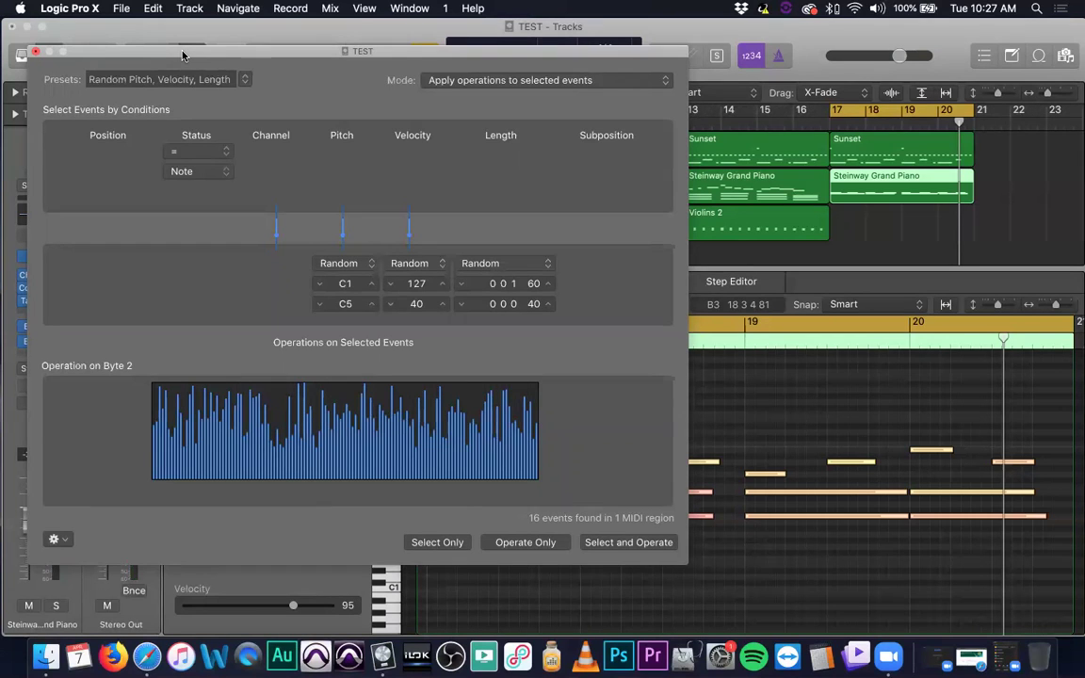
- Switch the MIDI transform to the Crescendo preset and shift its window slightly
{"action": "left_click", "coordinate": [242, 81]}
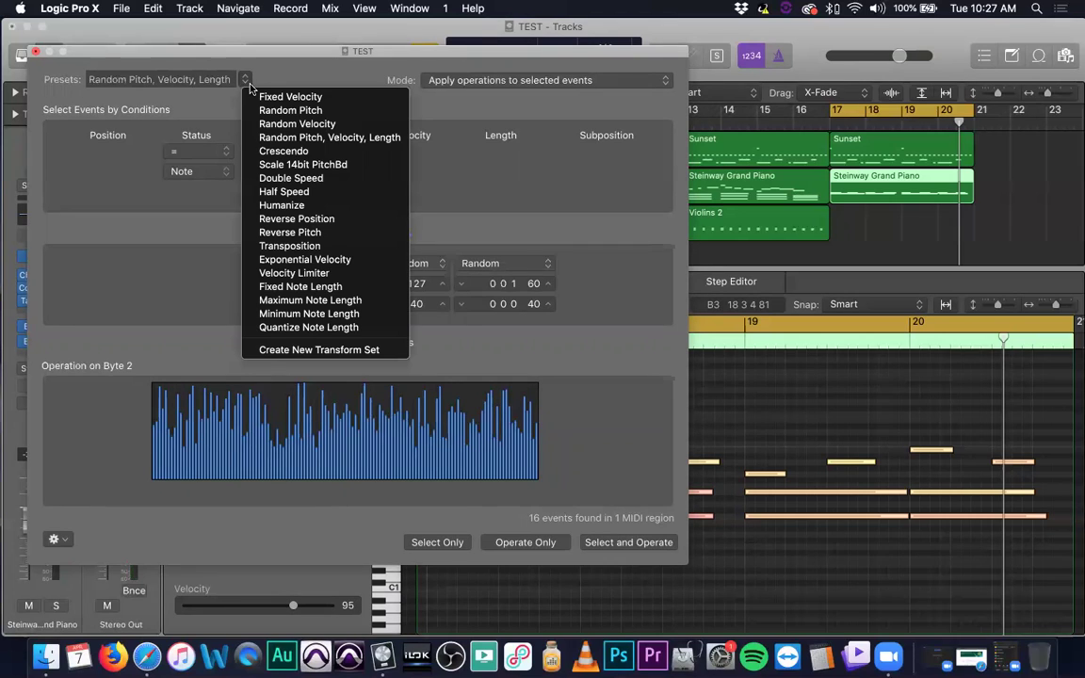
{"action": "left_click", "coordinate": [309, 150]}
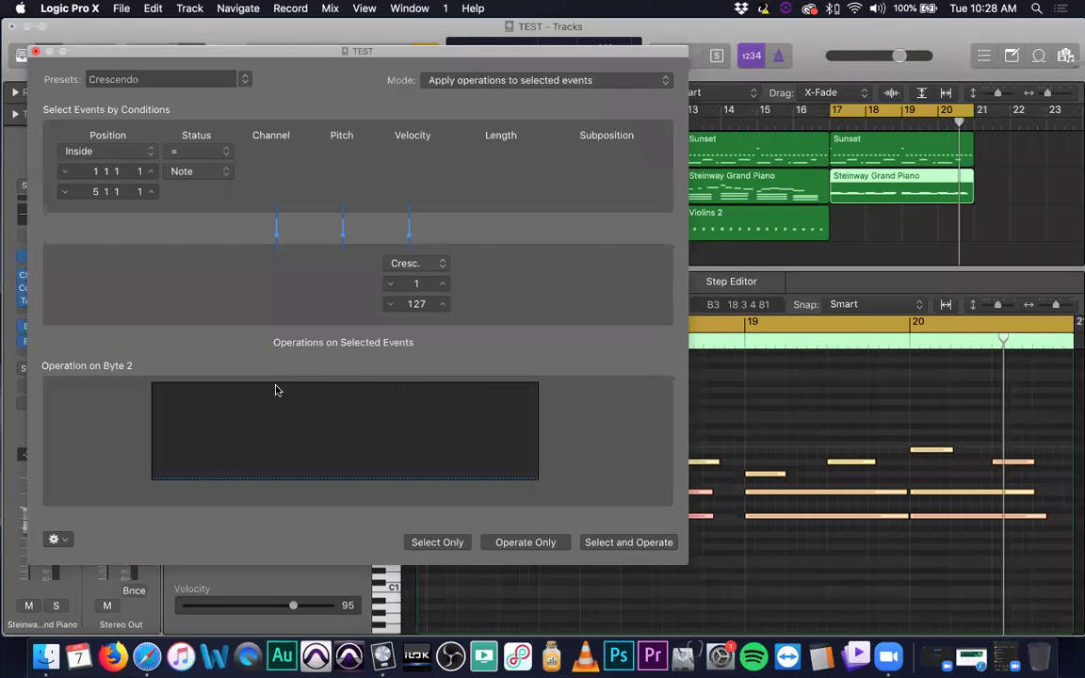
{"action": "mouse_move", "coordinate": [157, 488]}
{"action": "left_mouse_down"}
{"action": "mouse_move", "coordinate": [174, 482]}
{"action": "mouse_move", "coordinate": [166, 478]}
{"action": "left_mouse_up"}
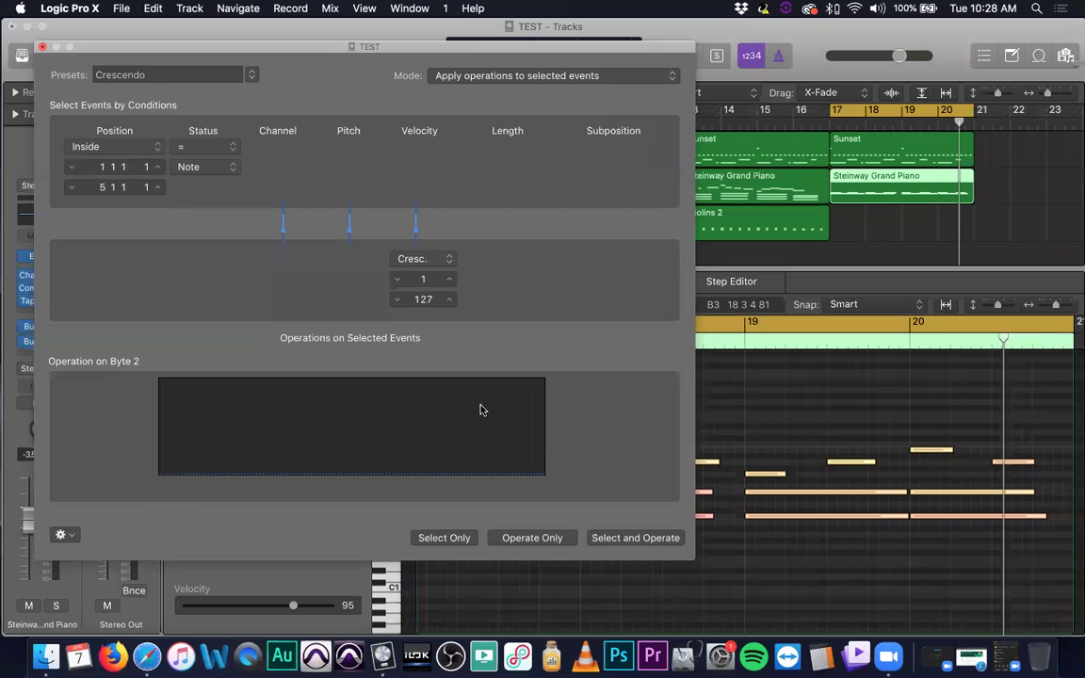
- Use the map as the value 2 operation and reshape its low end into a raised curve that climbs toward the maximum
{"action": "left_click", "coordinate": [208, 473]}
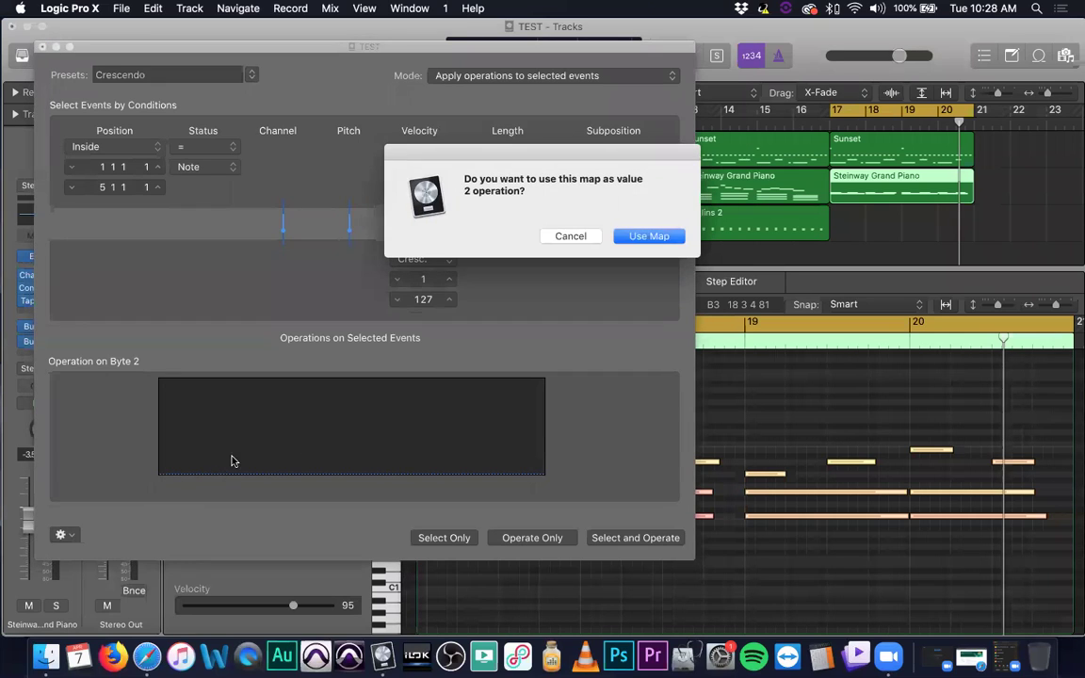
{"action": "left_click", "coordinate": [636, 238]}
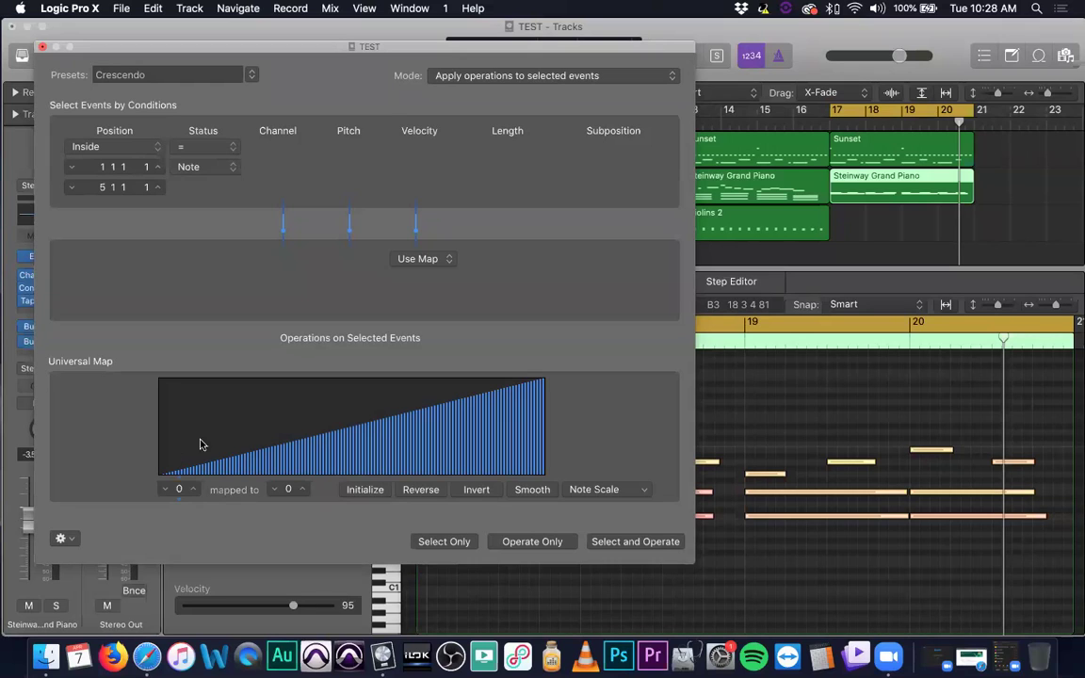
{"action": "left_click_drag", "start_coordinate": [162, 455], "coordinate": [419, 411]}
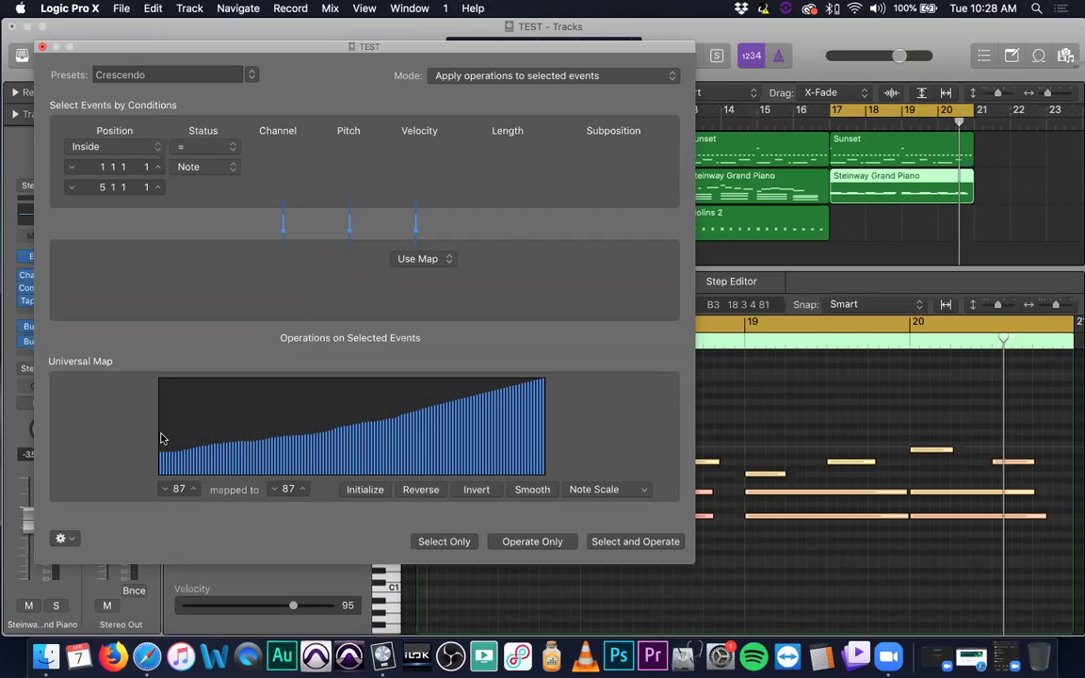
{"action": "mouse_move", "coordinate": [158, 435]}
{"action": "left_mouse_down"}
{"action": "mouse_move", "coordinate": [363, 429]}
{"action": "mouse_move", "coordinate": [467, 397]}
{"action": "left_mouse_up"}
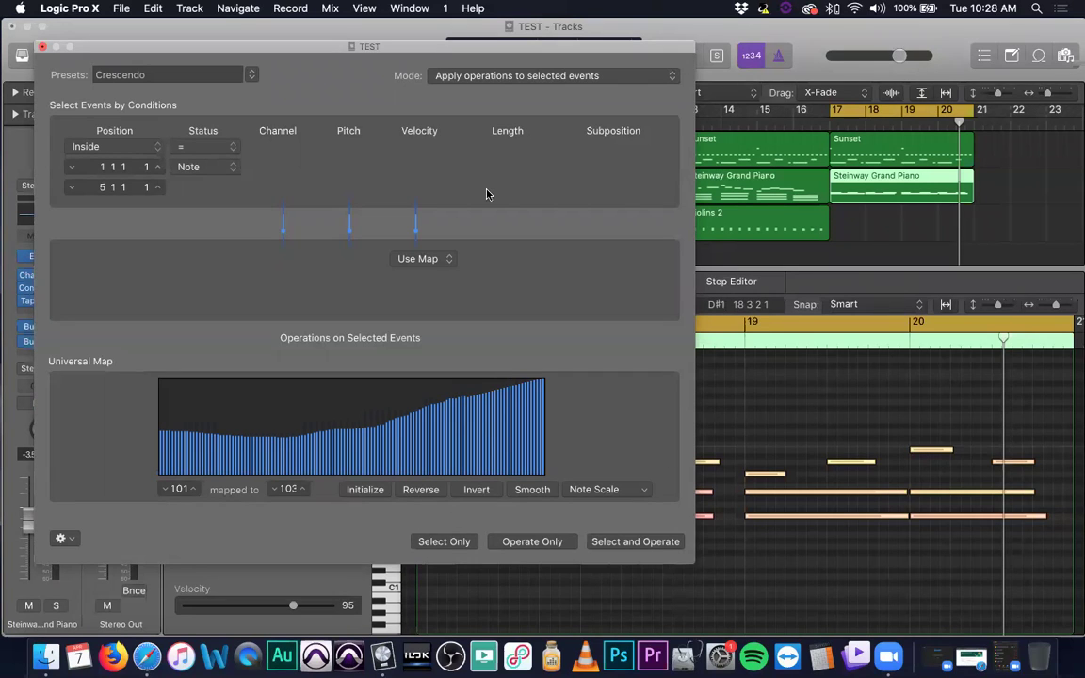
- Try to apply the Crescendo transform to the piano notes, put the transform window back, and reselect all notes
{"action": "left_click_drag", "start_coordinate": [532, 47], "coordinate": [288, 76]}
{"action": "left_click", "coordinate": [367, 565]}
{"action": "left_click_drag", "start_coordinate": [371, 69], "coordinate": [273, 108]}
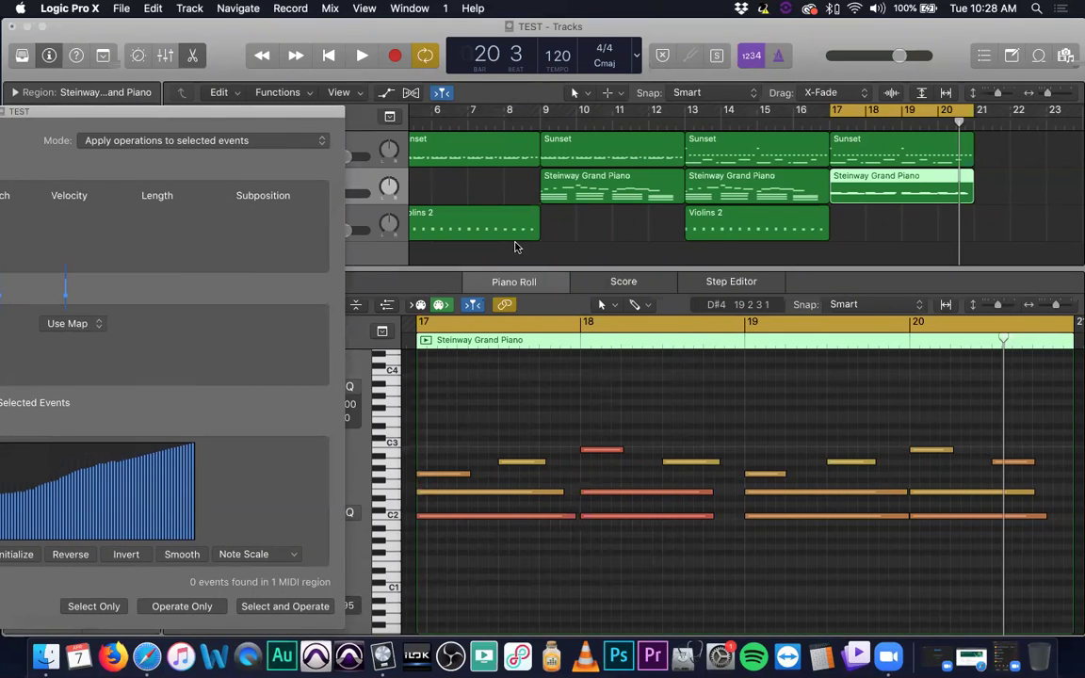
{"action": "left_click_drag", "start_coordinate": [273, 112], "coordinate": [613, 86]}
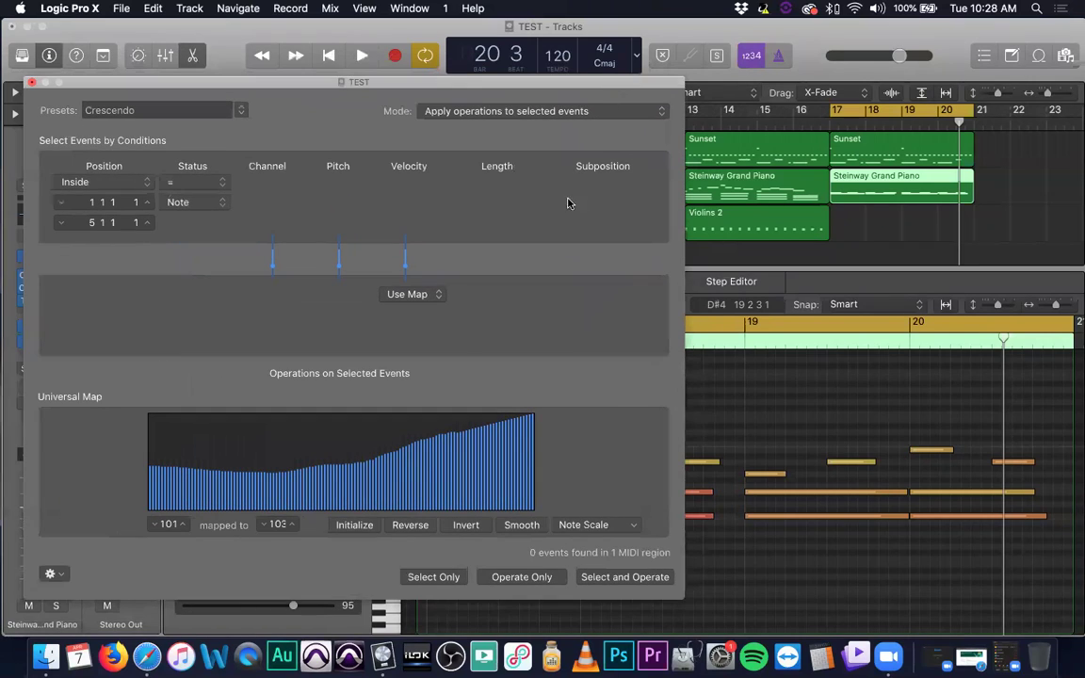
{"action": "key", "text": "super+a"}
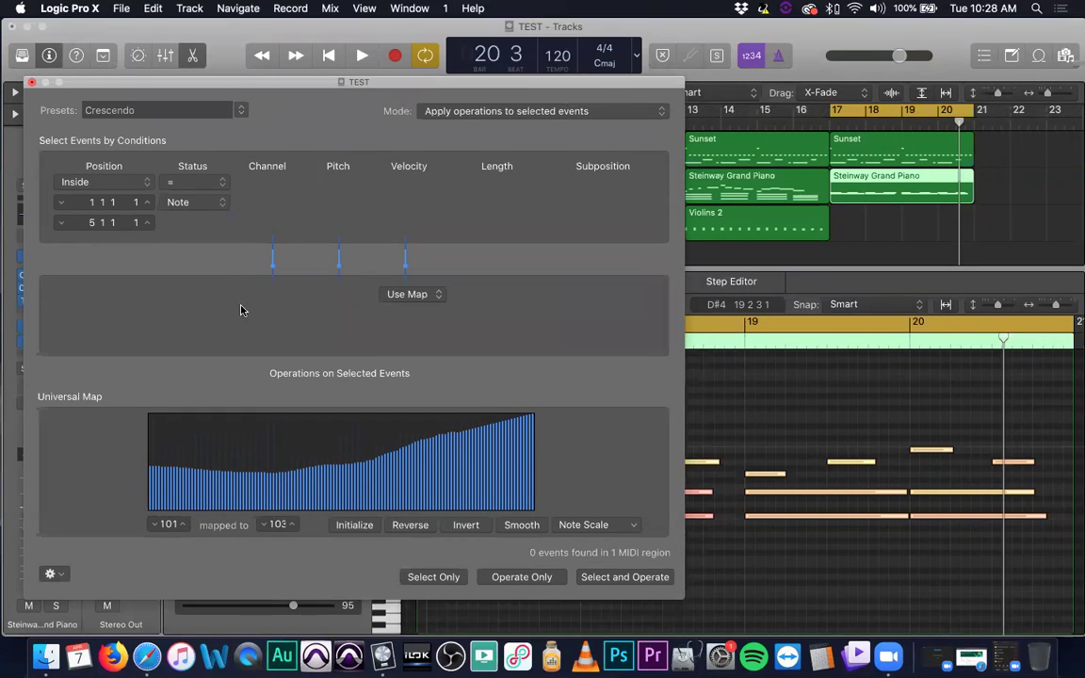
- Switch the MIDI transform to the Scale 14bit PitchBd preset and try to apply it to the selected piano notes
{"action": "key", "text": "Tab"}
{"action": "left_click", "coordinate": [240, 111]}
{"action": "left_click", "coordinate": [240, 111]}
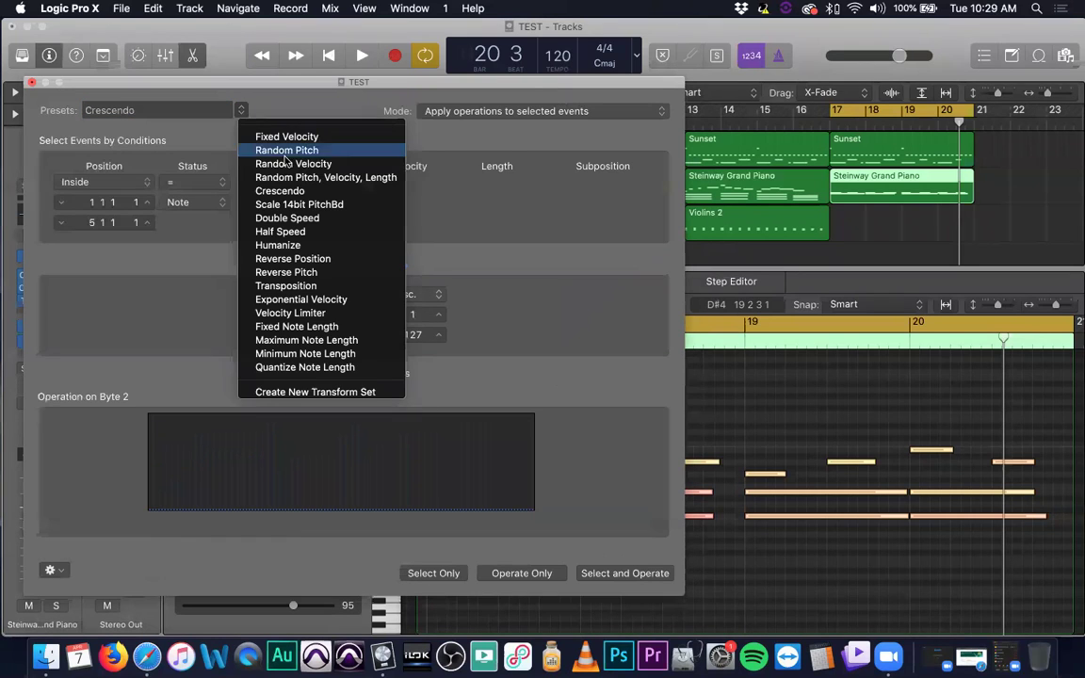
{"action": "left_click", "coordinate": [332, 211]}
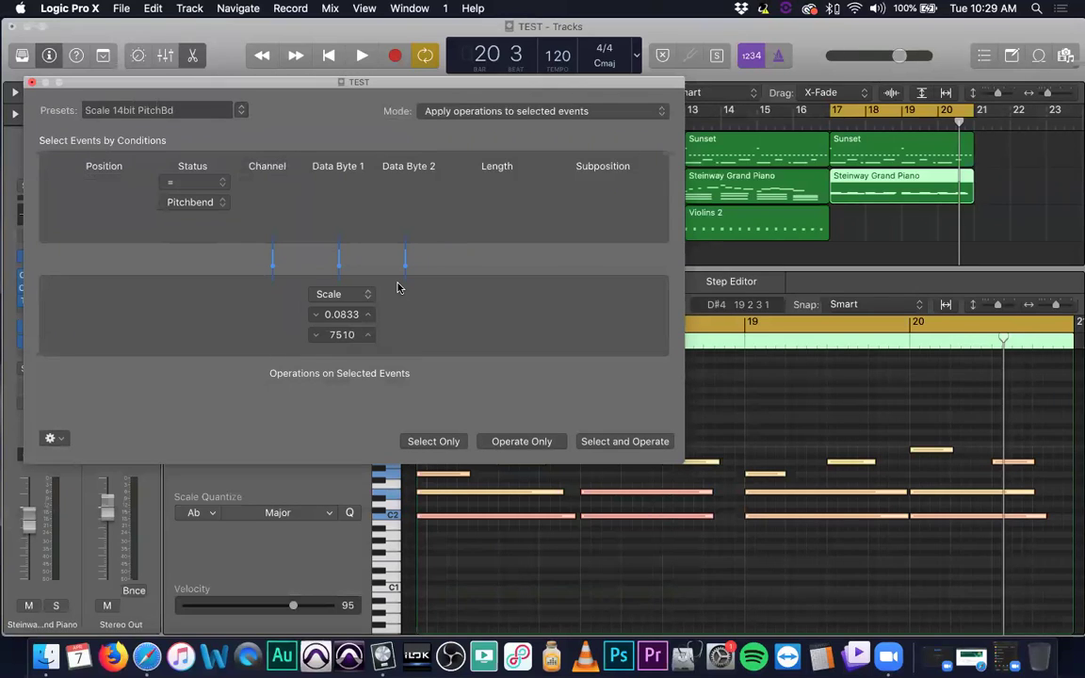
{"action": "left_click", "coordinate": [626, 442]}
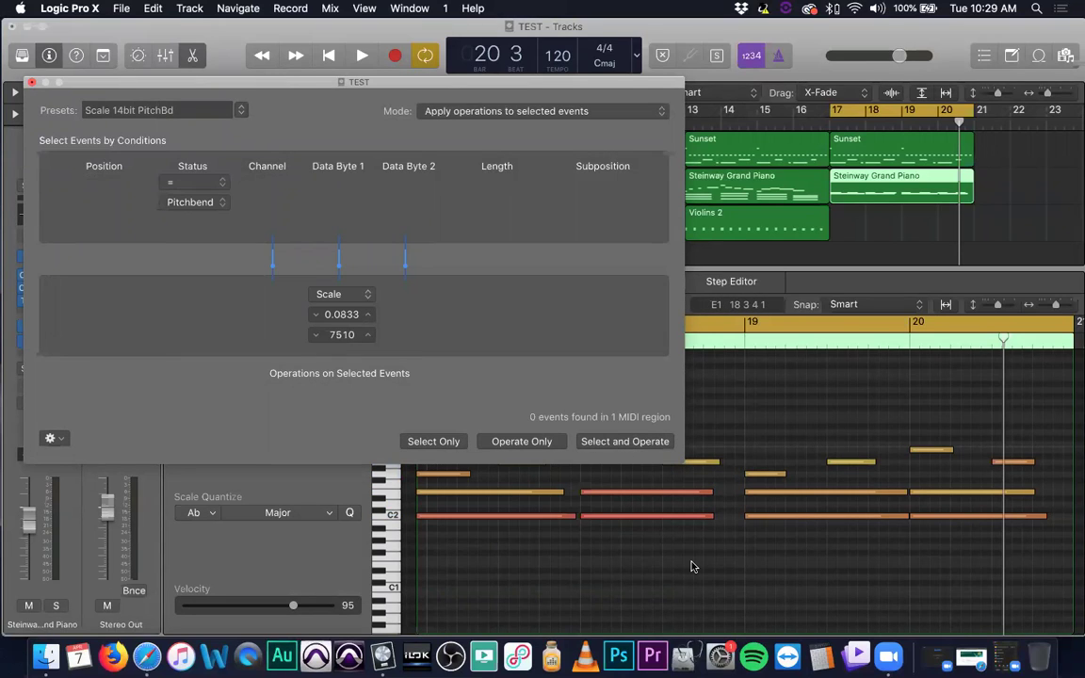
- Play the piano region briefly, stop playback, and select all its notes again
{"action": "key", "text": "space"}
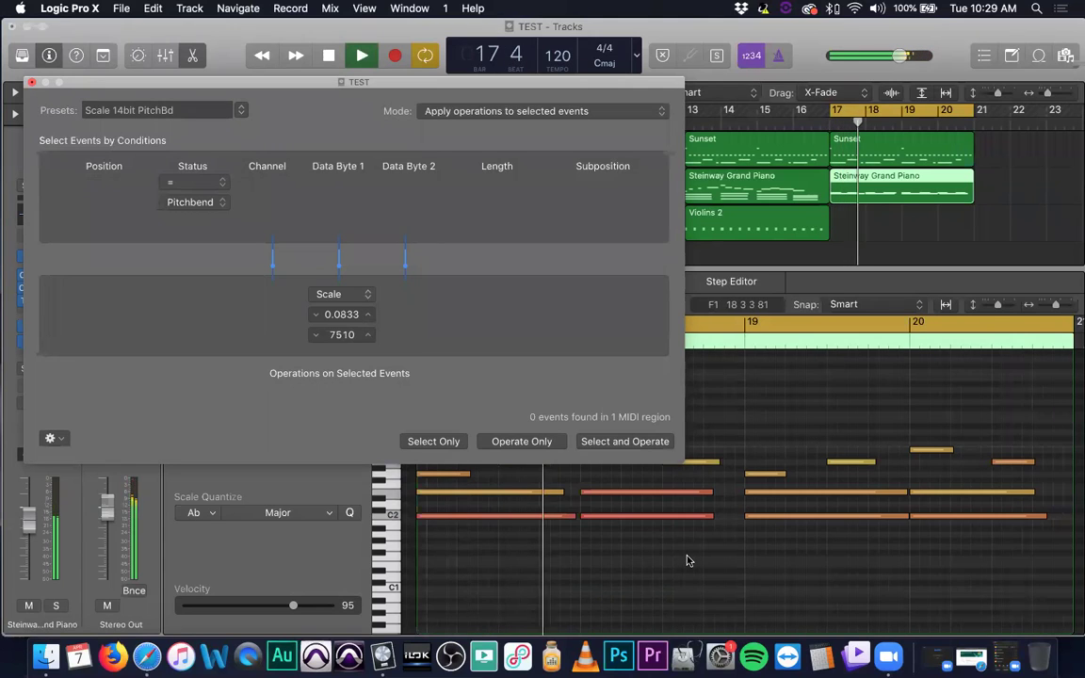
{"action": "key", "text": "space"}
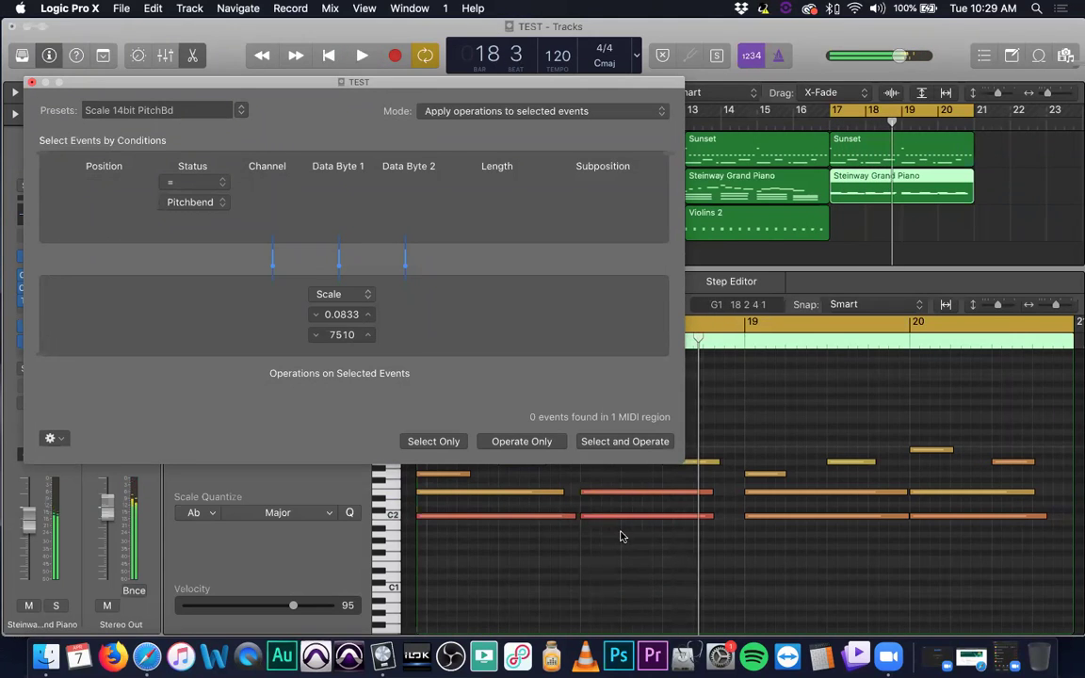
{"action": "key", "text": "super+a"}
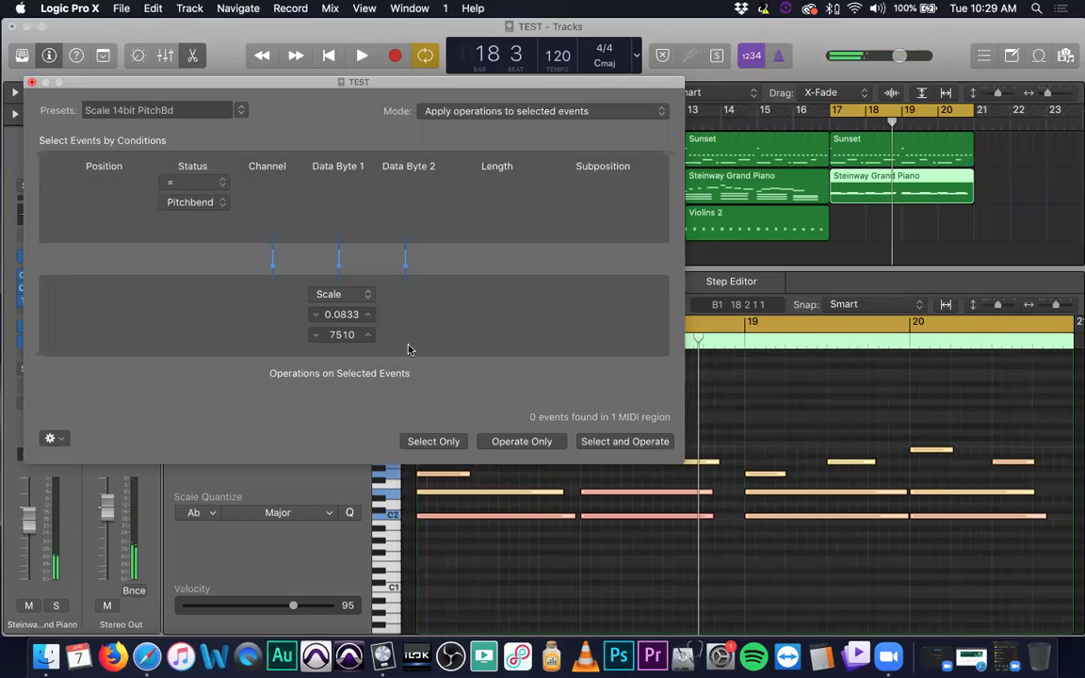
- Apply the Double Speed preset to the selected piano notes
{"action": "left_click", "coordinate": [240, 112]}
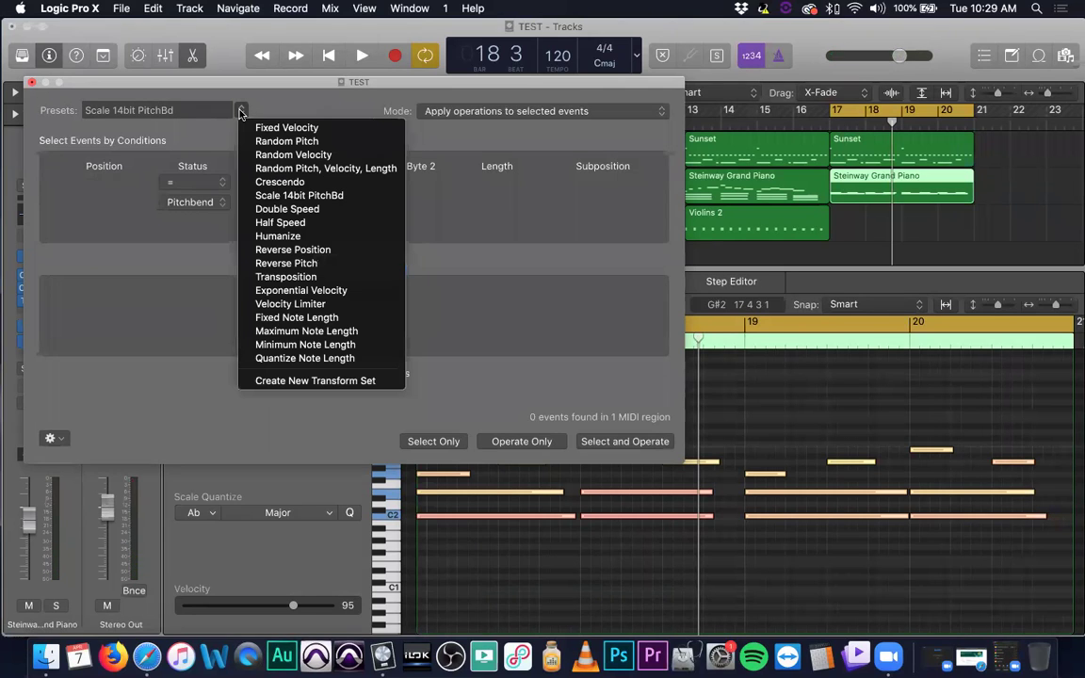
{"action": "left_click", "coordinate": [356, 211]}
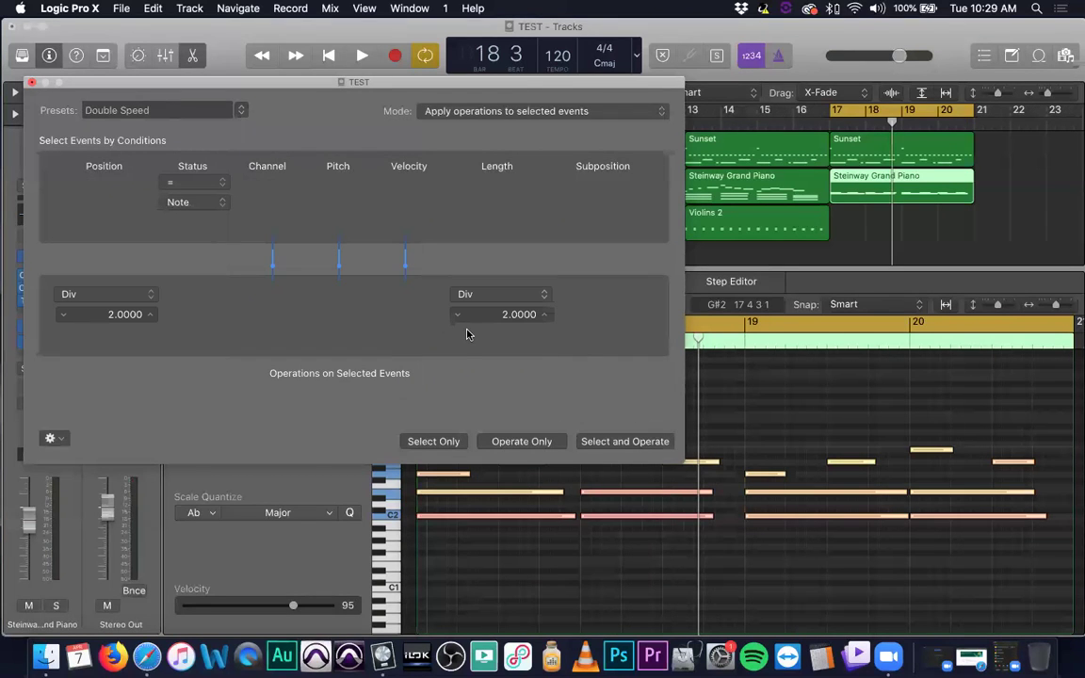
{"action": "left_click", "coordinate": [617, 442]}
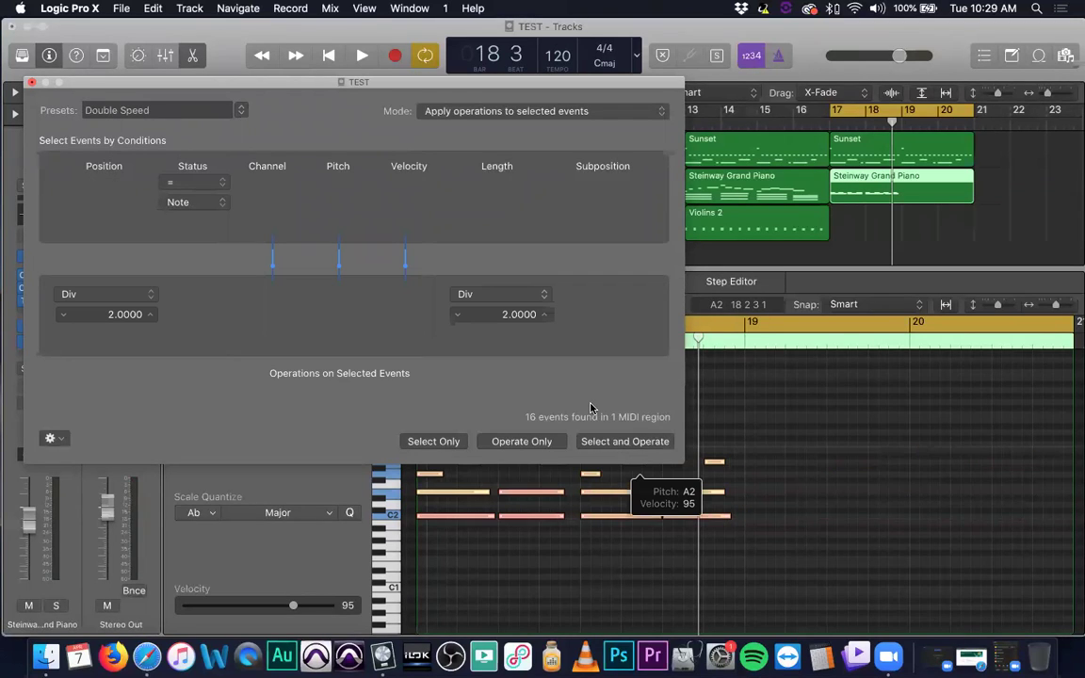
- Play the double-speed notes, stop playback, and undo the speed change
{"action": "key", "text": "space"}
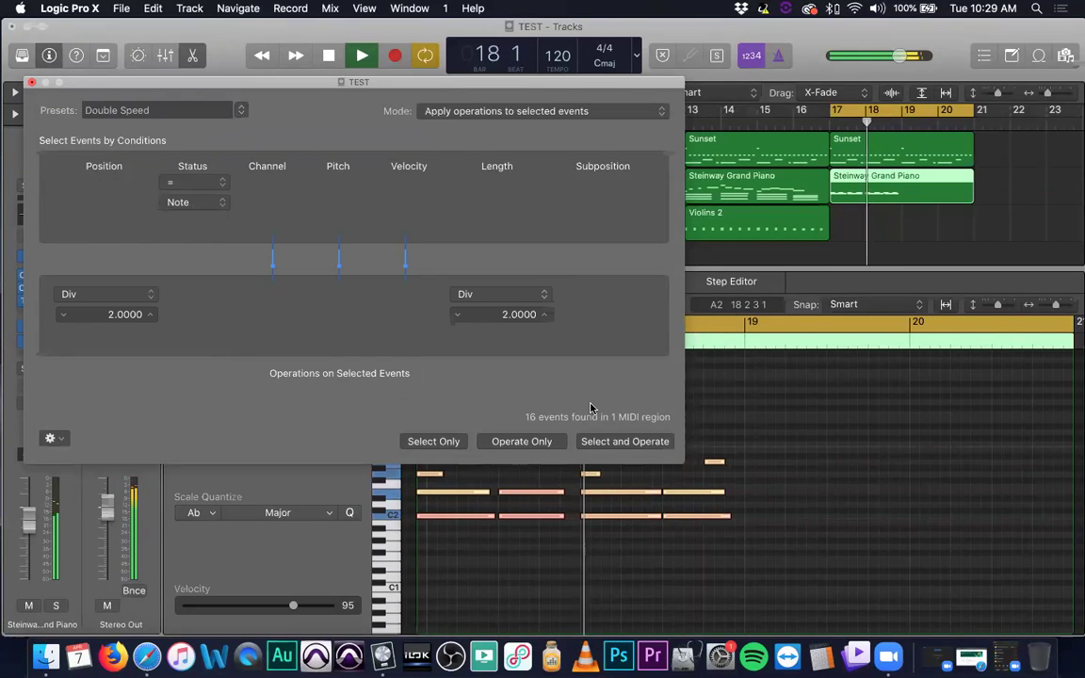
{"action": "key", "text": "space"}
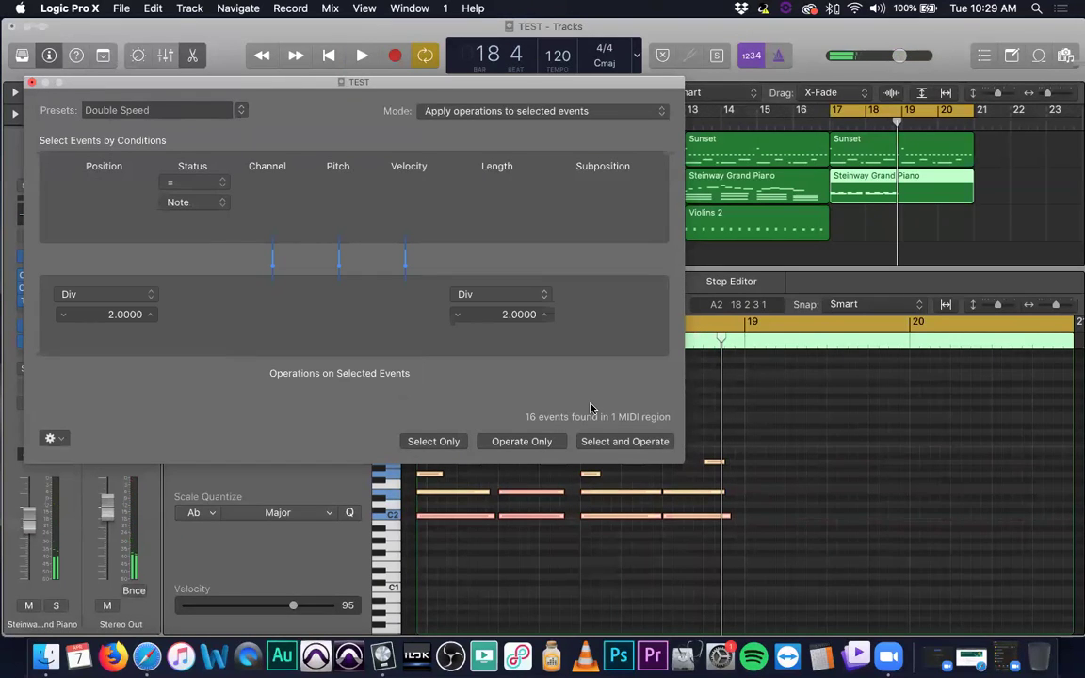
{"action": "key", "text": "super+z"}
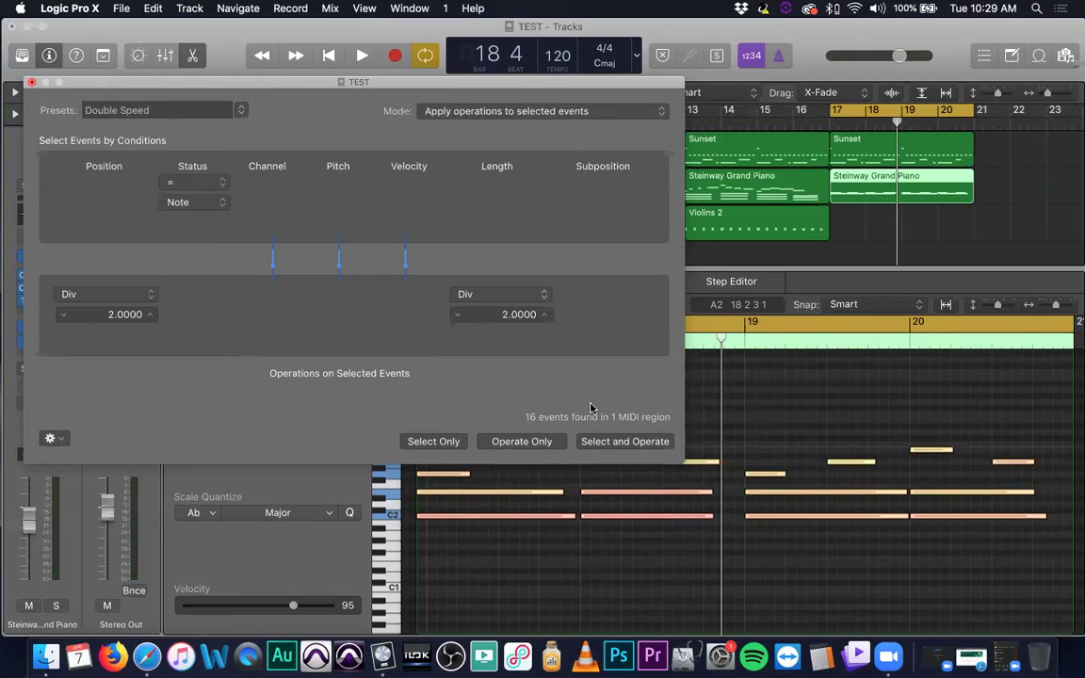
- Apply the Half Speed preset to the selected piano notes
{"action": "left_click", "coordinate": [228, 112]}
{"action": "left_click", "coordinate": [306, 227]}
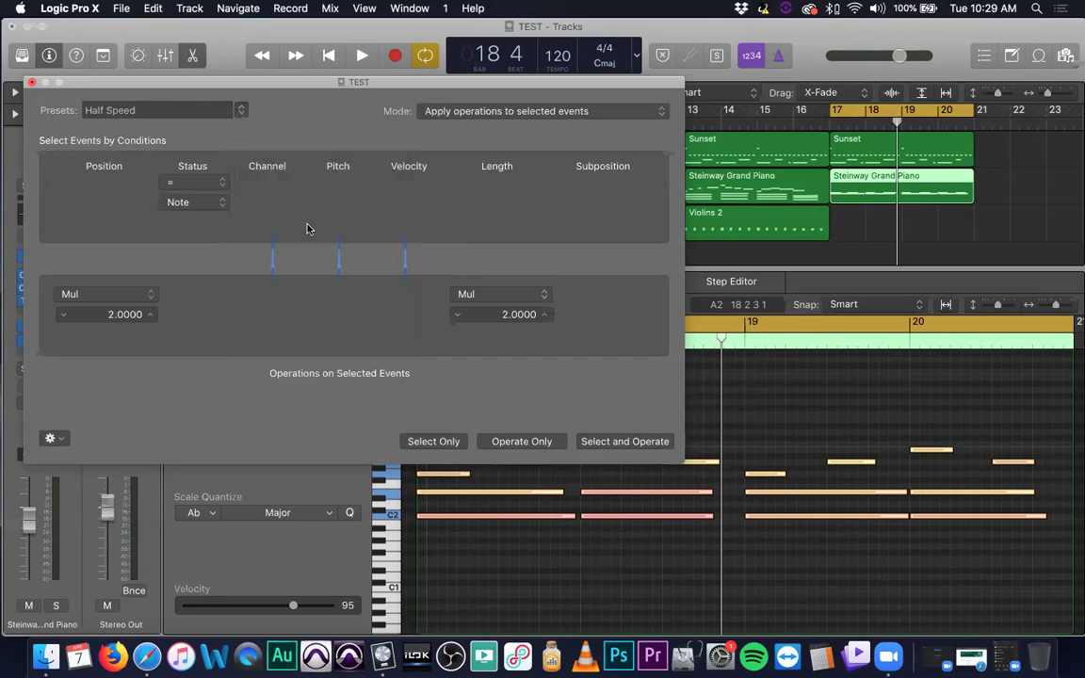
{"action": "left_click", "coordinate": [625, 442]}
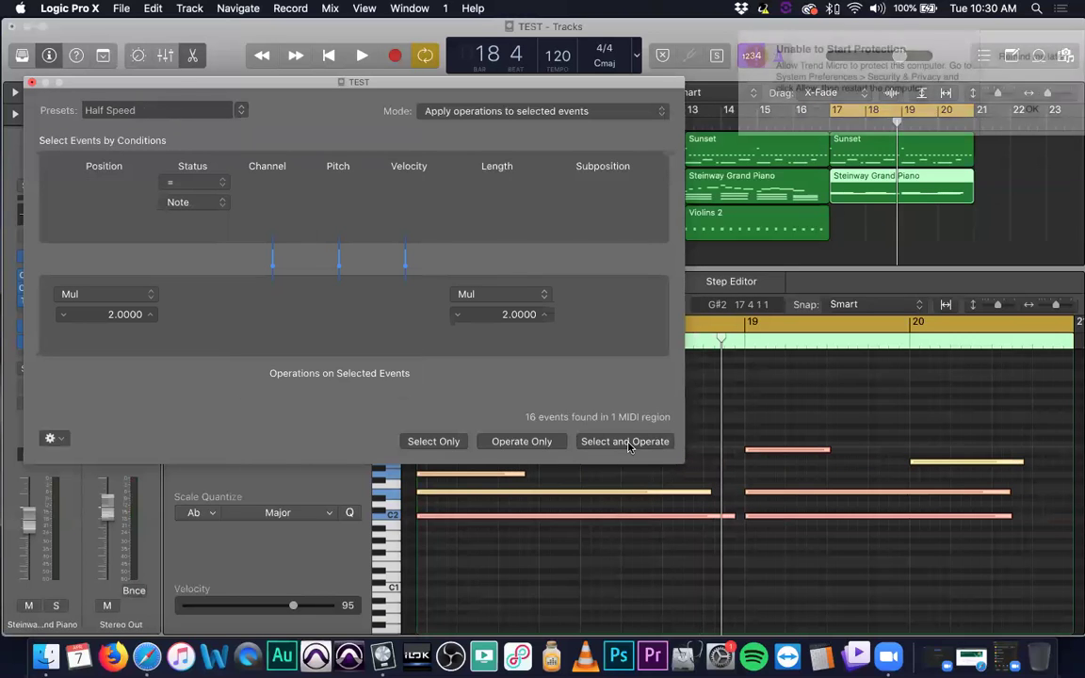
- Play the half-speed notes, dismiss the Trend Micro notification, and undo the half-speed change
{"action": "key", "text": "space"}
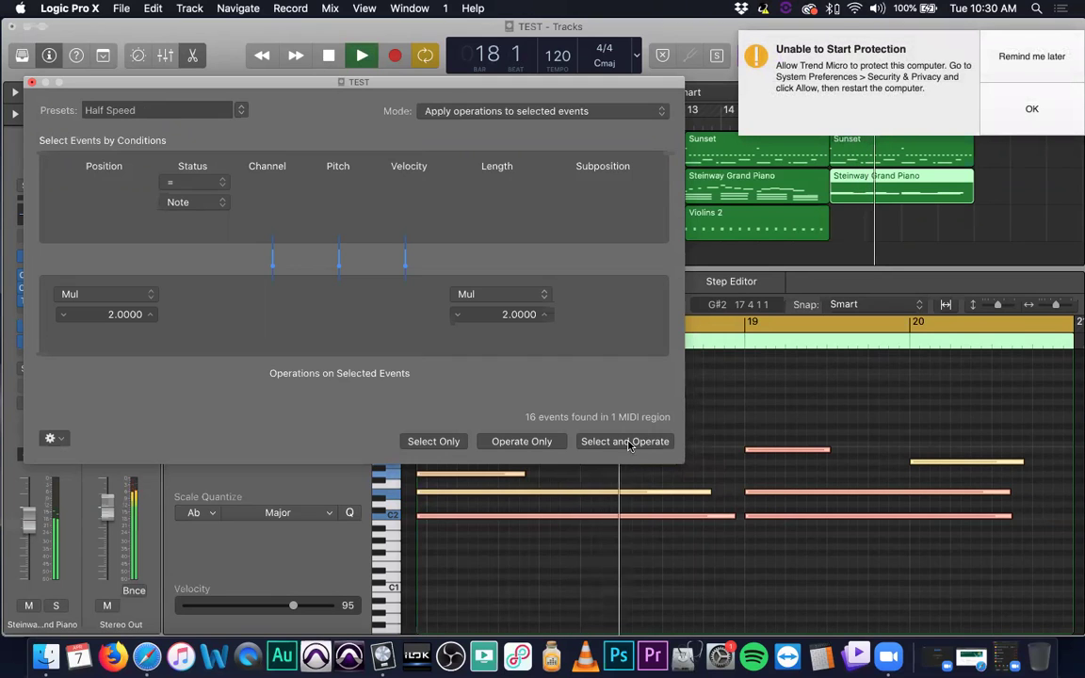
{"action": "left_click", "coordinate": [1070, 48]}
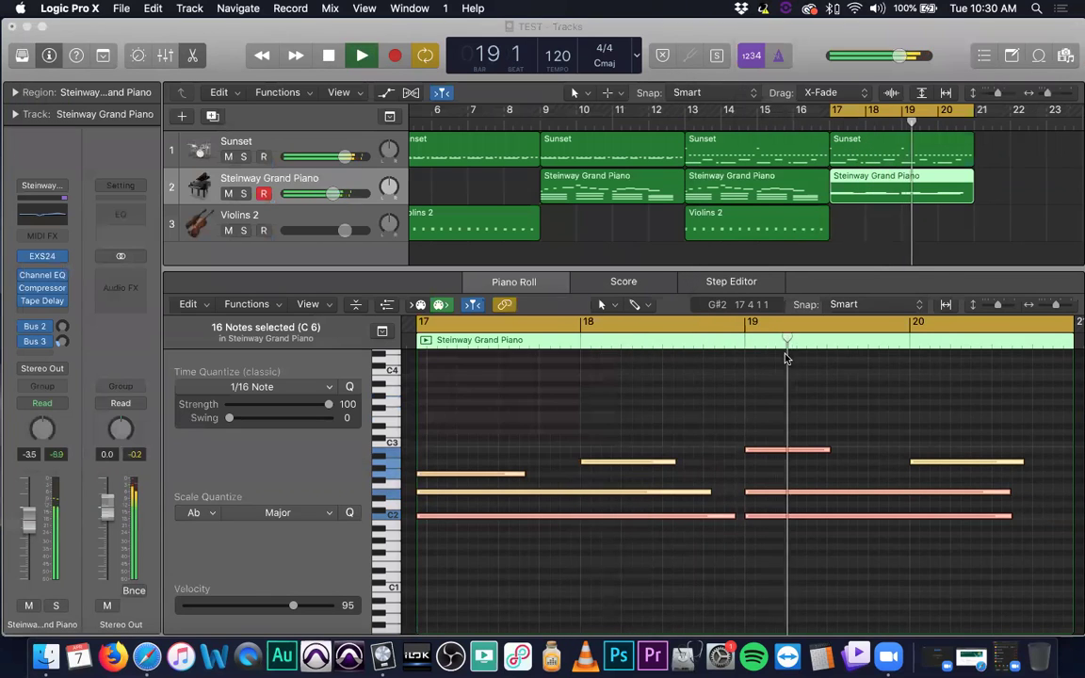
{"action": "left_click", "coordinate": [645, 386]}
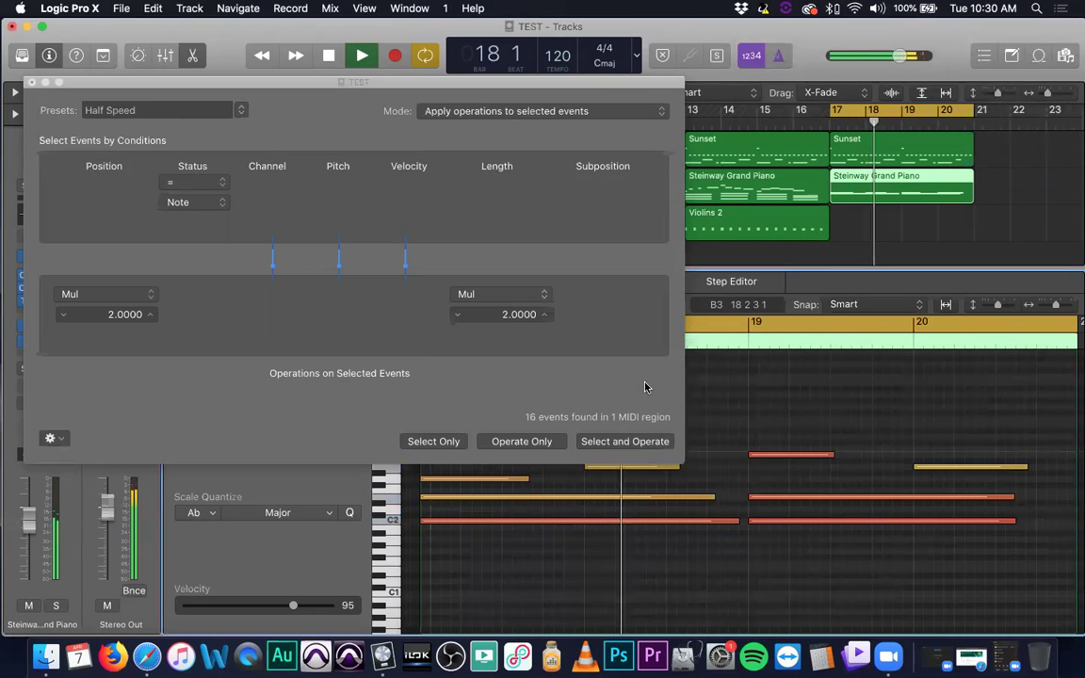
{"action": "key", "text": "space"}
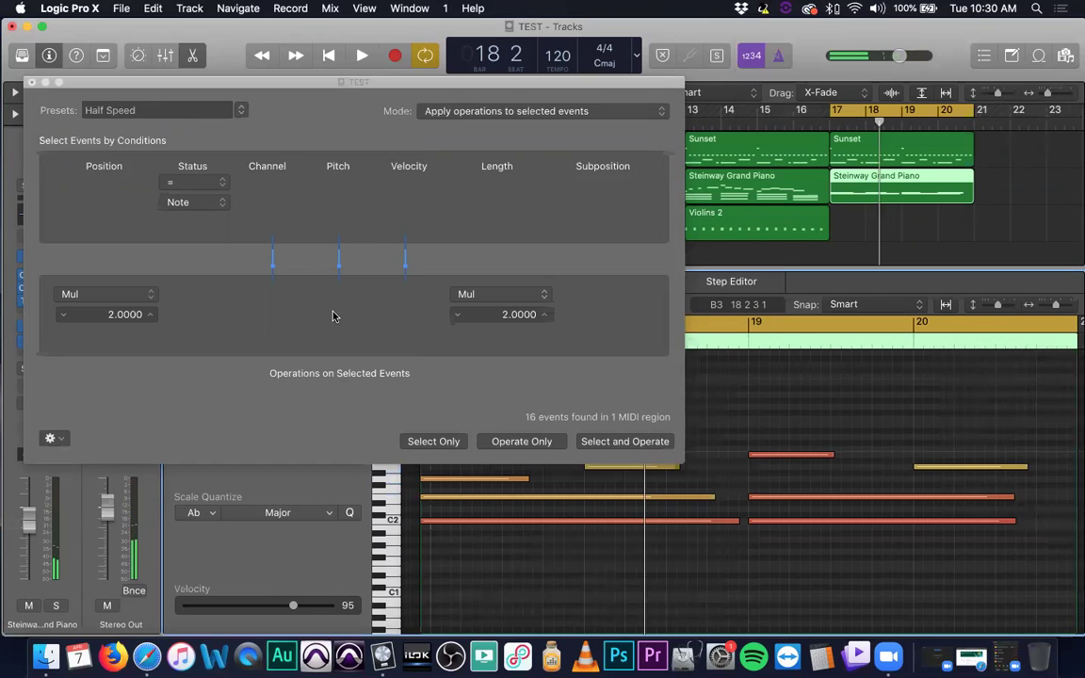
{"action": "key", "text": "super+z"}
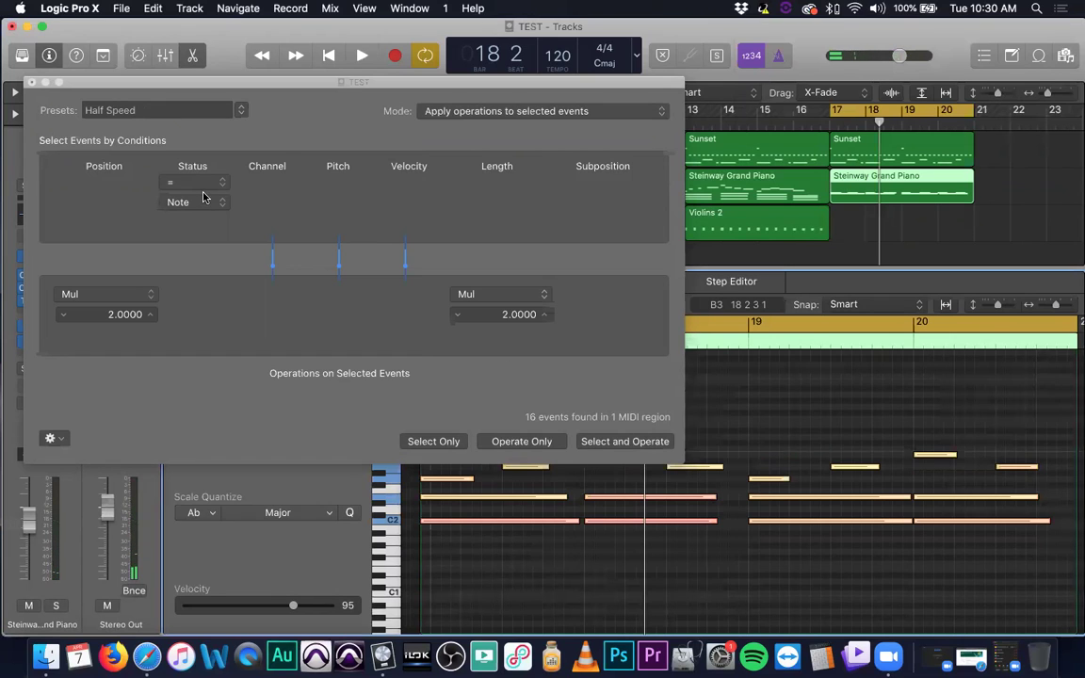
- Apply the Humanize preset to the selected piano notes, deselect them to inspect the result, and undo the humanizing
{"action": "left_click", "coordinate": [241, 110]}
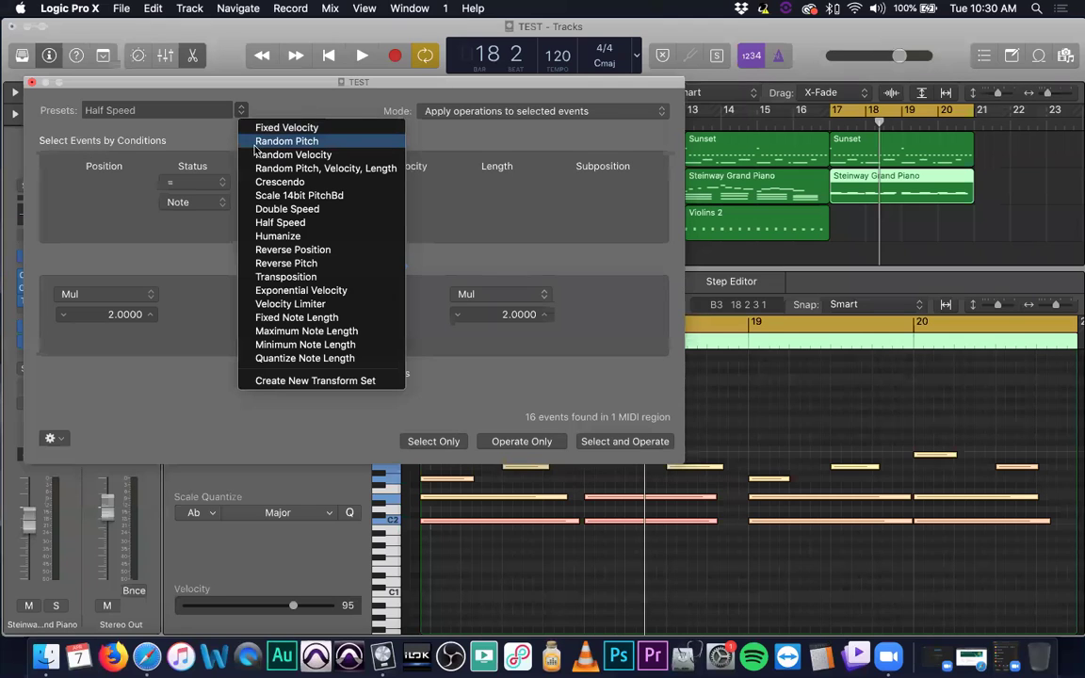
{"action": "left_click", "coordinate": [286, 237]}
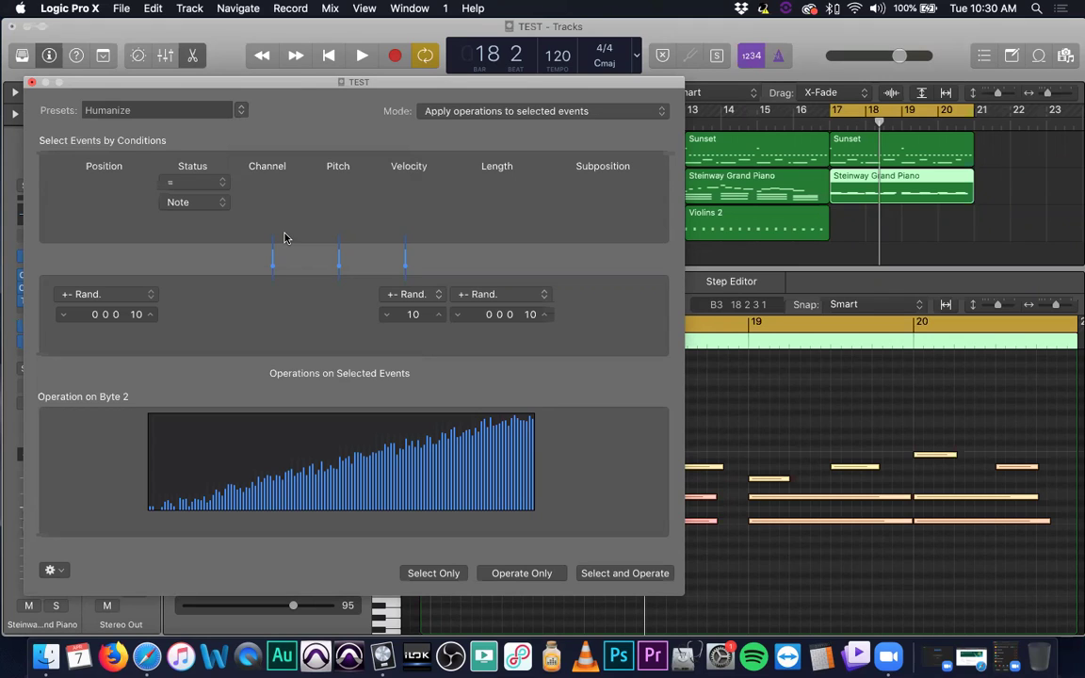
{"action": "left_click", "coordinate": [620, 573]}
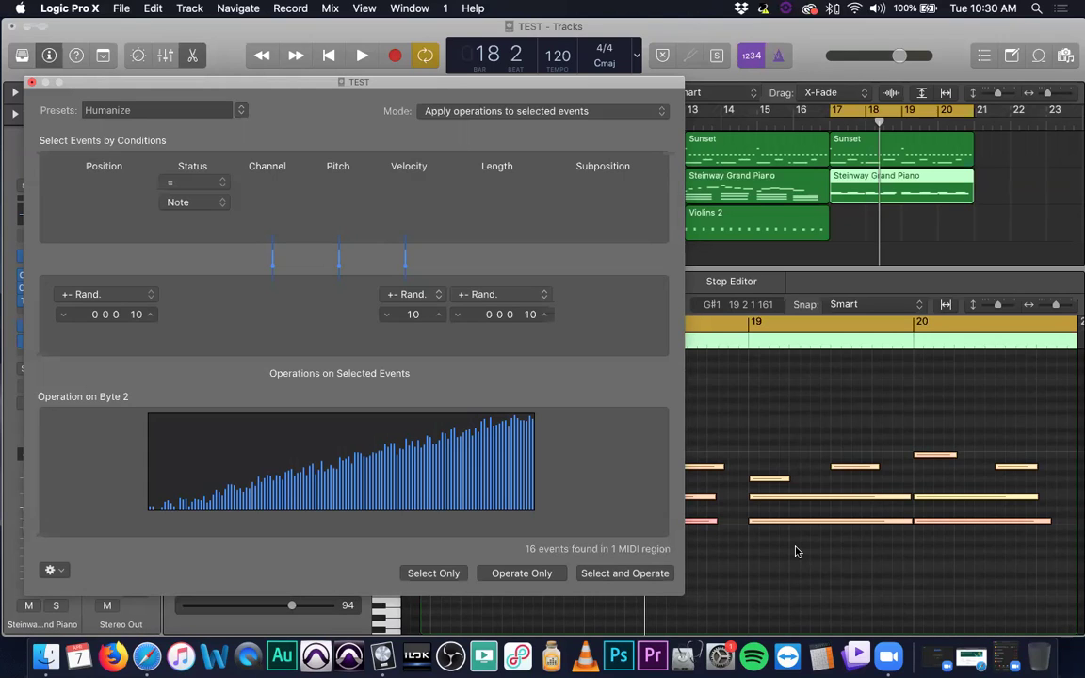
{"action": "left_click", "coordinate": [798, 548]}
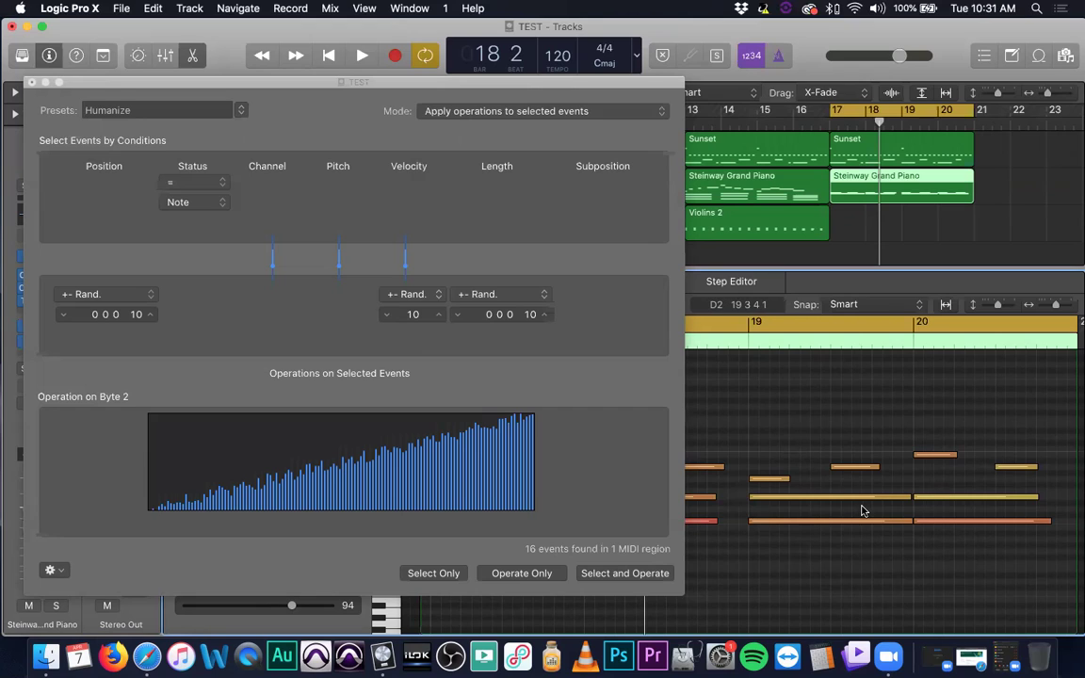
{"action": "key", "text": "super+a"}
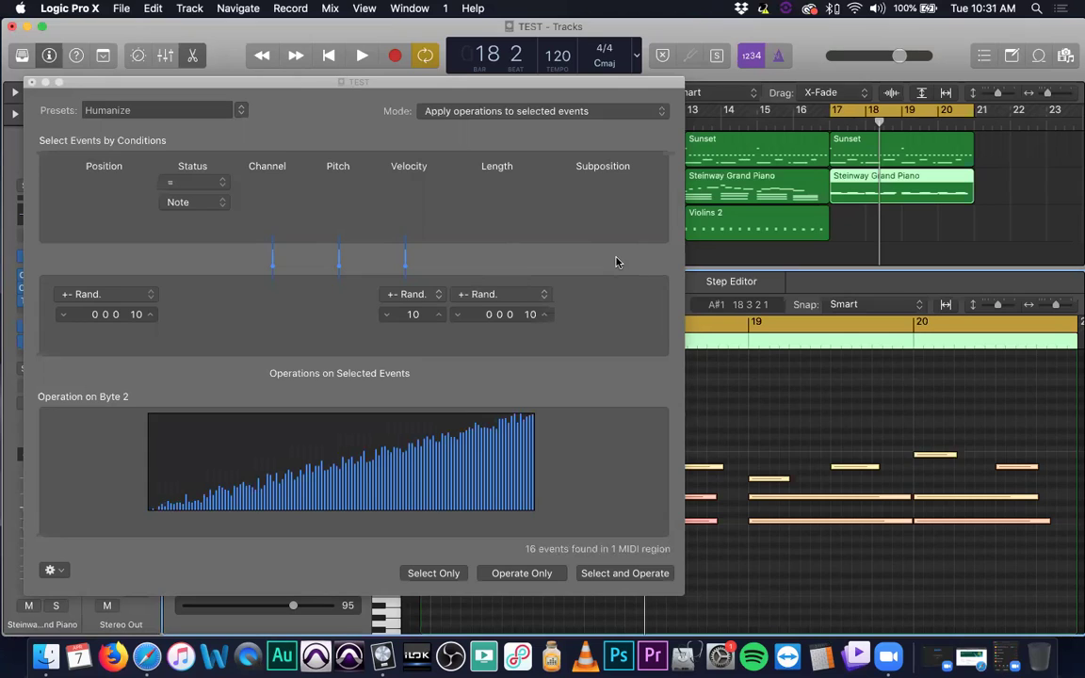
- Try to apply the Reverse Position preset to the selected piano notes and play the region briefly
{"action": "left_click", "coordinate": [240, 110]}
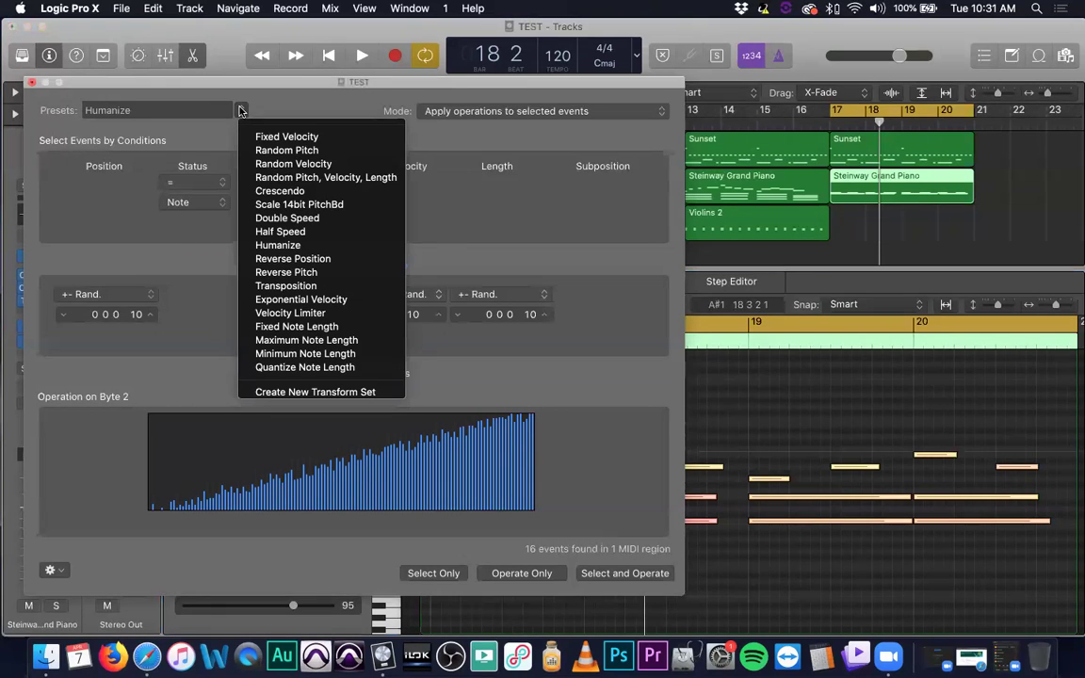
{"action": "left_click", "coordinate": [353, 268]}
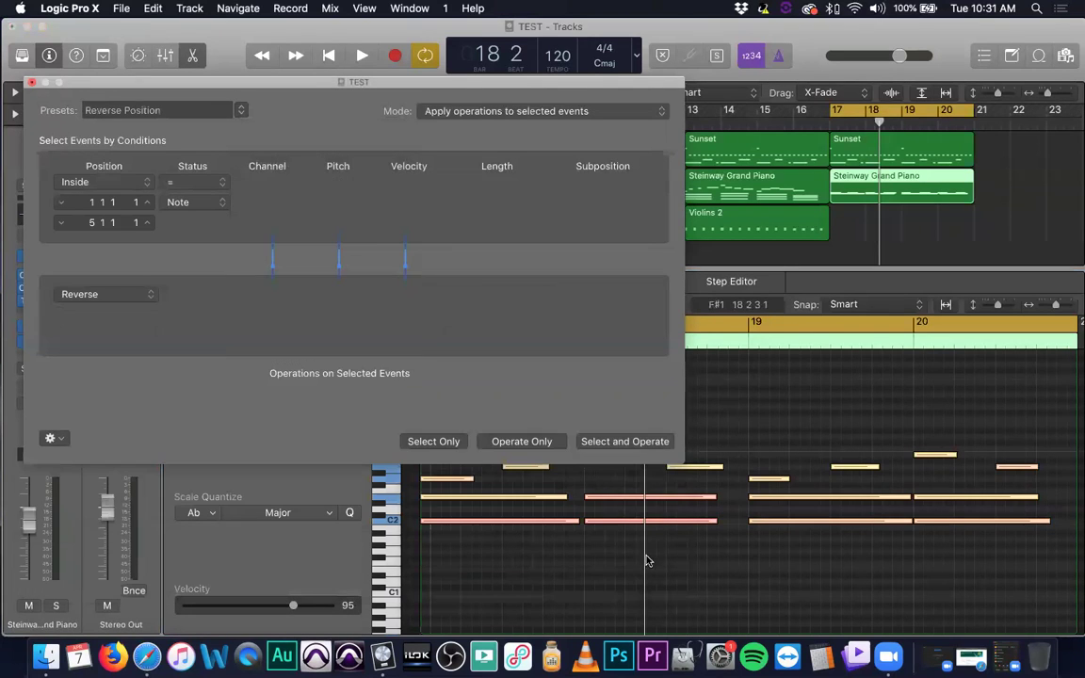
{"action": "left_click", "coordinate": [628, 444]}
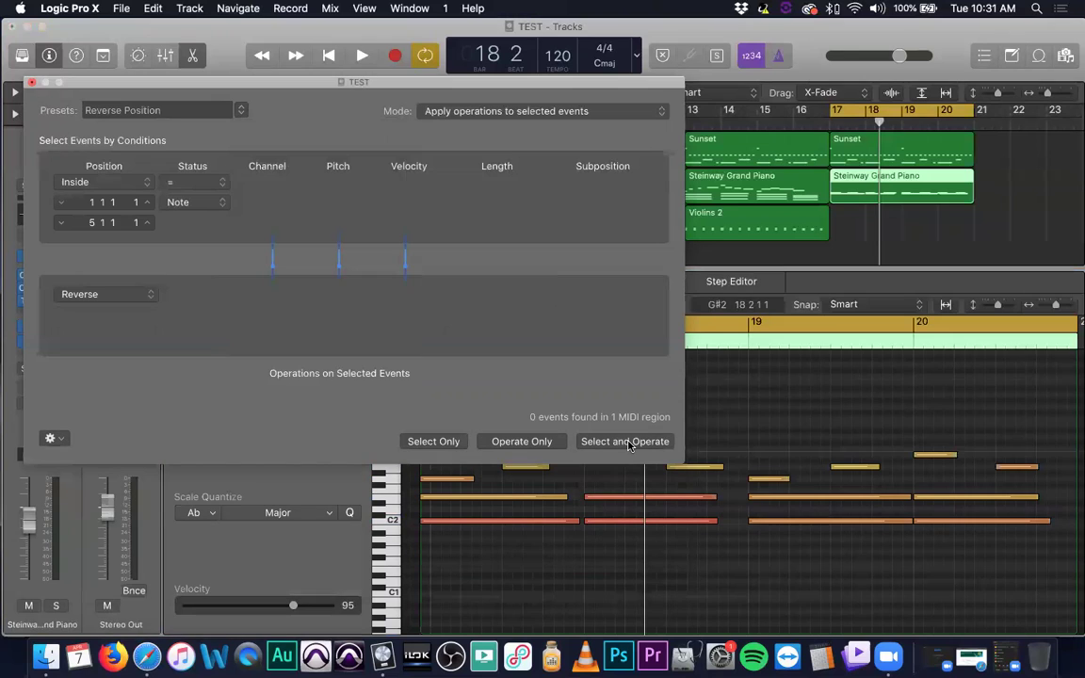
{"action": "key", "text": "space"}
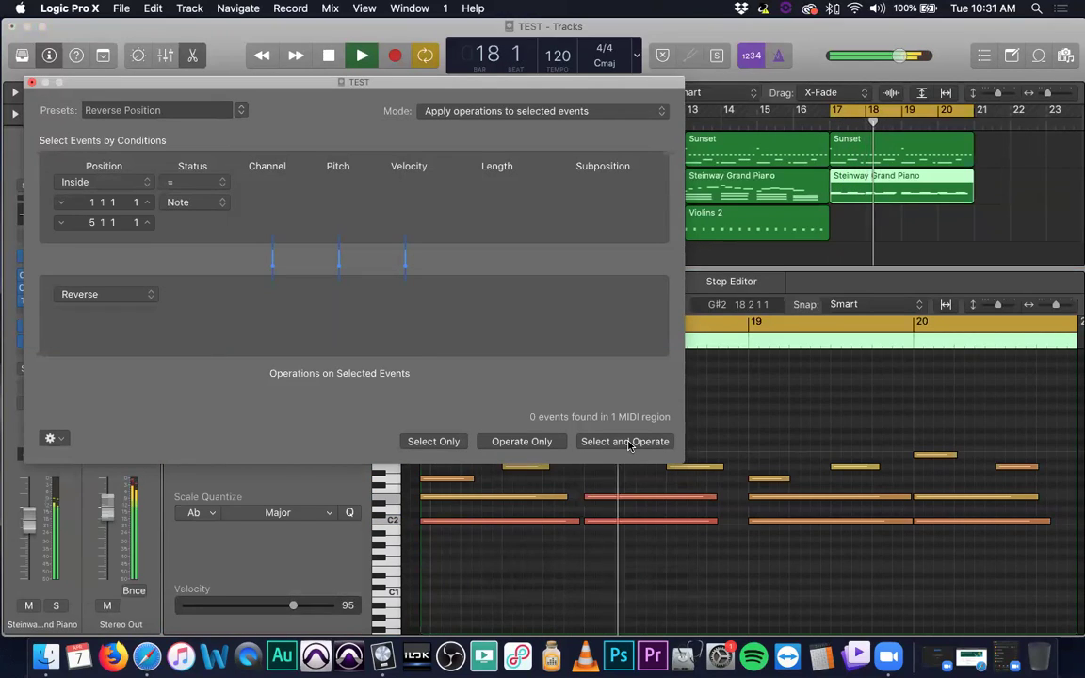
{"action": "key", "text": "space"}
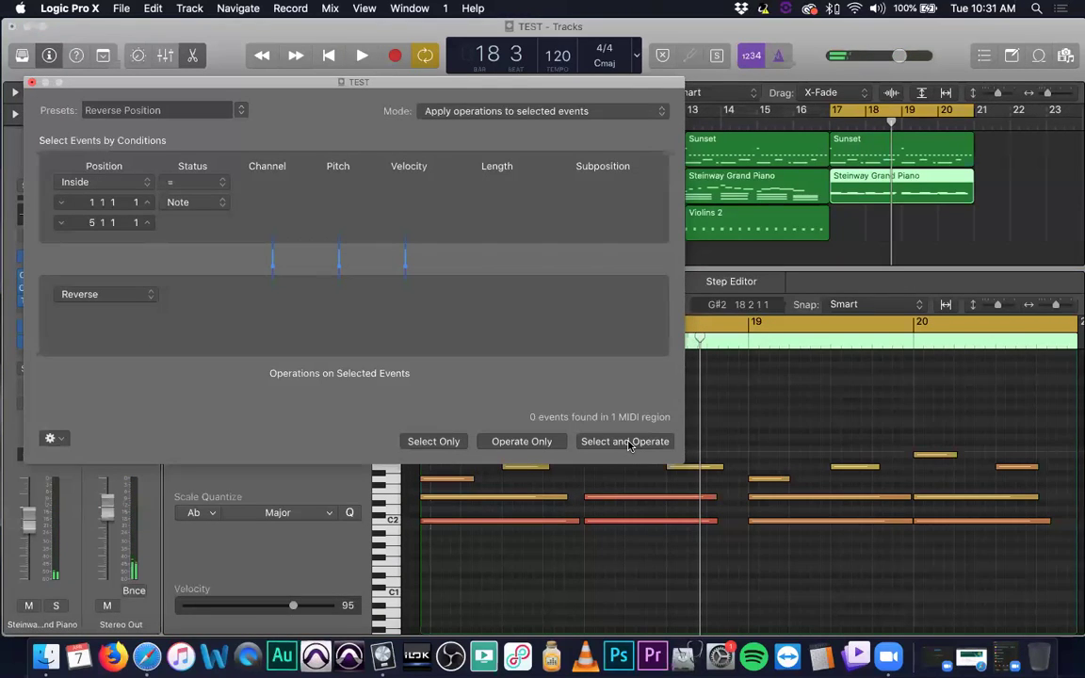
- Select all piano notes, try to apply Reverse Position a second time, and reselect the notes
{"action": "key", "text": "super+a"}
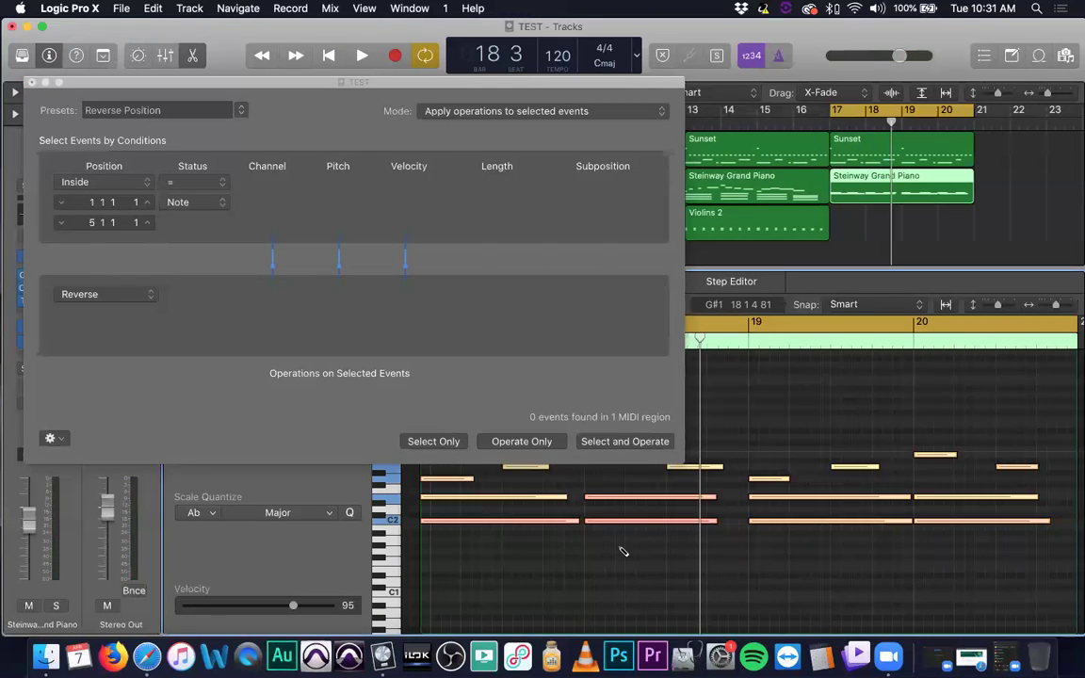
{"action": "left_click", "coordinate": [614, 441]}
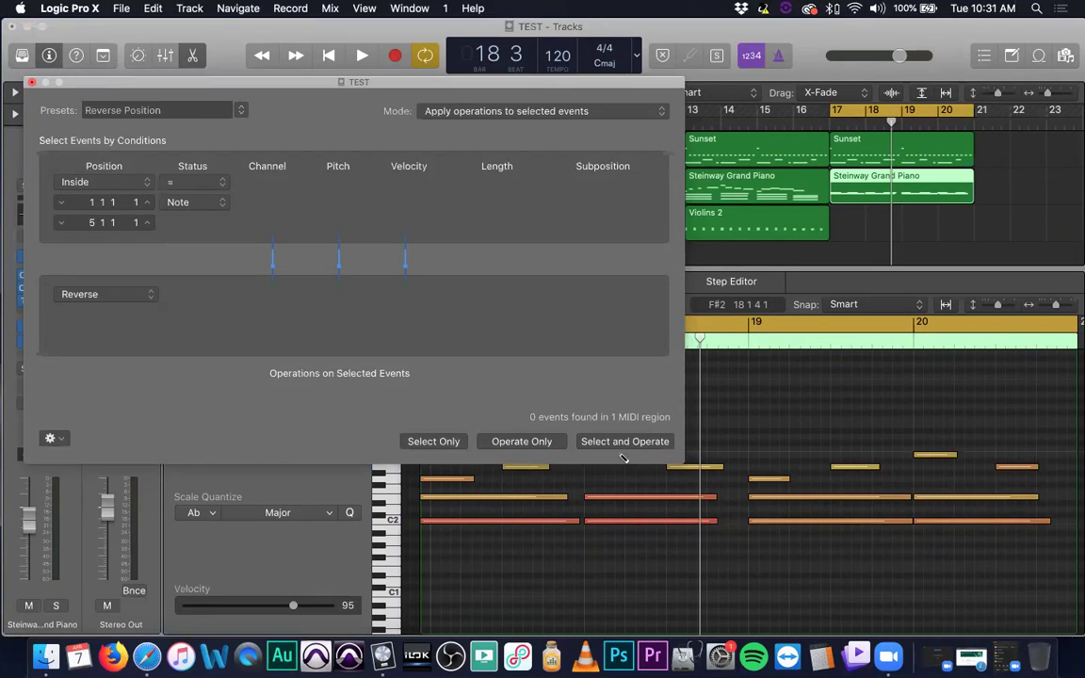
{"action": "key", "text": "super+a"}
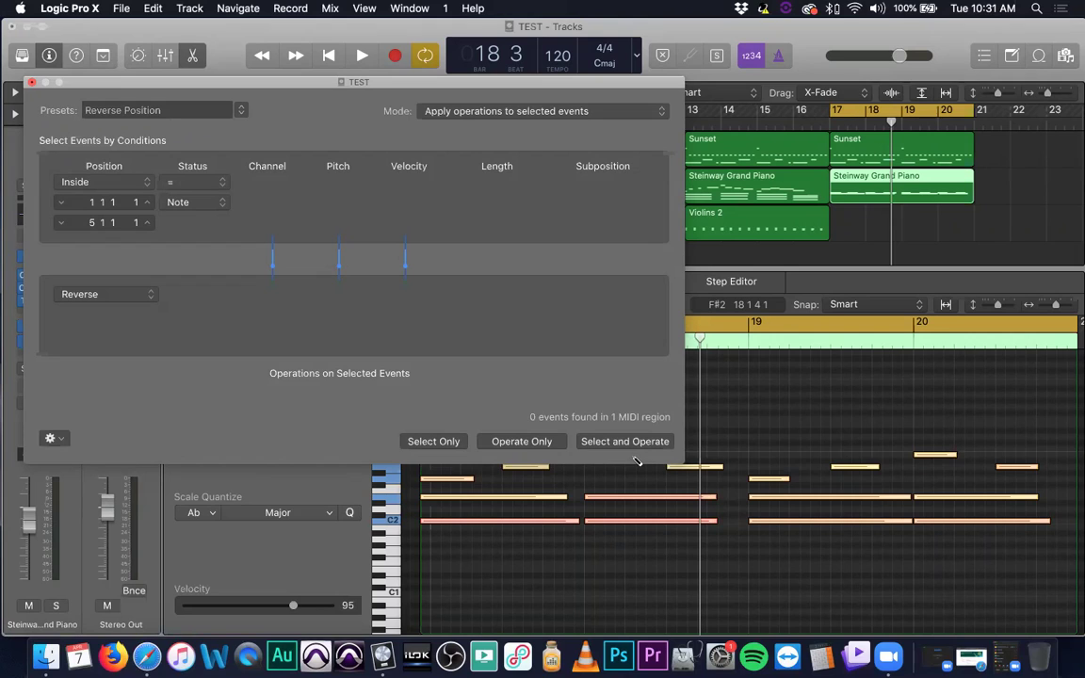
- Apply the Fixed Note Length transform preset to the Steinway Grand Piano notes starting at bar 17 and undo it
{"action": "left_click", "coordinate": [241, 111]}
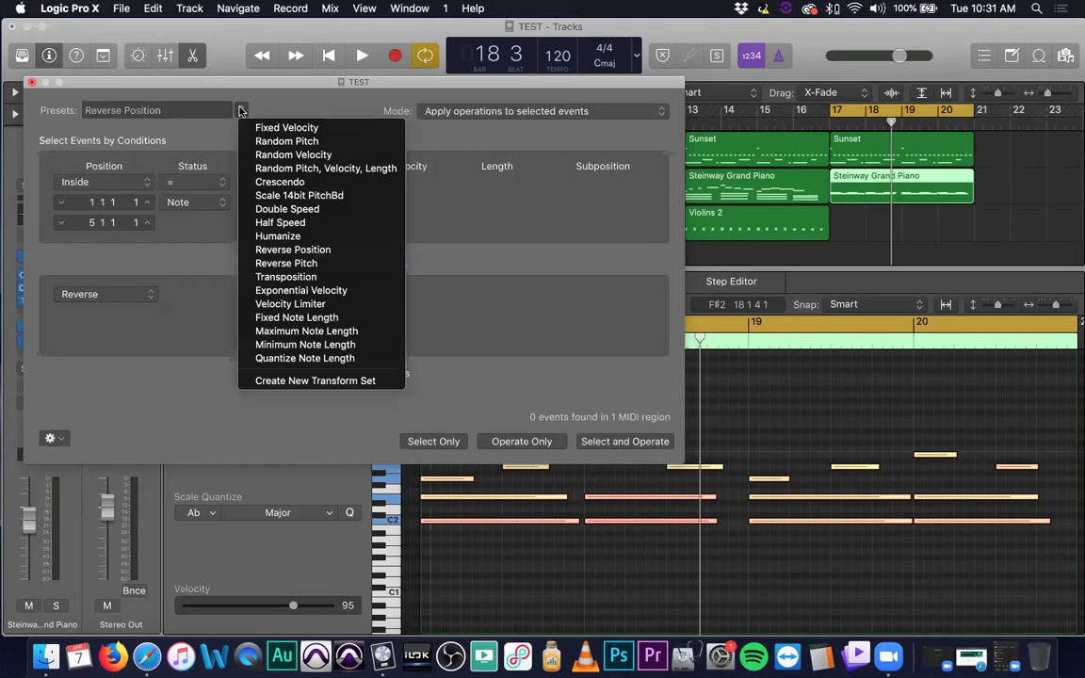
{"action": "left_click", "coordinate": [489, 222]}
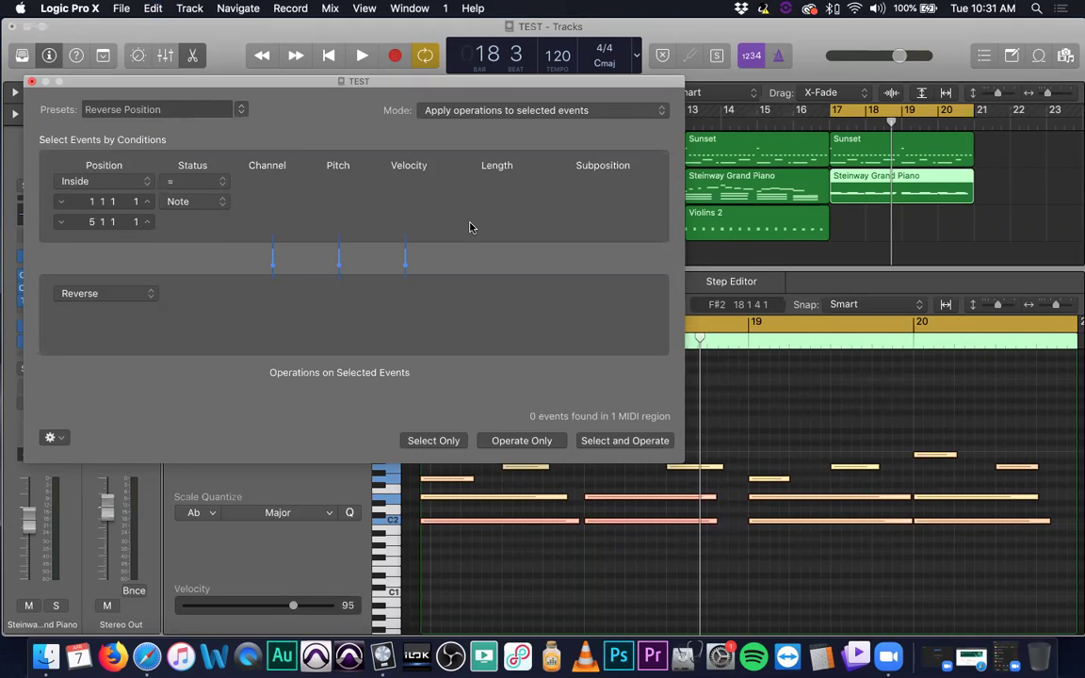
{"action": "left_click", "coordinate": [241, 111]}
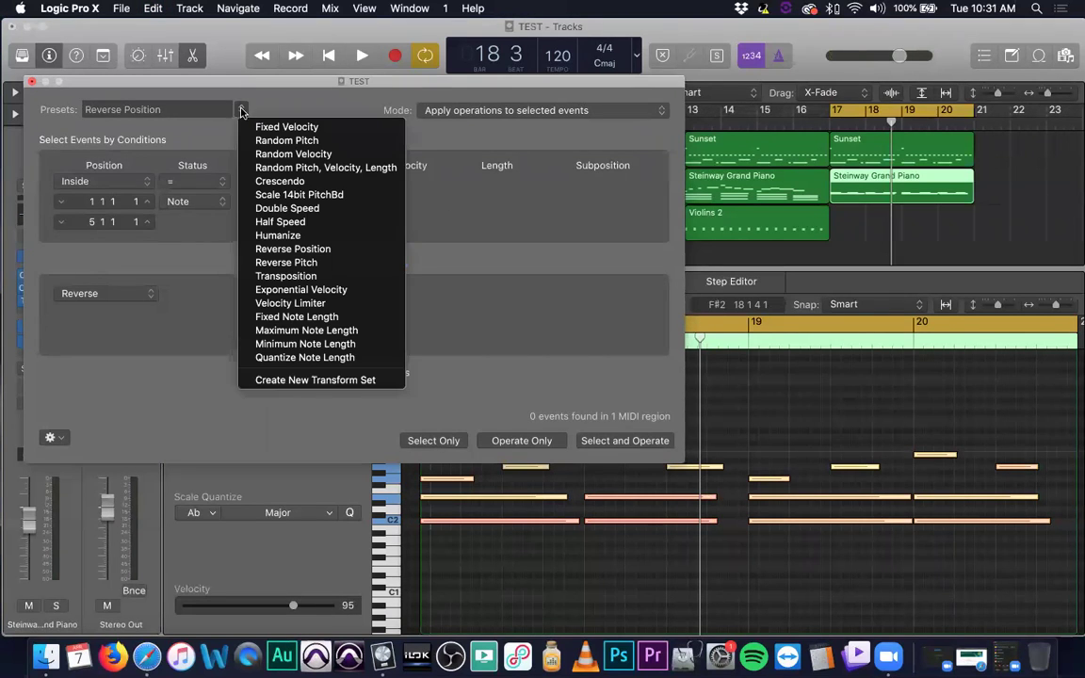
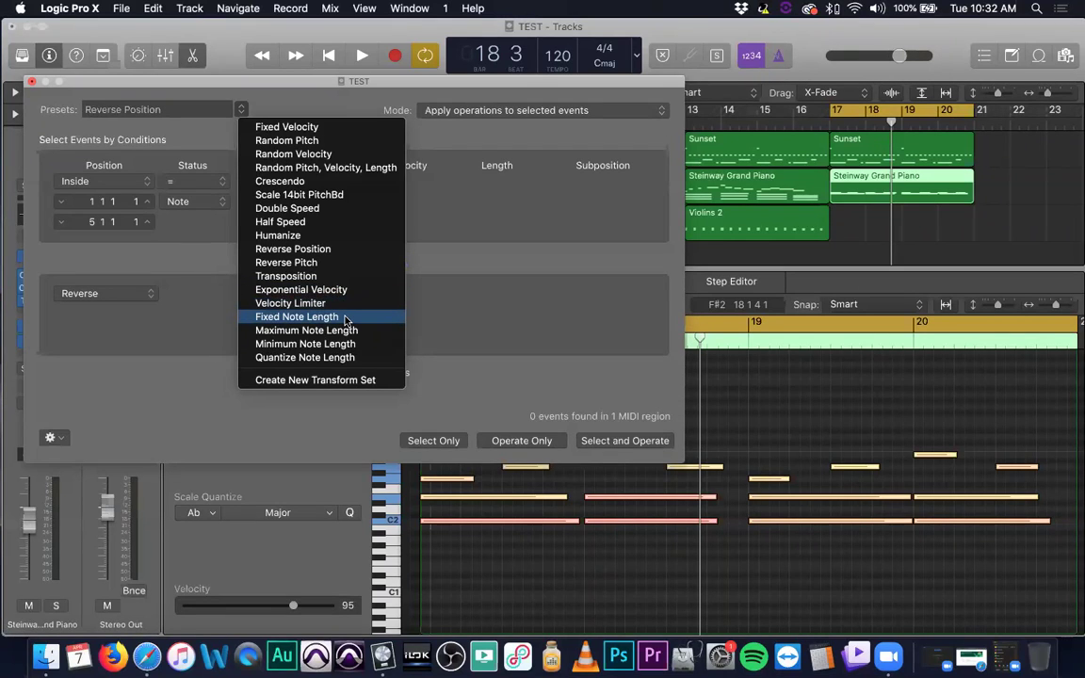
{"action": "left_click", "coordinate": [345, 317]}
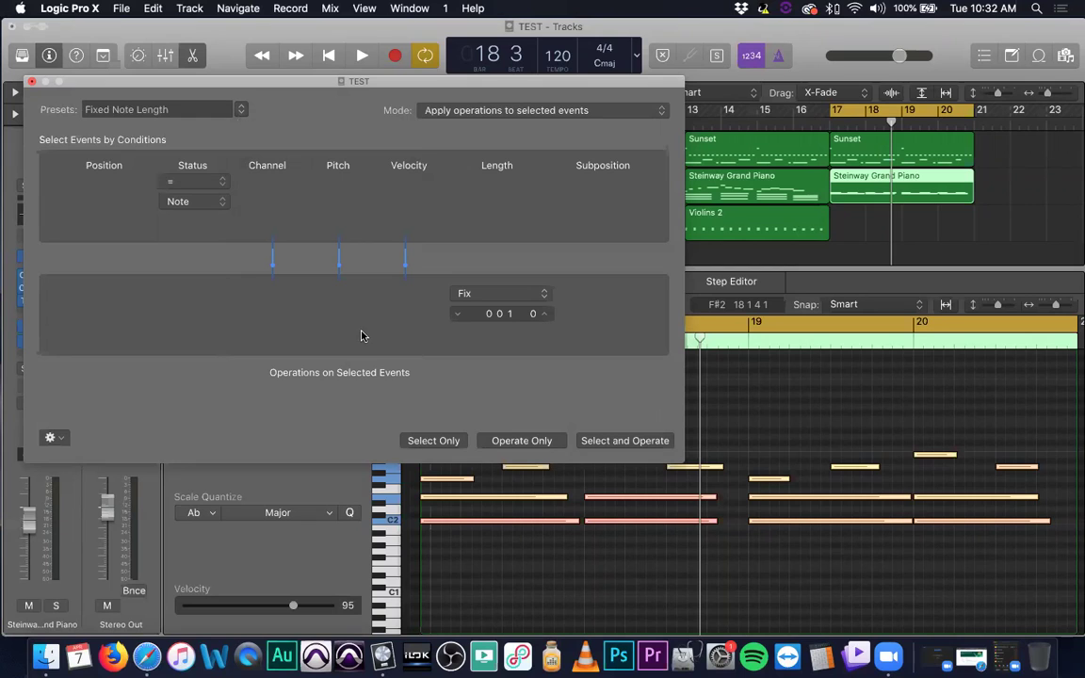
{"action": "left_click", "coordinate": [613, 440]}
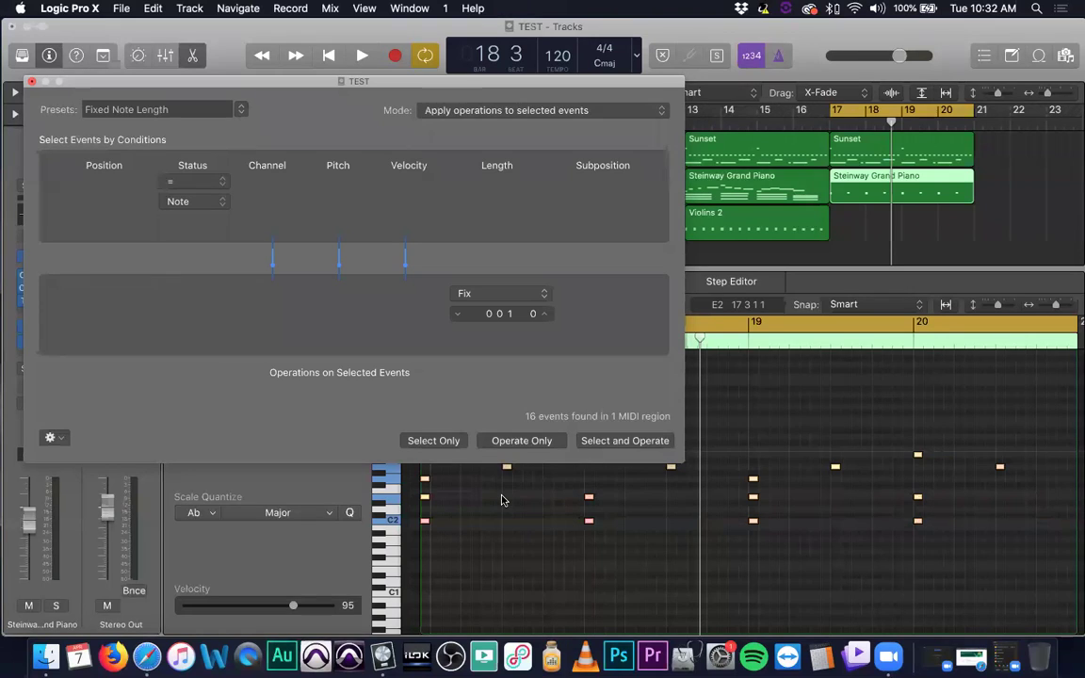
{"action": "key", "text": "Return"}
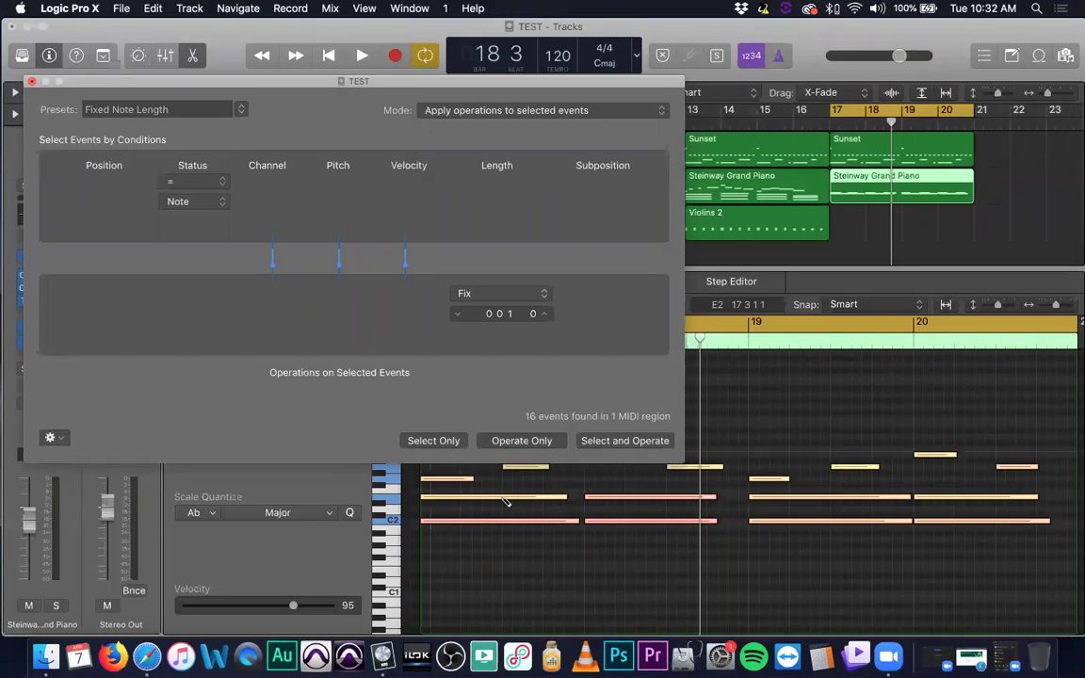
{"action": "scroll", "coordinate": [583, 475], "scroll_direction": "up", "scroll_amount": 1}
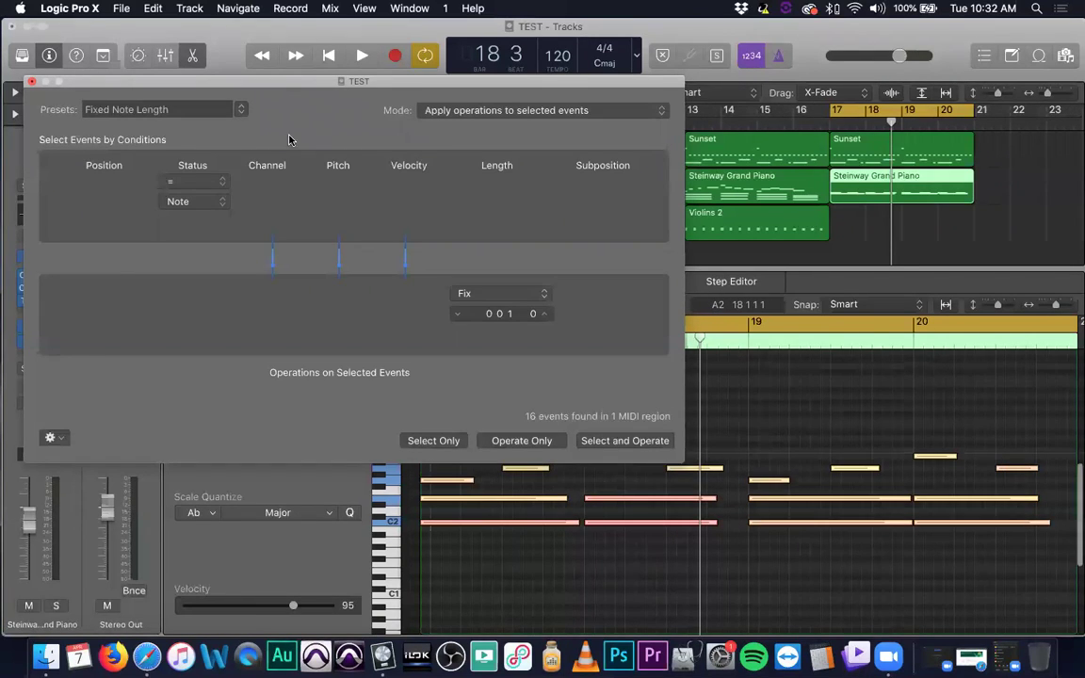
- Select and process the Steinway Grand Piano region's notes with the Quantize Note Length transform preset
{"action": "left_click", "coordinate": [240, 109]}
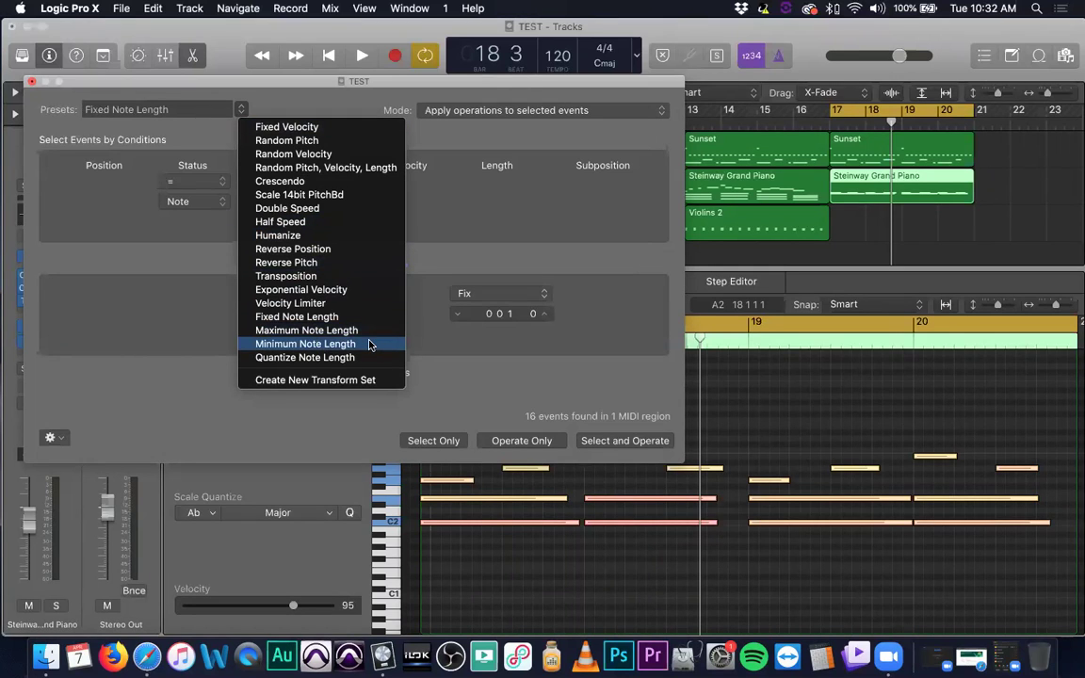
{"action": "left_click", "coordinate": [374, 363]}
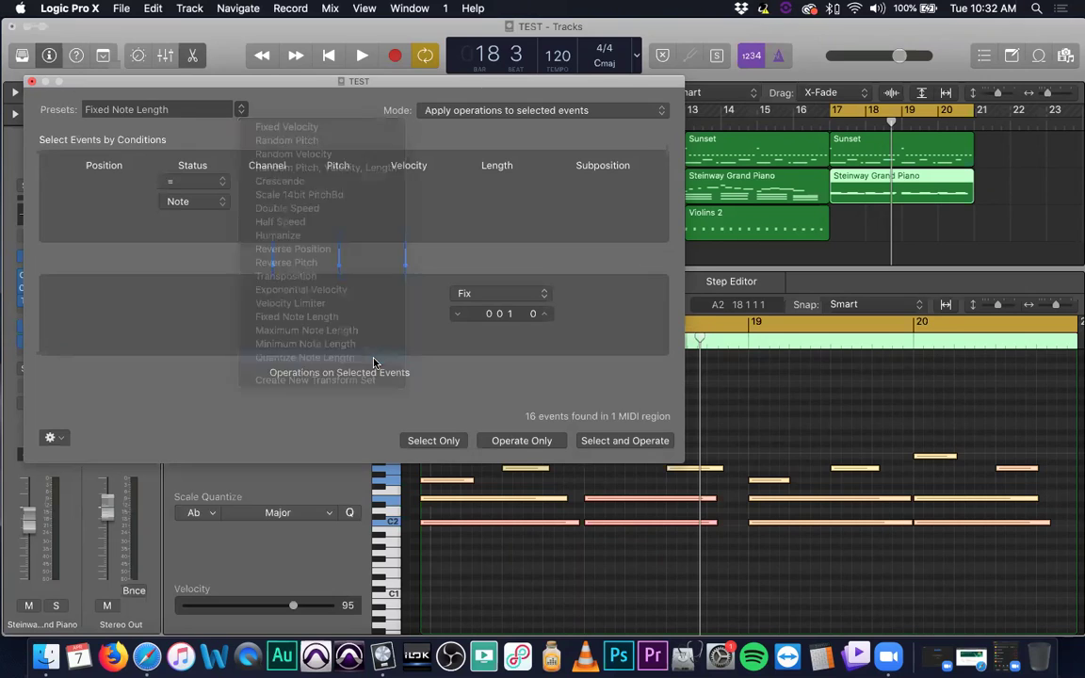
{"action": "left_click", "coordinate": [603, 441]}
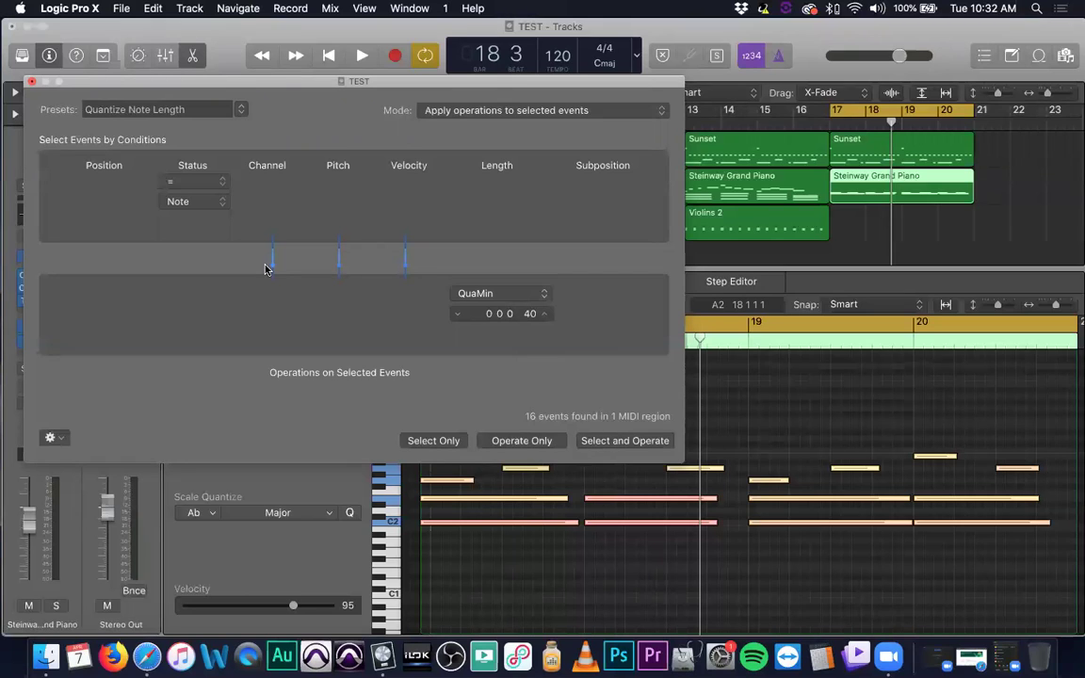
{"action": "left_click", "coordinate": [241, 110]}
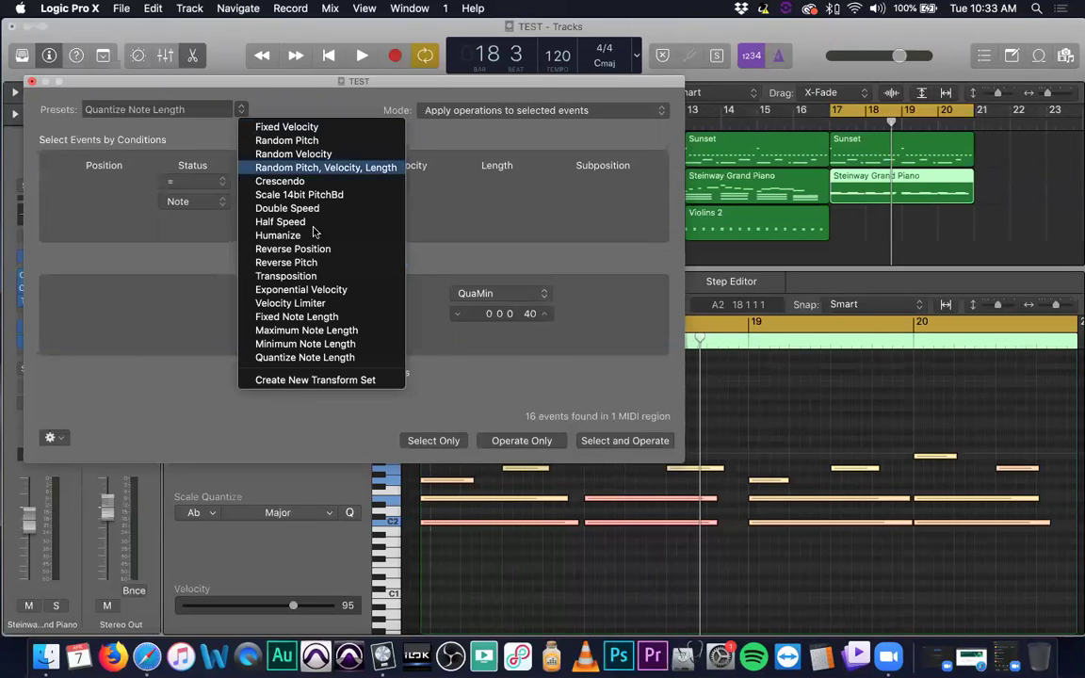
{"action": "left_click", "coordinate": [348, 380]}
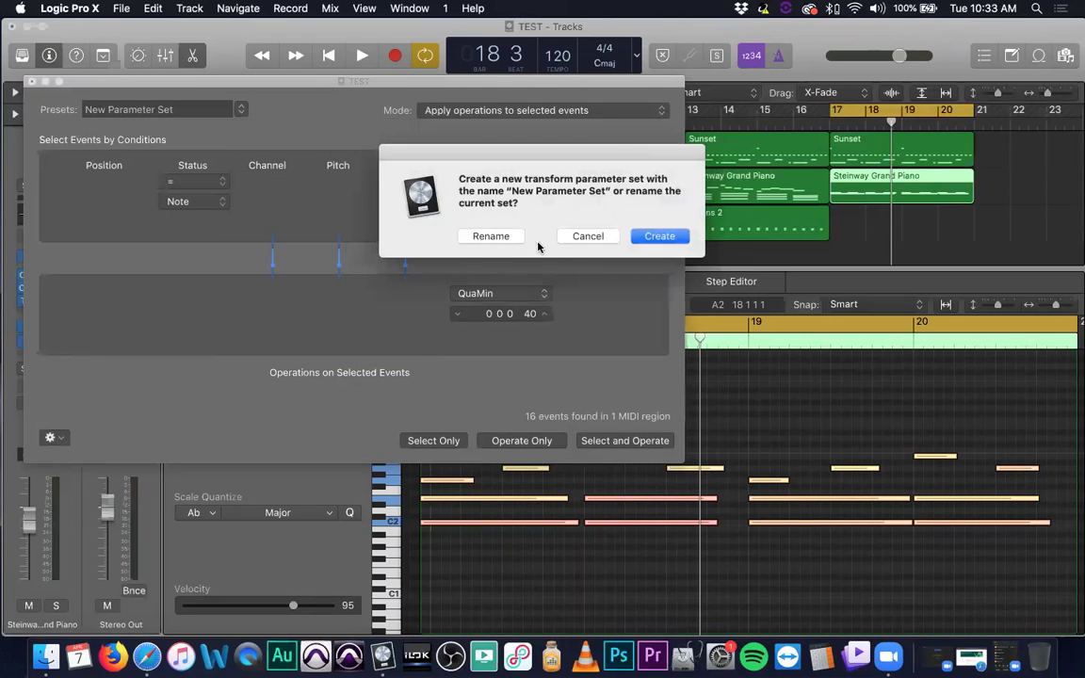
{"action": "left_click", "coordinate": [577, 238]}
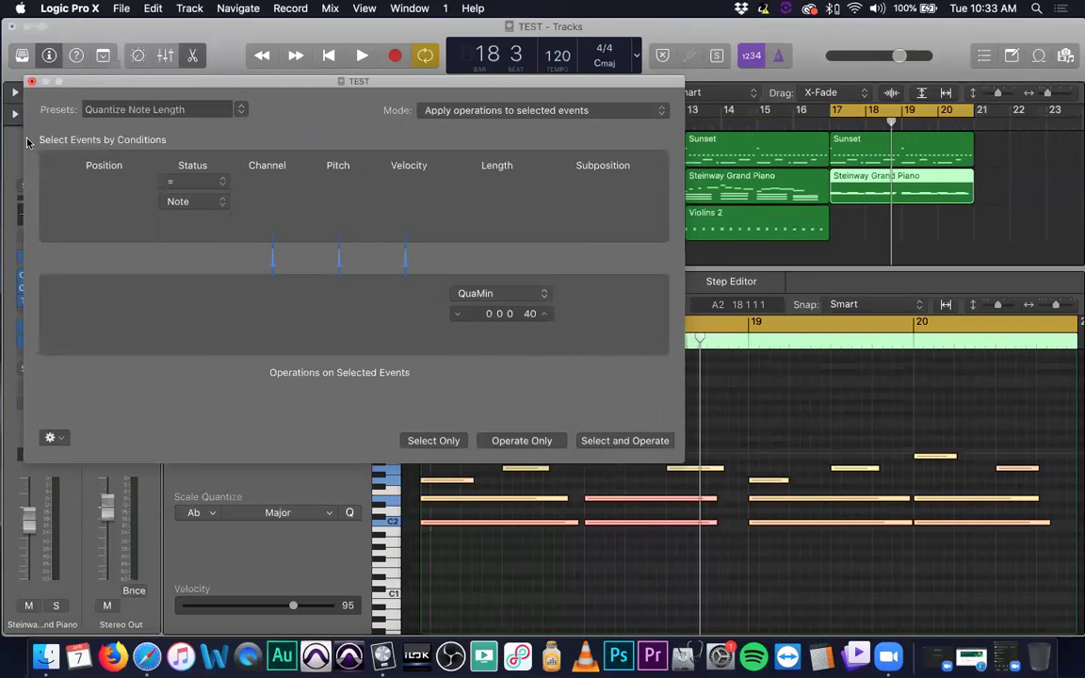
{"action": "left_click", "coordinate": [240, 111]}
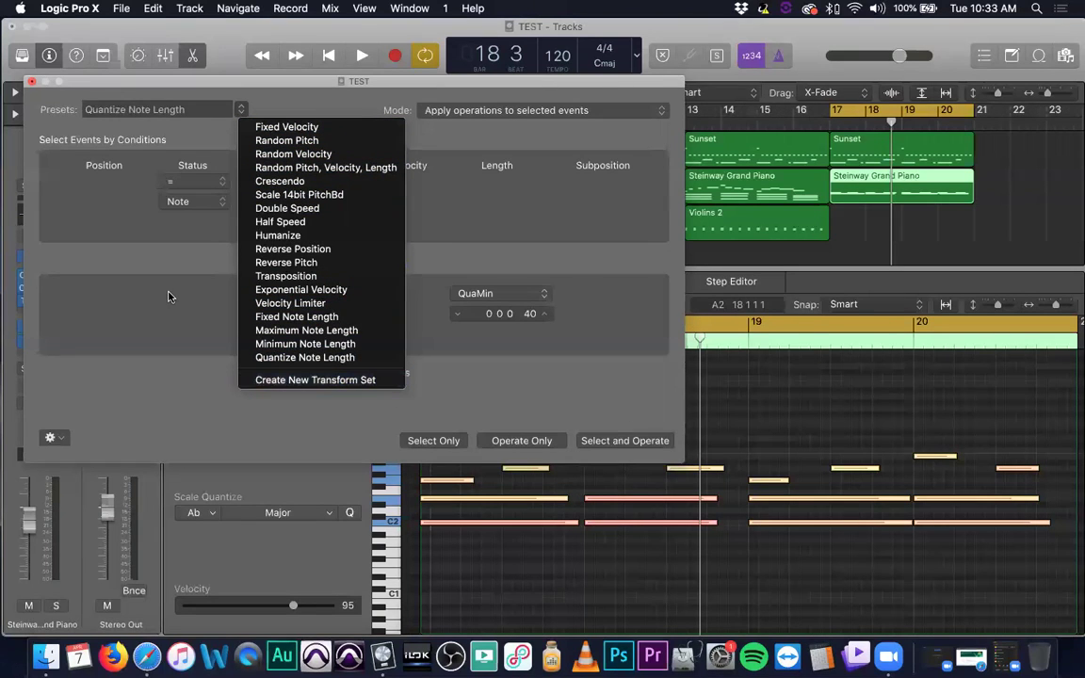
{"action": "left_click", "coordinate": [115, 231]}
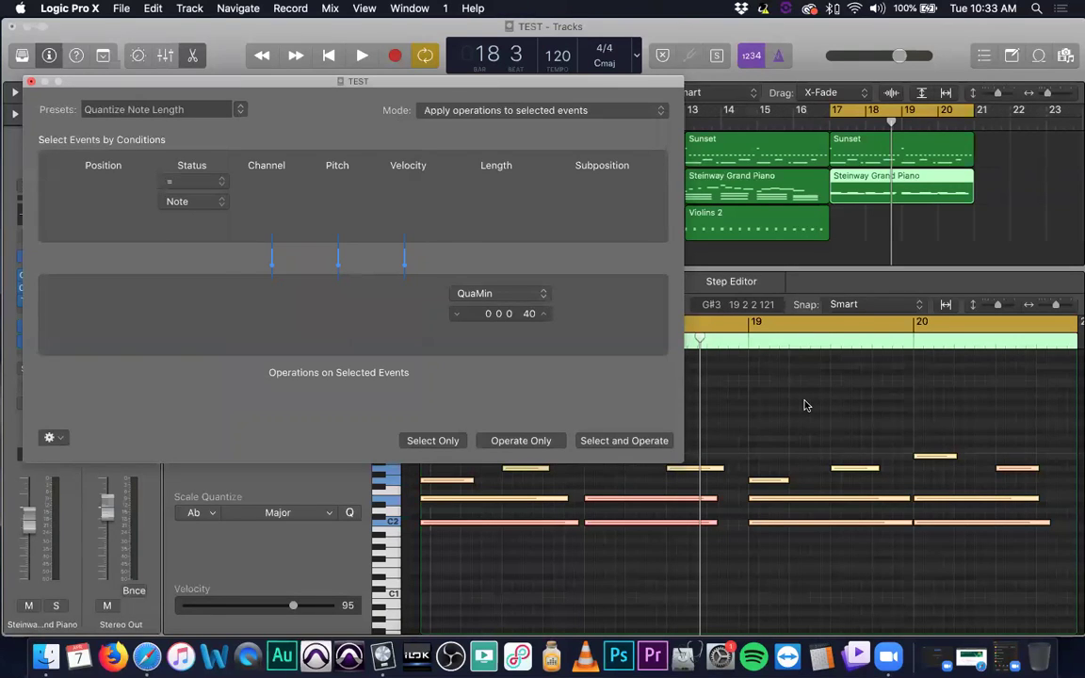
- Close the MIDI Transform window and select the Violins 2 track with the playhead at bar 17
{"action": "left_click", "coordinate": [32, 85]}
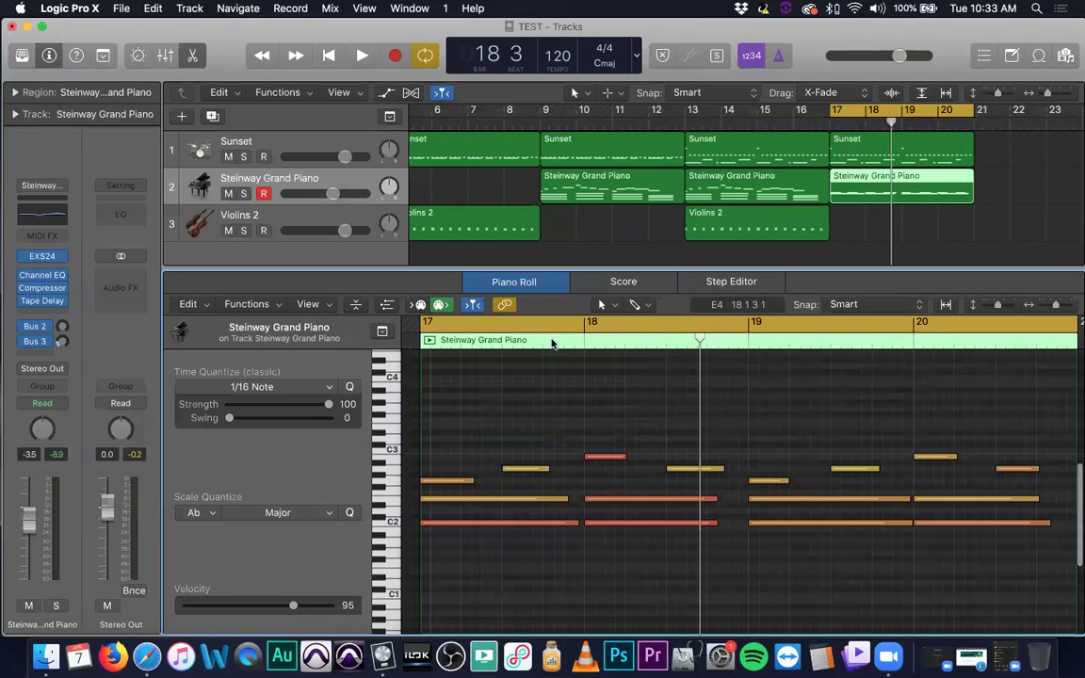
{"action": "key", "text": "Down"}
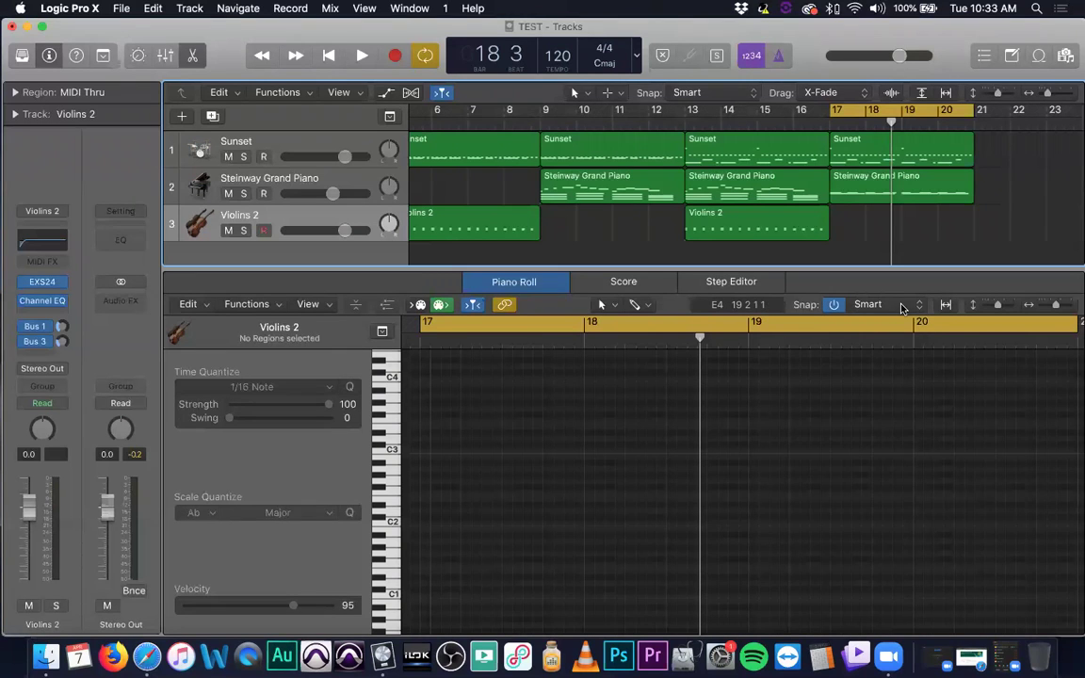
{"action": "key", "text": "Return"}
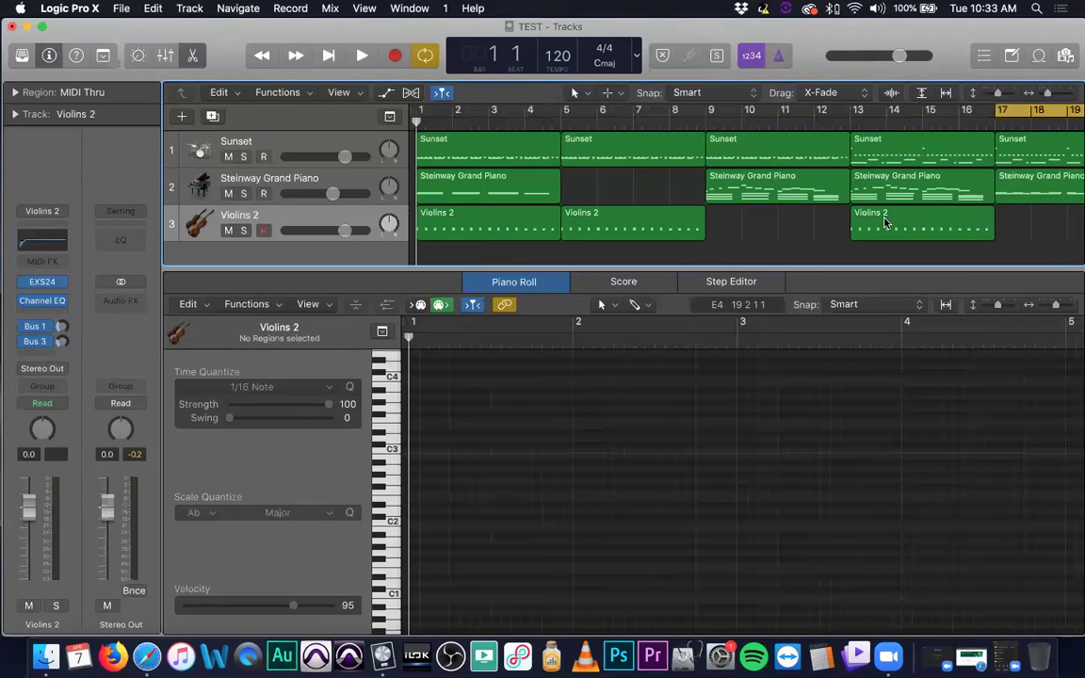
{"action": "key", "text": "space"}
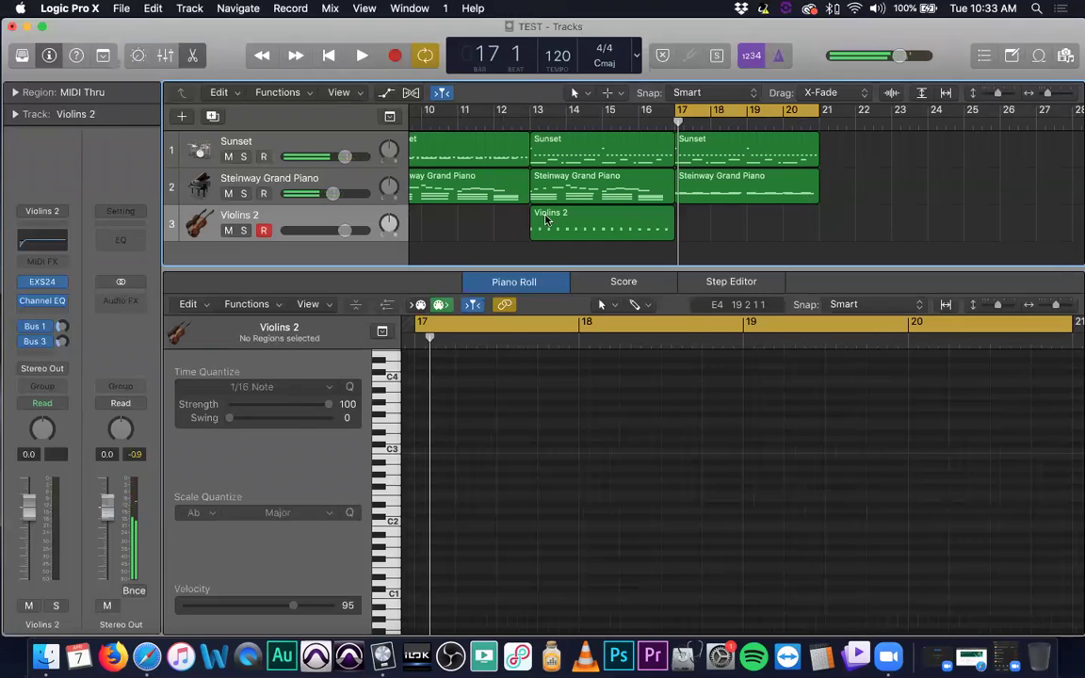
{"action": "left_click", "coordinate": [292, 181]}
{"action": "left_click", "coordinate": [303, 221]}
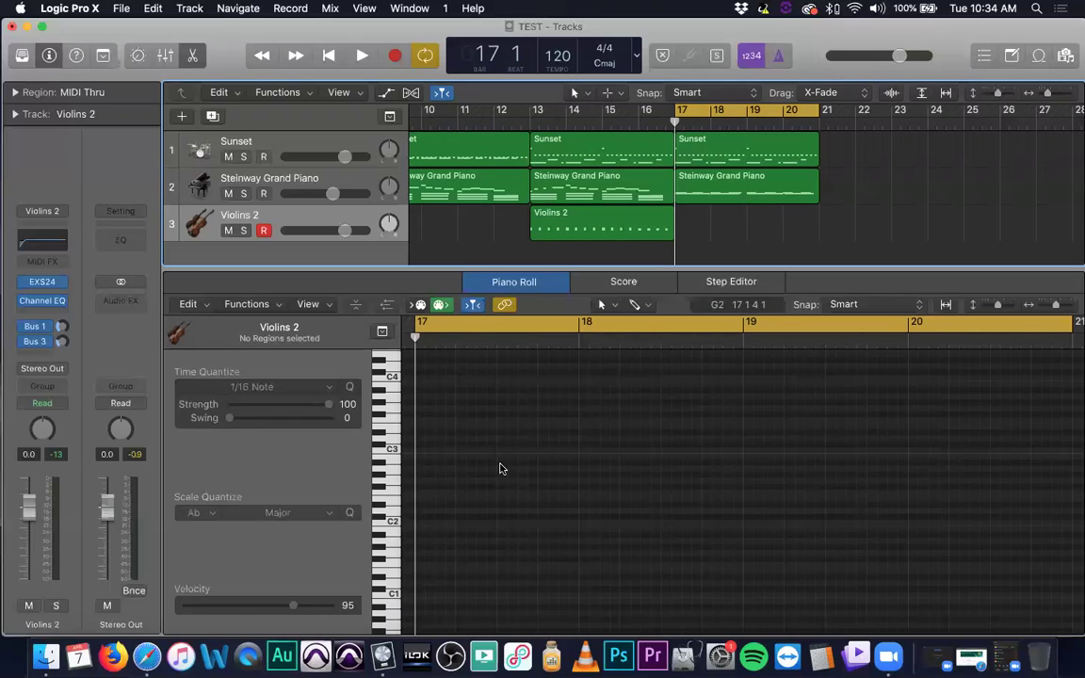
- Set the Piano Roll's primary tool to the Pencil and its secondary tool to the Pointer
{"action": "key", "text": "t"}
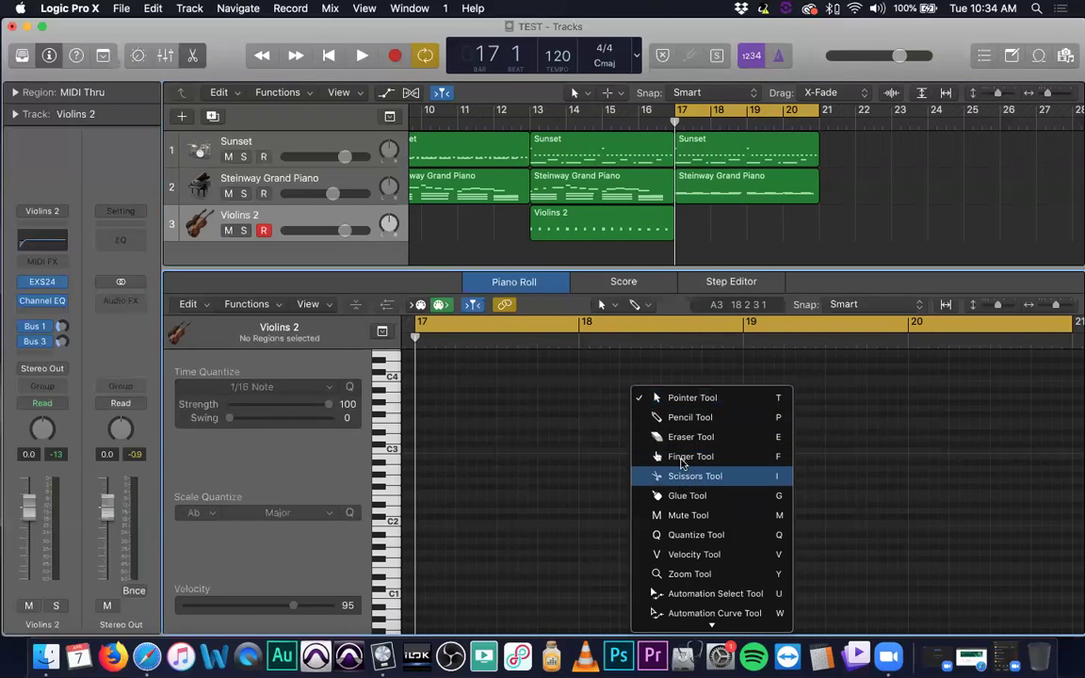
{"action": "left_click", "coordinate": [692, 419]}
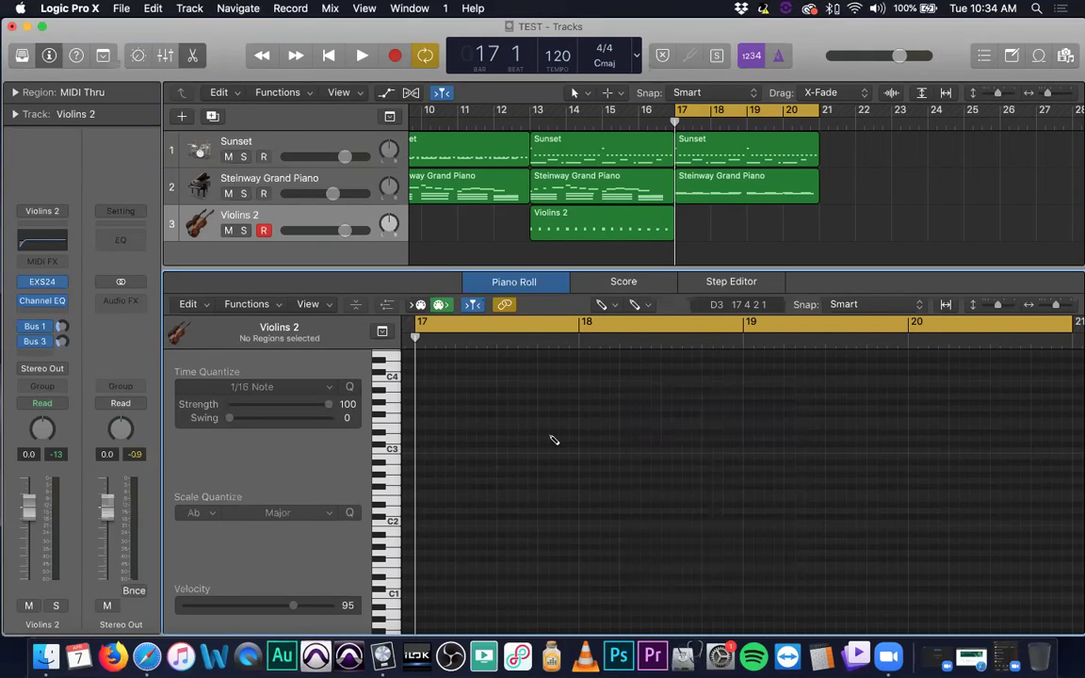
{"action": "key", "text": "t"}
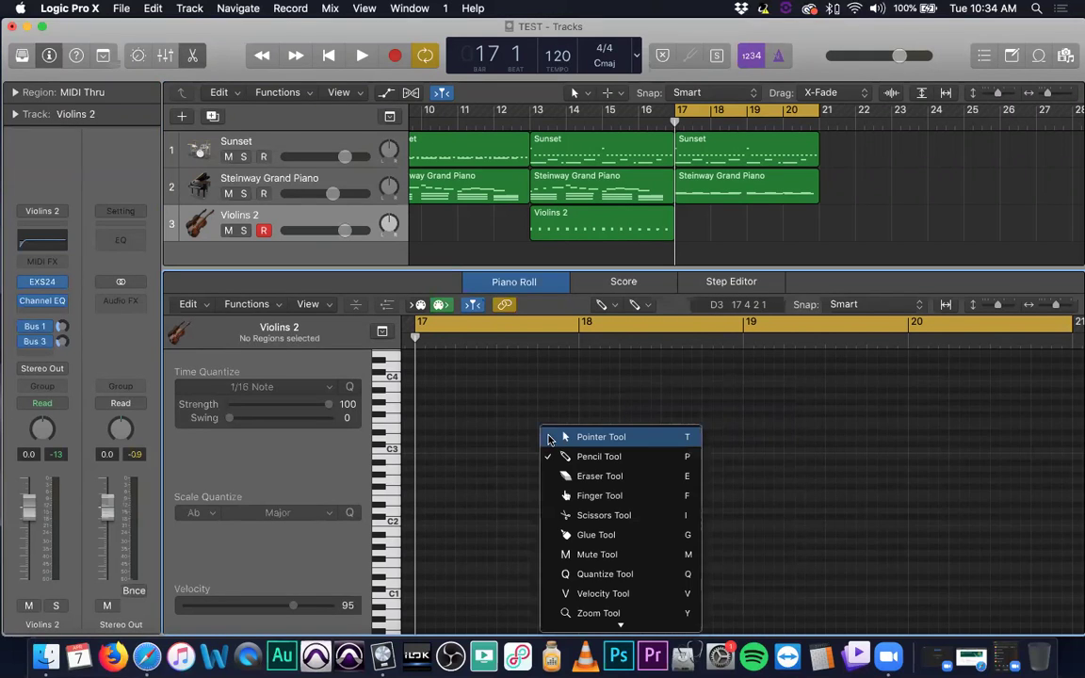
{"action": "left_click", "coordinate": [601, 438]}
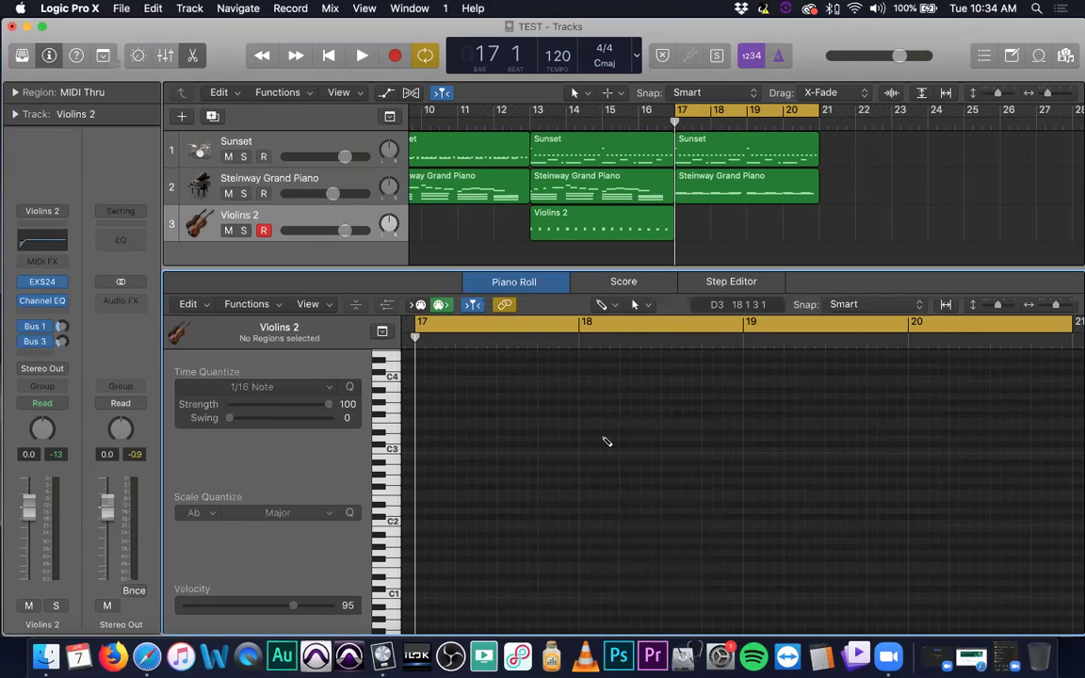
- Switch the Piano Roll's primary tool back to the Pointer
{"action": "key", "text": "t"}
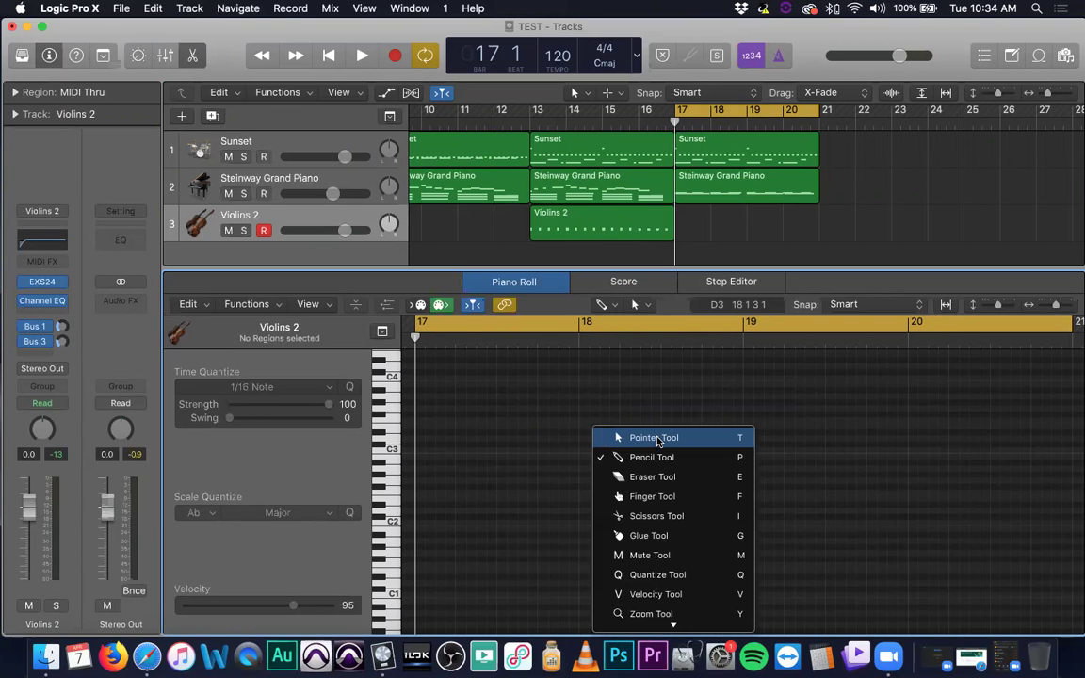
{"action": "key", "text": "v"}
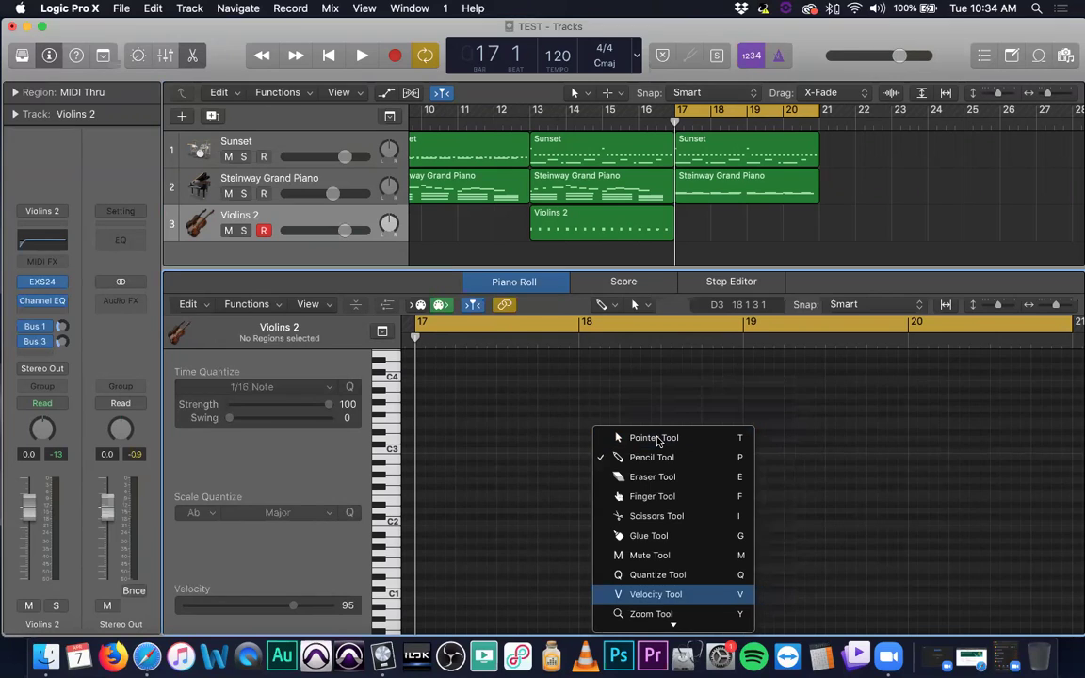
{"action": "key", "text": "t"}
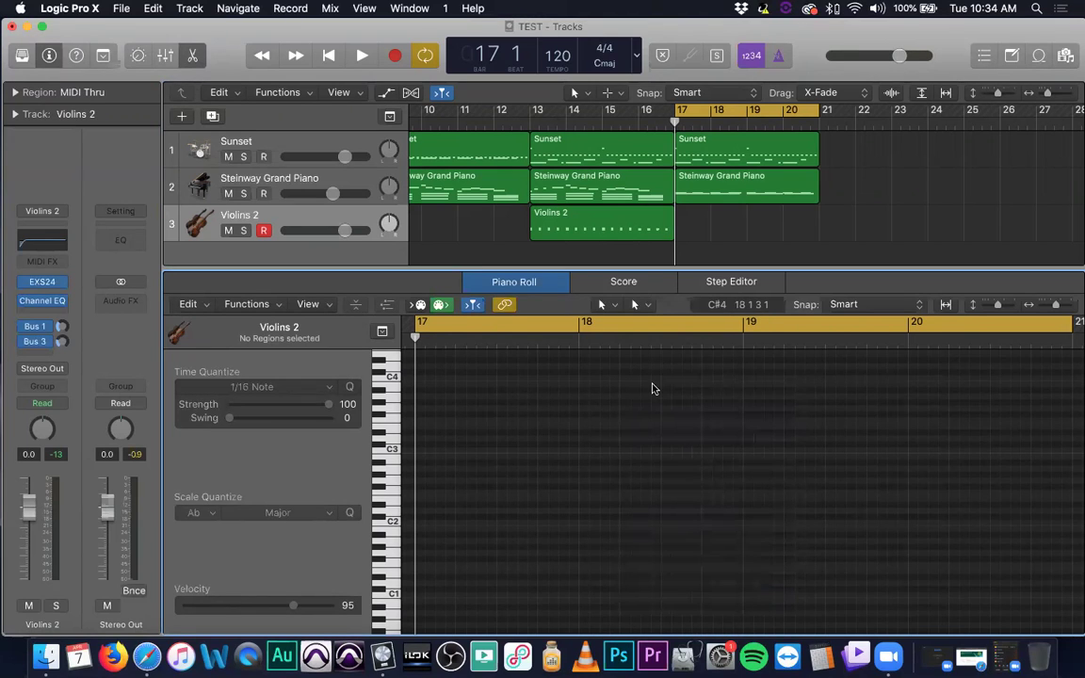
- Draw a trial note with the Pencil tool in bar 17 of the Violins 2 track and undo it
{"action": "key", "text": "t"}
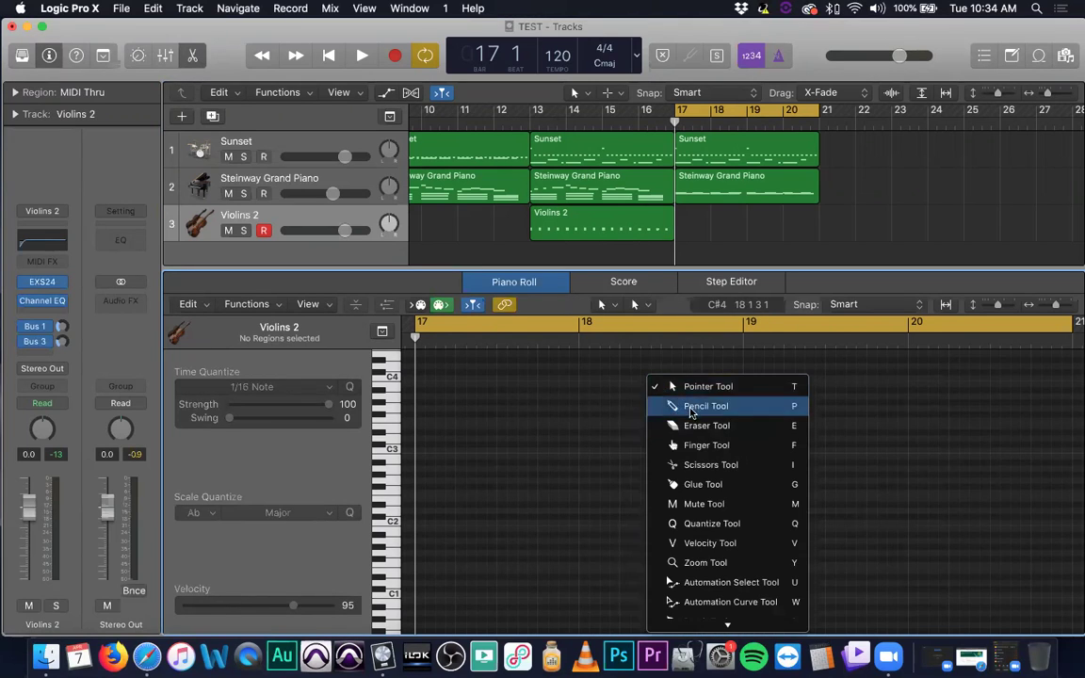
{"action": "left_click", "coordinate": [659, 405]}
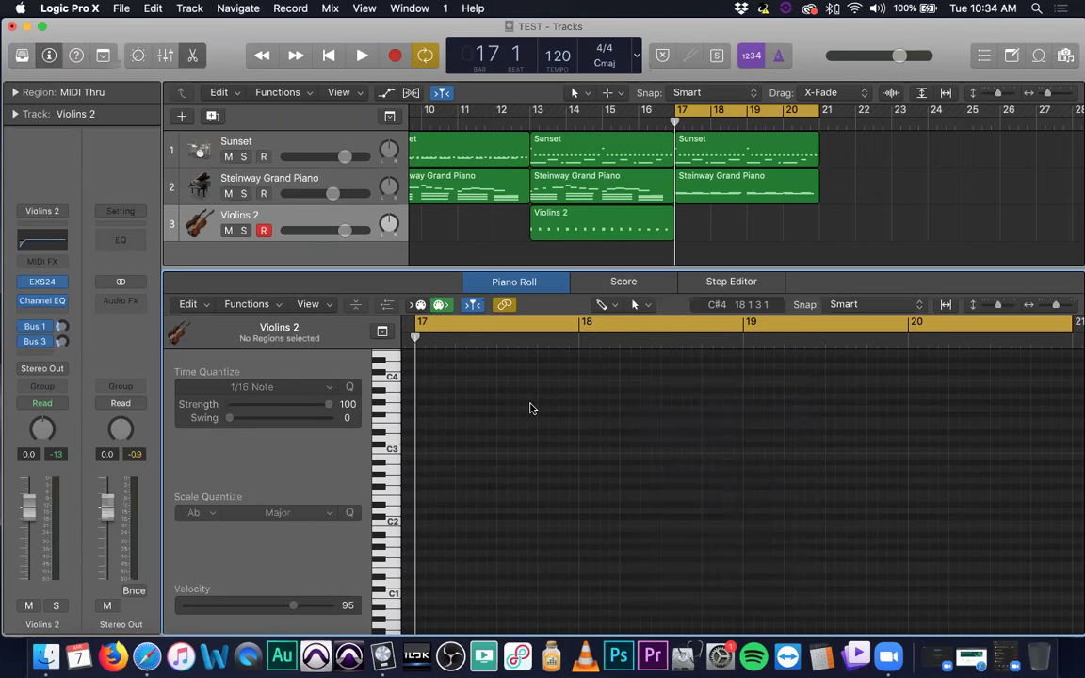
{"action": "left_click", "coordinate": [510, 458]}
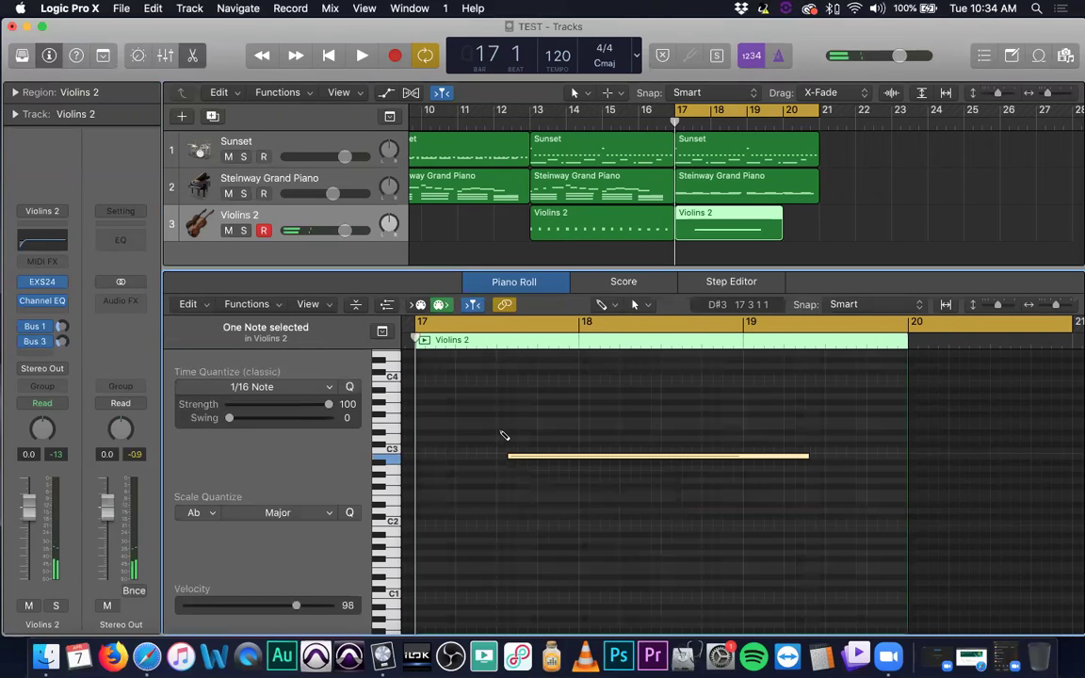
{"action": "key", "text": "super+z"}
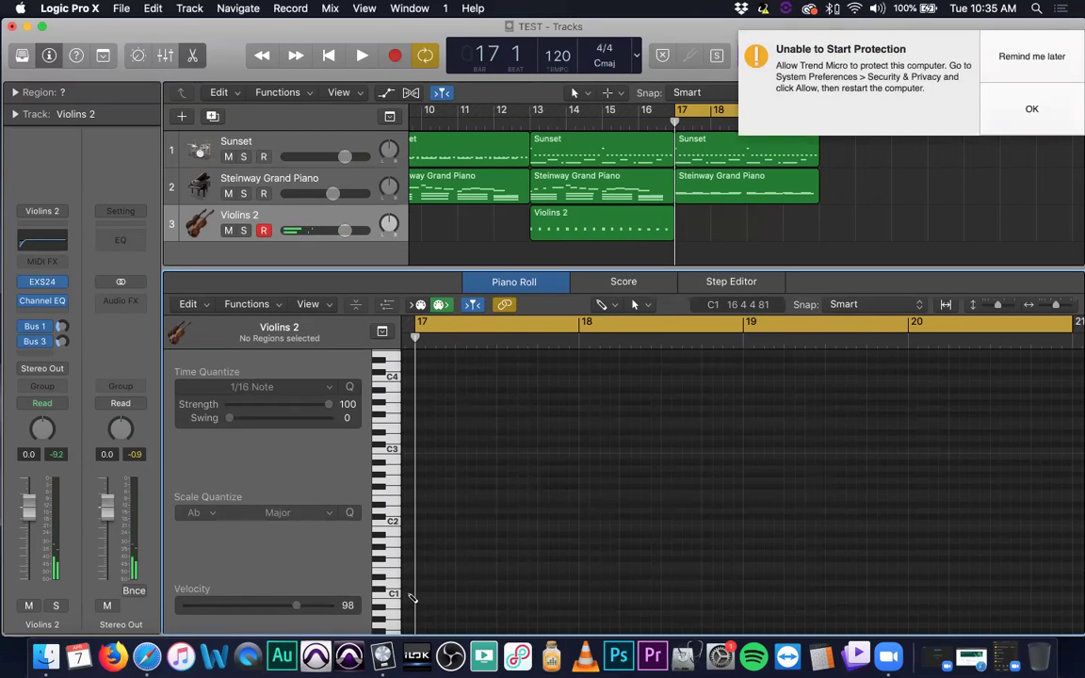
- Draw three stacked notes between C1 and C2 on the Violins 2 track, starting at bar 17, each about 1.8 bars long
{"action": "left_click_drag", "start_coordinate": [419, 593], "coordinate": [716, 590]}
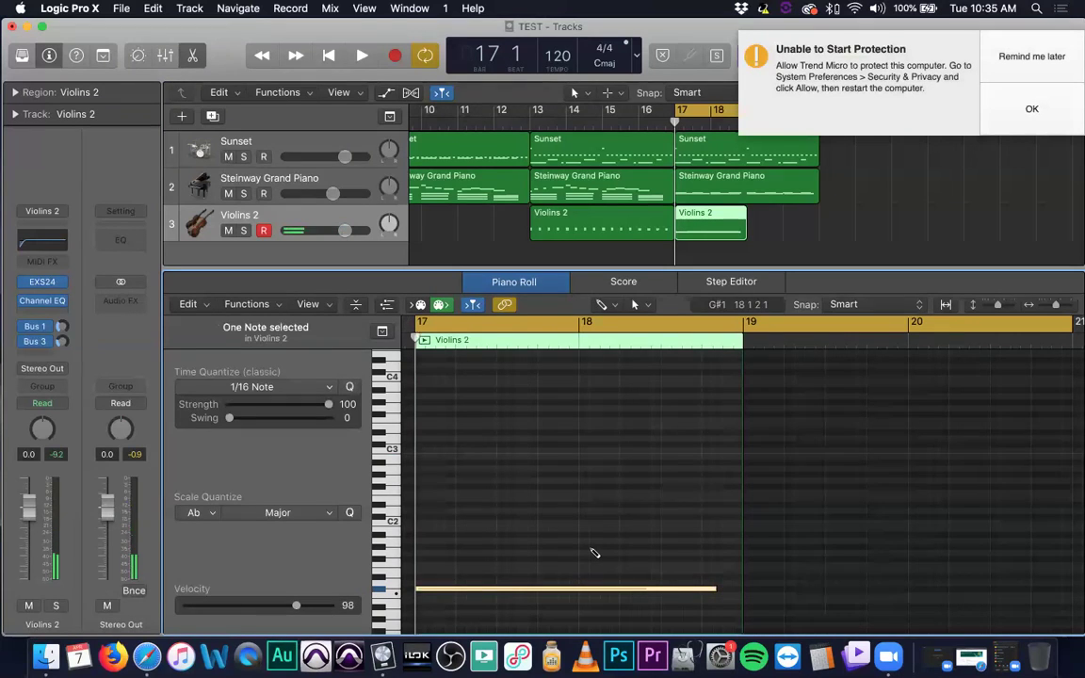
{"action": "left_click", "coordinate": [419, 571]}
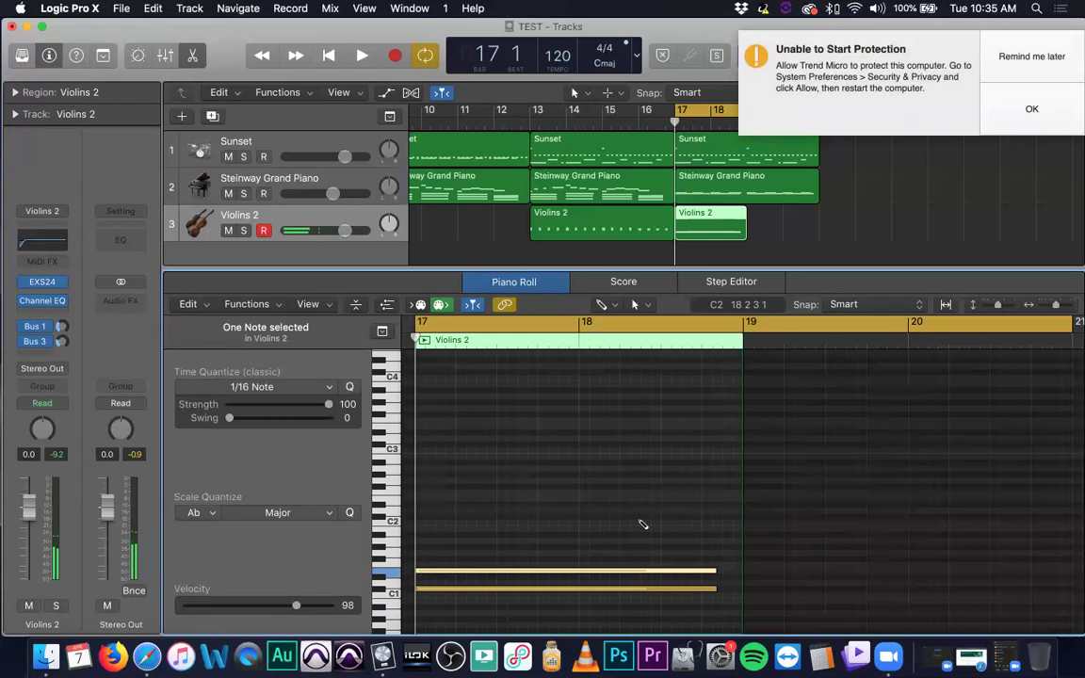
{"action": "left_click", "coordinate": [419, 554]}
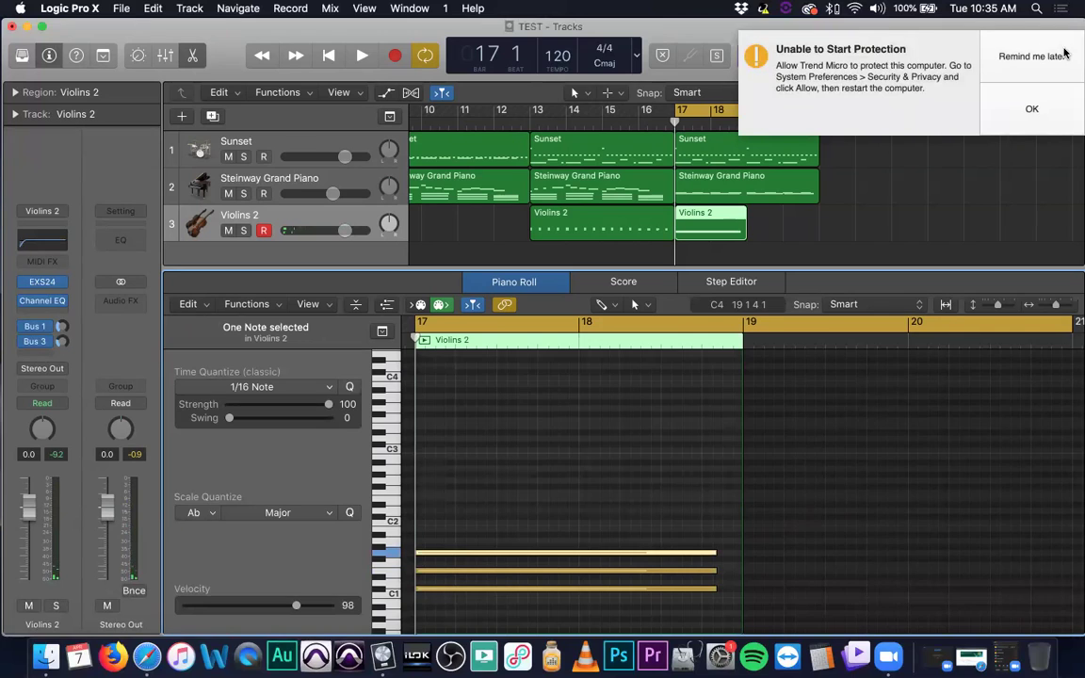
- Dismiss the security notification and play back the cycled section from bar 17 to hear the drawn violin notes
{"action": "left_click", "coordinate": [1032, 75]}
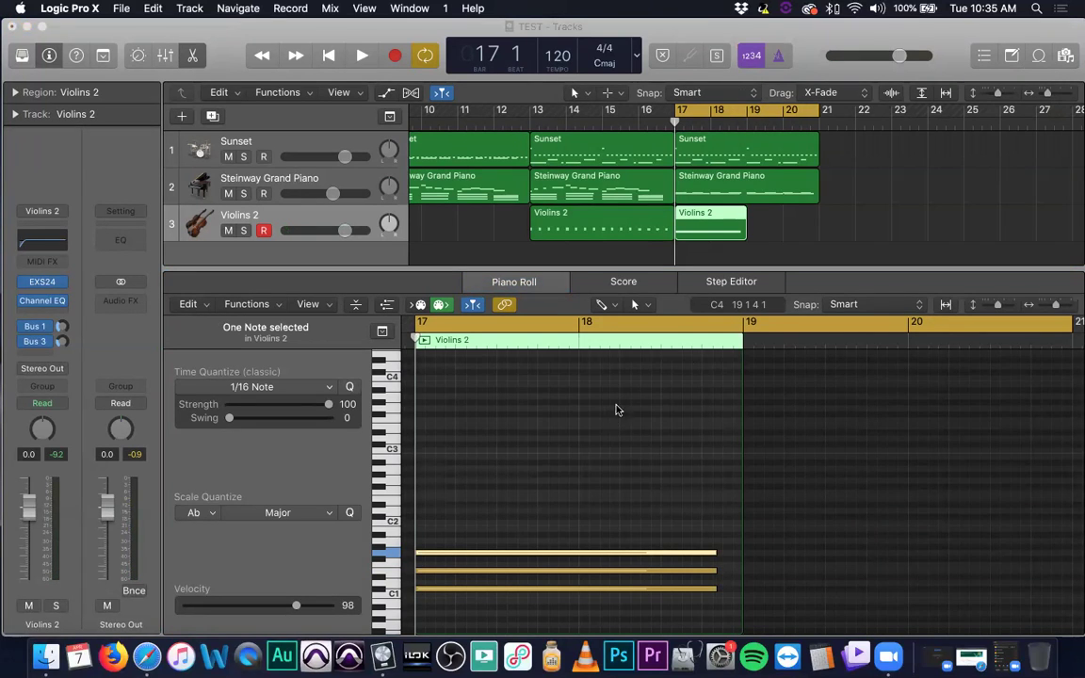
{"action": "left_click", "coordinate": [824, 294]}
{"action": "key", "text": "space"}
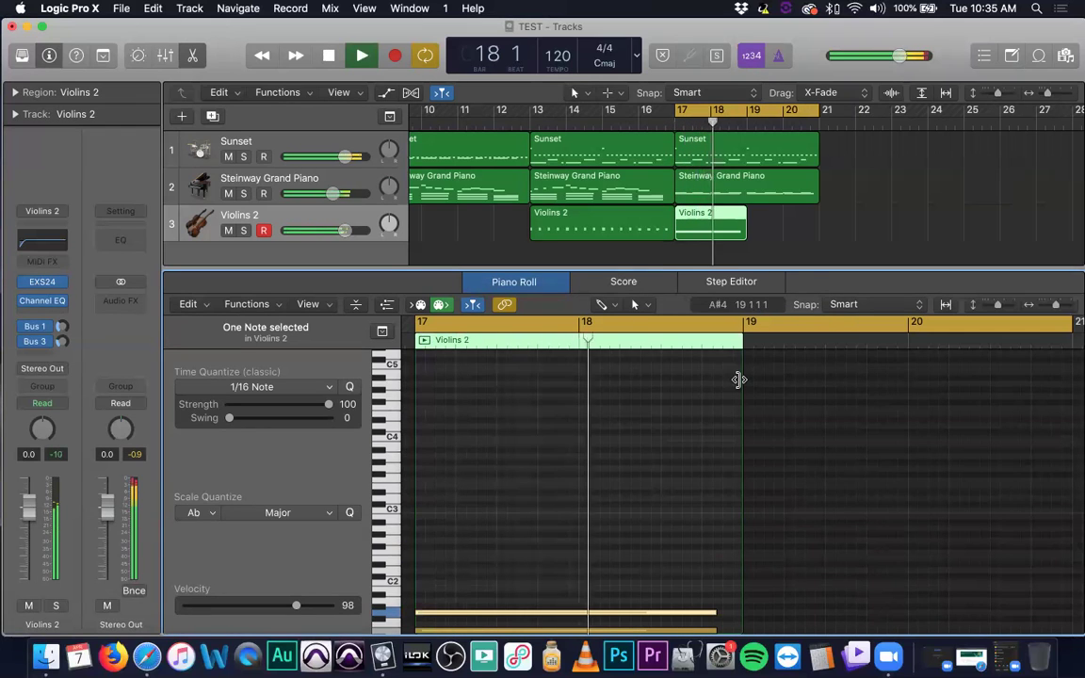
{"action": "key", "text": "space"}
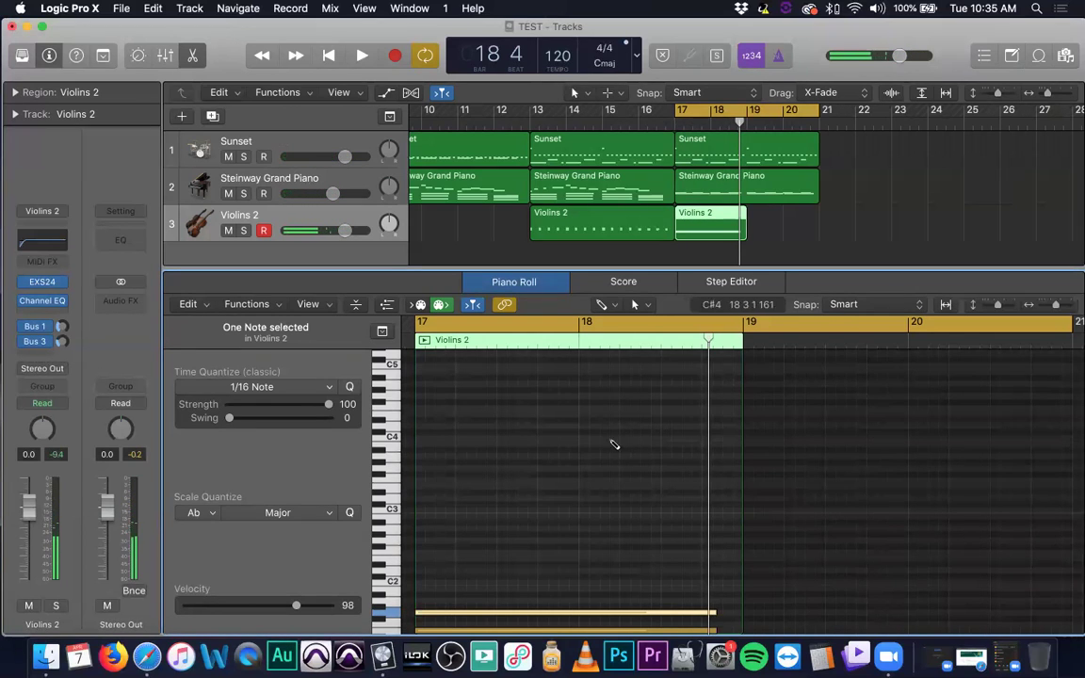
- Select the three stacked violin notes with the Pointer tool, move them up so the lowest sits on C2, and audition them
{"action": "scroll", "coordinate": [631, 445], "scroll_direction": "down", "scroll_amount": 5}
{"action": "key", "text": "t"}
{"action": "key", "text": "t"}
{"action": "left_click_drag", "start_coordinate": [454, 479], "coordinate": [497, 573]}
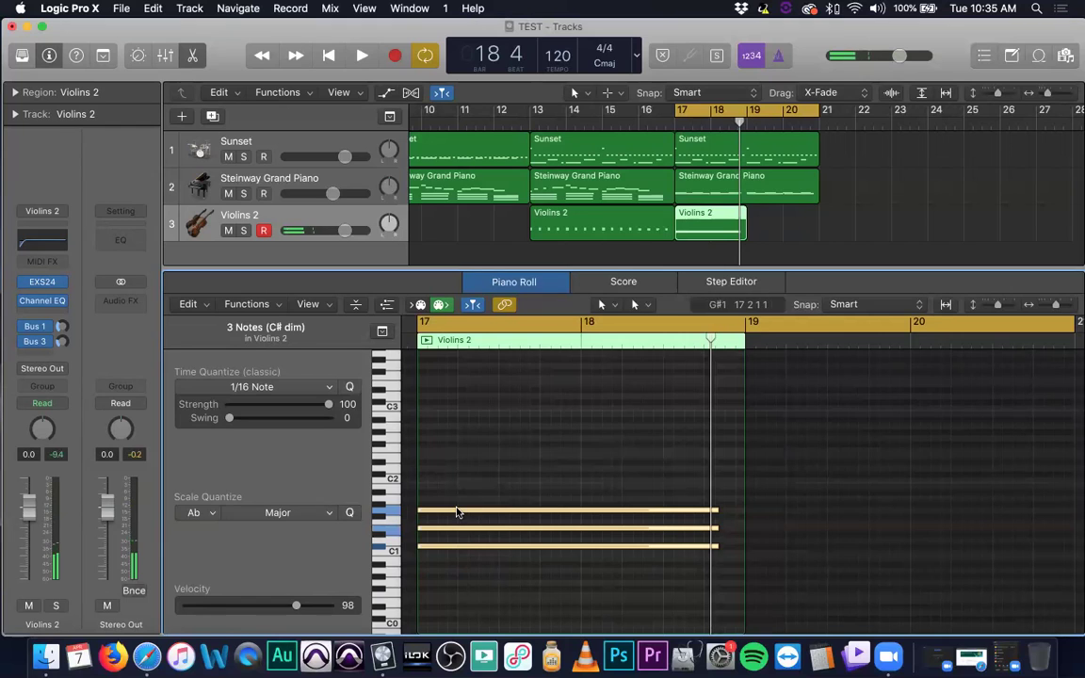
{"action": "left_click_drag", "start_coordinate": [460, 511], "coordinate": [460, 451]}
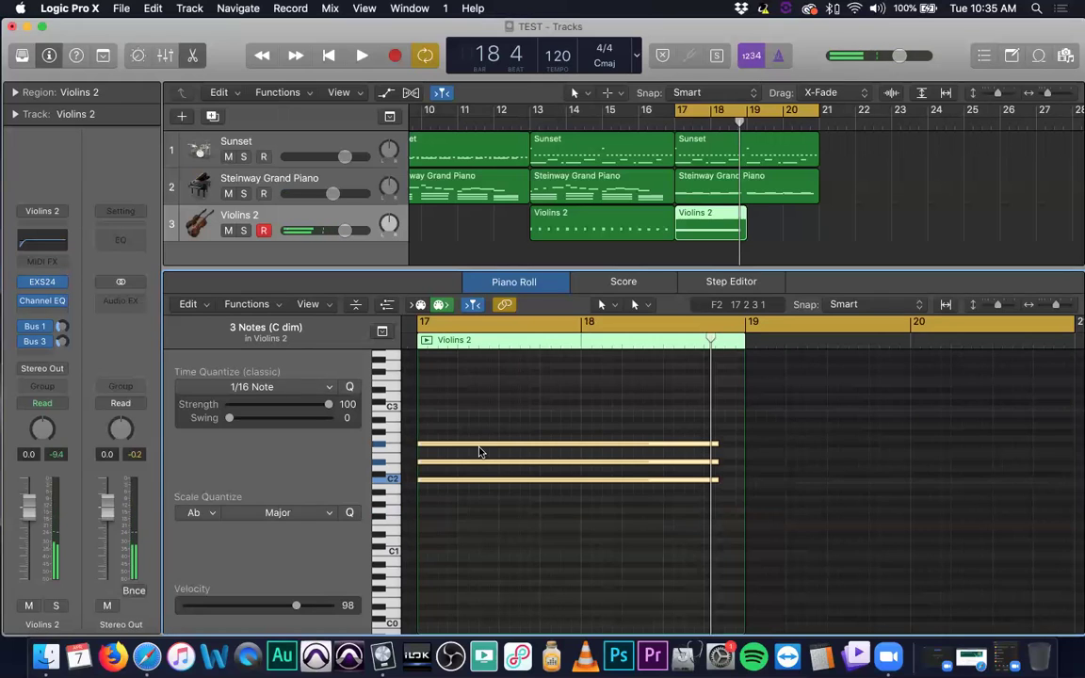
{"action": "key", "text": "space"}
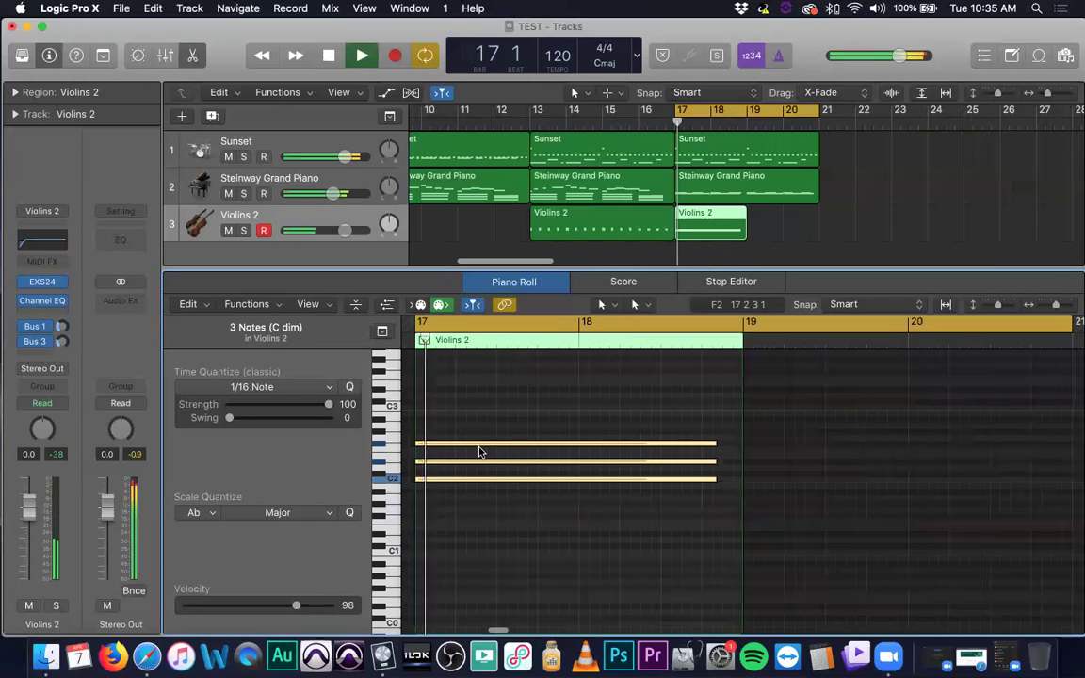
{"action": "key", "text": "space"}
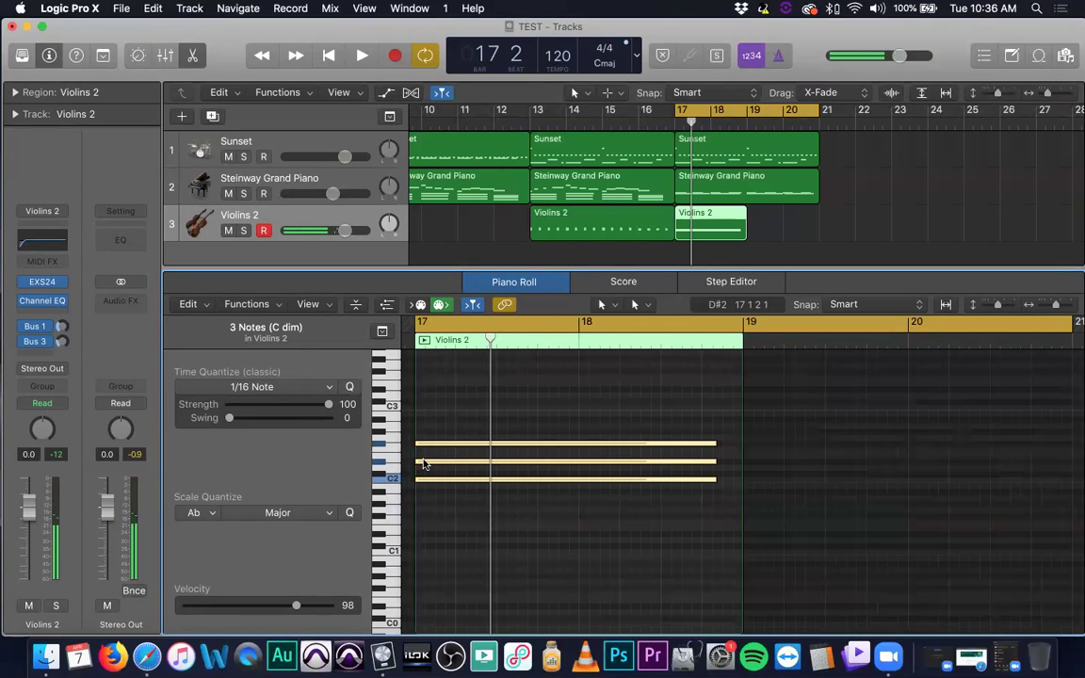
- Move the middle violin note up to E2 and the top note up to G2, and play back the chord
{"action": "left_click_drag", "start_coordinate": [418, 461], "coordinate": [425, 437]}
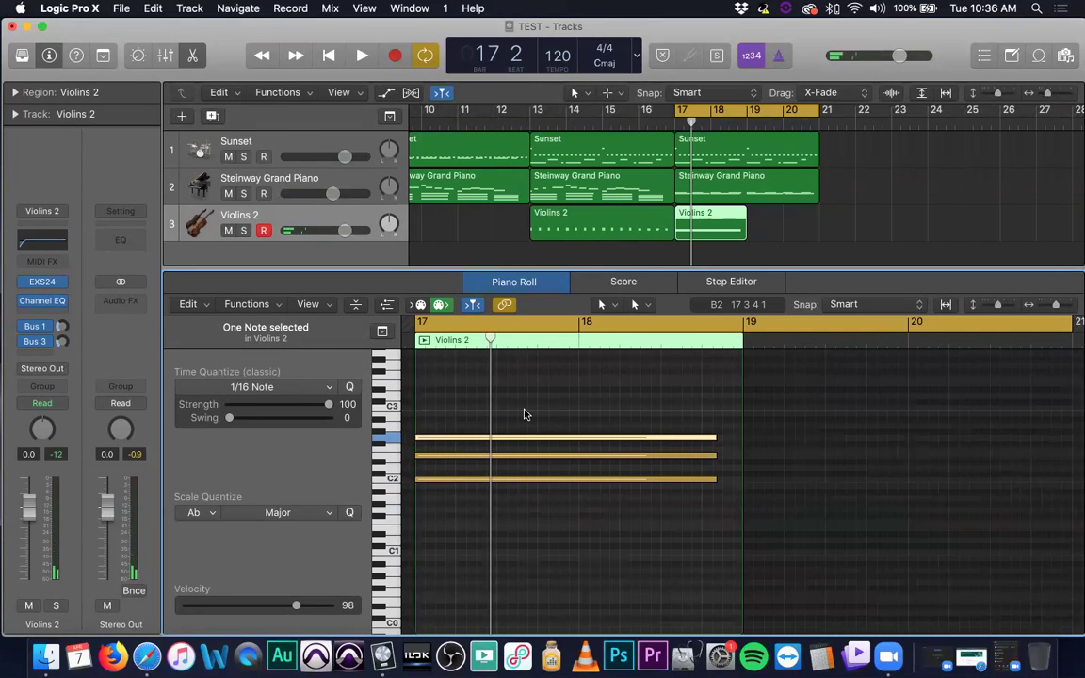
{"action": "key", "text": "space"}
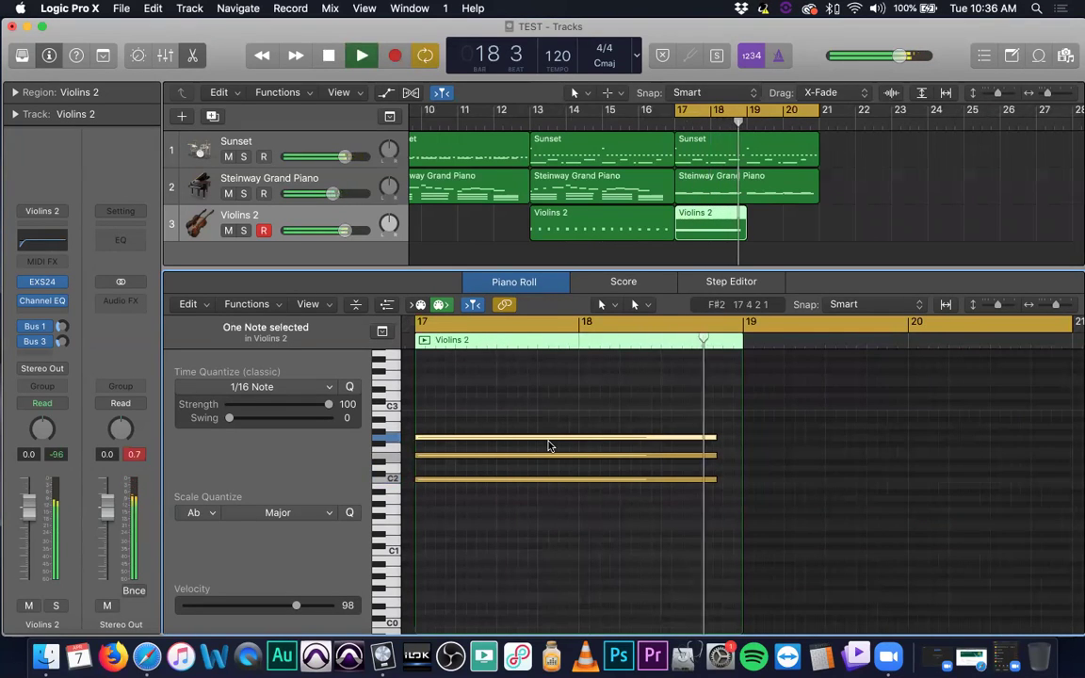
{"action": "key", "text": "space"}
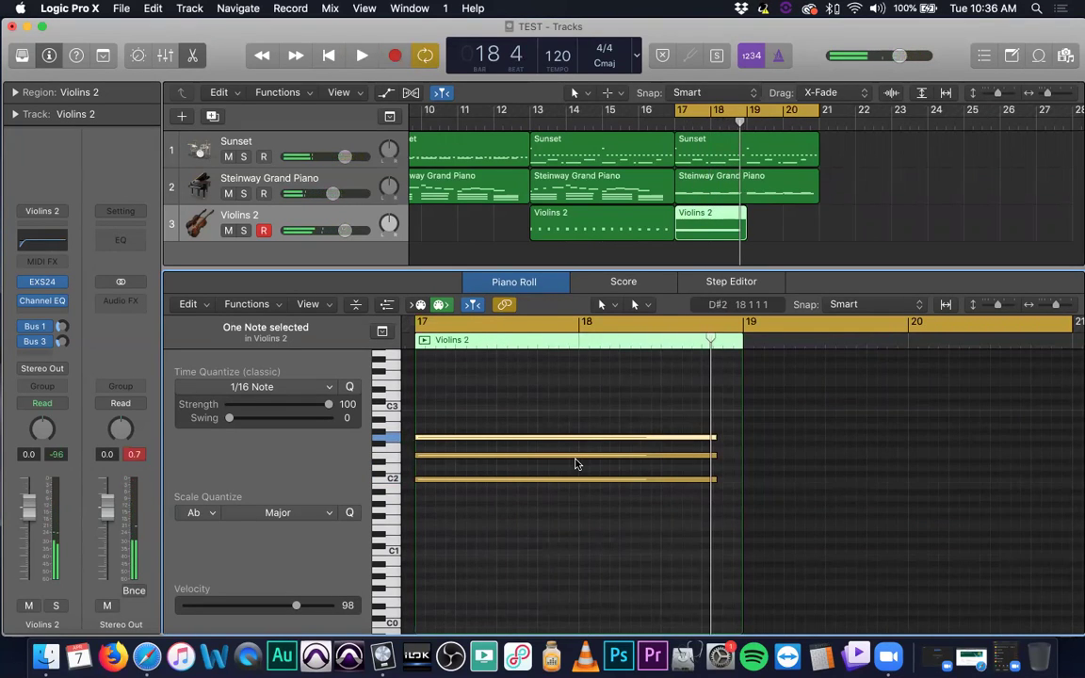
- Lengthen the C2 and E2 violin notes to bar 21 and shorten the G2 note to end just before bar 18
{"action": "left_click_drag", "start_coordinate": [591, 515], "coordinate": [556, 450]}
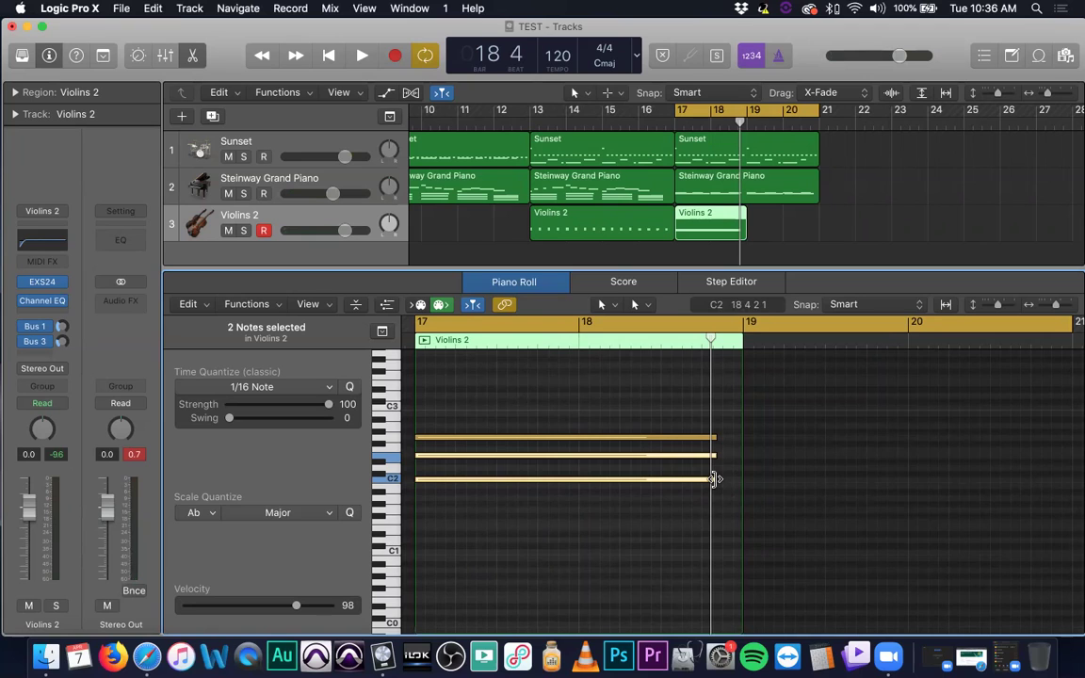
{"action": "left_click_drag", "start_coordinate": [640, 501], "coordinate": [624, 456]}
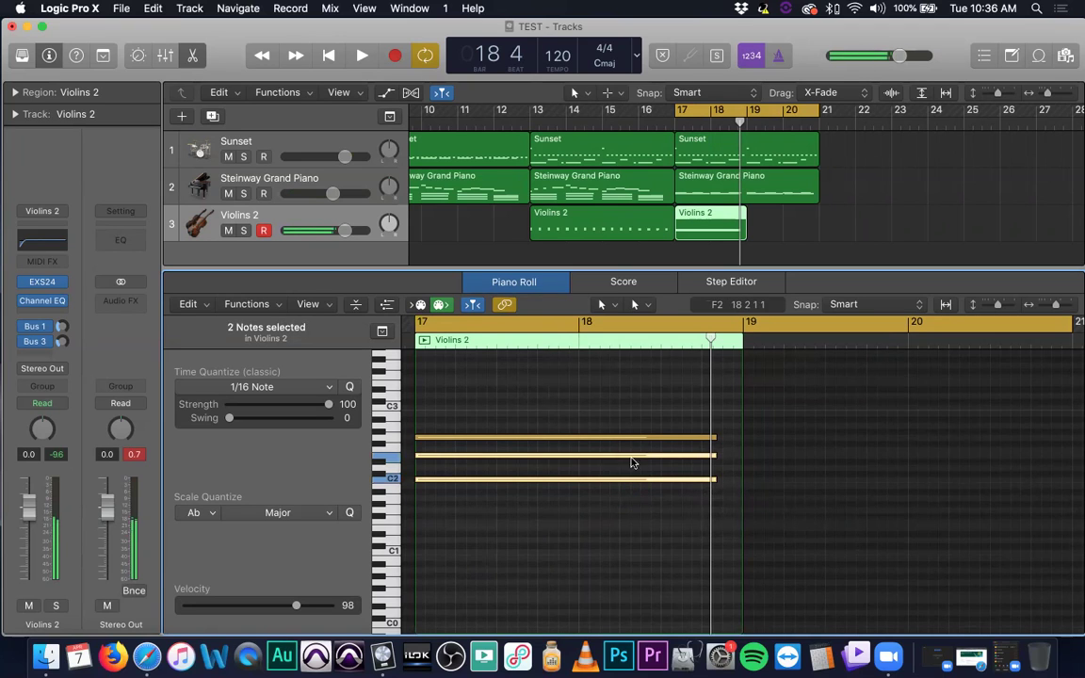
{"action": "left_click_drag", "start_coordinate": [717, 478], "coordinate": [1055, 480]}
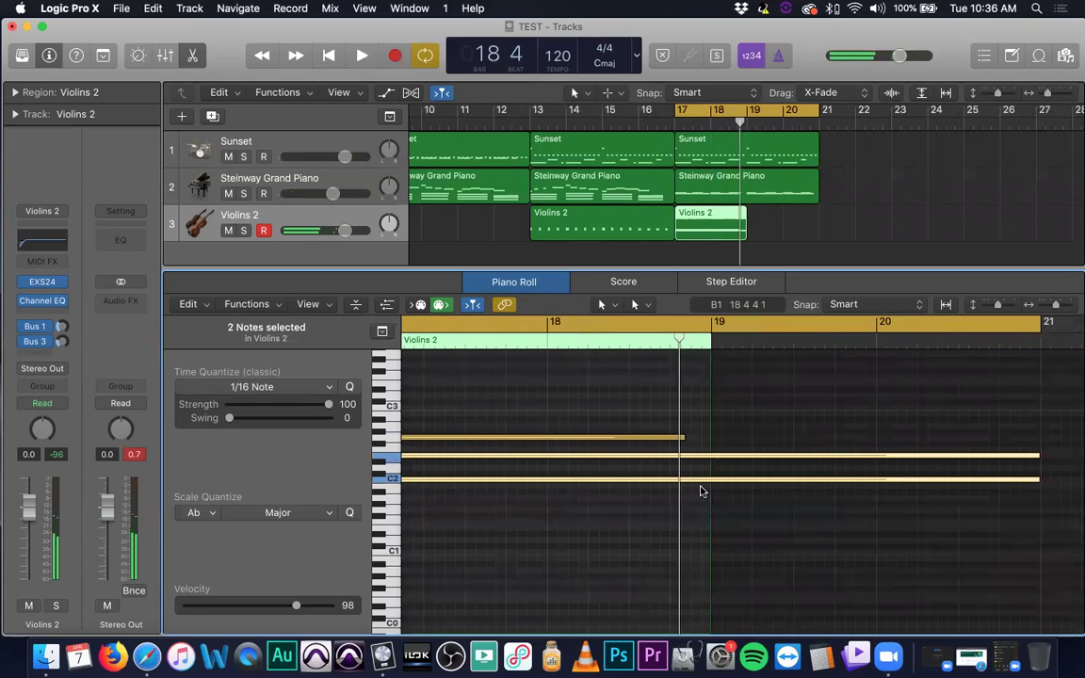
{"action": "scroll", "coordinate": [714, 486], "scroll_direction": "left", "scroll_amount": 3}
{"action": "scroll", "coordinate": [708, 472], "scroll_direction": "right", "scroll_amount": 2}
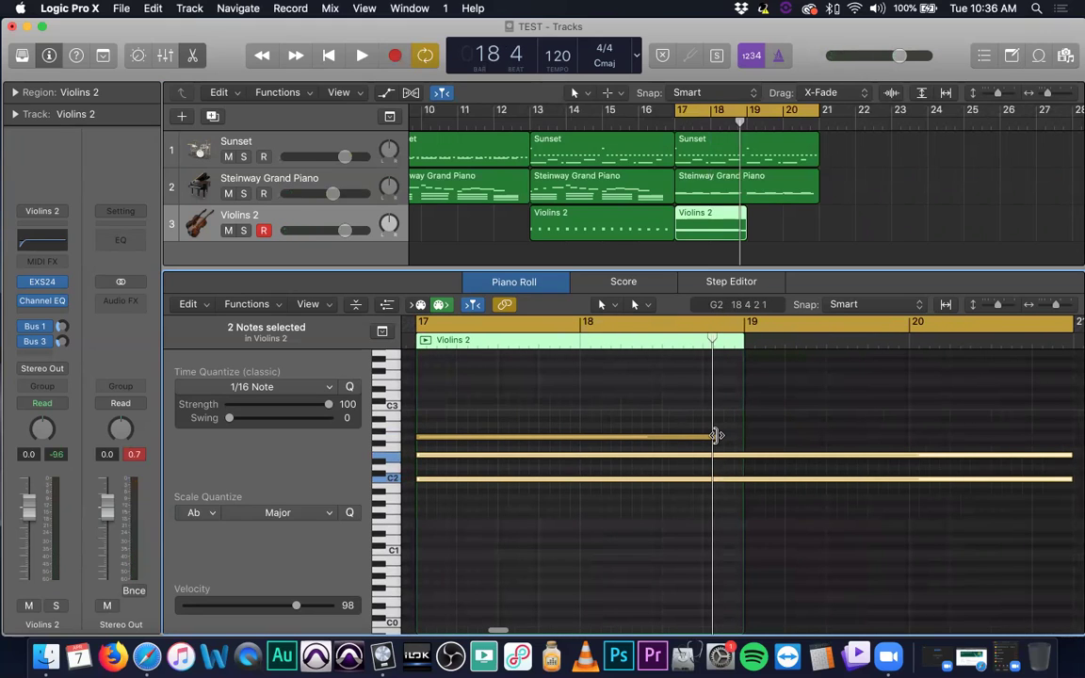
{"action": "left_click_drag", "start_coordinate": [716, 435], "coordinate": [572, 436]}
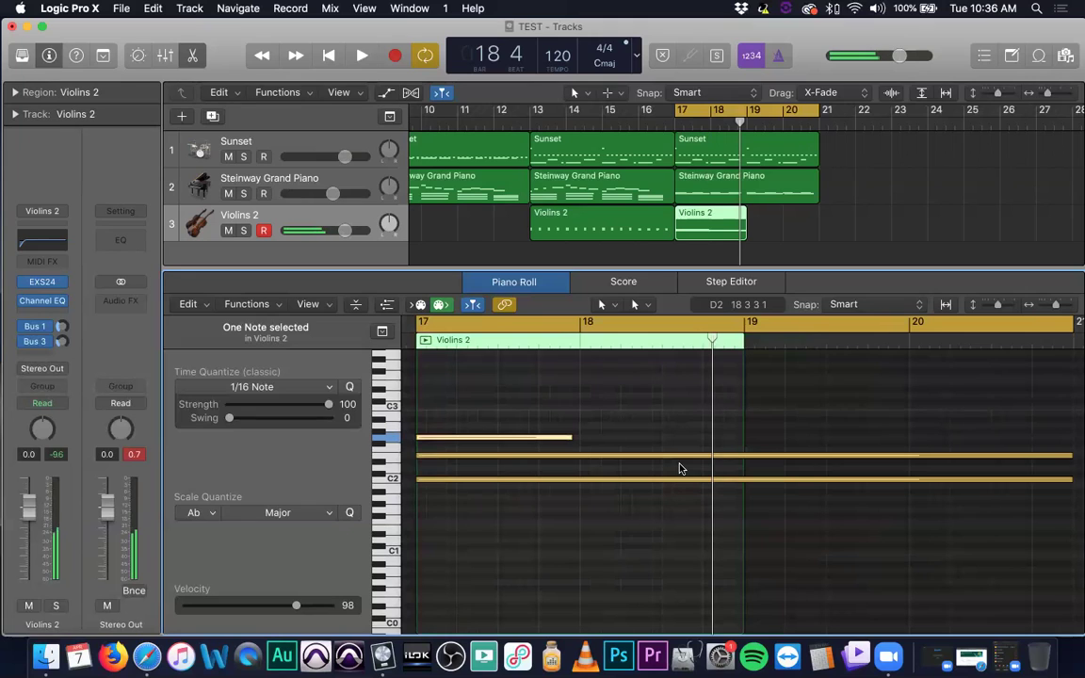
- Draw roughly one-bar notes with the Pencil tool on A2 at bar 18, B2 at bar 19 and A2 at bar 20, and audition the part
{"action": "left_click", "coordinate": [584, 434]}
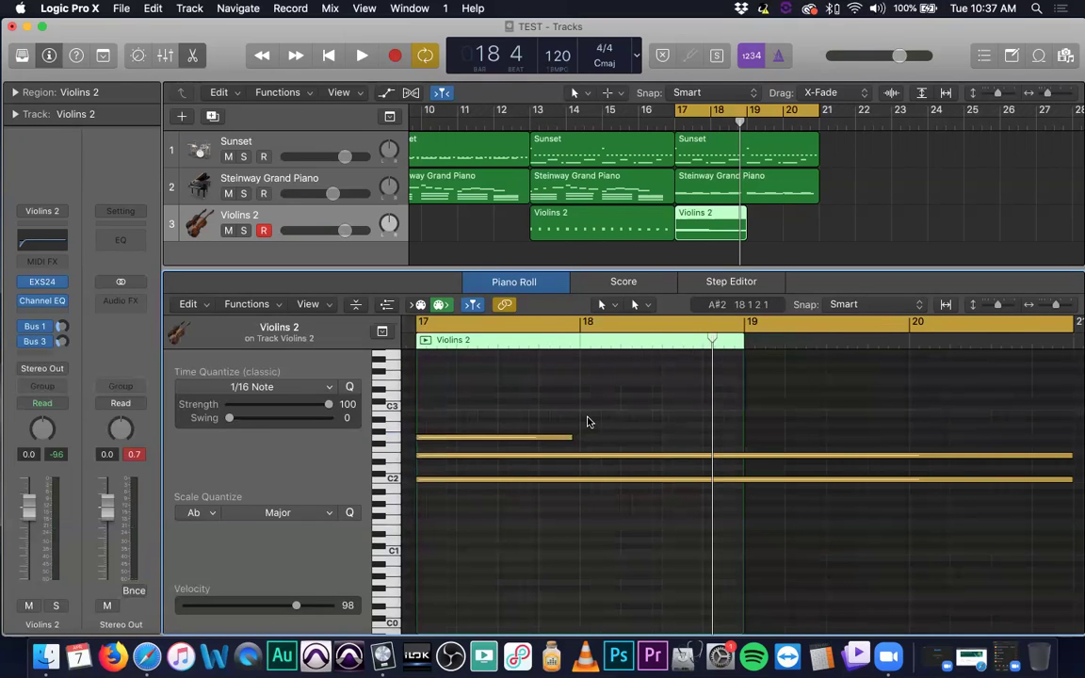
{"action": "key", "text": "t"}
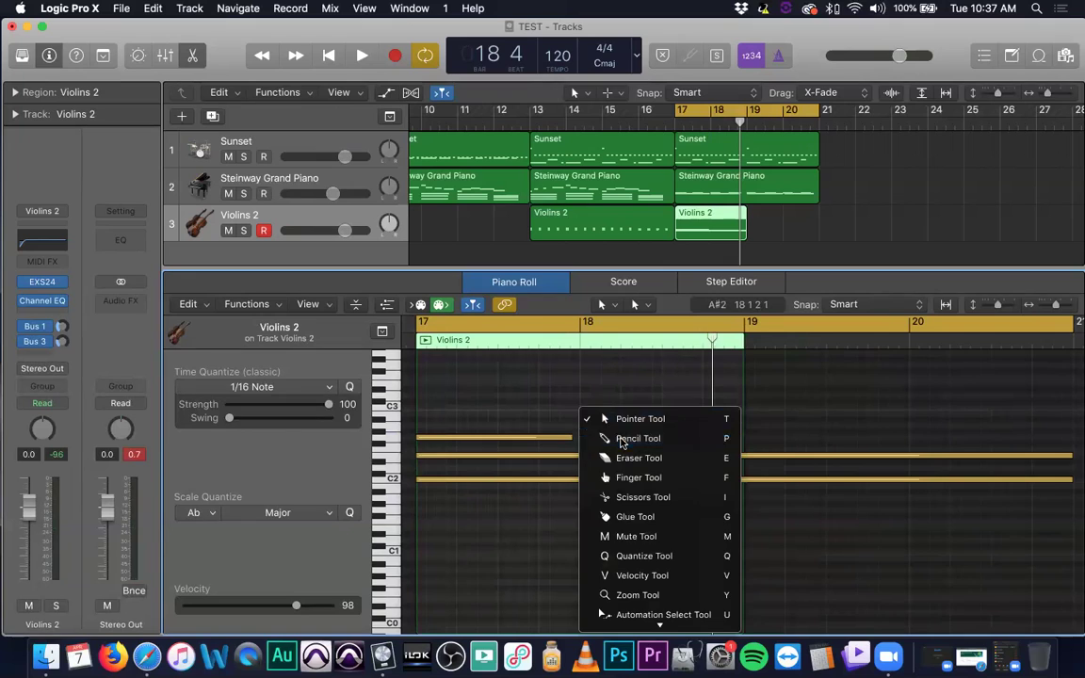
{"action": "left_click", "coordinate": [621, 441]}
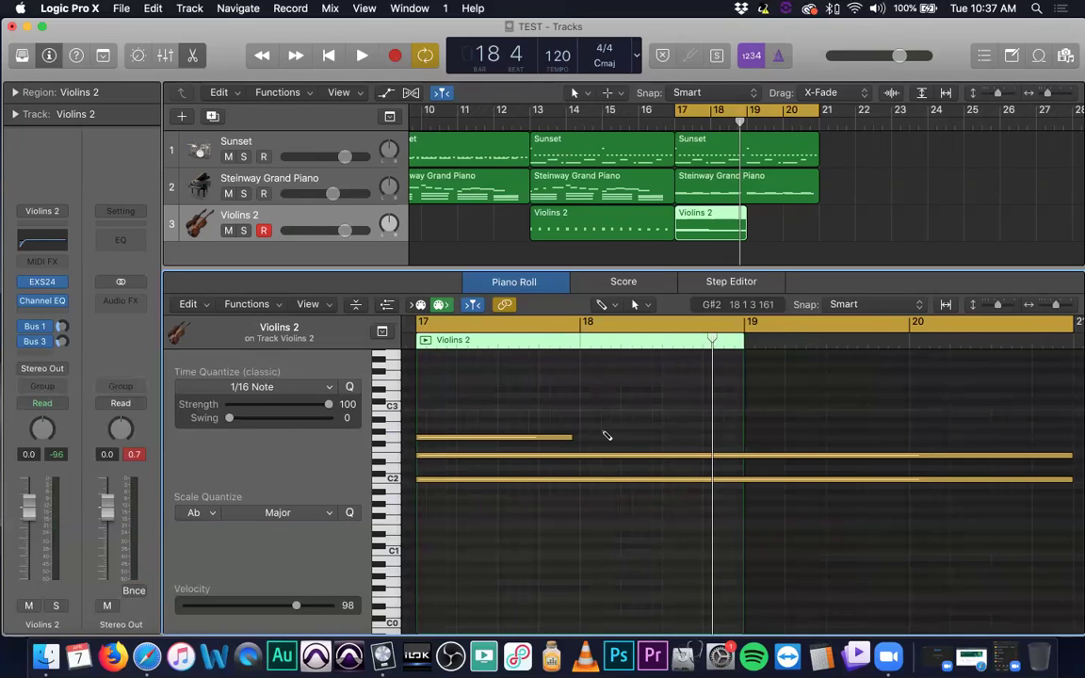
{"action": "left_click", "coordinate": [586, 427]}
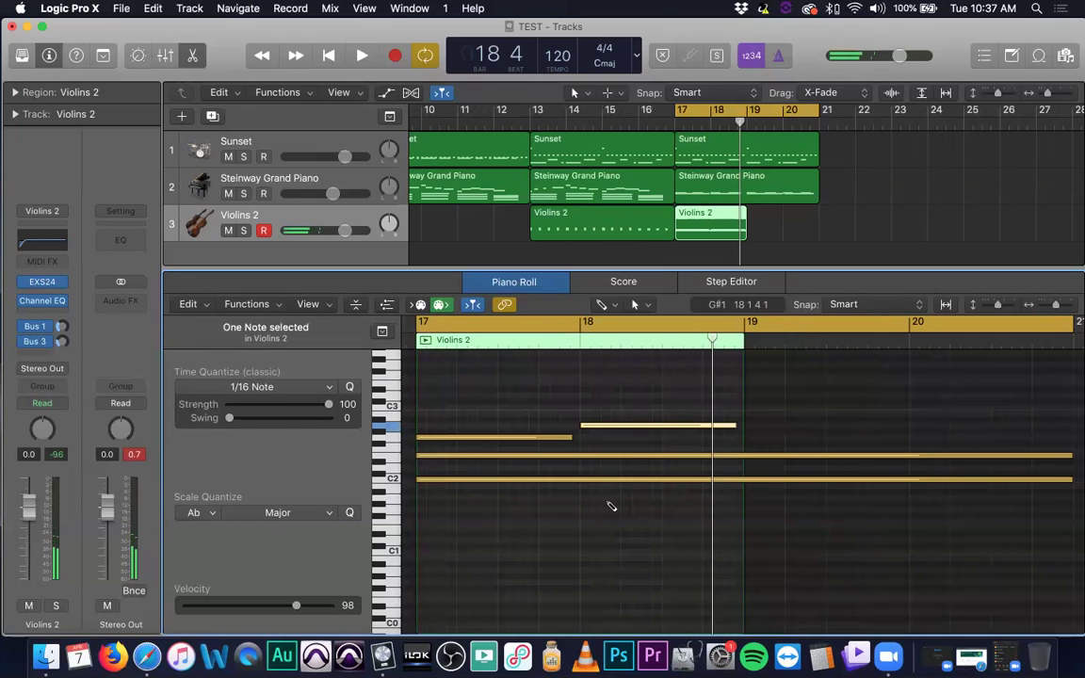
{"action": "left_click", "coordinate": [749, 414]}
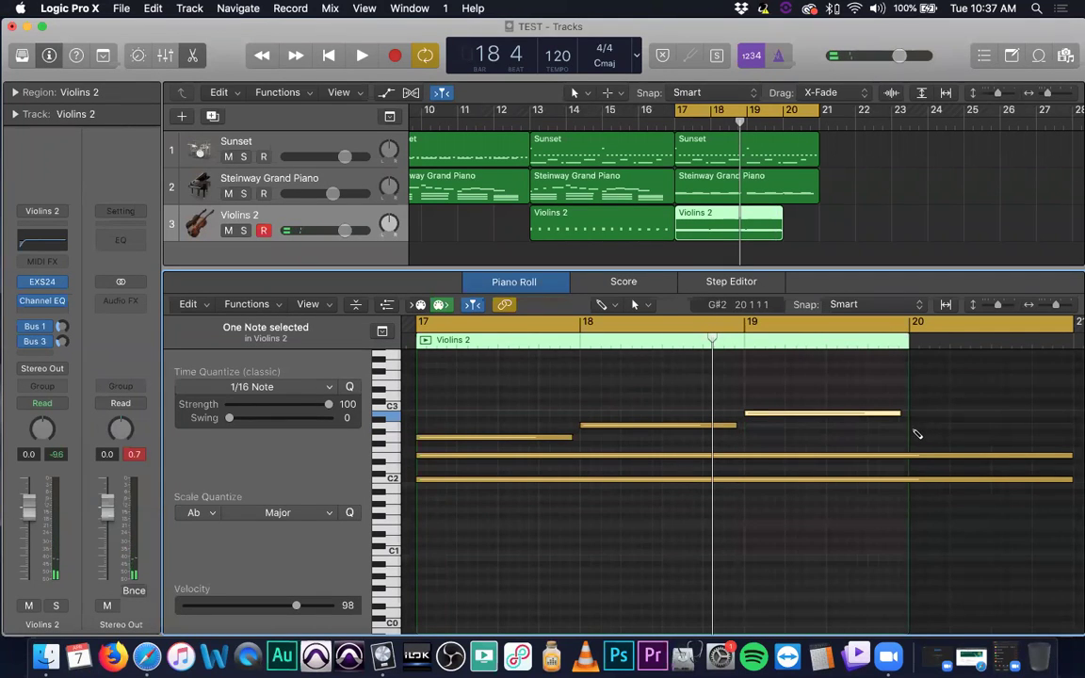
{"action": "left_click", "coordinate": [910, 425]}
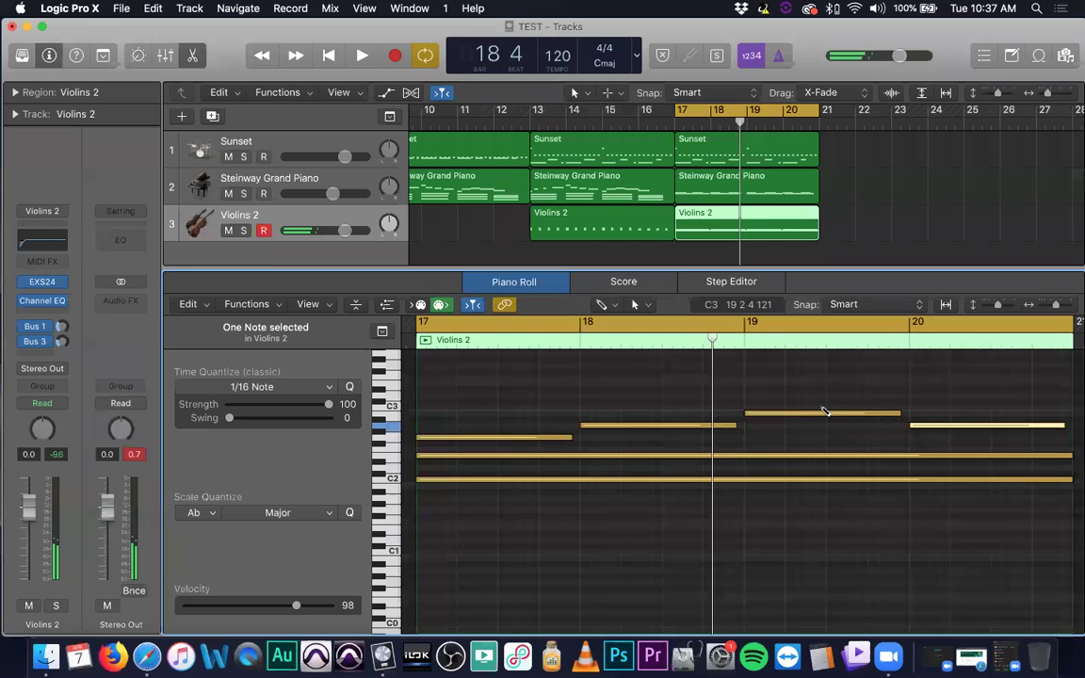
{"action": "scroll", "coordinate": [824, 412], "scroll_direction": "right", "scroll_amount": 3}
{"action": "scroll", "coordinate": [827, 410], "scroll_direction": "left", "scroll_amount": 3}
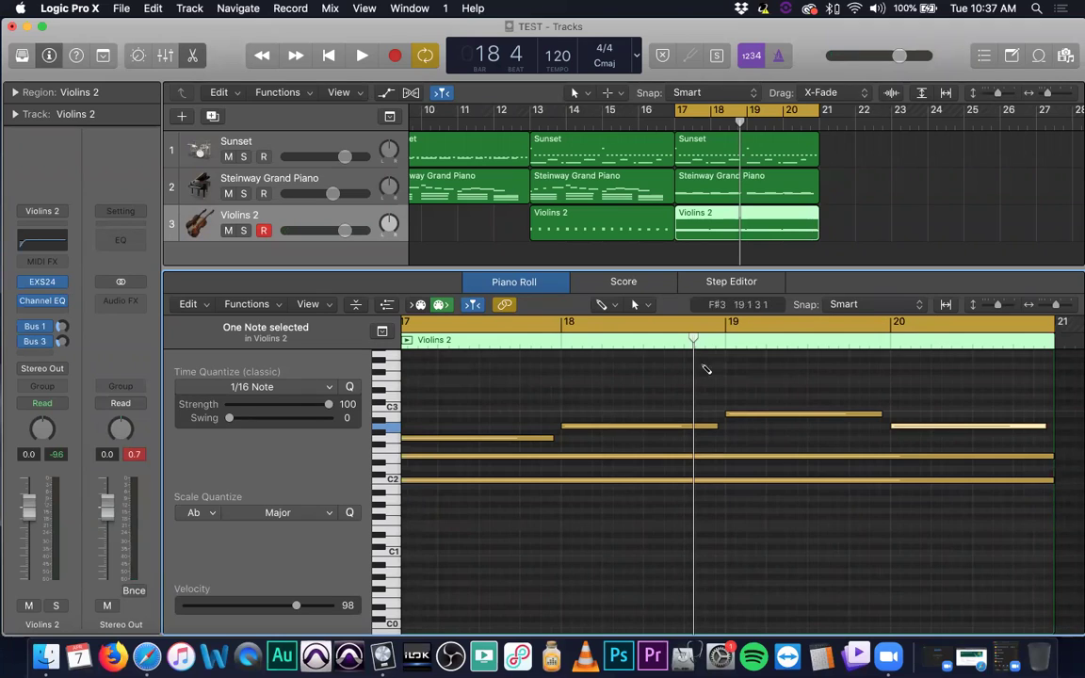
{"action": "mouse_move", "coordinate": [595, 460]}
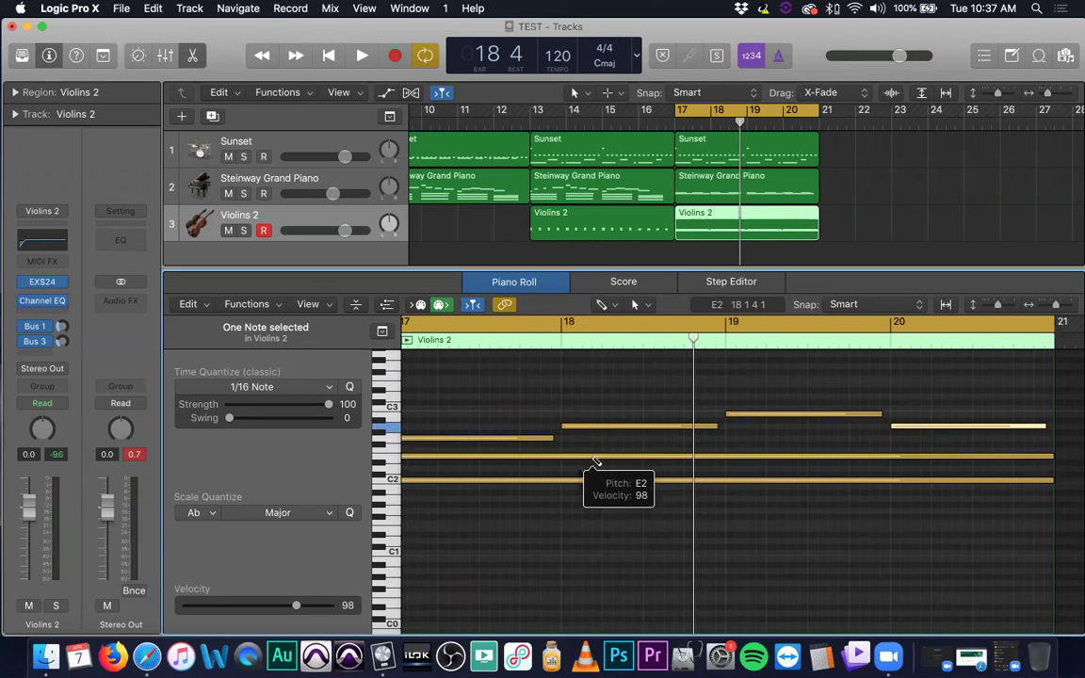
{"action": "key", "text": "space"}
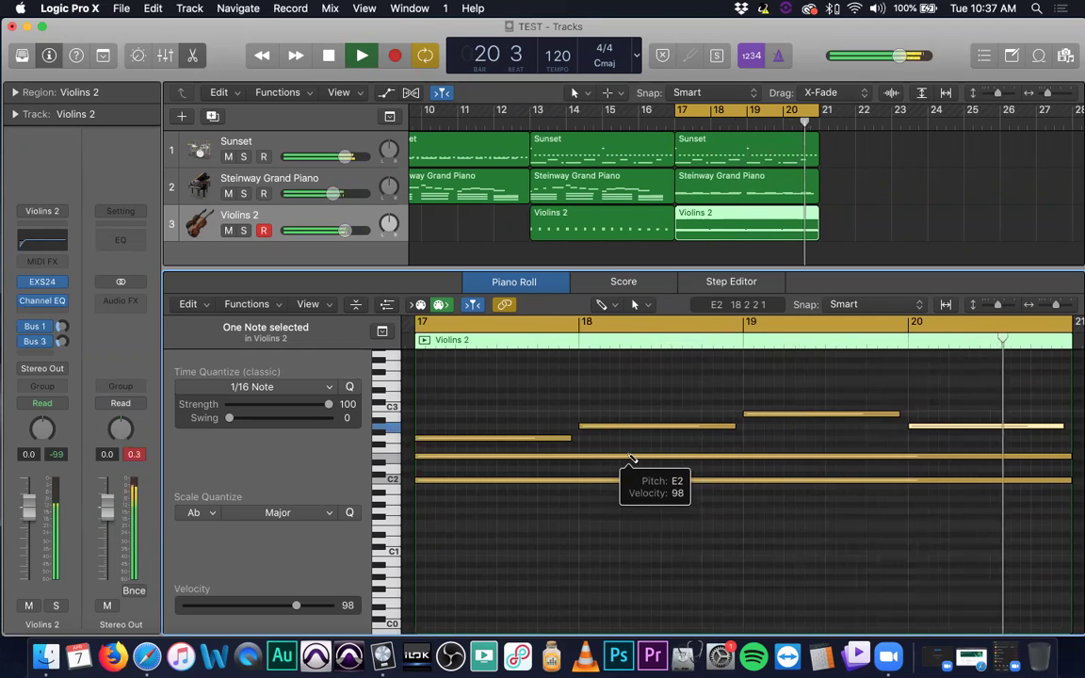
{"action": "key", "text": "space"}
- Select all six violin notes with the Pointer tool, set their velocity to 77, and play back the section
{"action": "key", "text": "t"}
{"action": "key", "text": "t"}
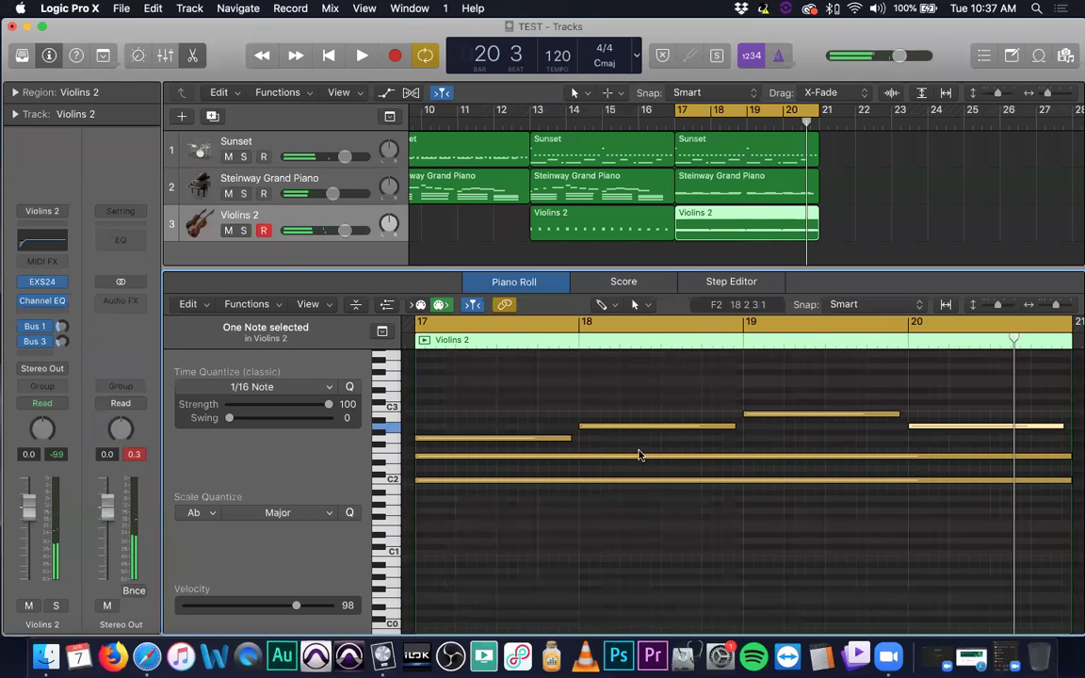
{"action": "left_click_drag", "start_coordinate": [480, 382], "coordinate": [960, 547]}
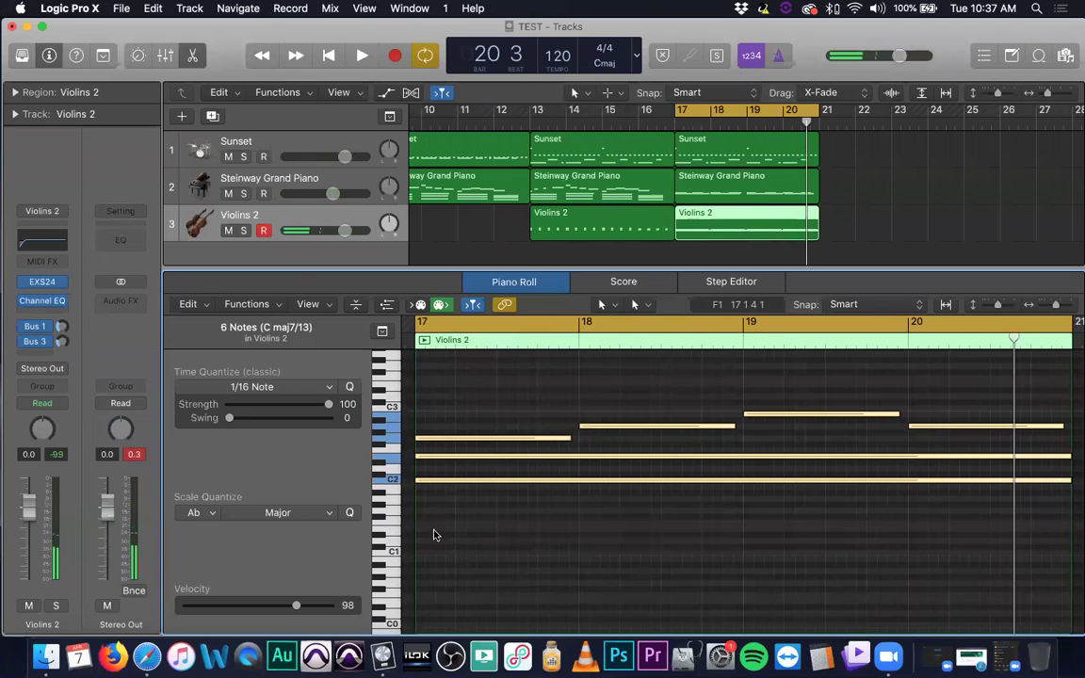
{"action": "left_click_drag", "start_coordinate": [299, 608], "coordinate": [272, 609]}
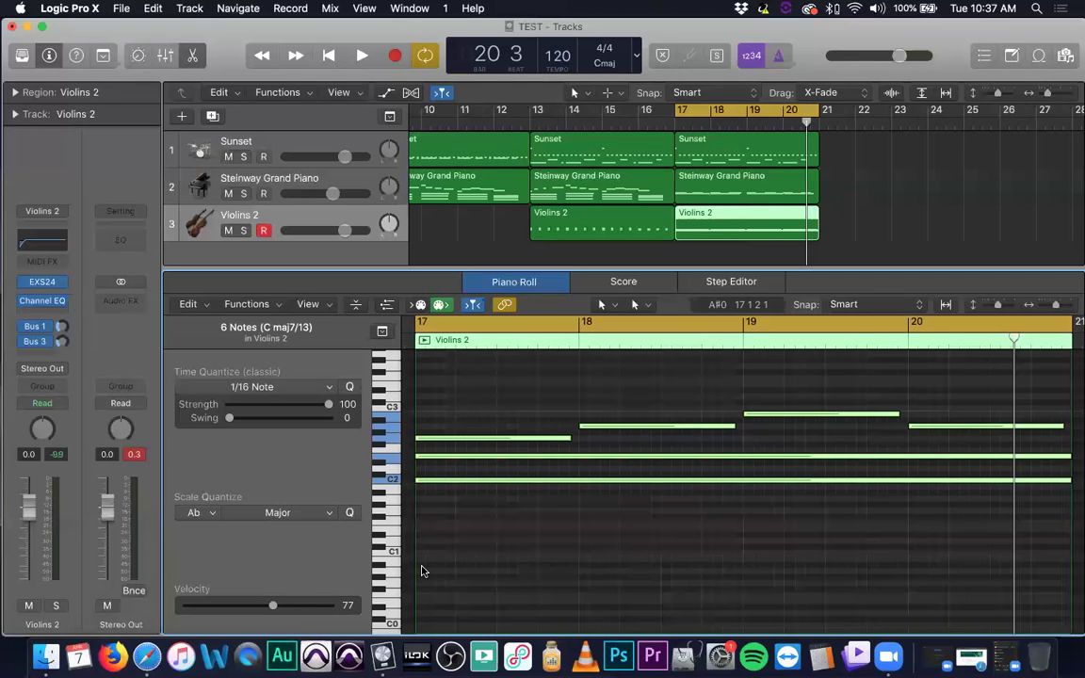
{"action": "key", "text": "space"}
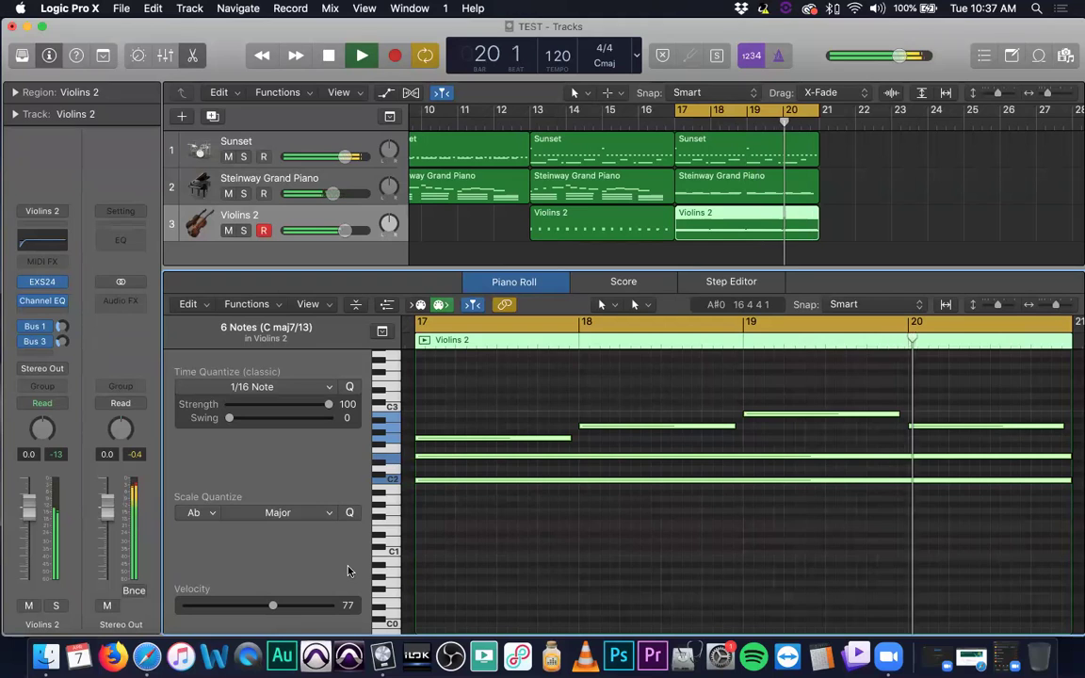
{"action": "key", "text": "space"}
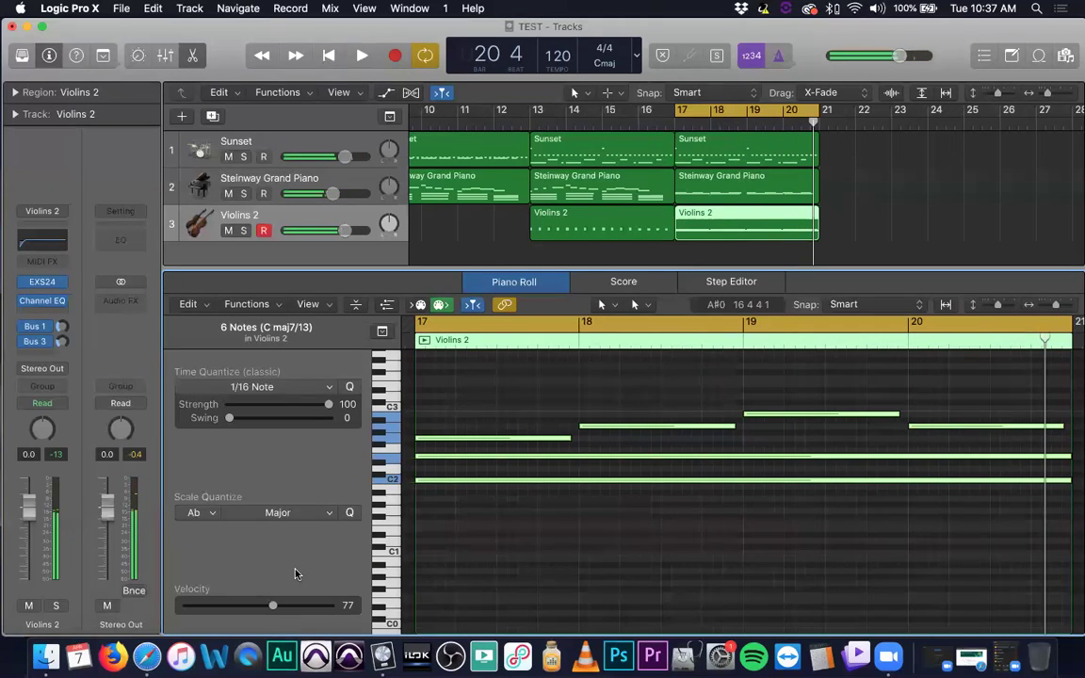
- Set the selected violin notes' velocity to 56 and play back the section
{"action": "left_click_drag", "start_coordinate": [273, 605], "coordinate": [248, 608]}
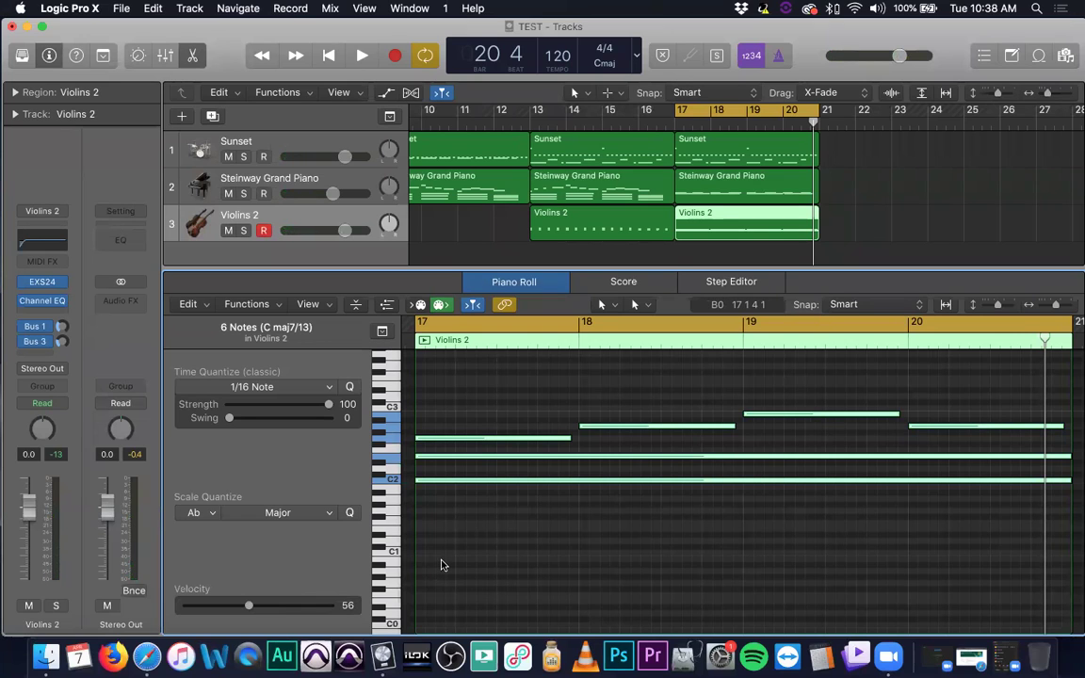
{"action": "key", "text": "space"}
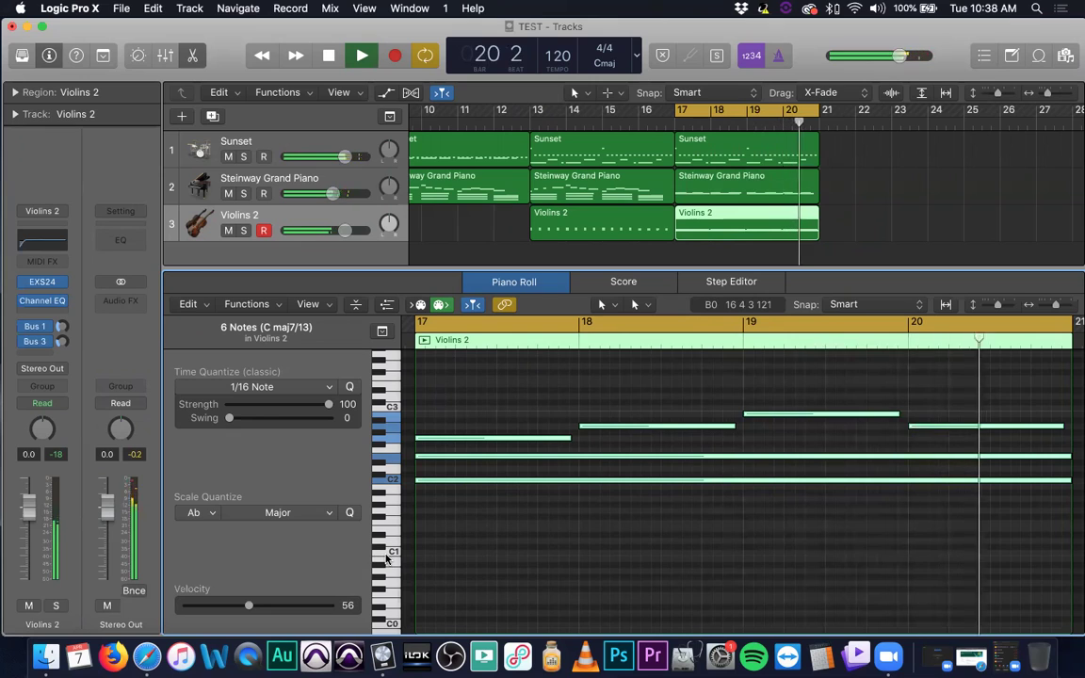
{"action": "key", "text": "space"}
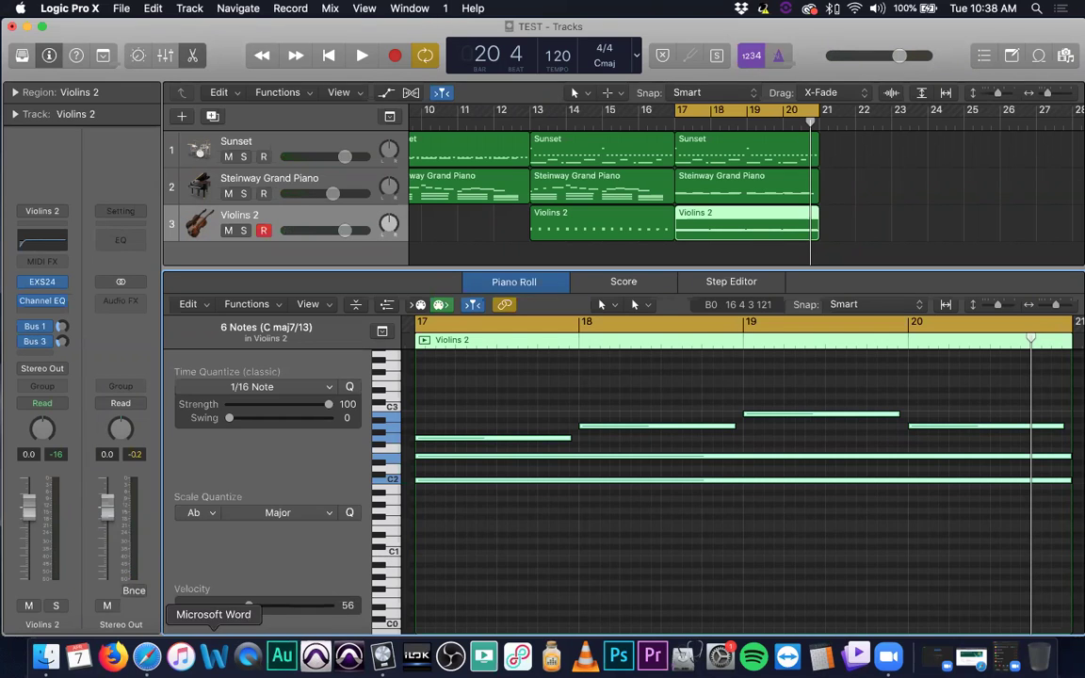
- Select the Steinway Grand Piano region at bar 17, open the Musical Typing keyboard, and sound a few test notes
{"action": "left_click", "coordinate": [765, 183]}
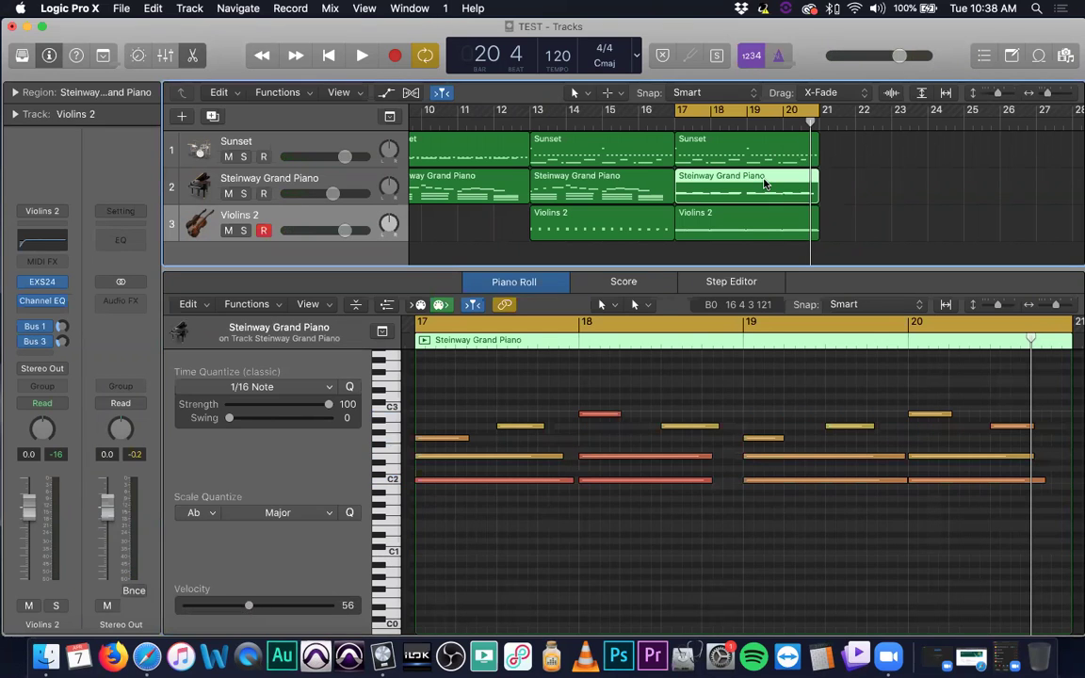
{"action": "key", "text": "super+k"}
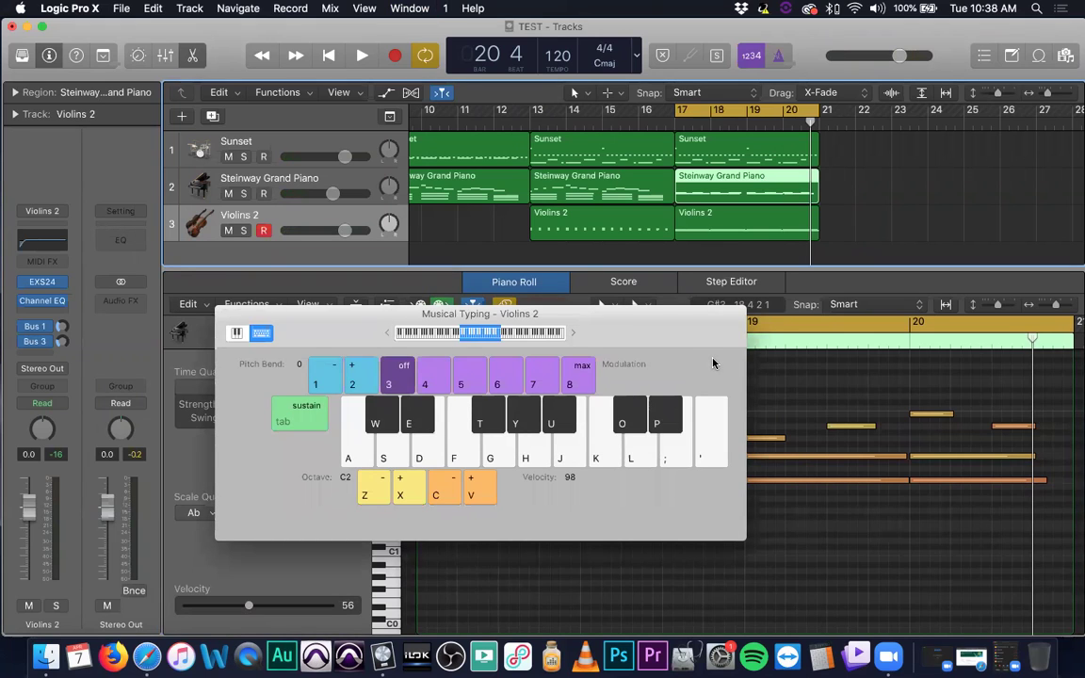
{"action": "key", "text": "1"}
{"action": "key", "text": "4"}
{"action": "key", "text": "3"}
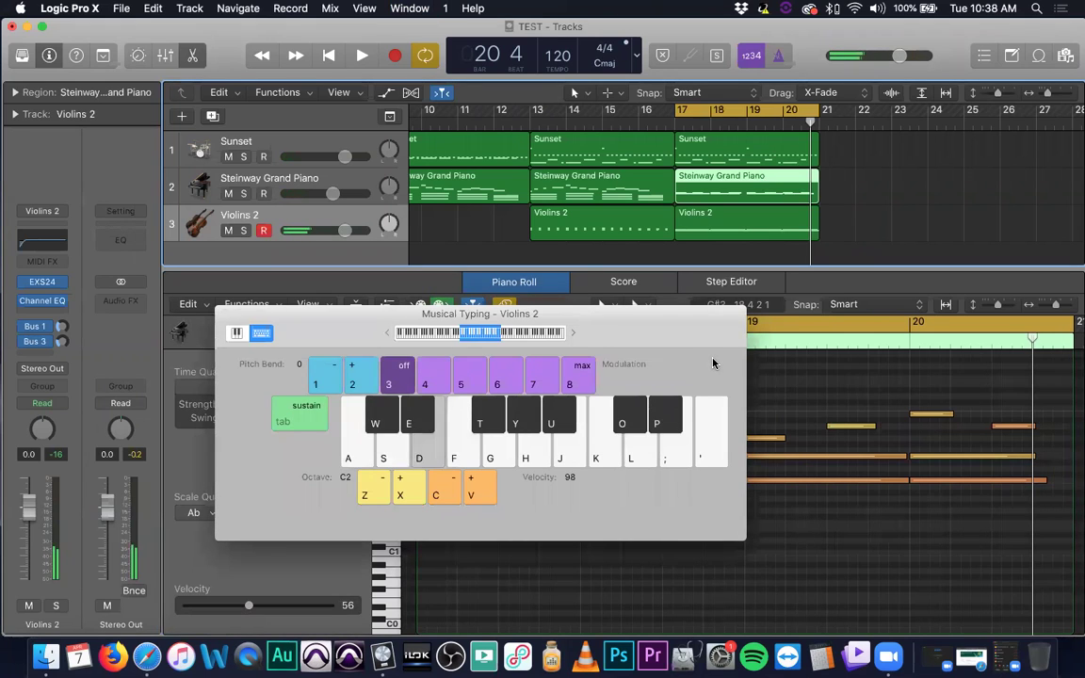
- Close the Musical Typing keyboard, open the Violins 2 region at bar 17 in the Piano Roll, and choose the Pencil tool
{"action": "key", "text": "super+k"}
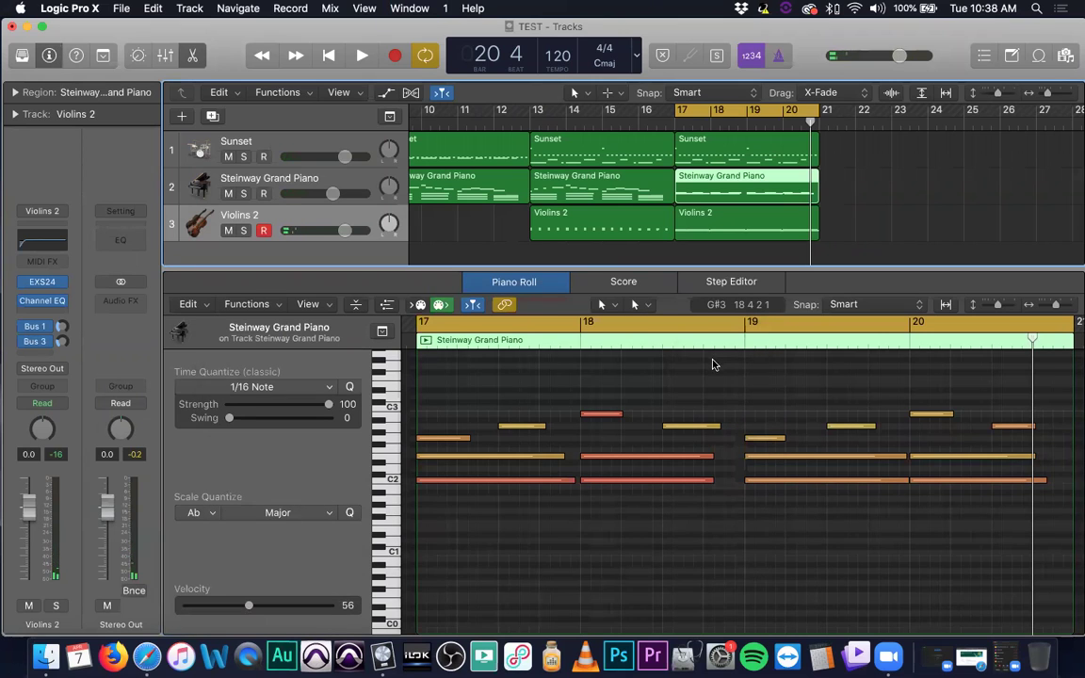
{"action": "left_click", "coordinate": [734, 216]}
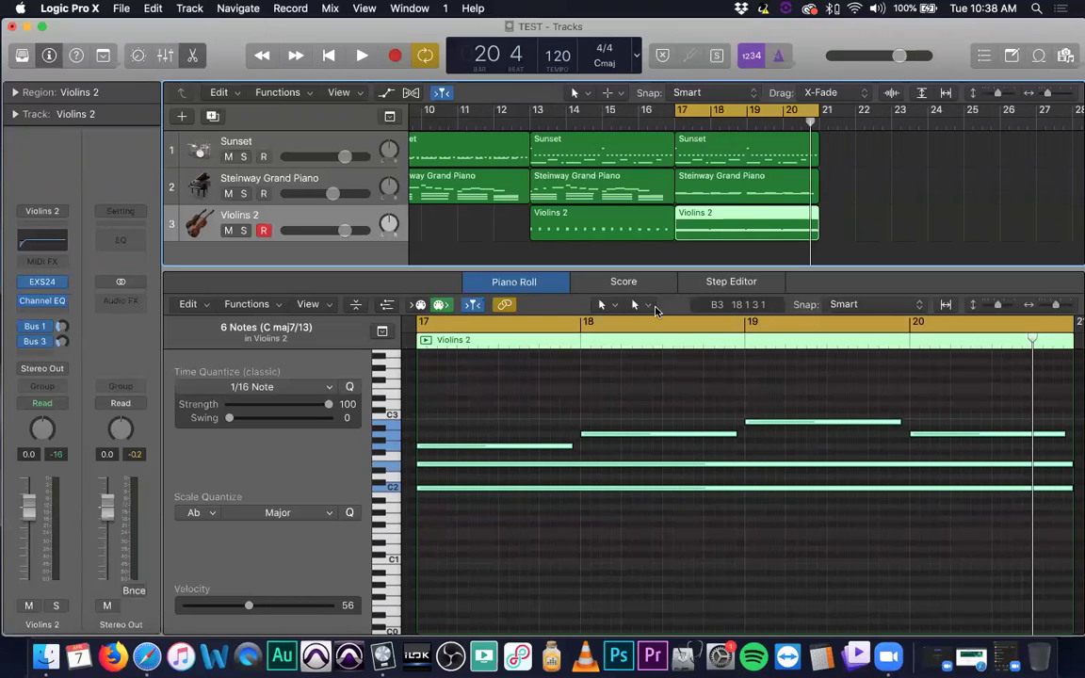
{"action": "left_click", "coordinate": [606, 305]}
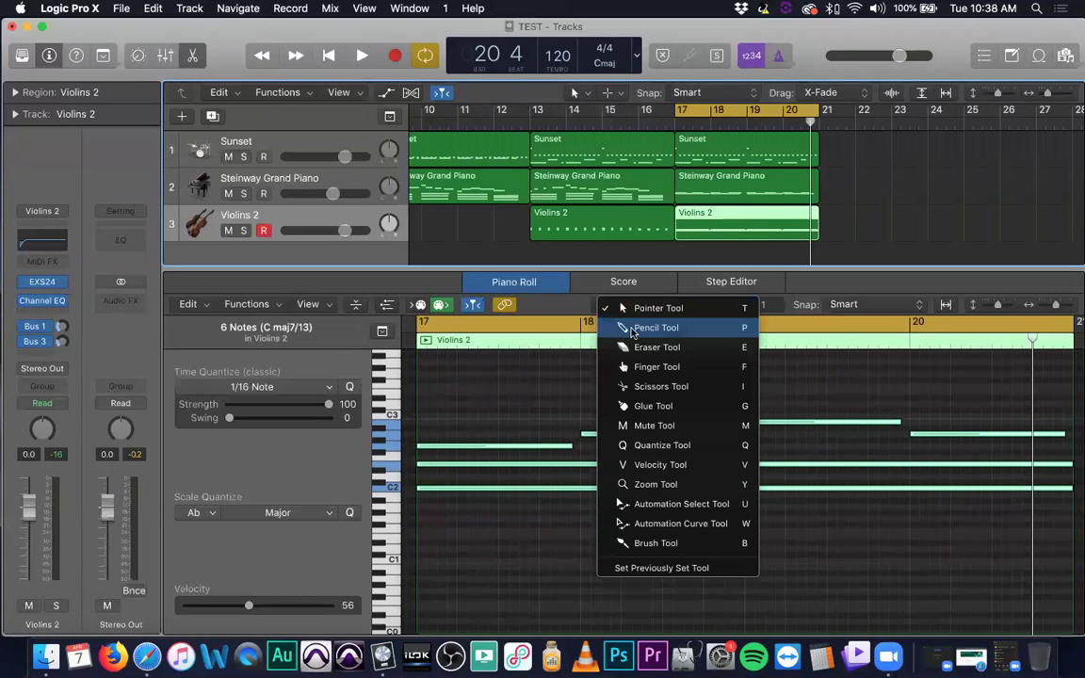
{"action": "left_click", "coordinate": [650, 328]}
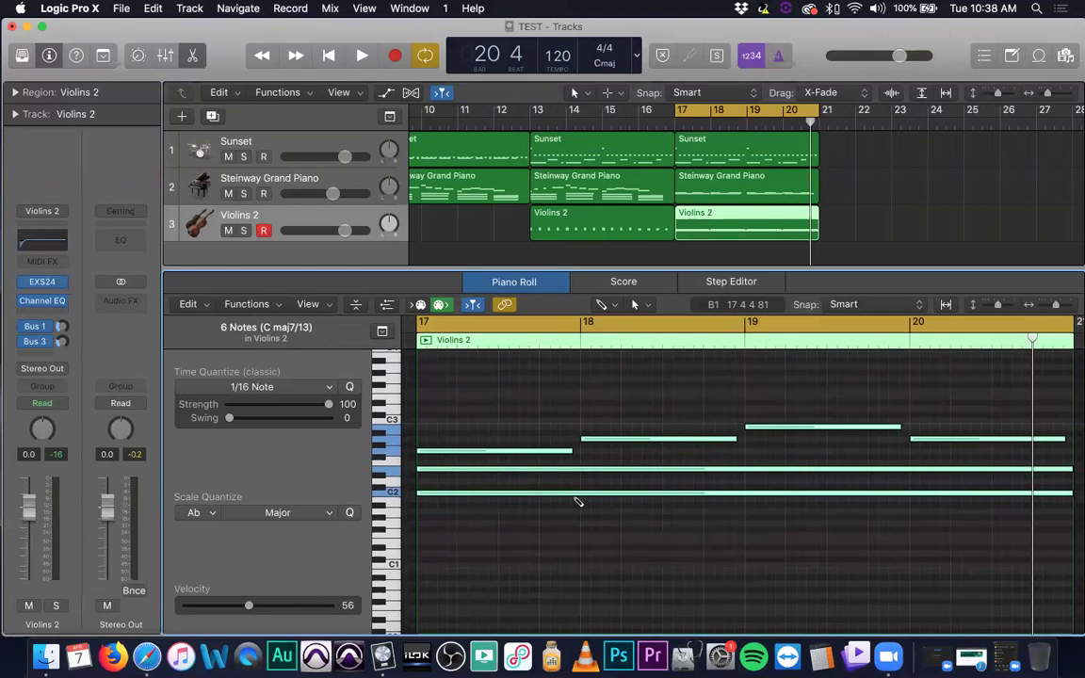
- Duplicate all six violin notes one octave higher with the Pointer tool and play back the section
{"action": "left_click", "coordinate": [582, 490], "text": "ctrl+alt"}
{"action": "scroll", "coordinate": [582, 491], "scroll_direction": "right", "scroll_amount": 5}
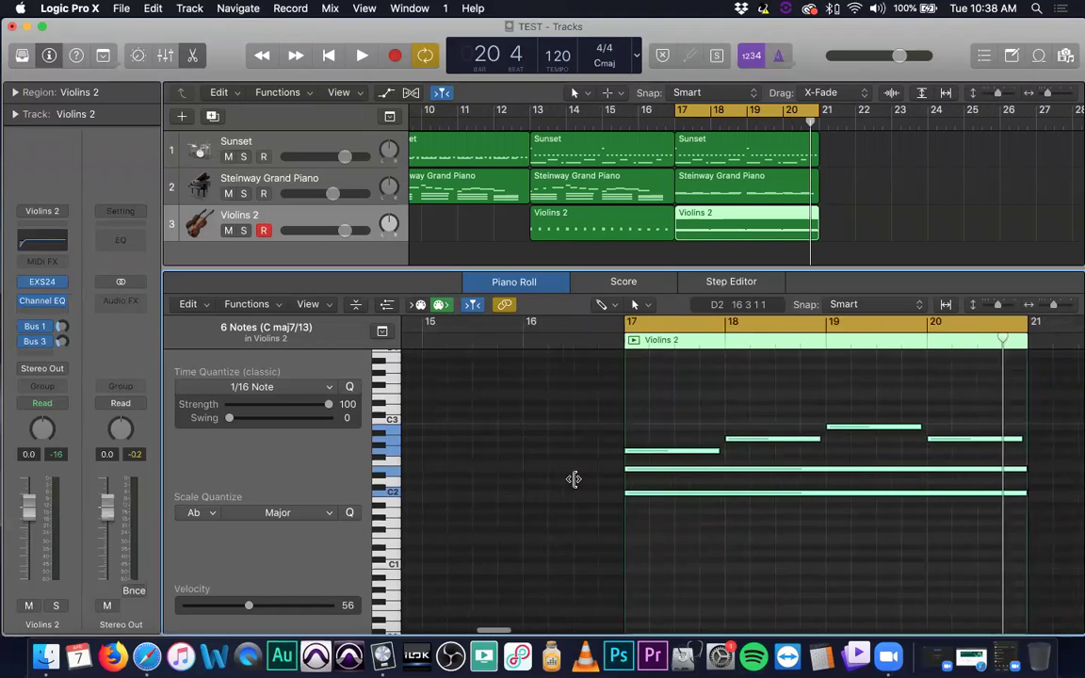
{"action": "left_click_drag", "start_coordinate": [505, 393], "coordinate": [941, 543]}
{"action": "scroll", "coordinate": [761, 544], "scroll_direction": "up", "scroll_amount": 3}
{"action": "scroll", "coordinate": [761, 544], "scroll_direction": "up", "scroll_amount": 2}
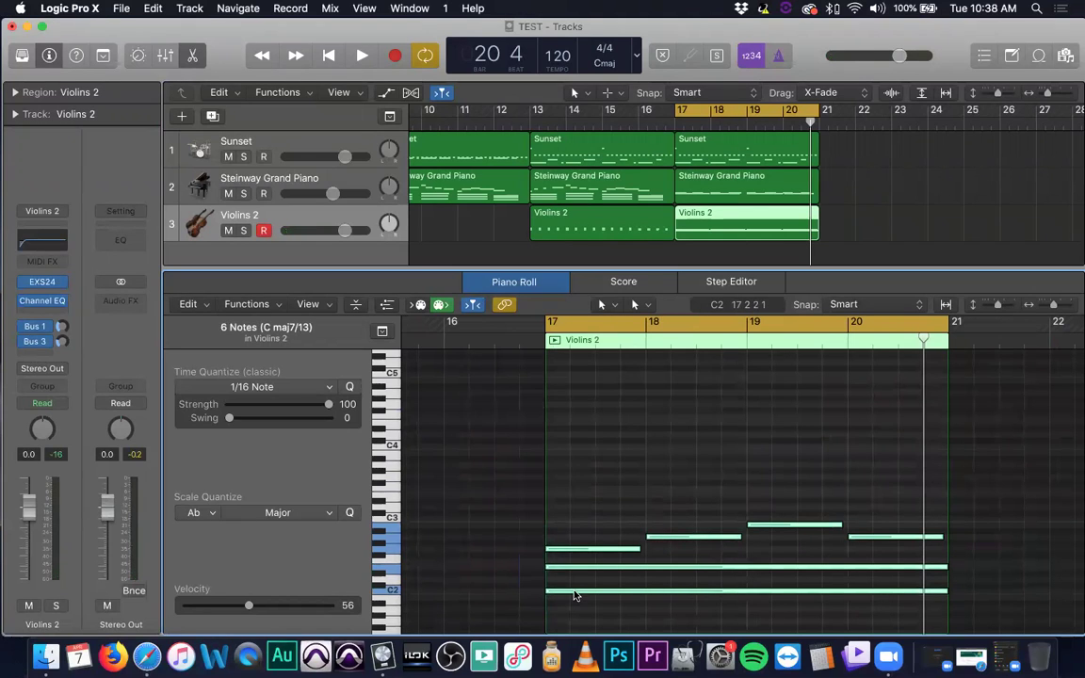
{"action": "left_click_drag", "start_coordinate": [577, 592], "coordinate": [591, 524]}
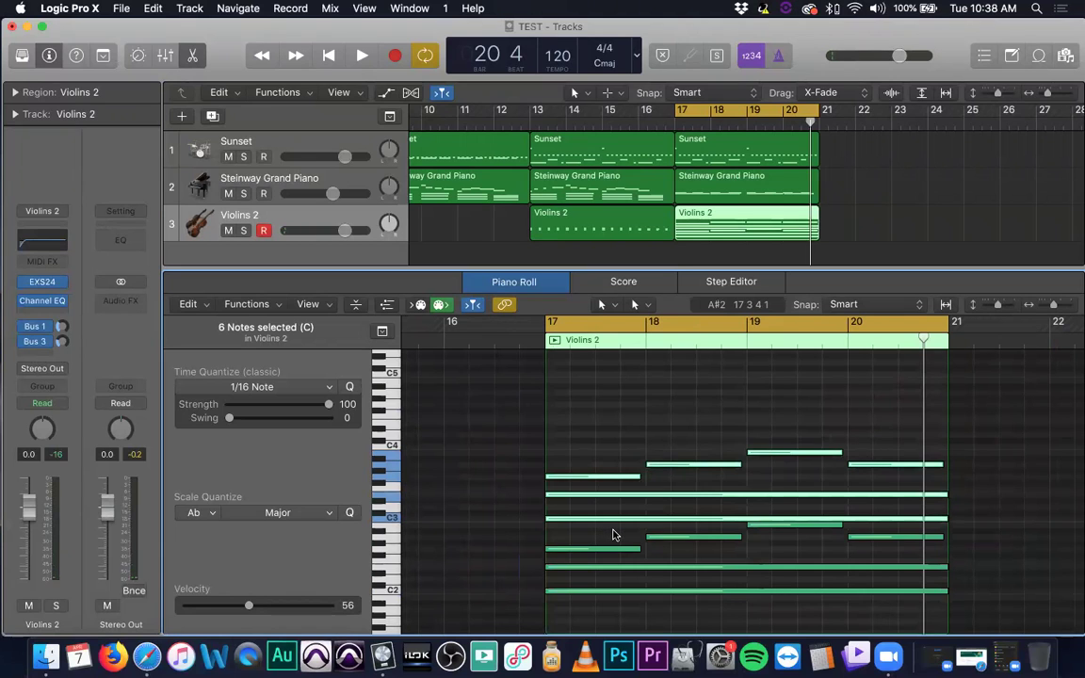
{"action": "key", "text": "space"}
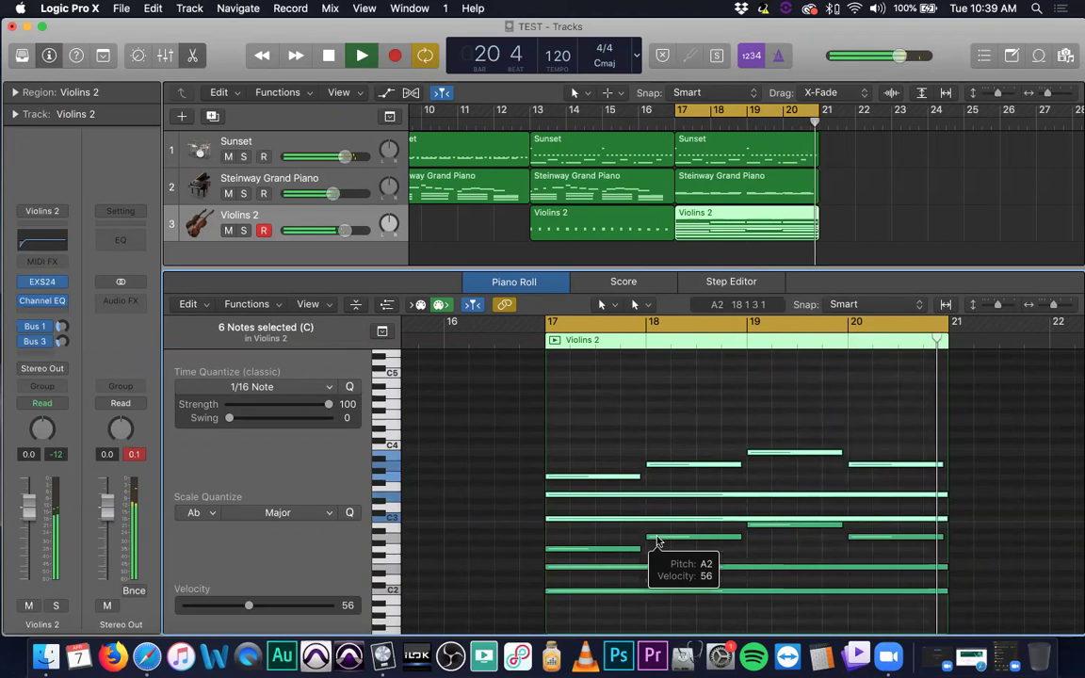
{"action": "key", "text": "space"}
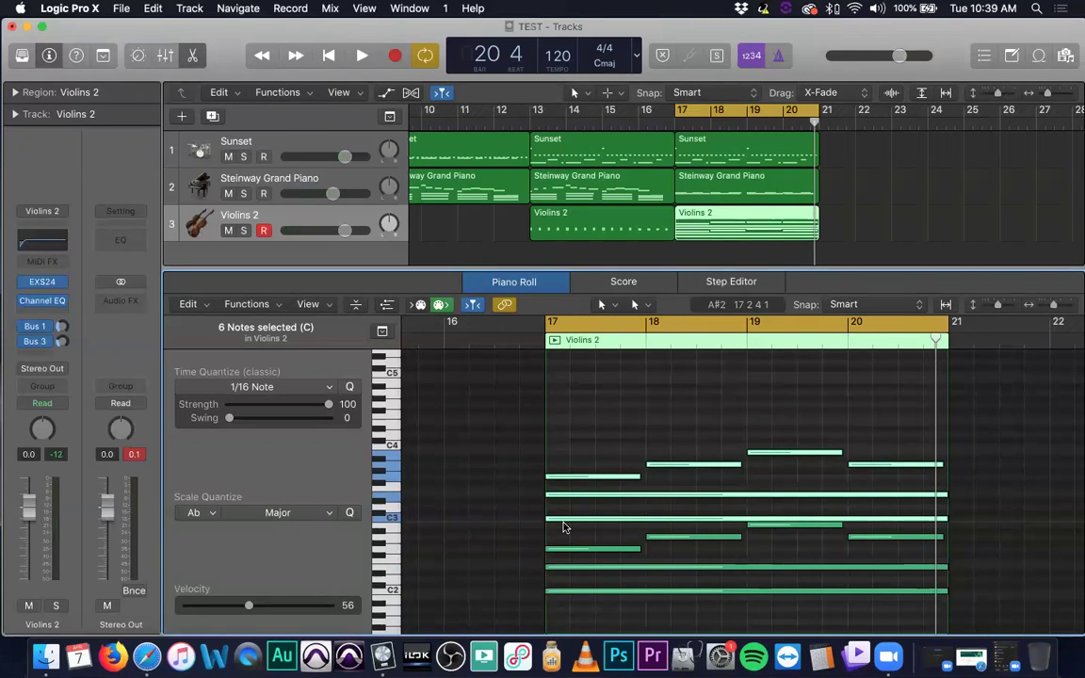
- Set the velocity of the upper-octave violin notes to 40, deselect them, and play back the section
{"action": "left_click_drag", "start_coordinate": [240, 608], "coordinate": [233, 610]}
{"action": "left_click", "coordinate": [475, 487]}
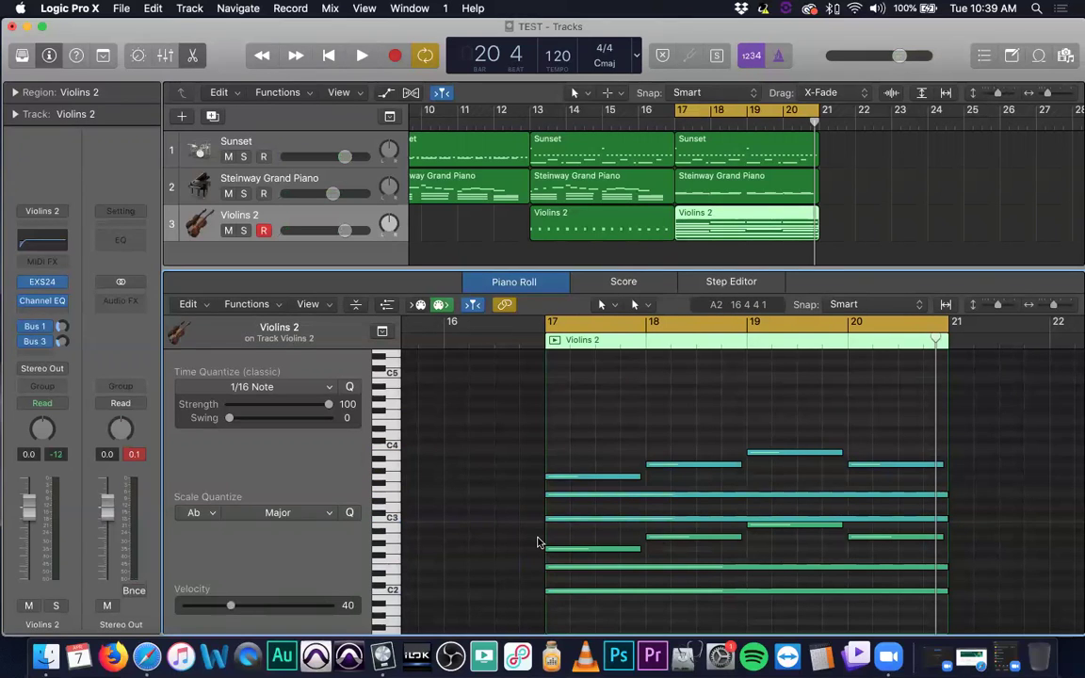
{"action": "key", "text": "space"}
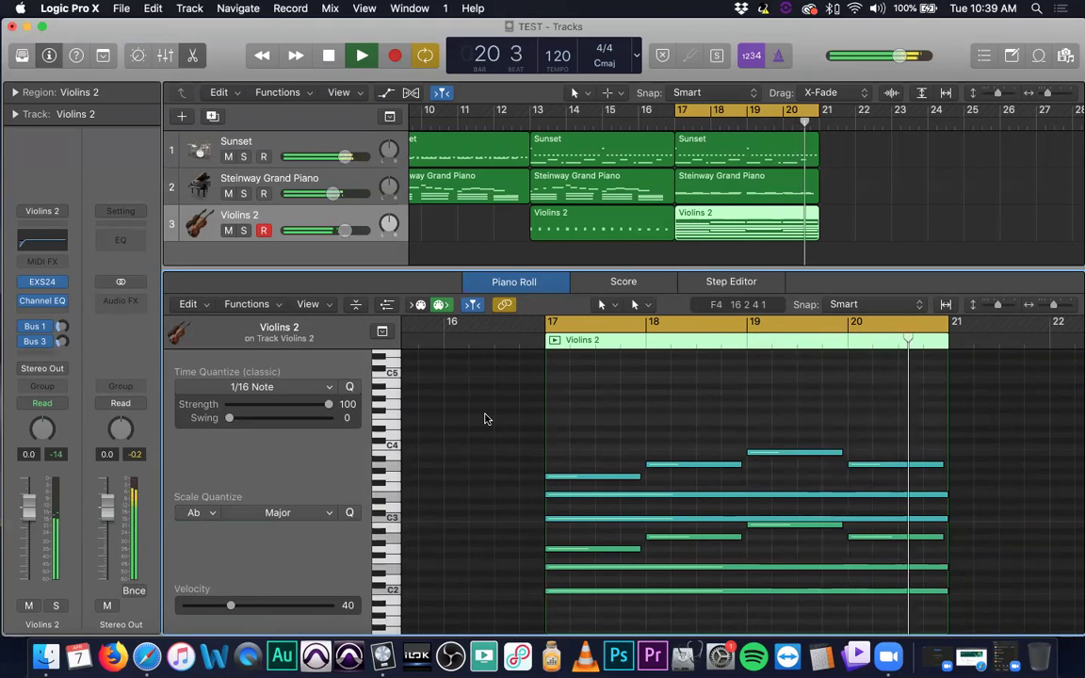
{"action": "key", "text": "space"}
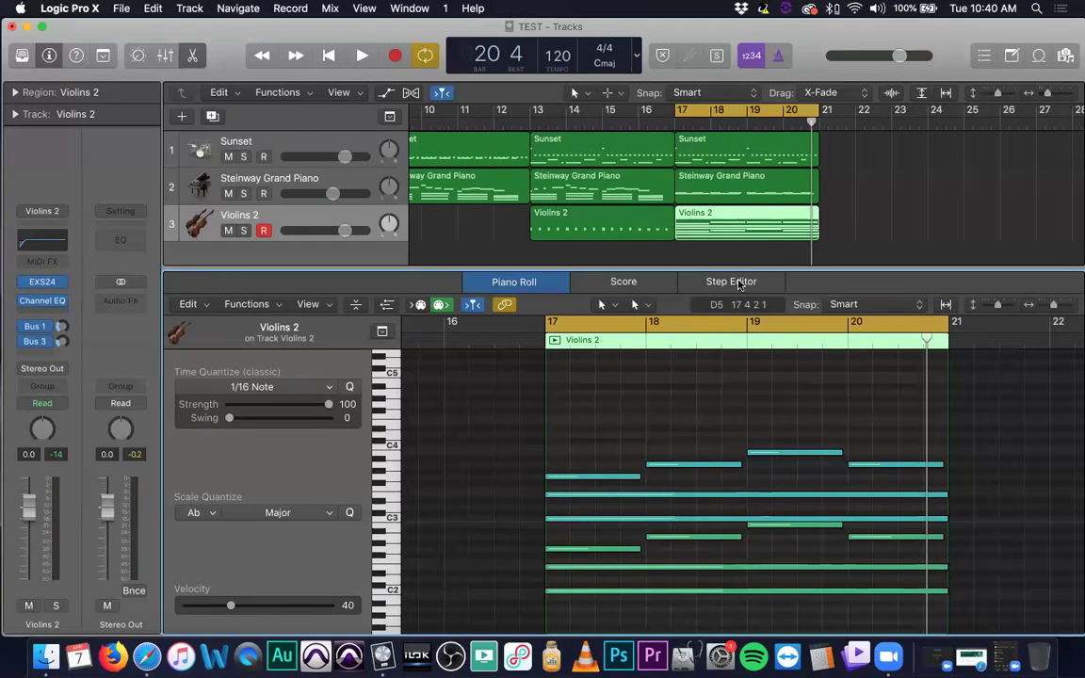
- Compare the Violins 2 region's notation in the Score editor with its notes in the Piano Roll
{"action": "scroll", "coordinate": [725, 425], "scroll_direction": "down", "scroll_amount": 2}
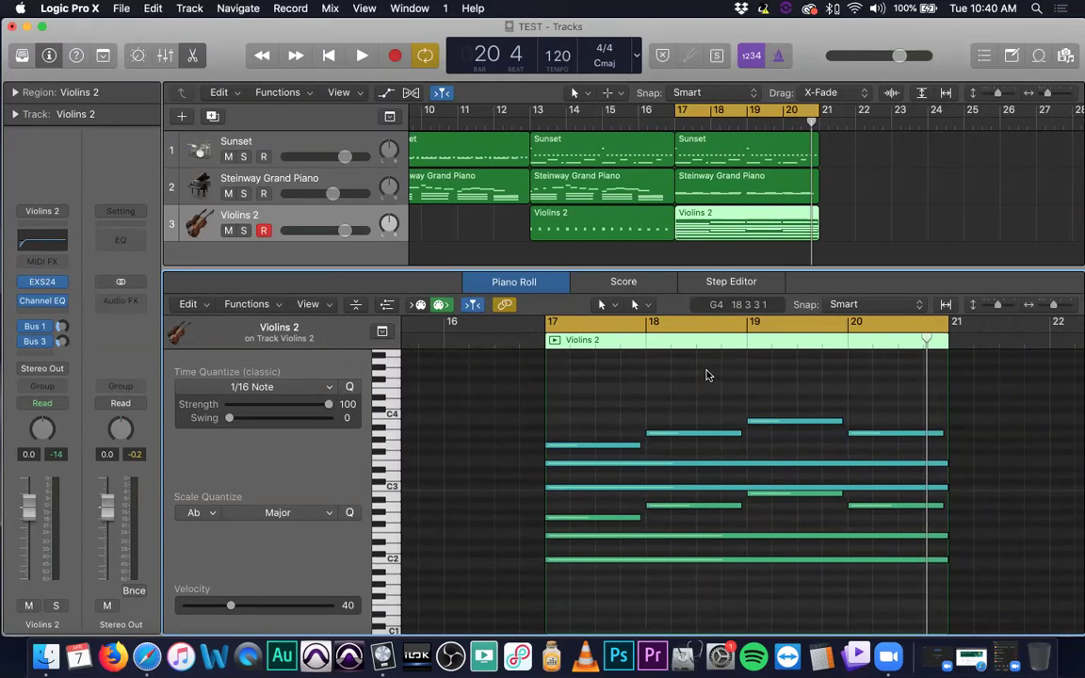
{"action": "left_click", "coordinate": [644, 284]}
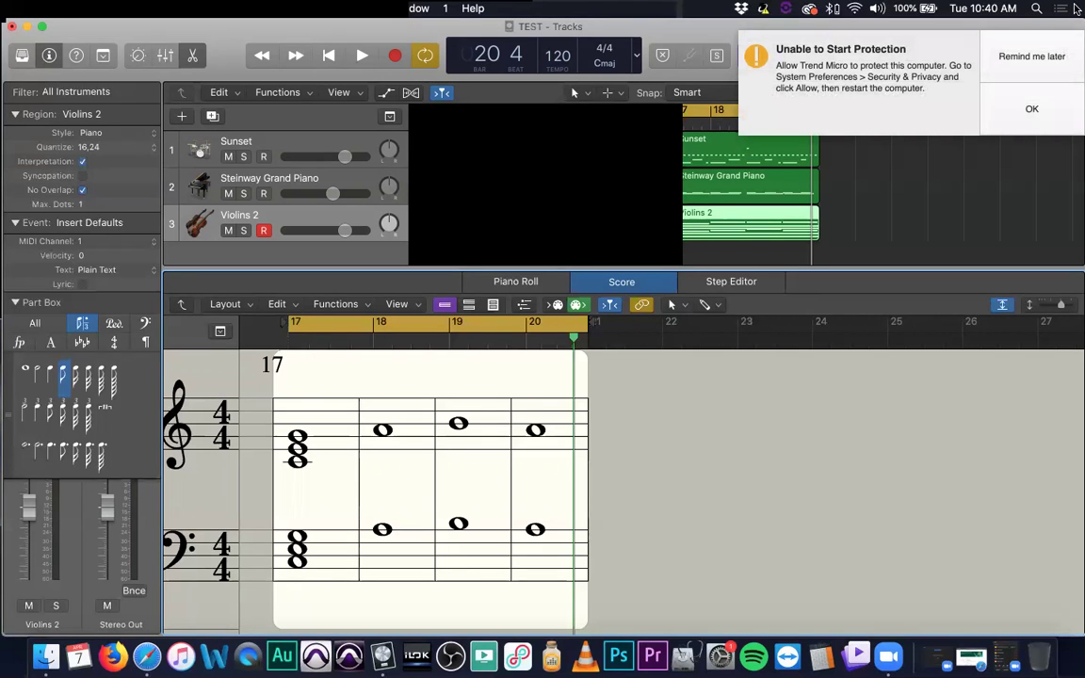
{"action": "left_click", "coordinate": [516, 283]}
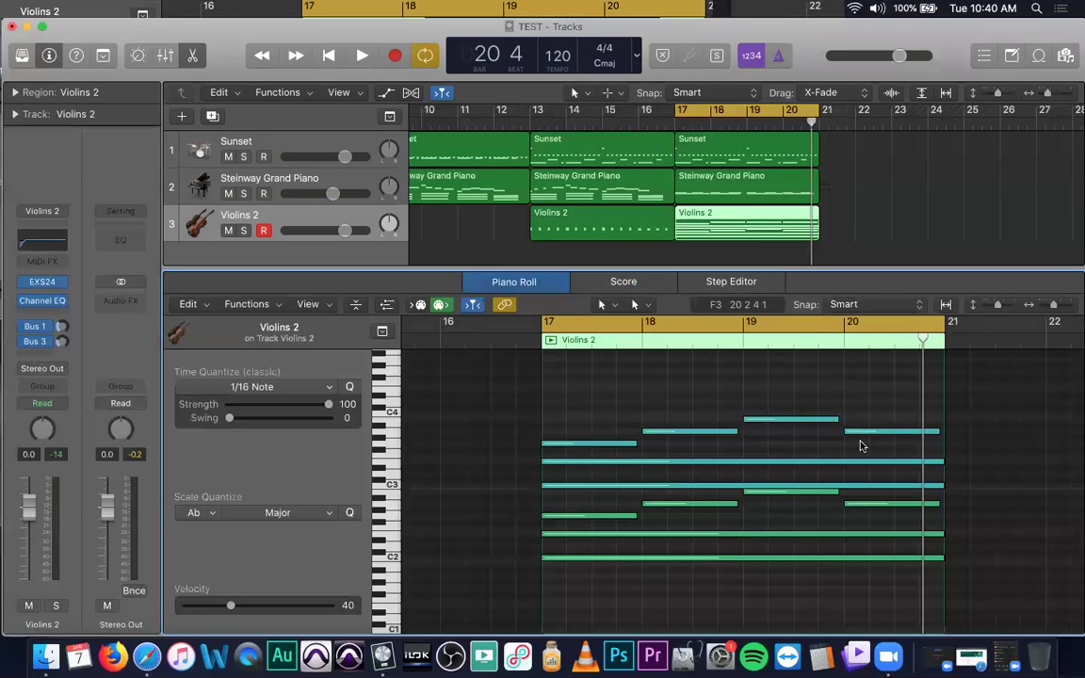
{"action": "left_click", "coordinate": [623, 282]}
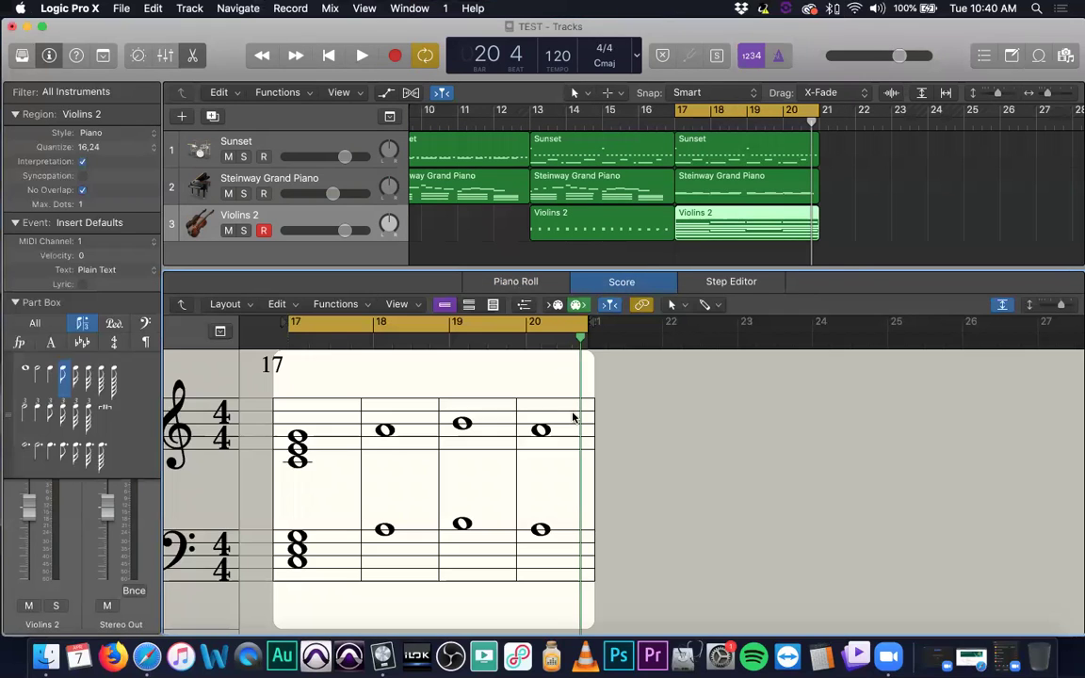
{"action": "left_click", "coordinate": [508, 284]}
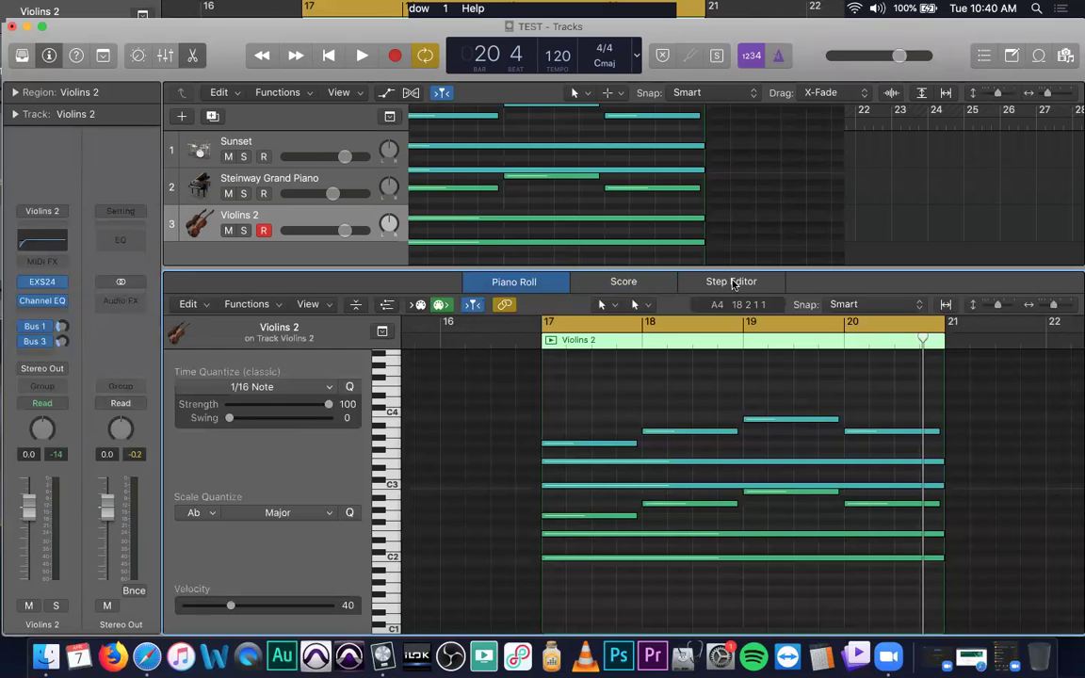
- Show the Violins 2 region in the Step Editor and examine its note lanes
{"action": "left_click", "coordinate": [732, 283]}
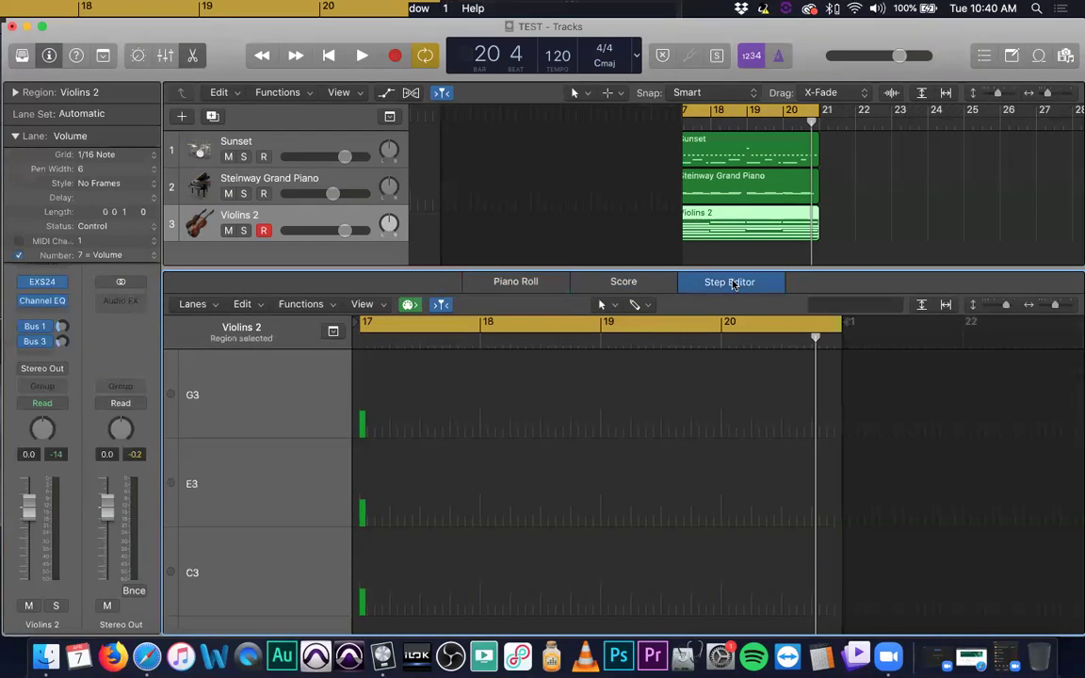
{"action": "scroll", "coordinate": [584, 447], "scroll_direction": "down", "scroll_amount": 2}
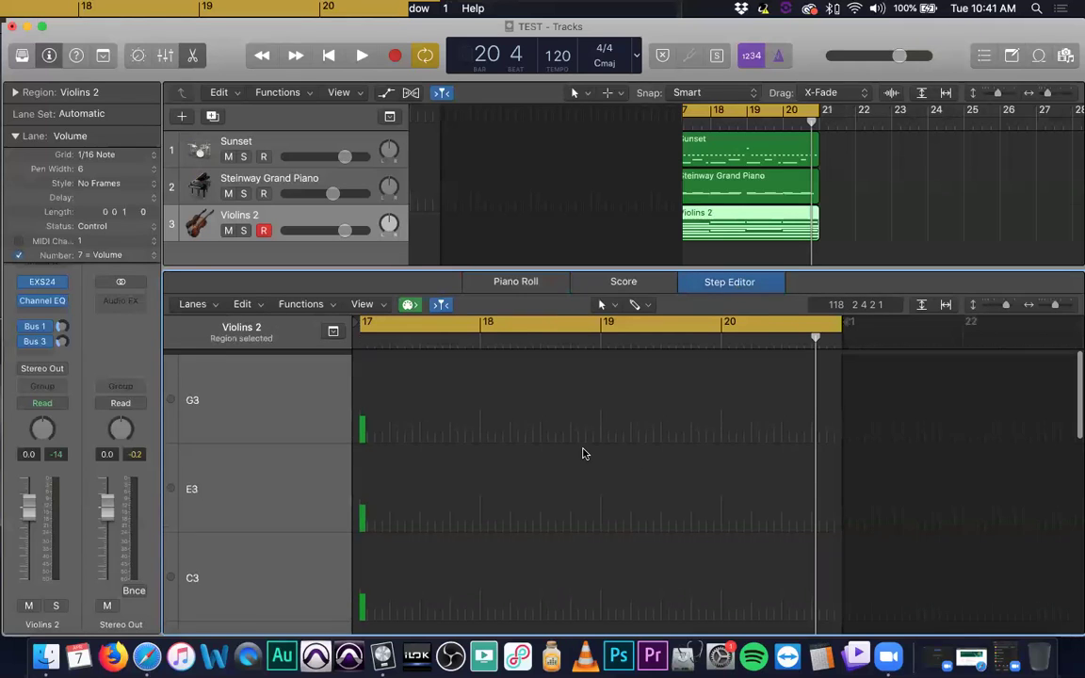
{"action": "scroll", "coordinate": [591, 443], "scroll_direction": "down", "scroll_amount": 6}
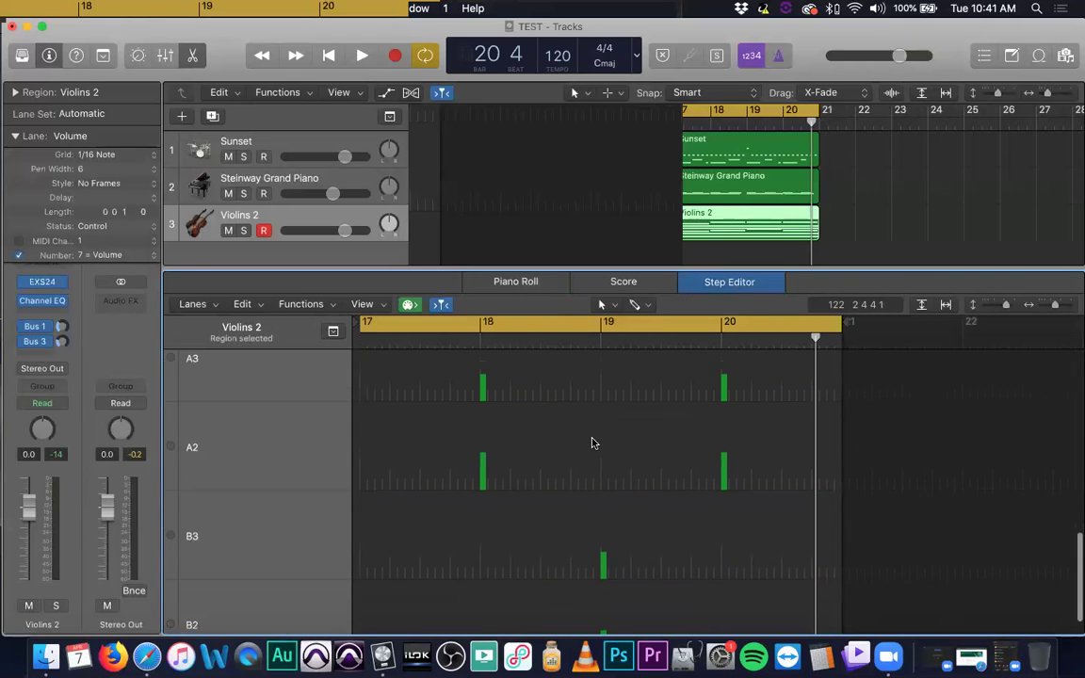
{"action": "scroll", "coordinate": [593, 441], "scroll_direction": "up", "scroll_amount": 8}
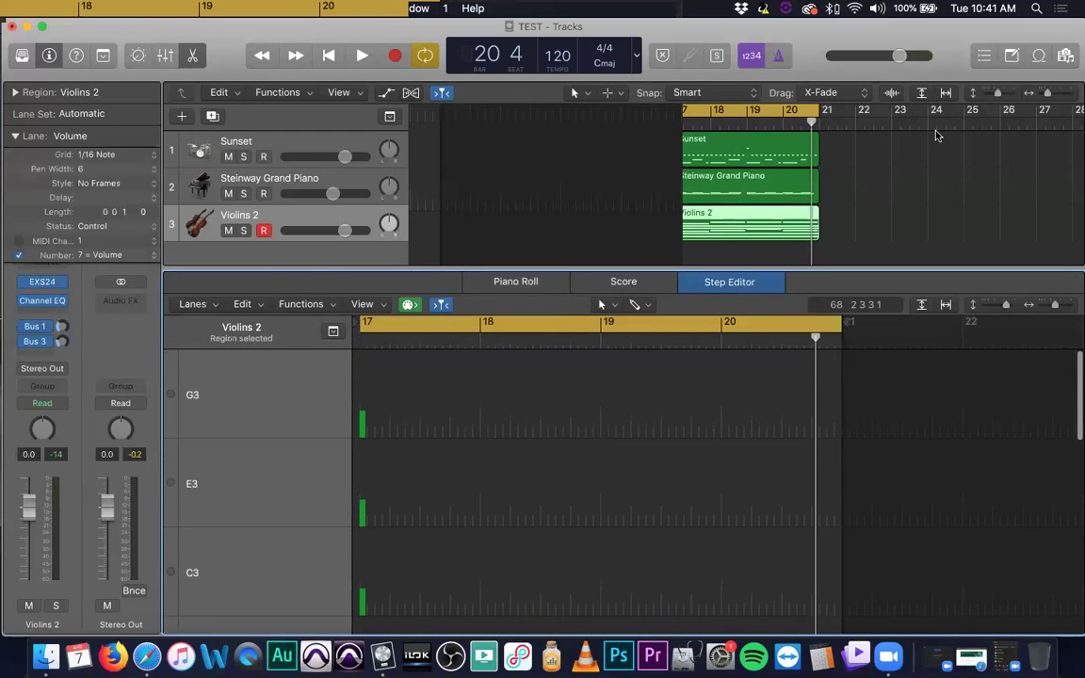
- Select the three regions spanning bars 17 to 20 and examine the Sunset drum lanes in the Step Editor
{"action": "left_click_drag", "start_coordinate": [857, 153], "coordinate": [779, 229]}
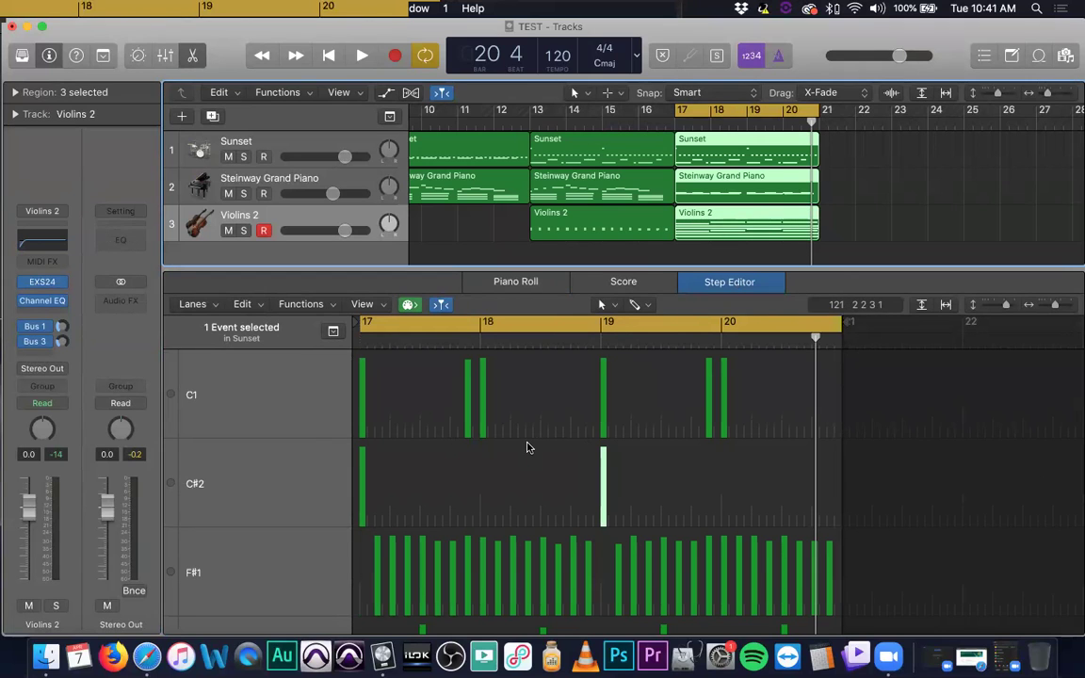
{"action": "scroll", "coordinate": [527, 446], "scroll_direction": "down", "scroll_amount": 3}
{"action": "scroll", "coordinate": [527, 466], "scroll_direction": "up", "scroll_amount": 3}
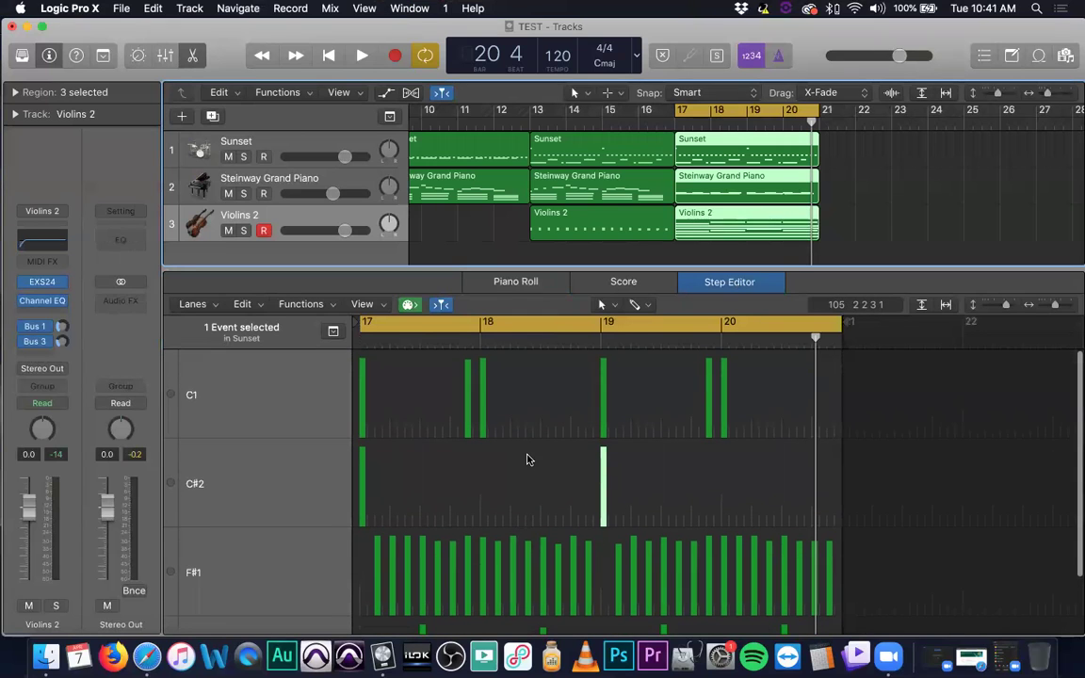
{"action": "scroll", "coordinate": [527, 461], "scroll_direction": "down", "scroll_amount": 3}
{"action": "scroll", "coordinate": [573, 501], "scroll_direction": "up", "scroll_amount": 1}
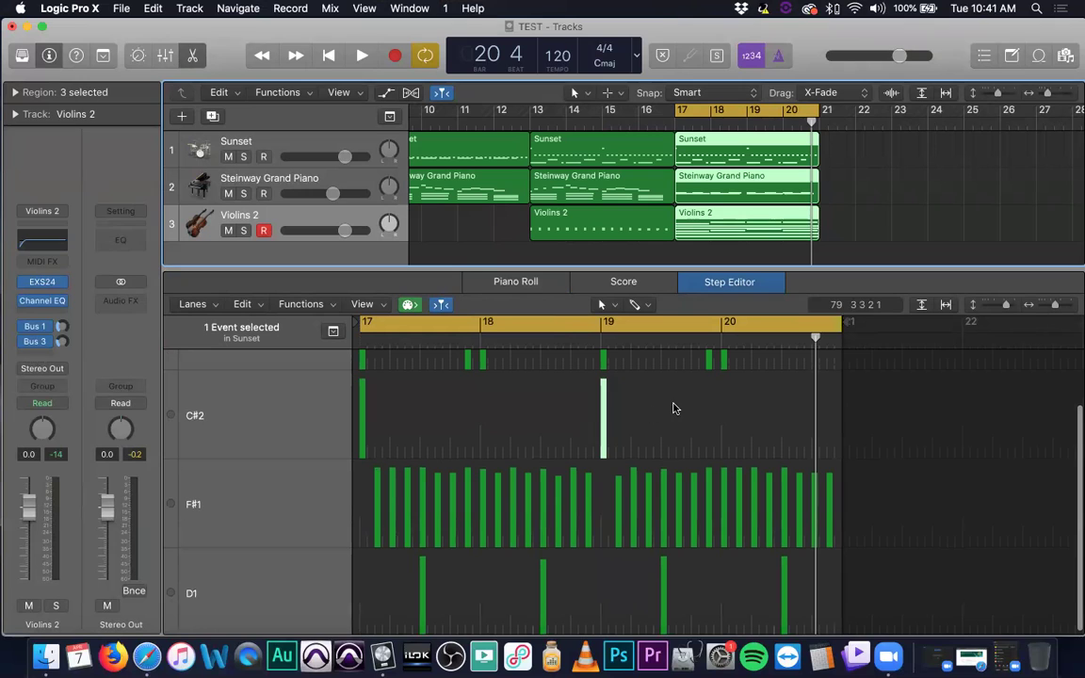
- Lower the velocities of the Sunset region's C#2 hits at bars 19 and 17 to less than half of the lane height
{"action": "left_click", "coordinate": [603, 415]}
{"action": "left_click_drag", "start_coordinate": [602, 420], "coordinate": [602, 372]}
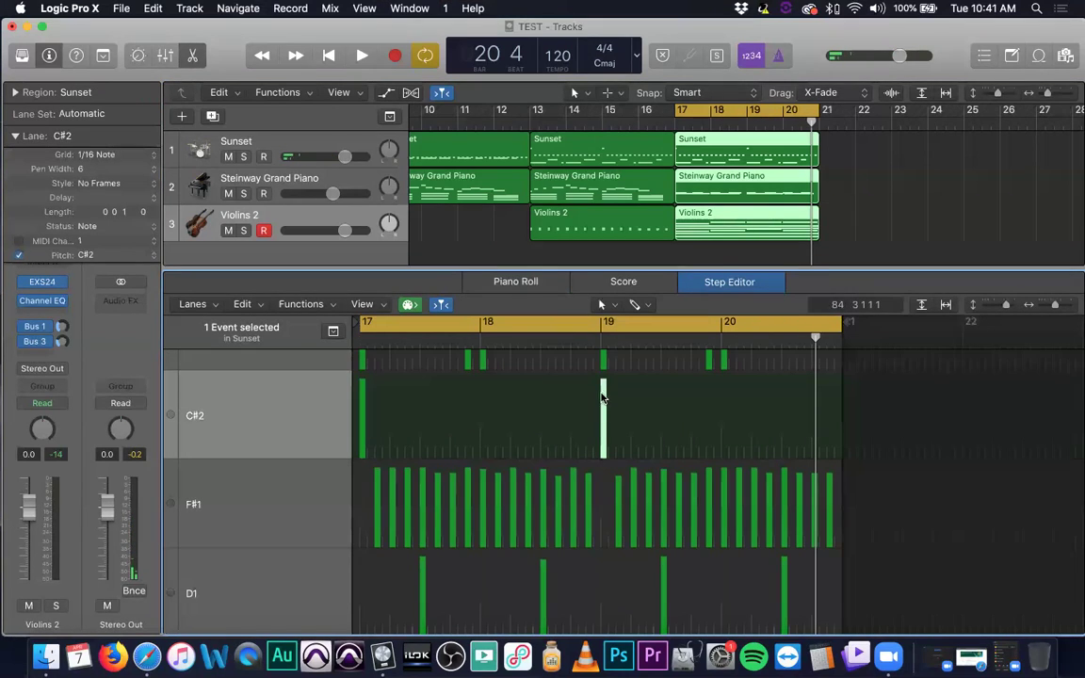
{"action": "mouse_move", "coordinate": [603, 381]}
{"action": "left_mouse_down"}
{"action": "mouse_move", "coordinate": [604, 441]}
{"action": "mouse_move", "coordinate": [603, 421]}
{"action": "left_mouse_up"}
{"action": "left_click_drag", "start_coordinate": [363, 384], "coordinate": [363, 414]}
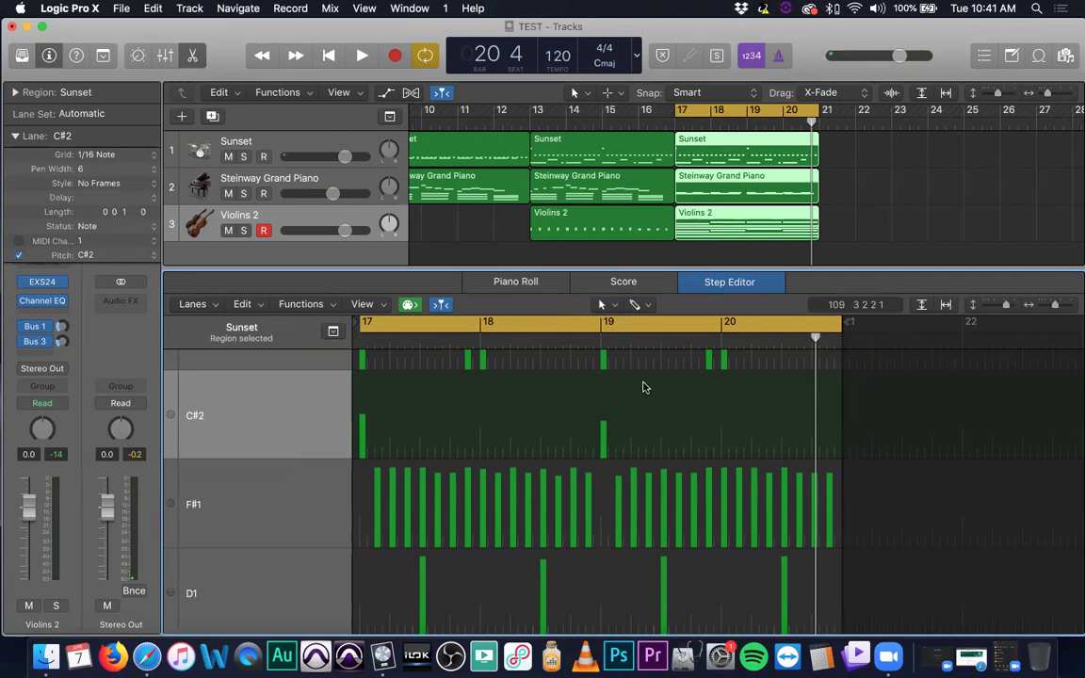
{"action": "left_click_drag", "start_coordinate": [364, 420], "coordinate": [363, 433]}
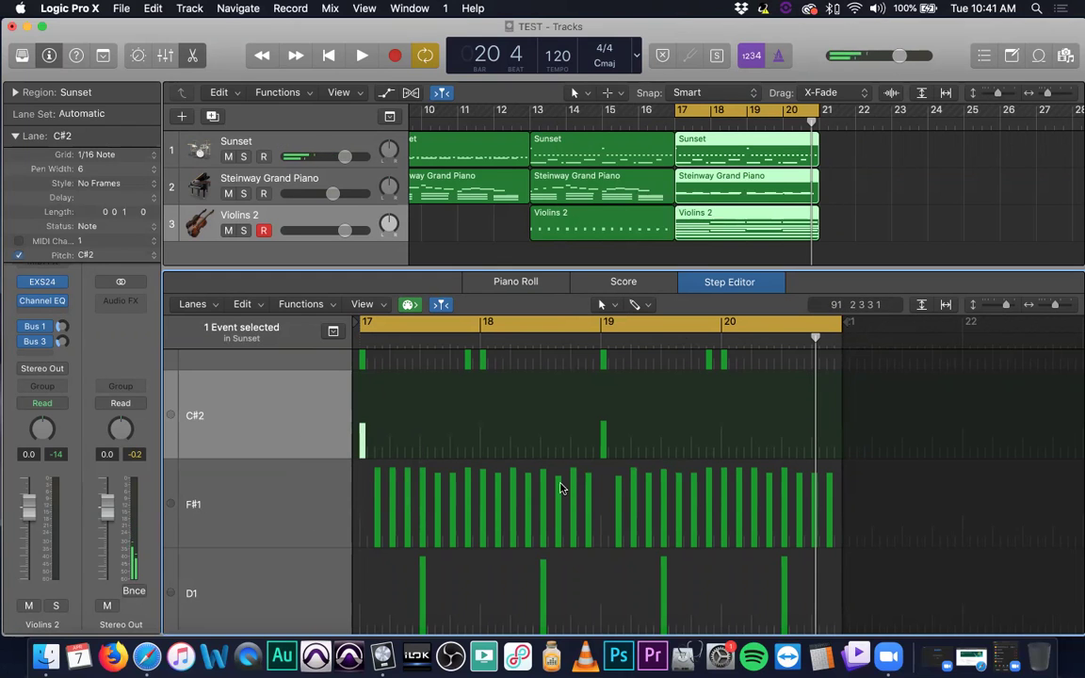
- Add the Sunset region's F#1 hit on beat 4, D1 hit on beat 3 and C1 hit on beat 1 of bar 18 to the selection
{"action": "left_click", "coordinate": [573, 475], "text": "shift"}
{"action": "left_click_drag", "start_coordinate": [573, 476], "coordinate": [573, 470]}
{"action": "left_click", "coordinate": [543, 576], "text": "shift"}
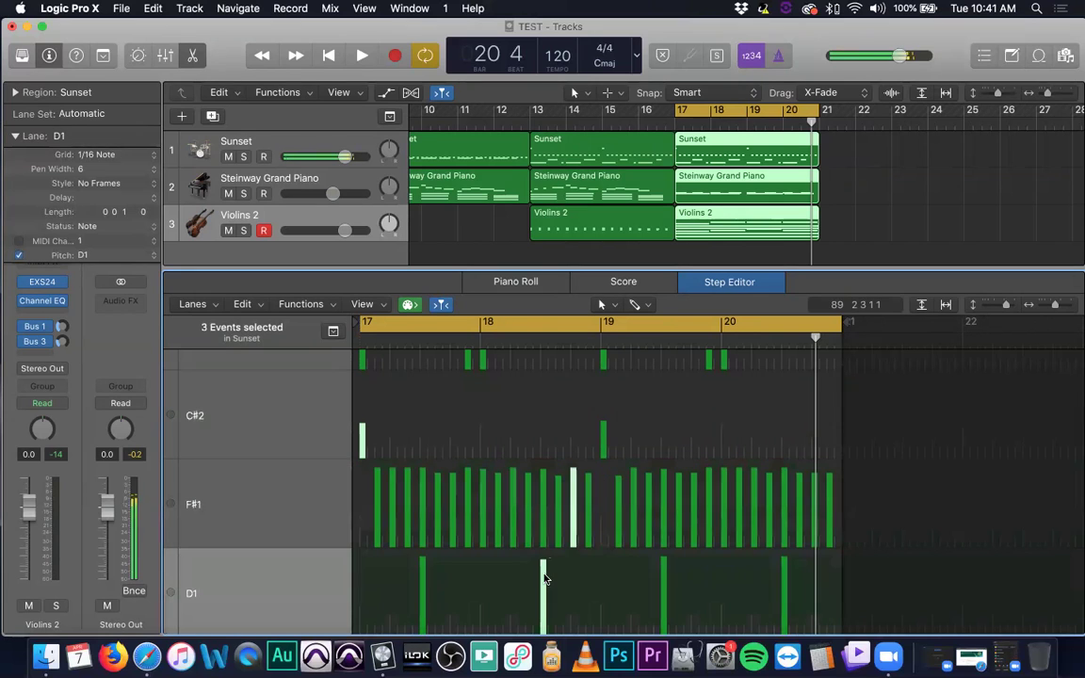
{"action": "left_click", "coordinate": [482, 364], "text": "shift"}
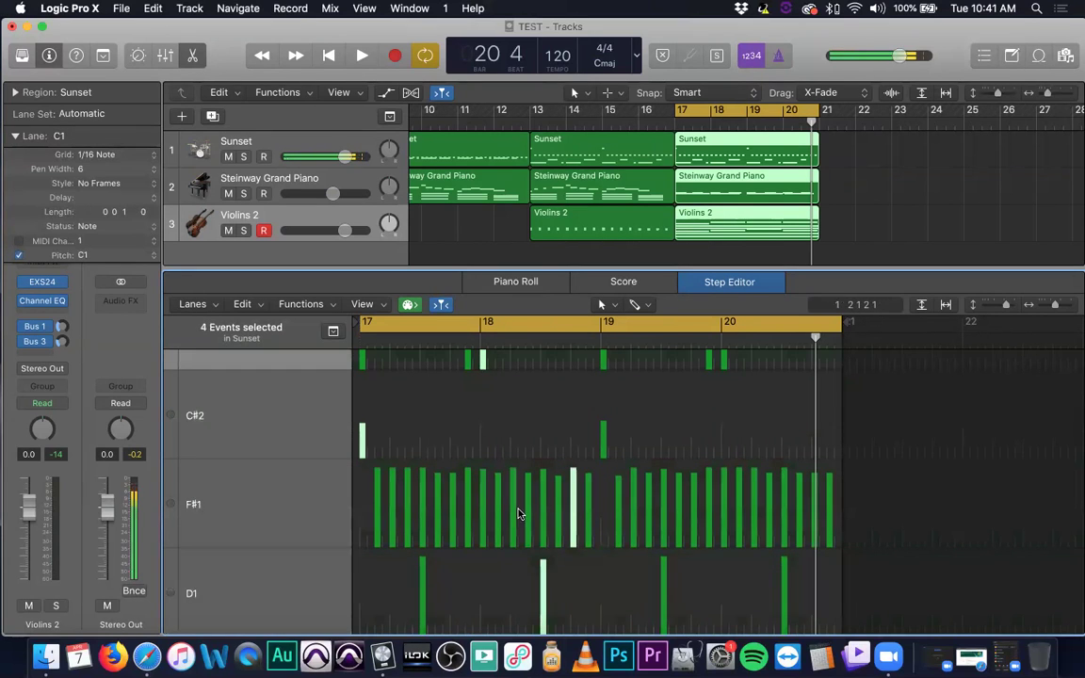
{"action": "scroll", "coordinate": [527, 521], "scroll_direction": "down", "scroll_amount": 1}
{"action": "scroll", "coordinate": [537, 474], "scroll_direction": "up", "scroll_amount": 5}
- Select the Steinway Grand Piano region at bar 17, try dragging across its C2 lane from bar 20 to 17, and undo the edit
{"action": "left_click", "coordinate": [859, 197]}
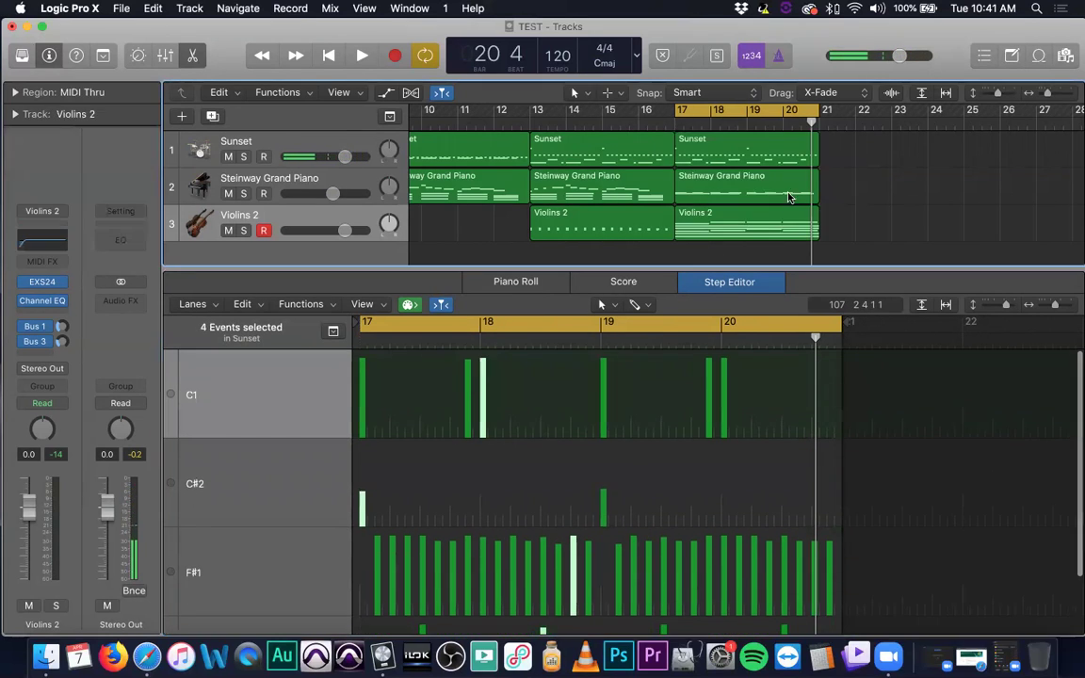
{"action": "left_click", "coordinate": [735, 189]}
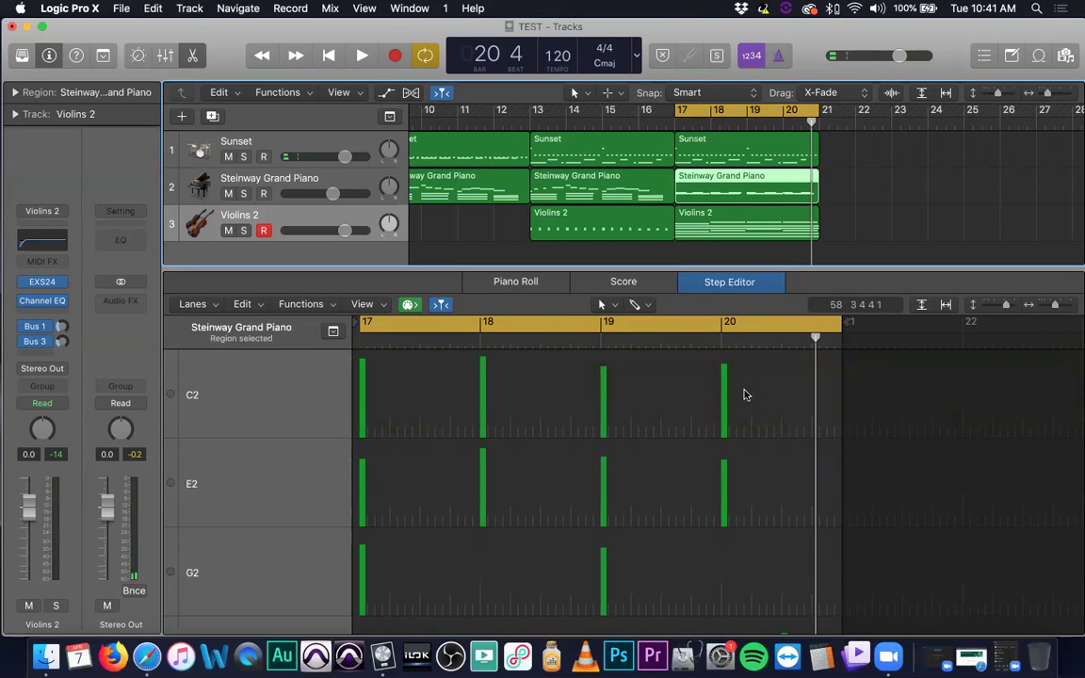
{"action": "left_click_drag", "start_coordinate": [750, 393], "coordinate": [361, 395]}
{"action": "key", "text": "super+z"}
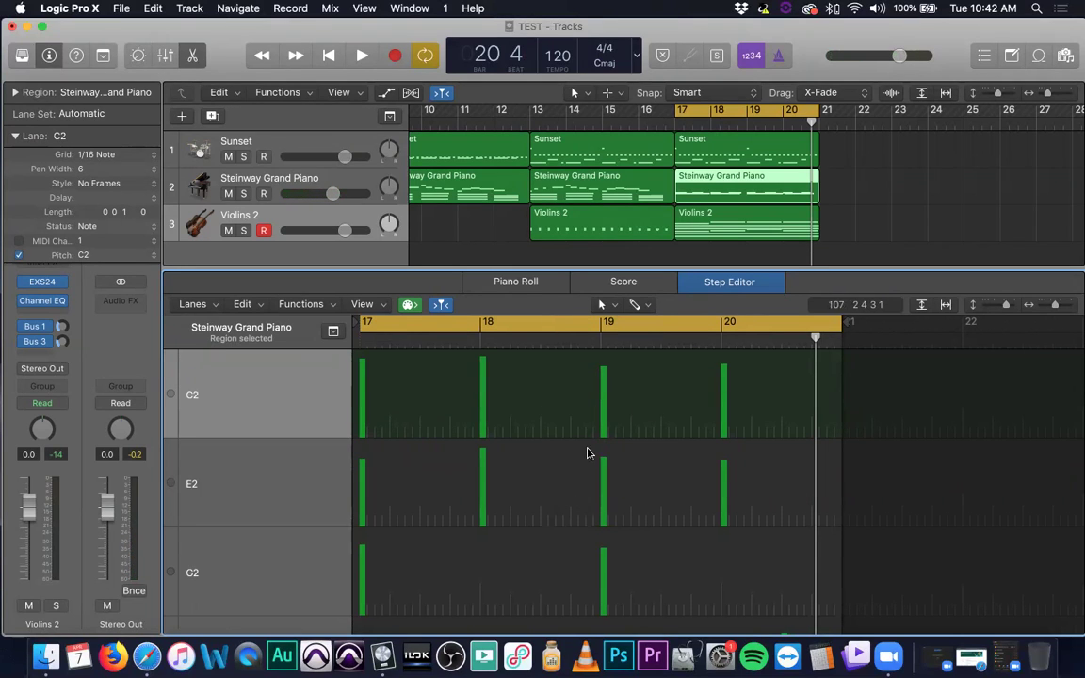
- Select the piano's C2, E2 and G2 events at bar 19 together, and return to the Violins 2 region at bar 17
{"action": "left_click", "coordinate": [604, 429]}
{"action": "left_click", "coordinate": [605, 509], "text": "shift"}
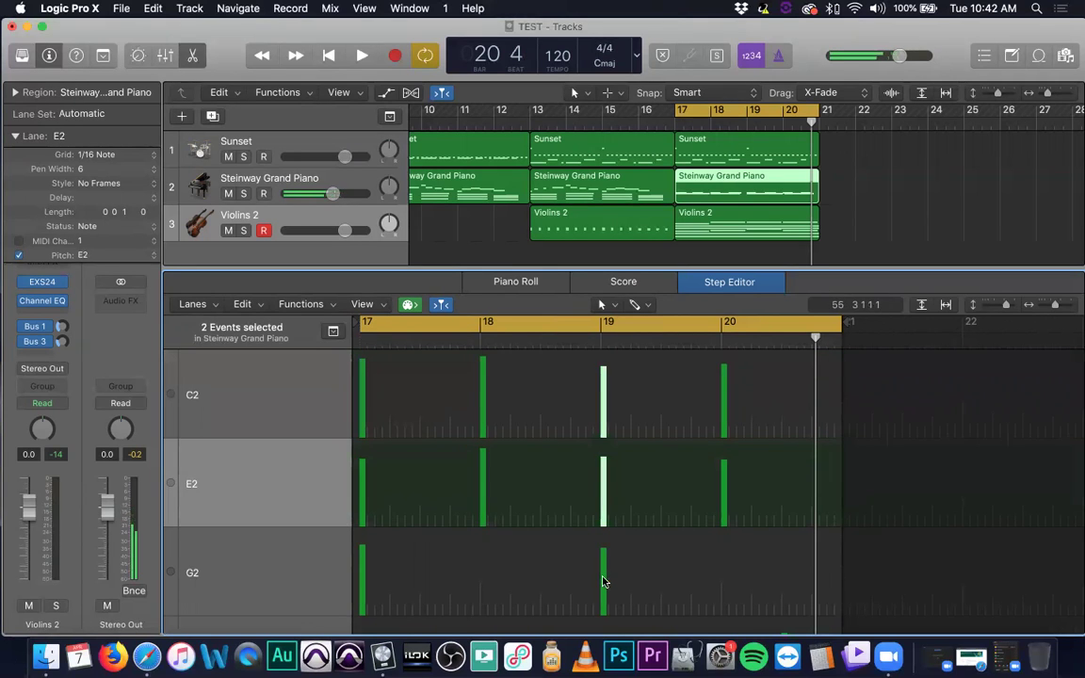
{"action": "left_click", "coordinate": [603, 577], "text": "shift"}
{"action": "scroll", "coordinate": [654, 544], "scroll_direction": "down", "scroll_amount": 5}
{"action": "scroll", "coordinate": [646, 555], "scroll_direction": "up", "scroll_amount": 5}
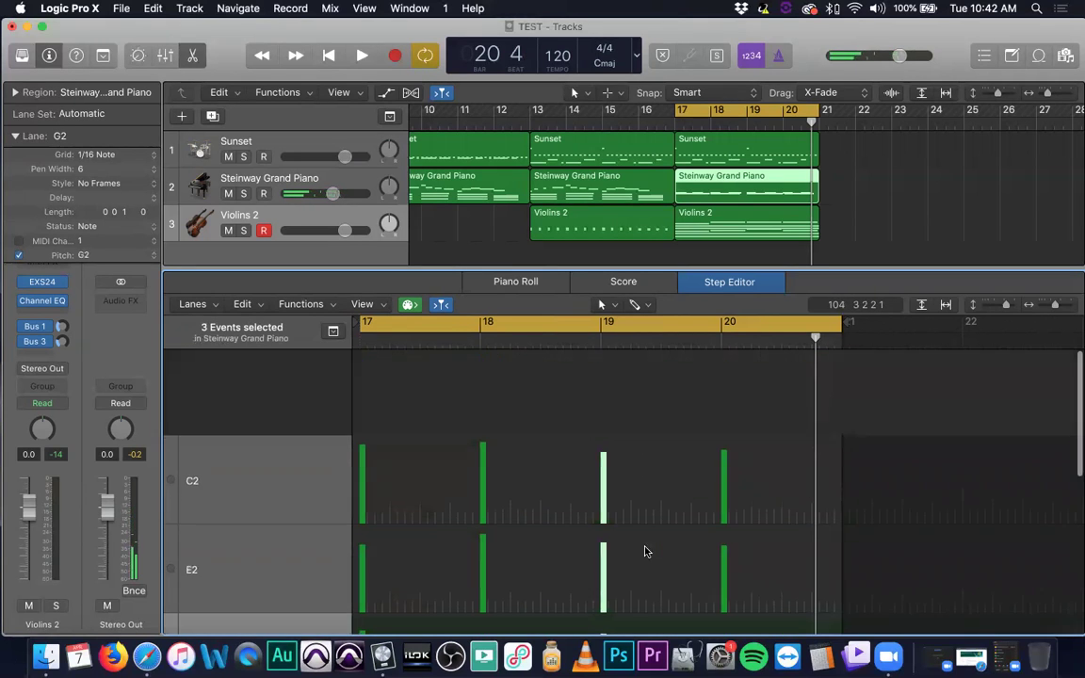
{"action": "left_click", "coordinate": [742, 221]}
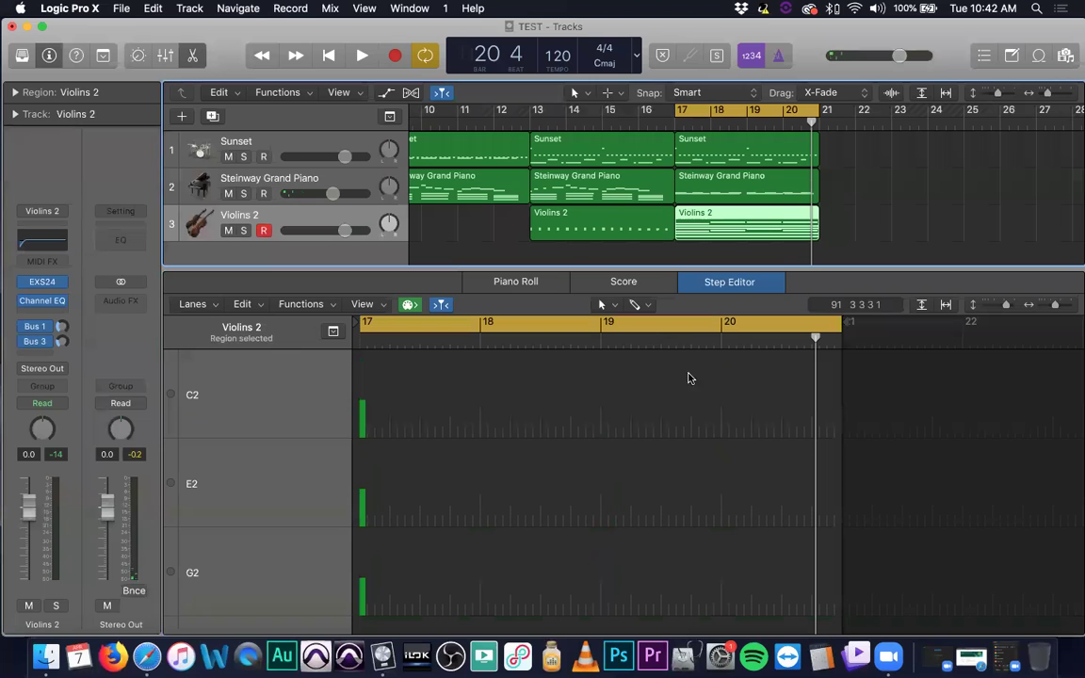
- Examine the Violins 2 lanes in the Step Editor and compare them with the Steinway Grand Piano and Sunset regions at bar 17
{"action": "scroll", "coordinate": [440, 504], "scroll_direction": "up", "scroll_amount": 1}
{"action": "scroll", "coordinate": [442, 503], "scroll_direction": "down", "scroll_amount": 1}
{"action": "scroll", "coordinate": [443, 504], "scroll_direction": "down", "scroll_amount": 6}
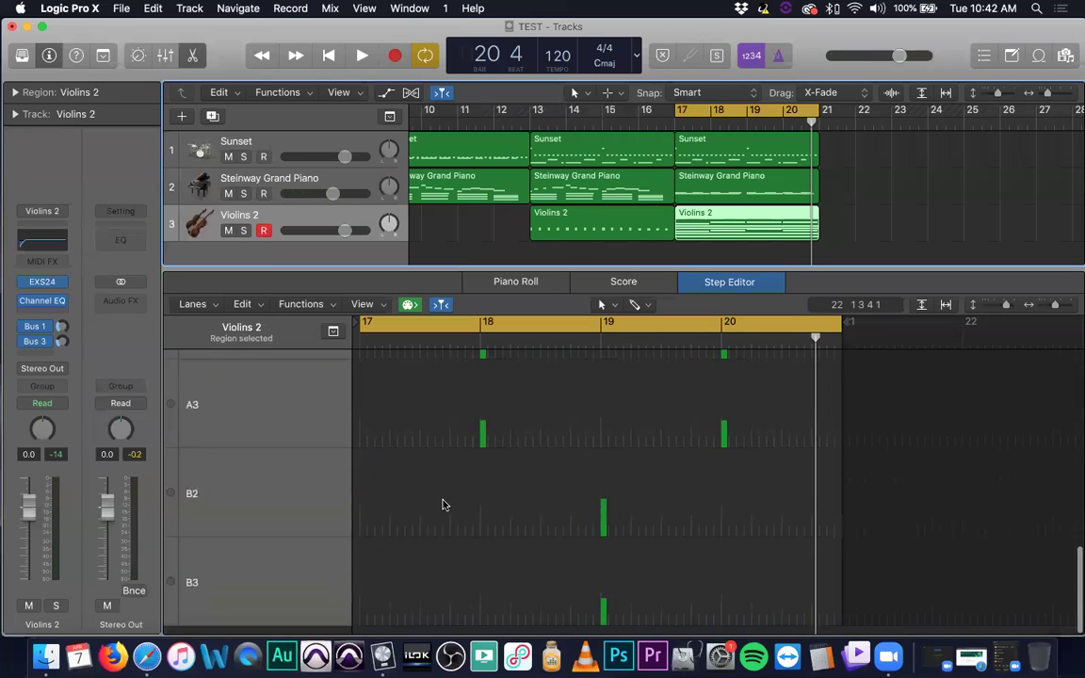
{"action": "scroll", "coordinate": [582, 548], "scroll_direction": "up", "scroll_amount": 3}
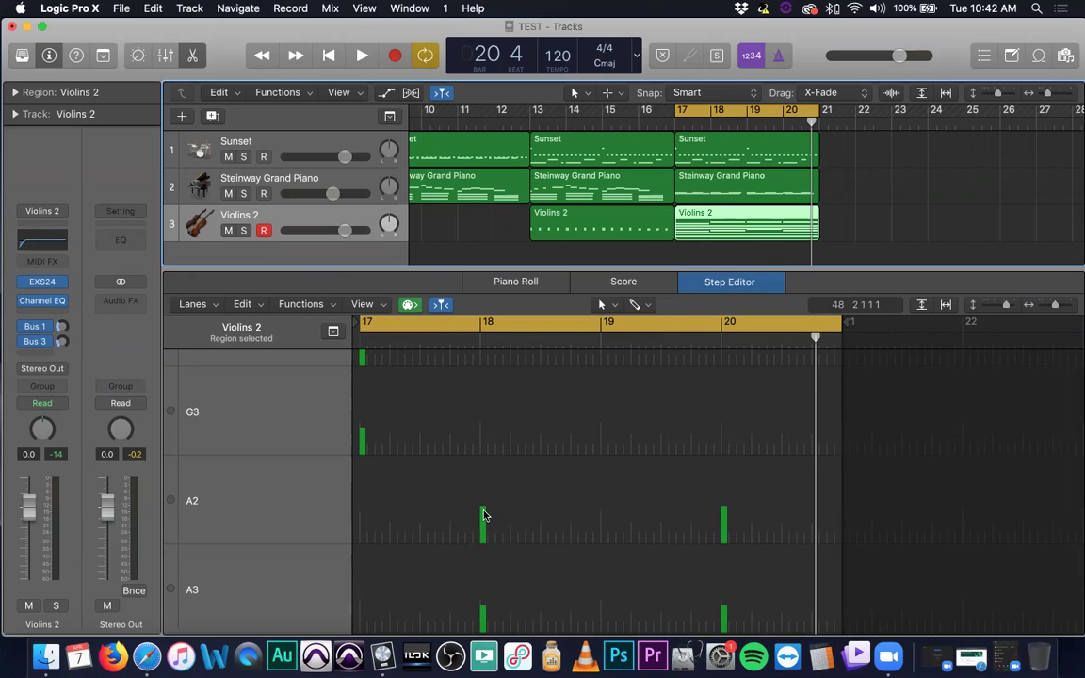
{"action": "left_click", "coordinate": [727, 184]}
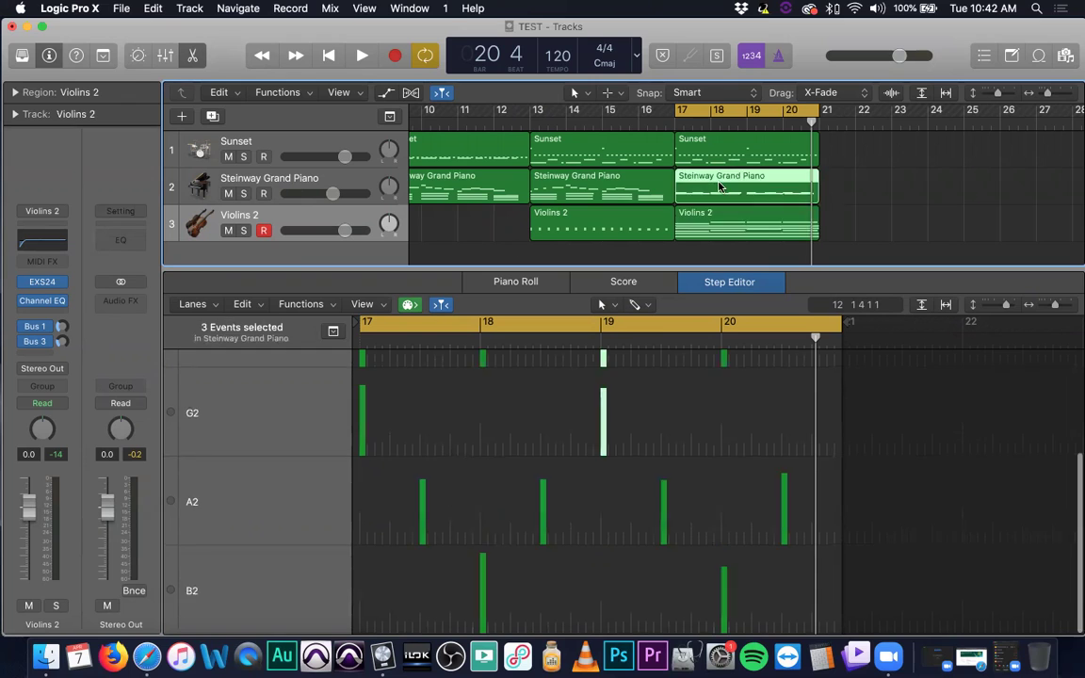
{"action": "left_click", "coordinate": [734, 152]}
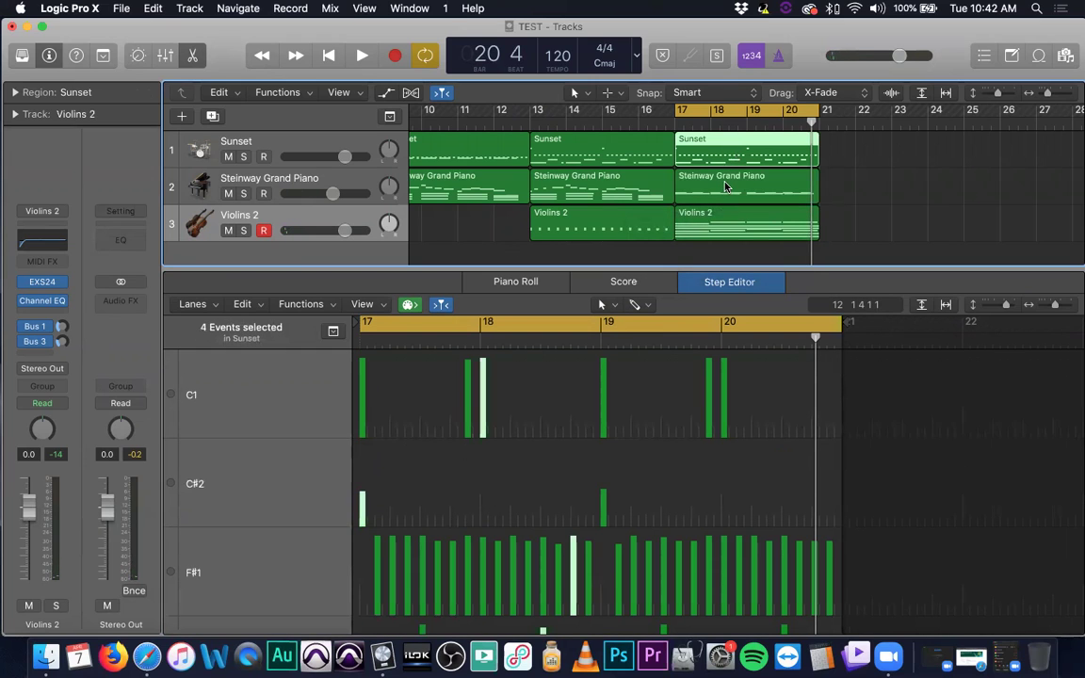
{"action": "left_click", "coordinate": [725, 186]}
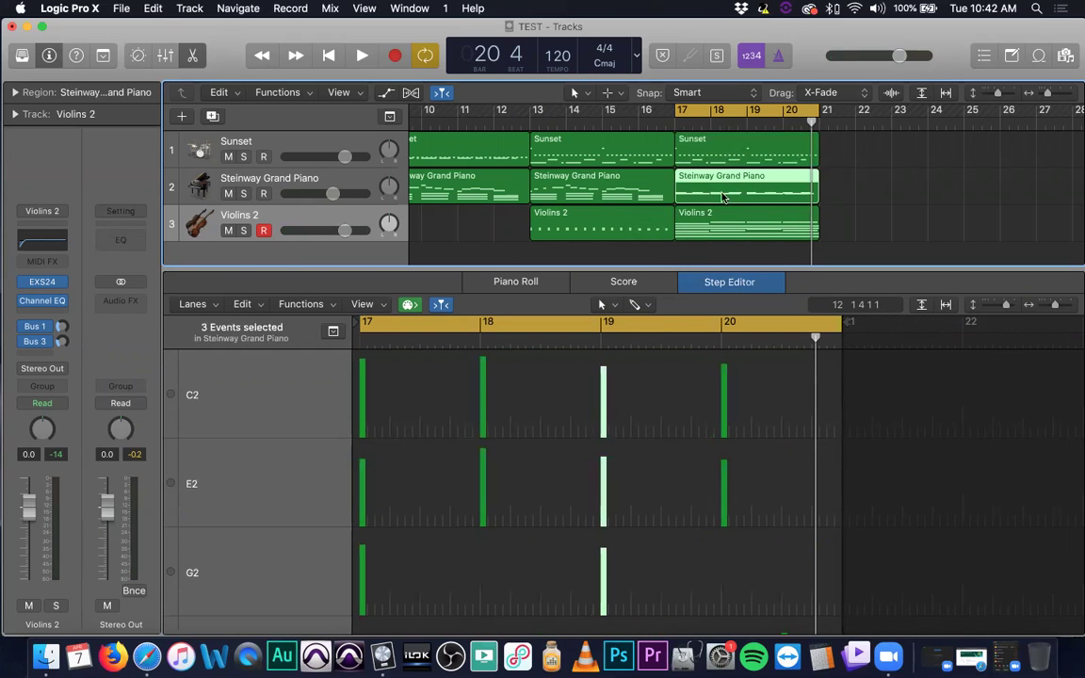
{"action": "left_click", "coordinate": [724, 218]}
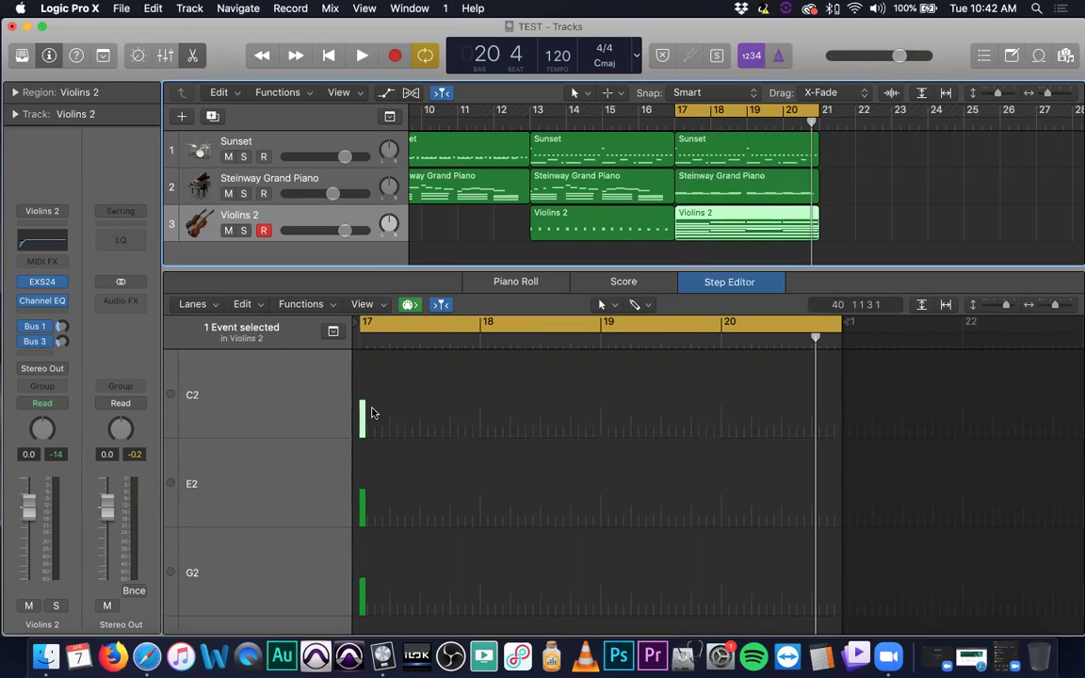
- Try the Violins 2 C2 velocity at bar 17 up to 118, settle it below half the lane height, and lower C2 and E2 slightly together
{"action": "mouse_move", "coordinate": [364, 406]}
{"action": "left_mouse_down"}
{"action": "mouse_move", "coordinate": [363, 355]}
{"action": "mouse_move", "coordinate": [362, 401]}
{"action": "left_mouse_up"}
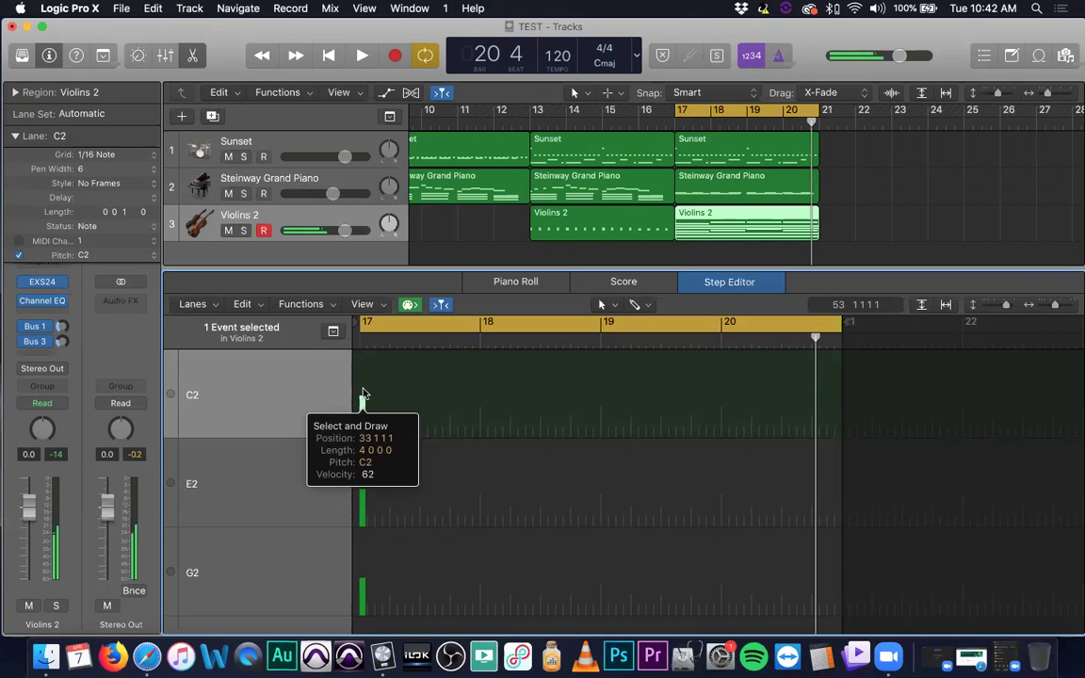
{"action": "left_click_drag", "start_coordinate": [364, 369], "coordinate": [365, 362]}
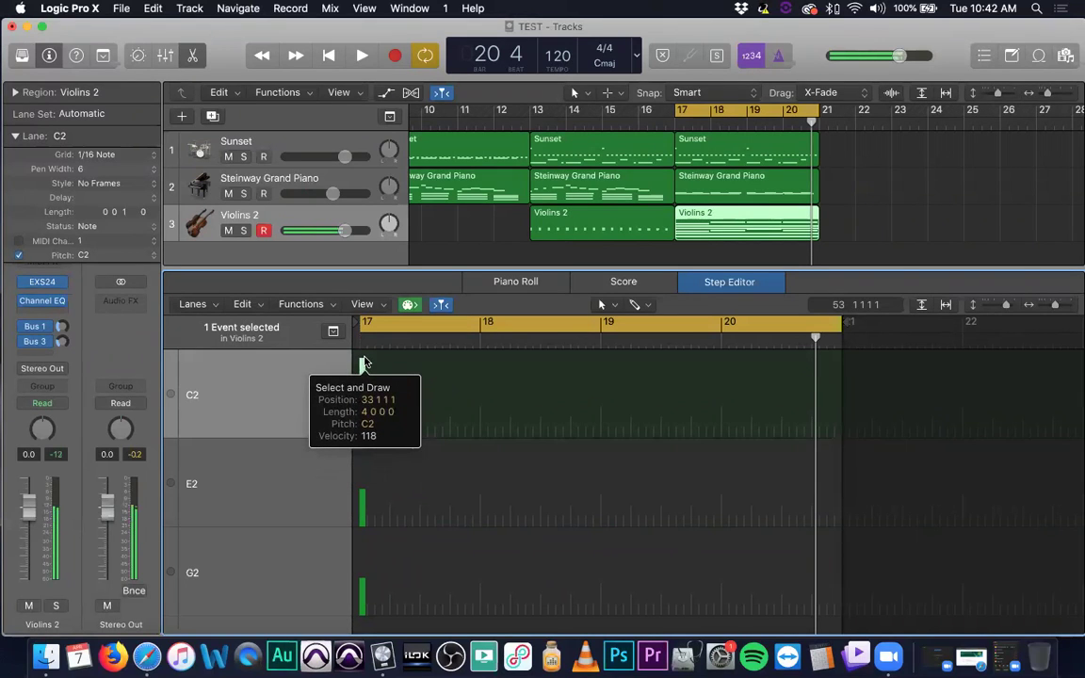
{"action": "left_click", "coordinate": [362, 391]}
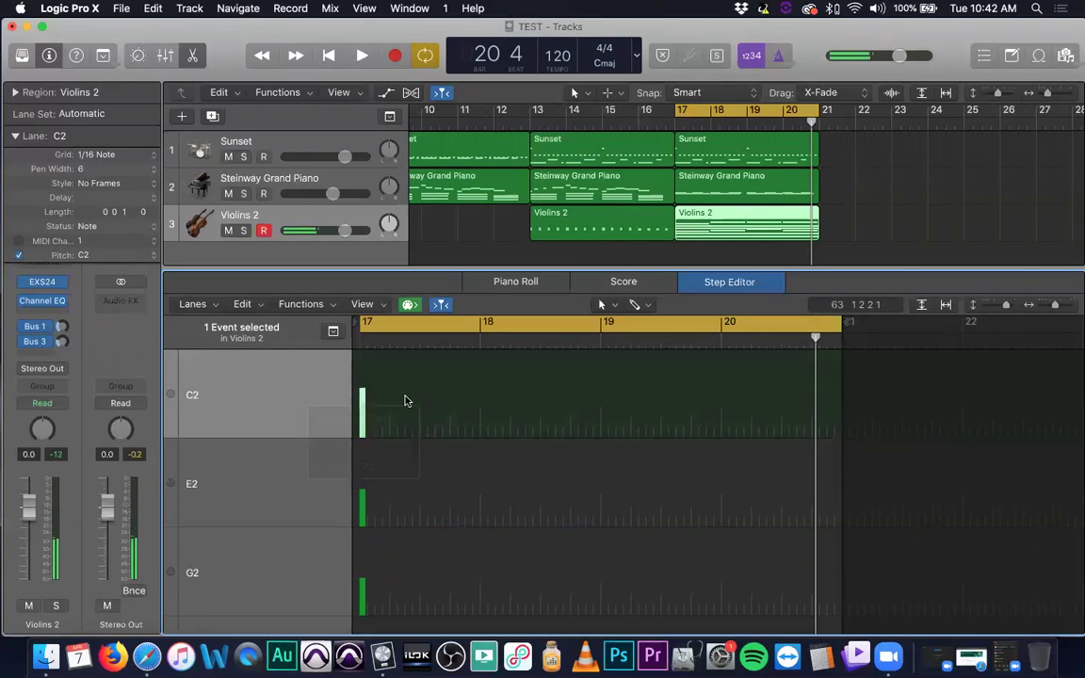
{"action": "left_click_drag", "start_coordinate": [361, 392], "coordinate": [361, 406]}
{"action": "left_click", "coordinate": [363, 496], "text": "shift"}
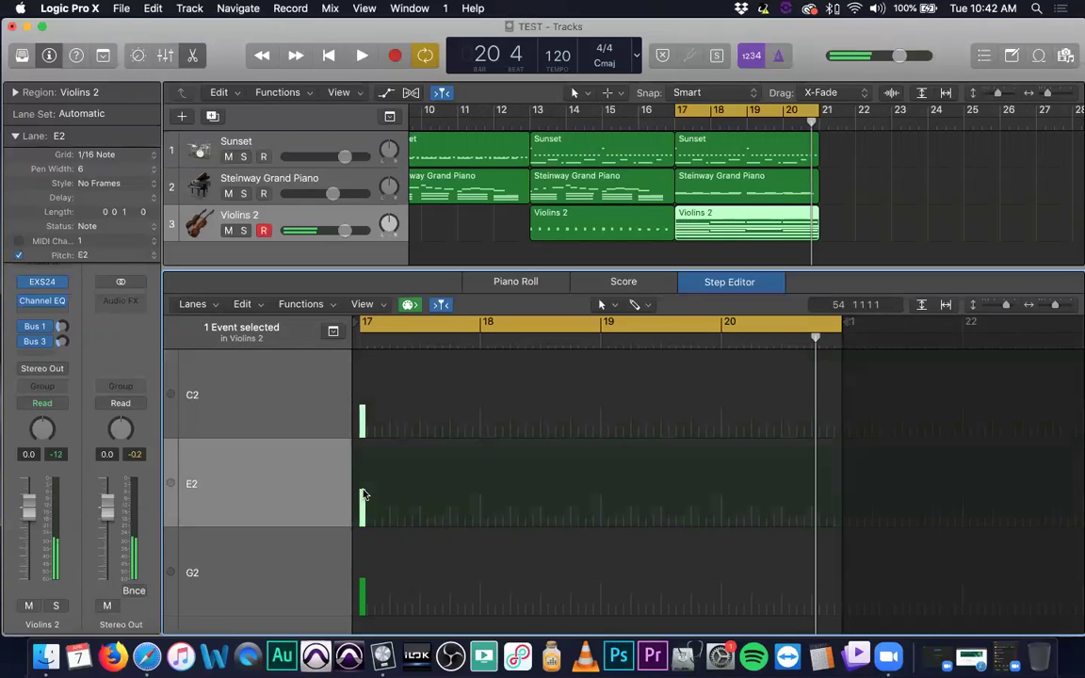
{"action": "left_click", "coordinate": [361, 415]}
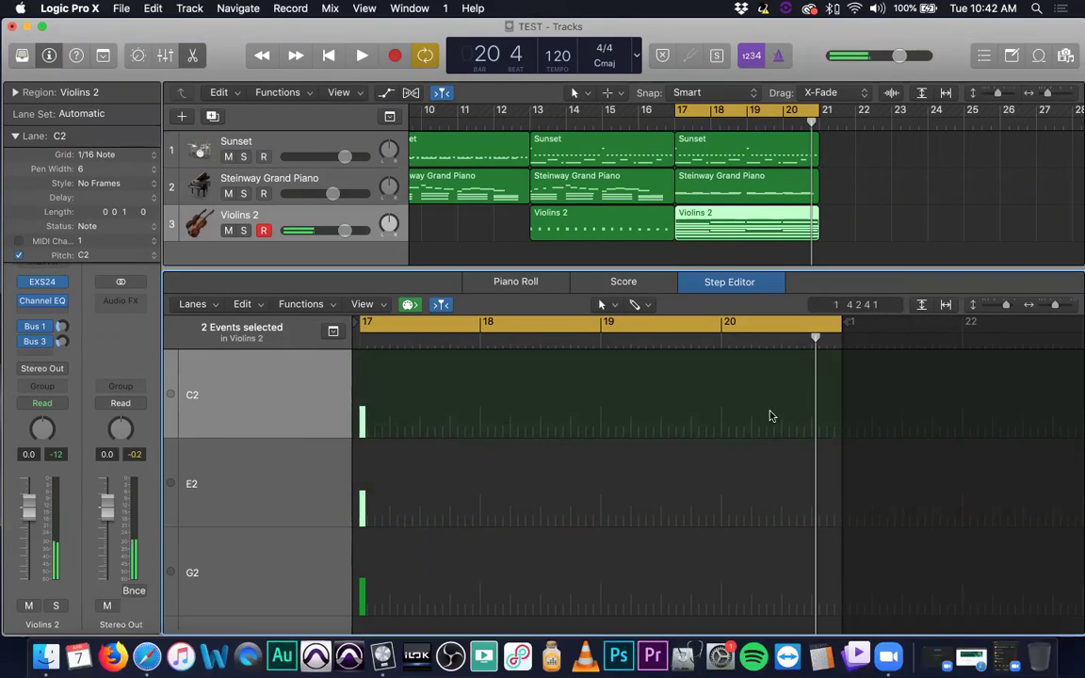
- Deselect the notes, play back the cycled section from bar 17, and show the Sunset region's lanes
{"action": "left_click", "coordinate": [909, 392]}
{"action": "key", "text": "space"}
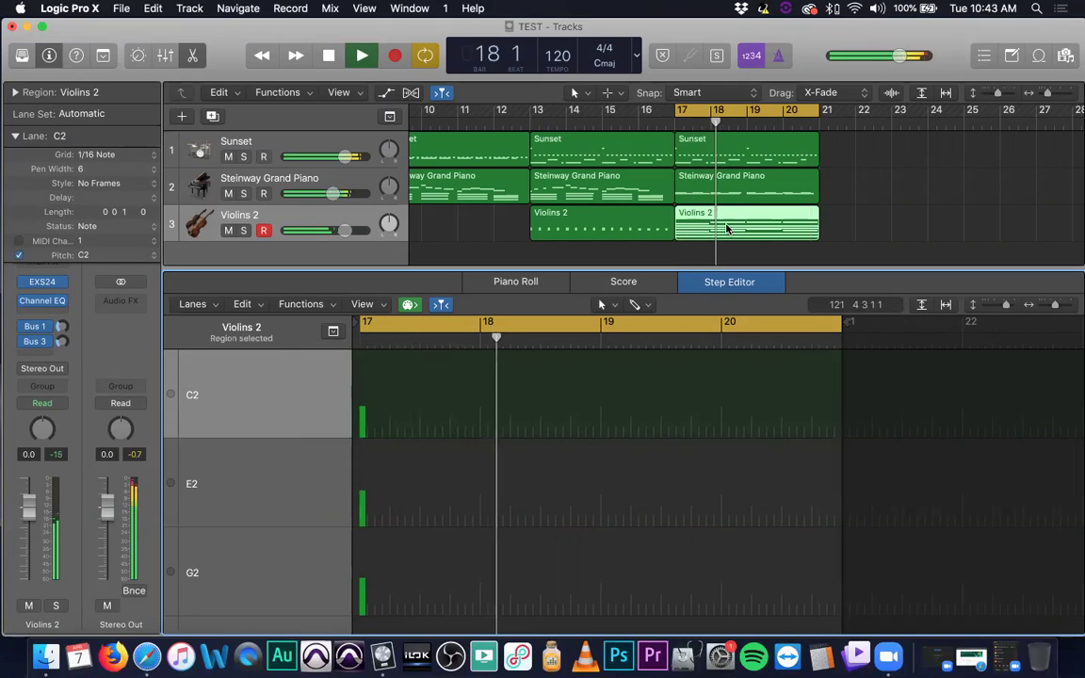
{"action": "left_click", "coordinate": [736, 150]}
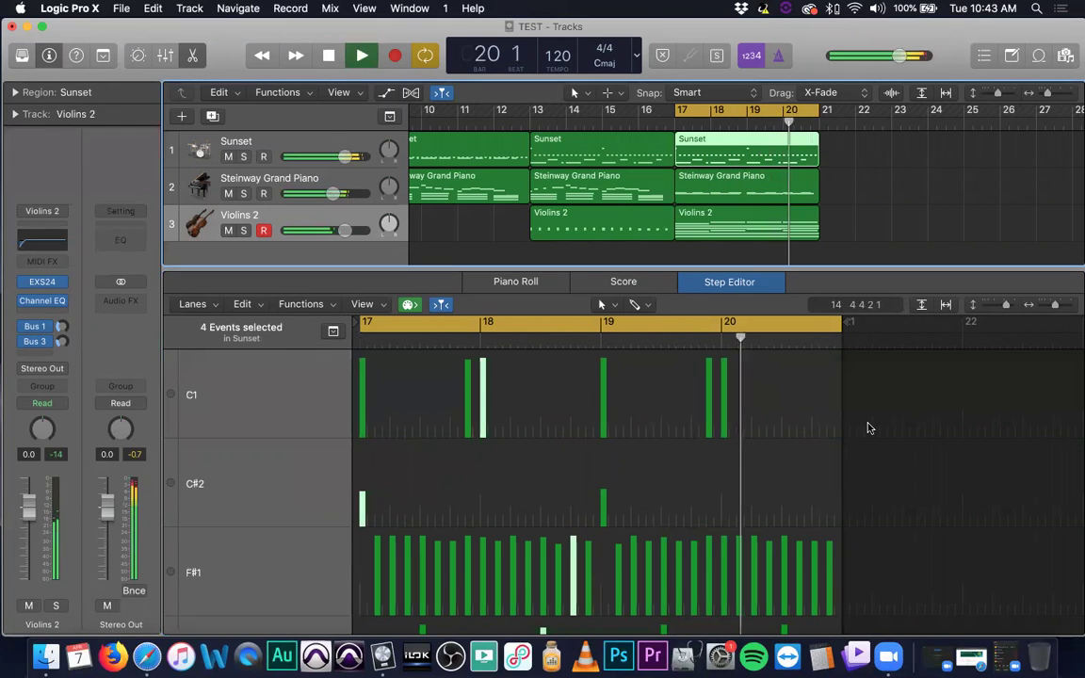
{"action": "key", "text": "space"}
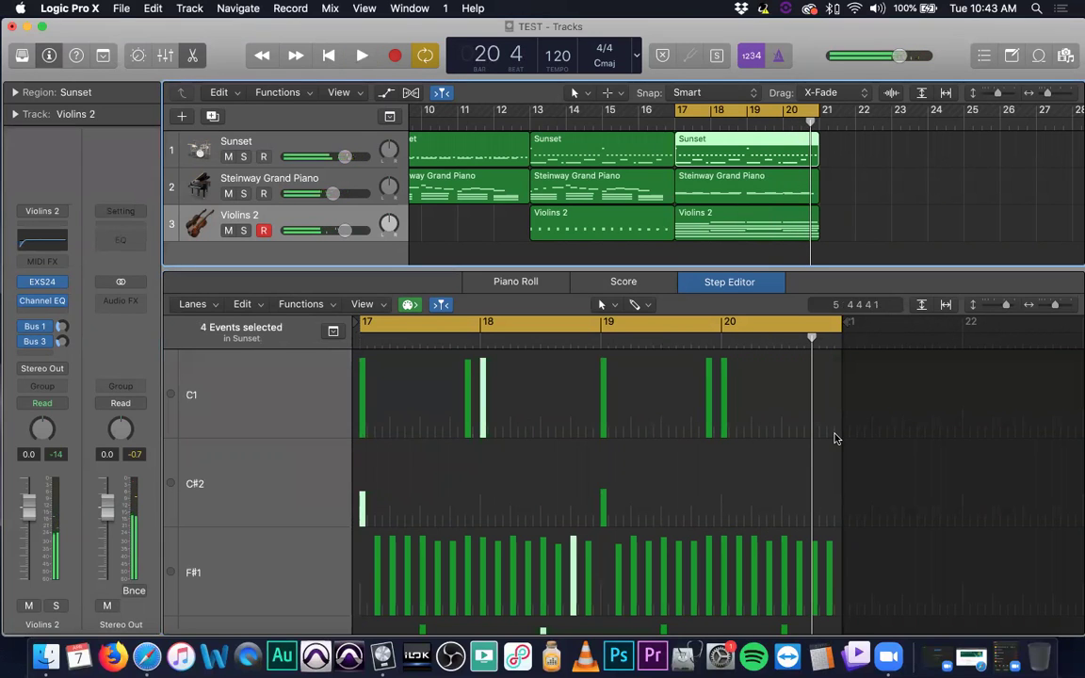
- Place the playhead at bar 21, at the end of the existing regions, and select the Sunset track
{"action": "scroll", "coordinate": [871, 456], "scroll_direction": "down", "scroll_amount": 3}
{"action": "scroll", "coordinate": [871, 460], "scroll_direction": "down", "scroll_amount": 1}
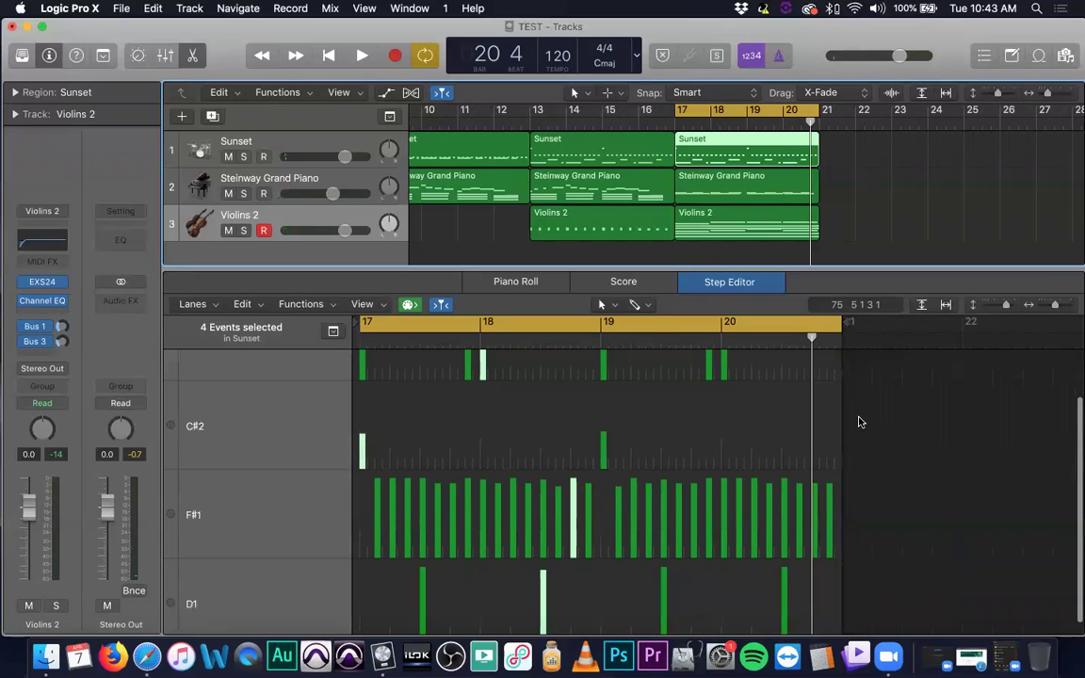
{"action": "scroll", "coordinate": [875, 168], "scroll_direction": "right", "scroll_amount": 4}
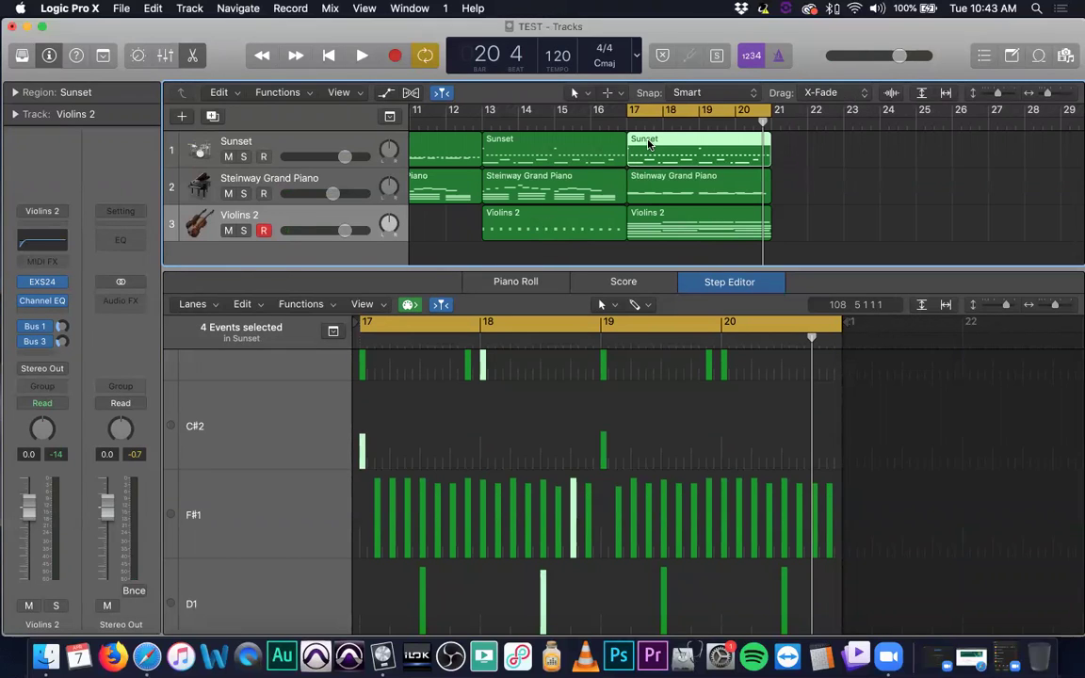
{"action": "left_click", "coordinate": [777, 149]}
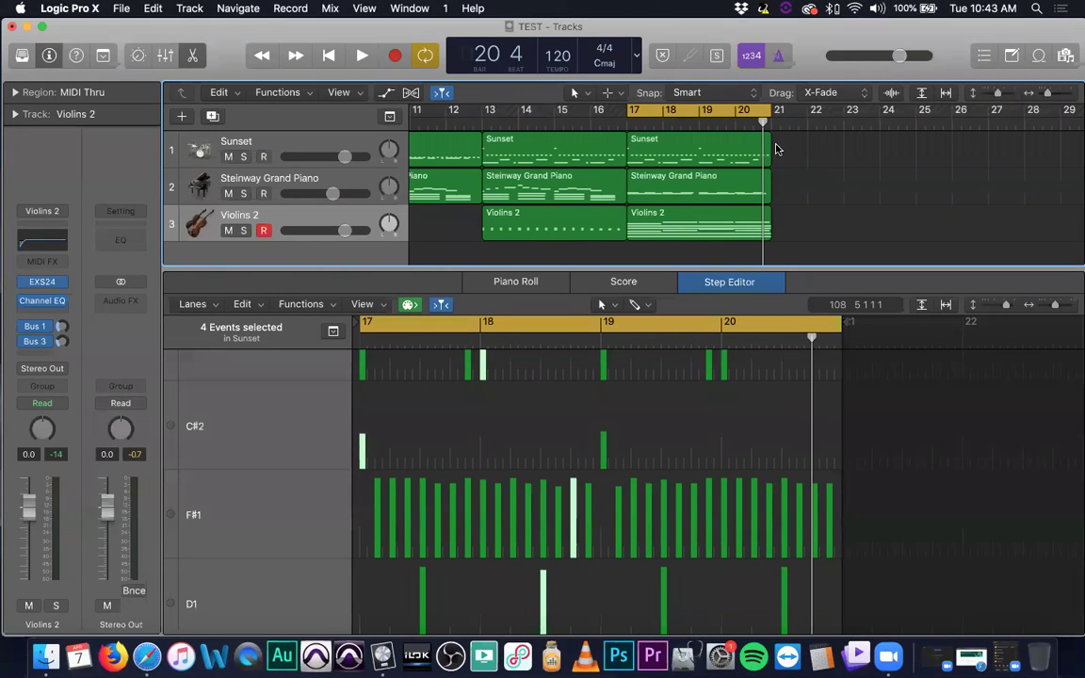
{"action": "left_click_drag", "start_coordinate": [770, 126], "coordinate": [769, 124]}
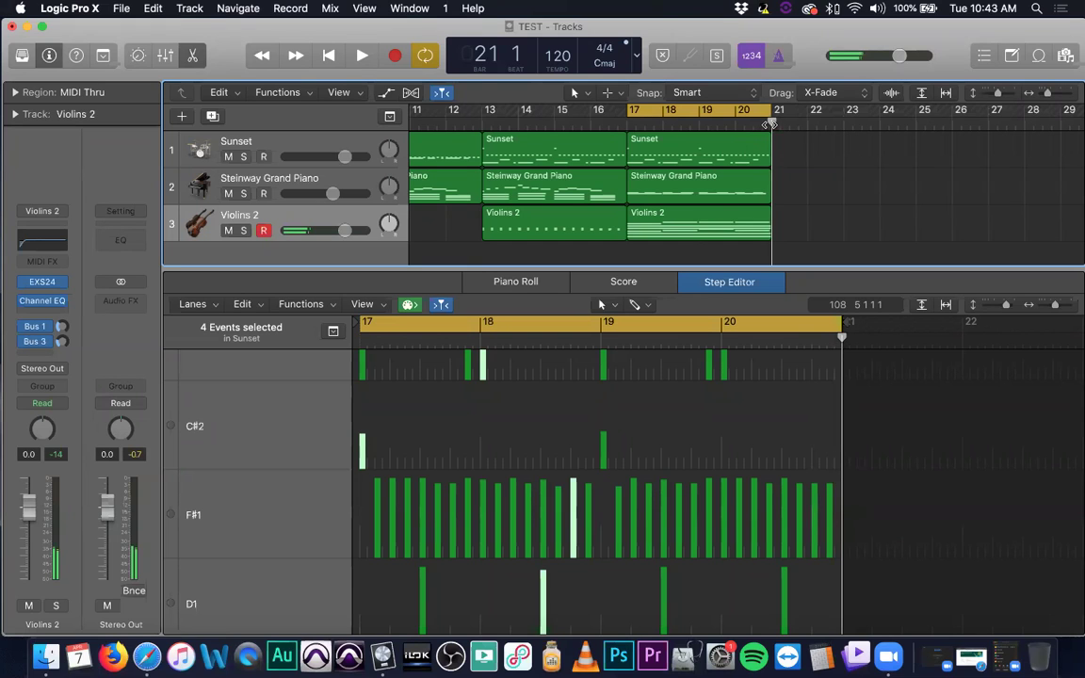
{"action": "left_click", "coordinate": [343, 145]}
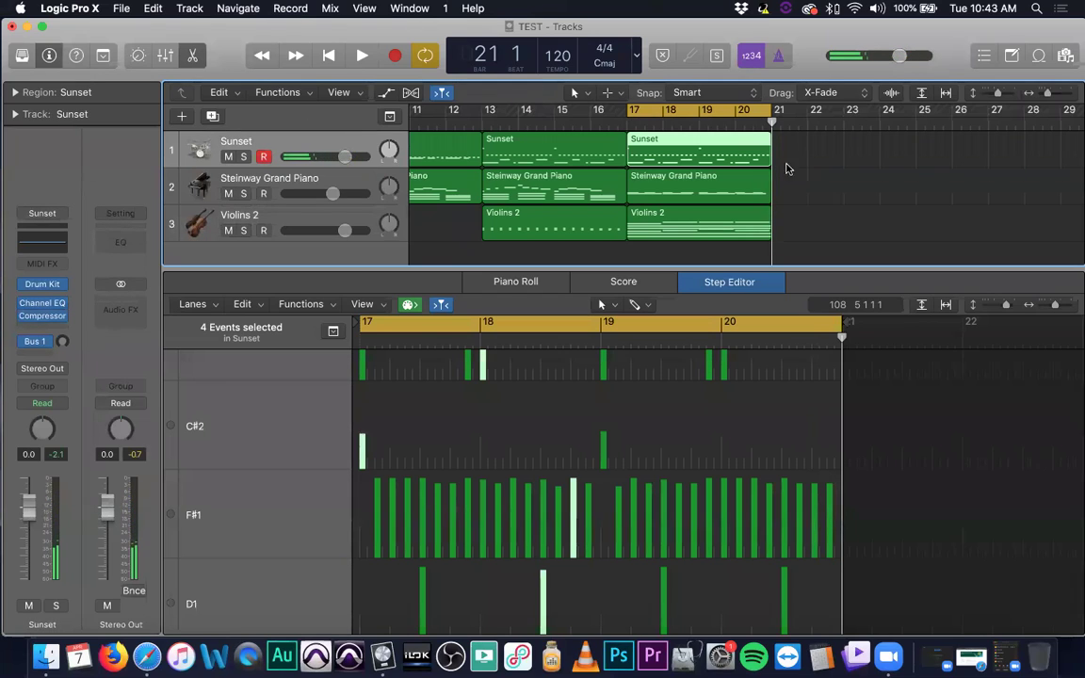
- Loop the Violins 2 region from bar 21 to 25, convert the loop to a region, and set the cycle range to bars 21 to 25
{"action": "left_click_drag", "start_coordinate": [774, 214], "coordinate": [920, 217]}
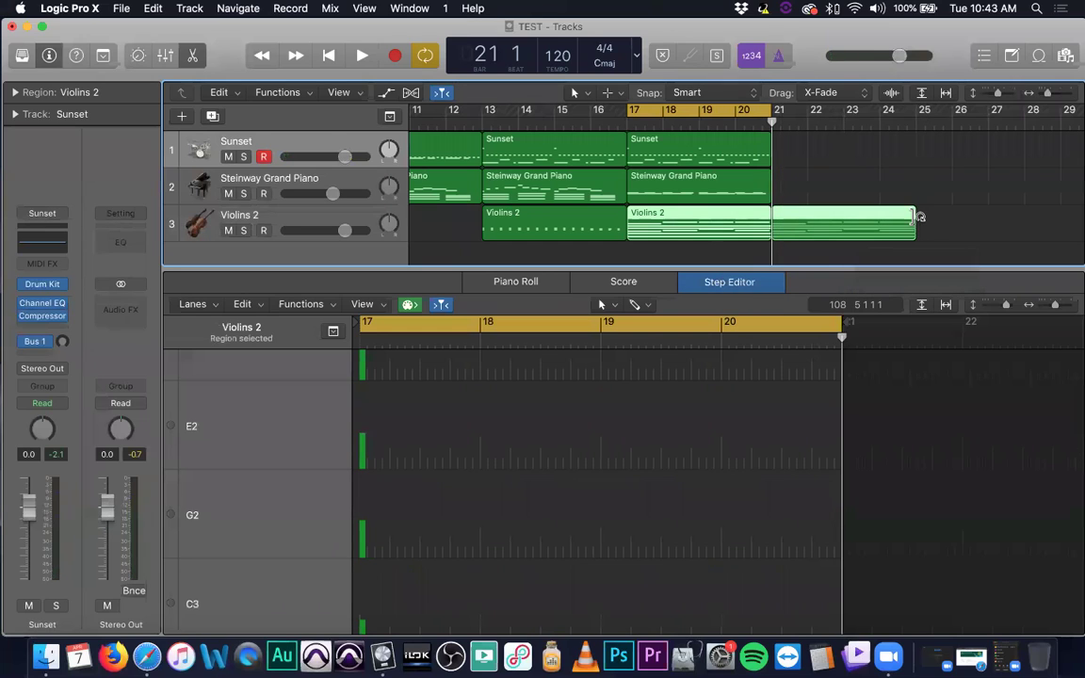
{"action": "key", "text": "ctrl+l"}
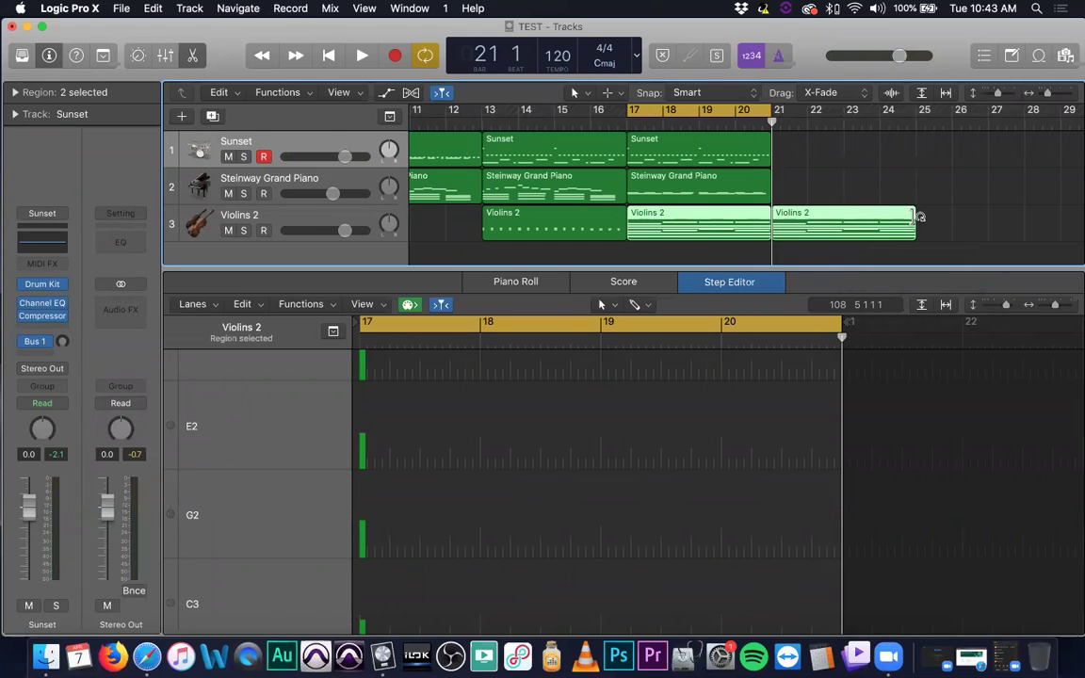
{"action": "left_click_drag", "start_coordinate": [711, 112], "coordinate": [899, 114]}
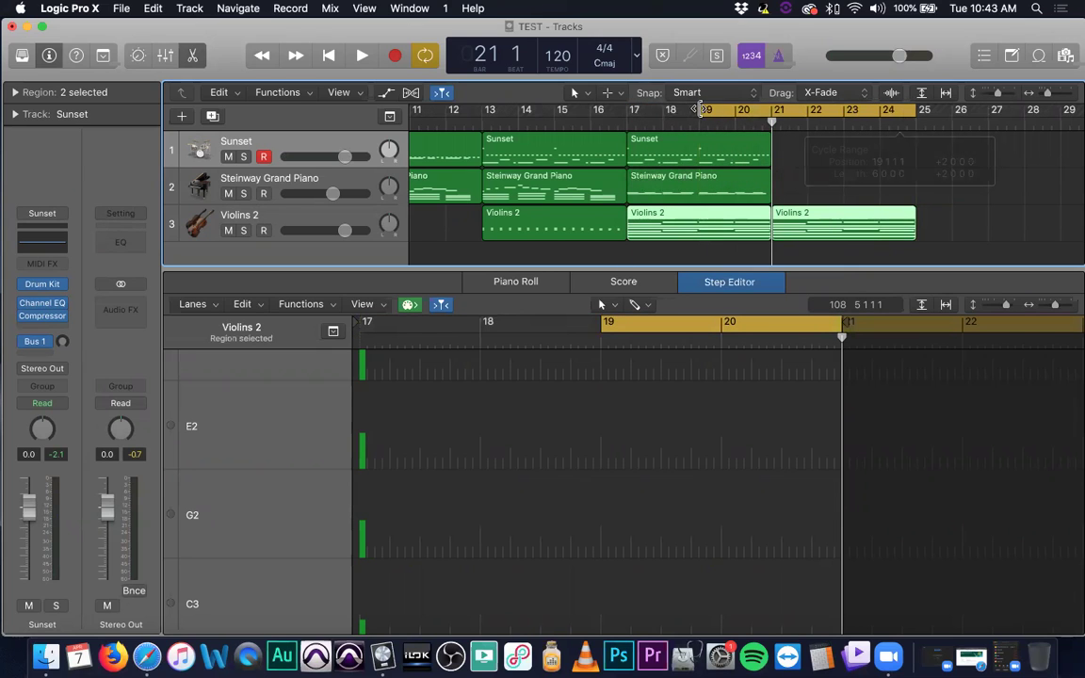
{"action": "left_click_drag", "start_coordinate": [763, 112], "coordinate": [778, 112]}
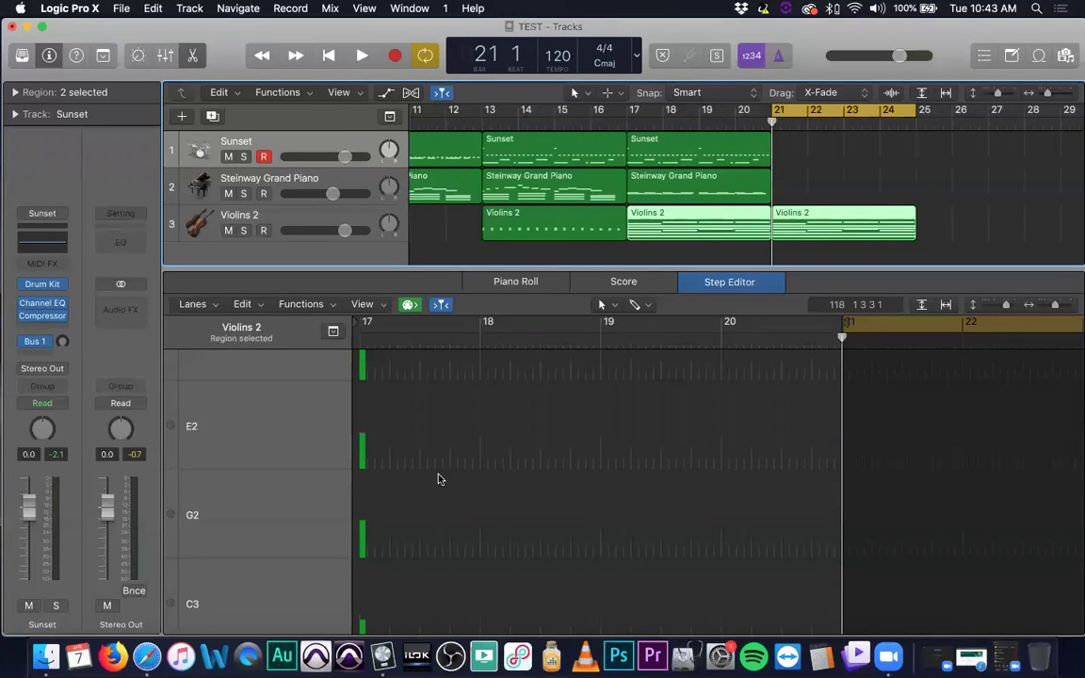
- Record a drum pattern on the Sunset track over bars 21 to 25 and select the recorded region
{"action": "left_click", "coordinate": [395, 56]}
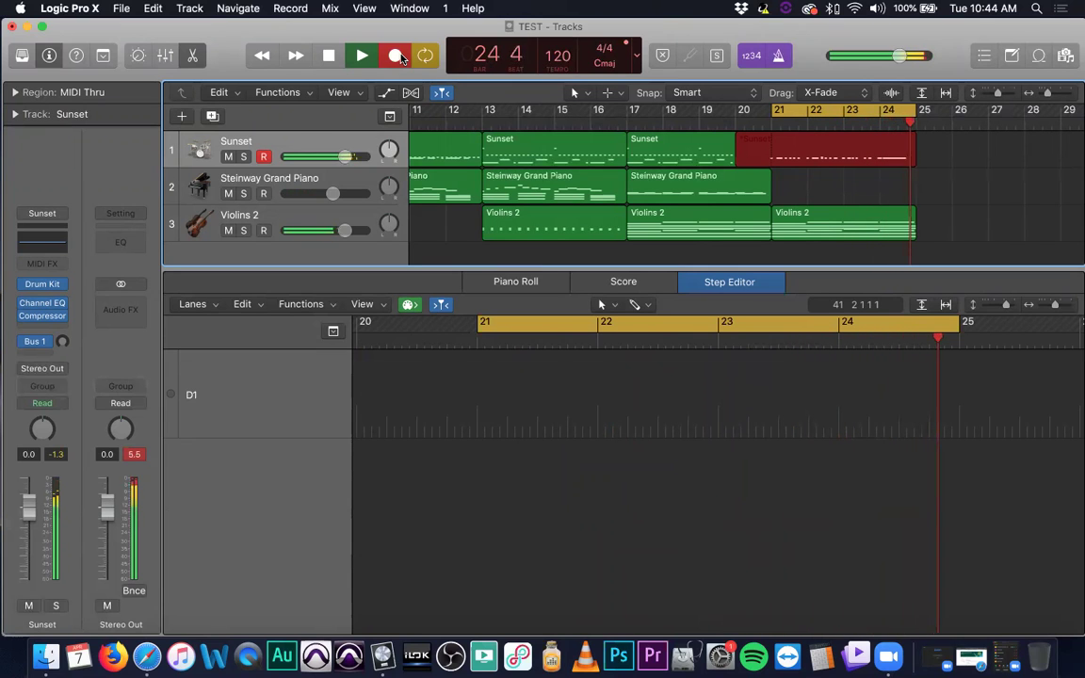
{"action": "key", "text": "space"}
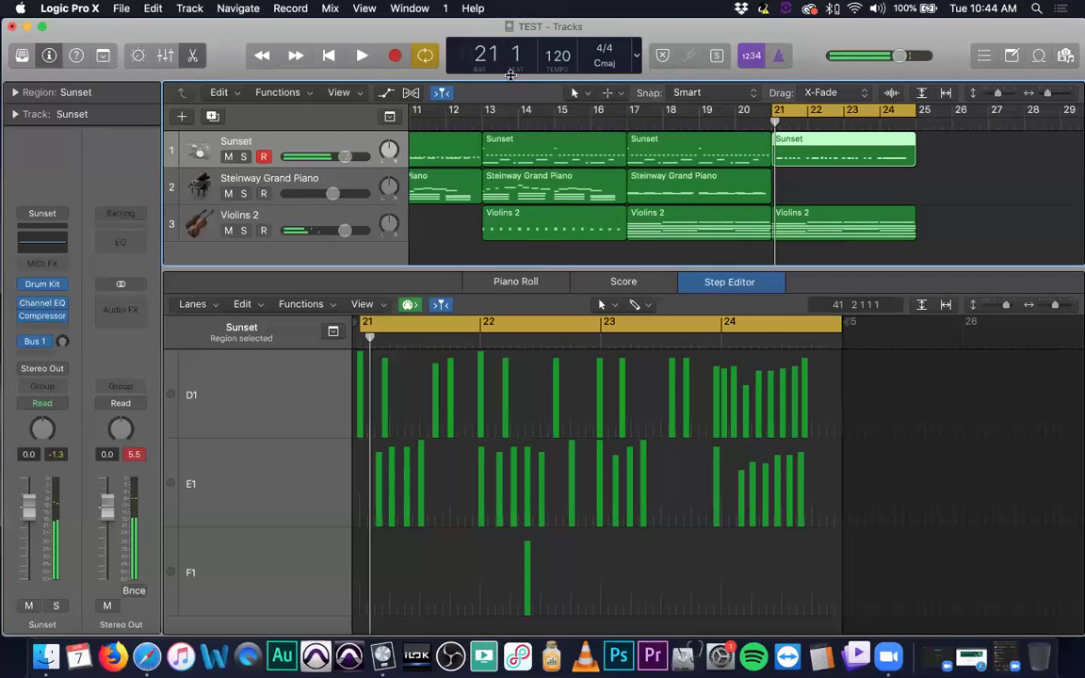
{"action": "left_click", "coordinate": [963, 193]}
{"action": "left_click", "coordinate": [792, 138]}
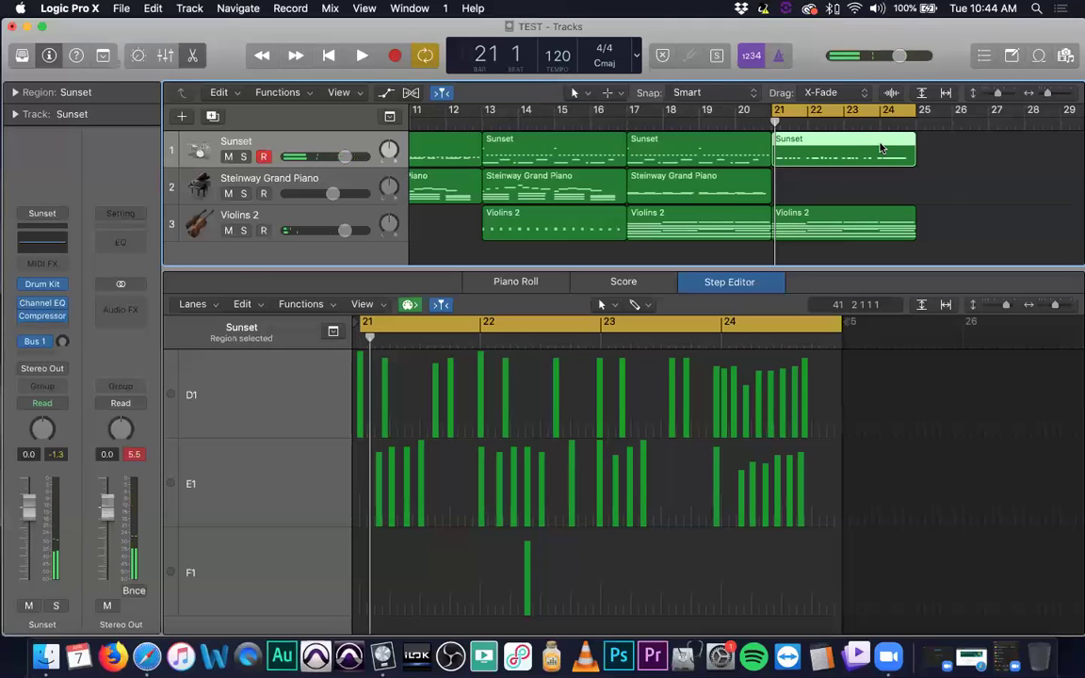
- Show the Sunset region at bar 21 in the Piano Roll and quantize all its notes to 1/16 Note
{"action": "key", "text": "p"}
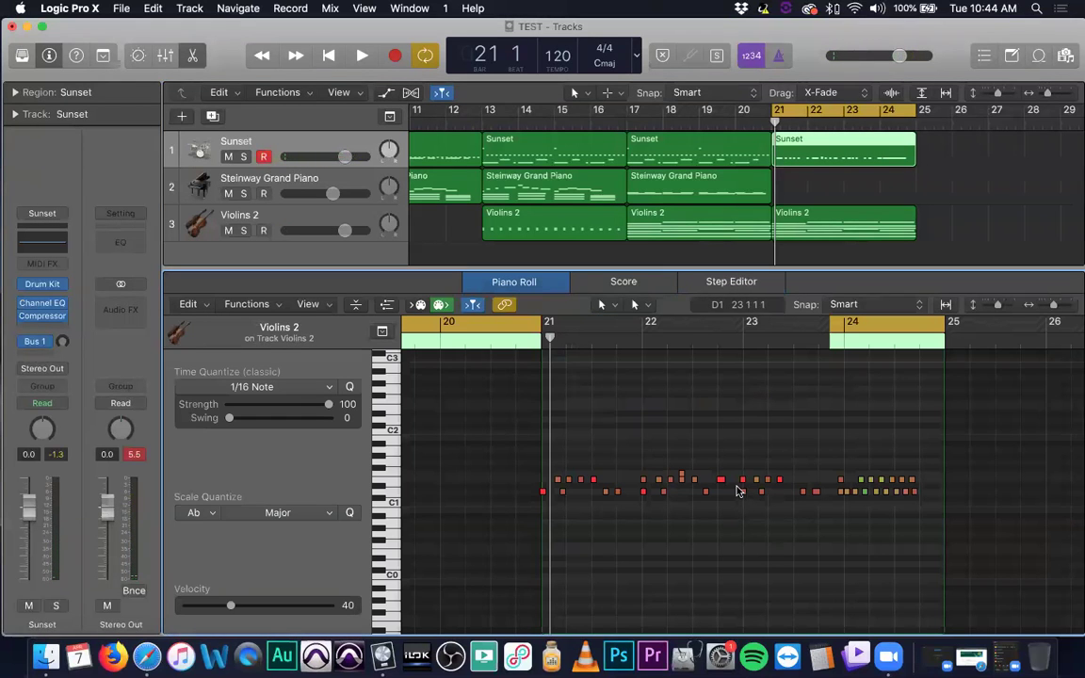
{"action": "left_click_drag", "start_coordinate": [518, 460], "coordinate": [927, 522]}
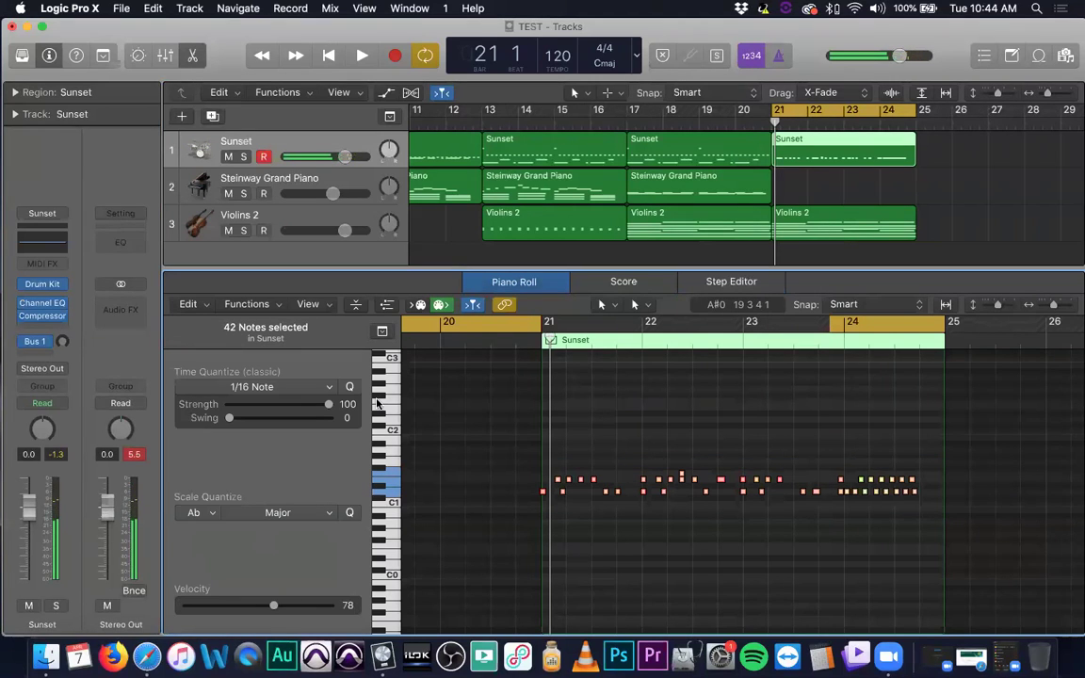
{"action": "left_click", "coordinate": [349, 387]}
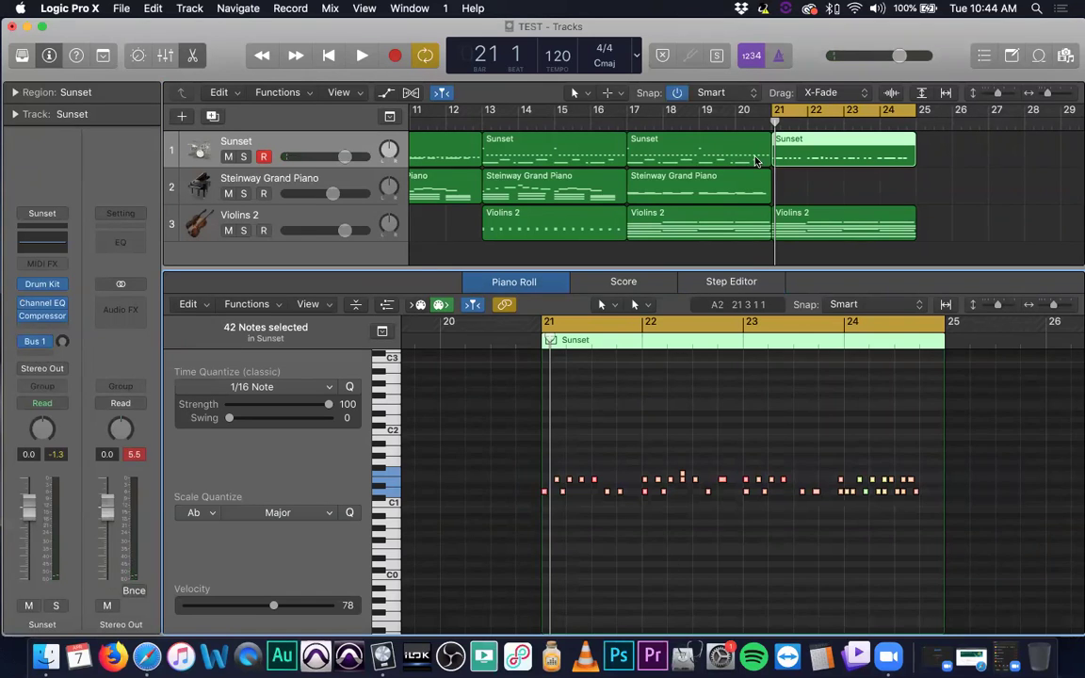
- Play back the quantized drum pattern and move the F1 note in bar 22 down to E1
{"action": "key", "text": "space"}
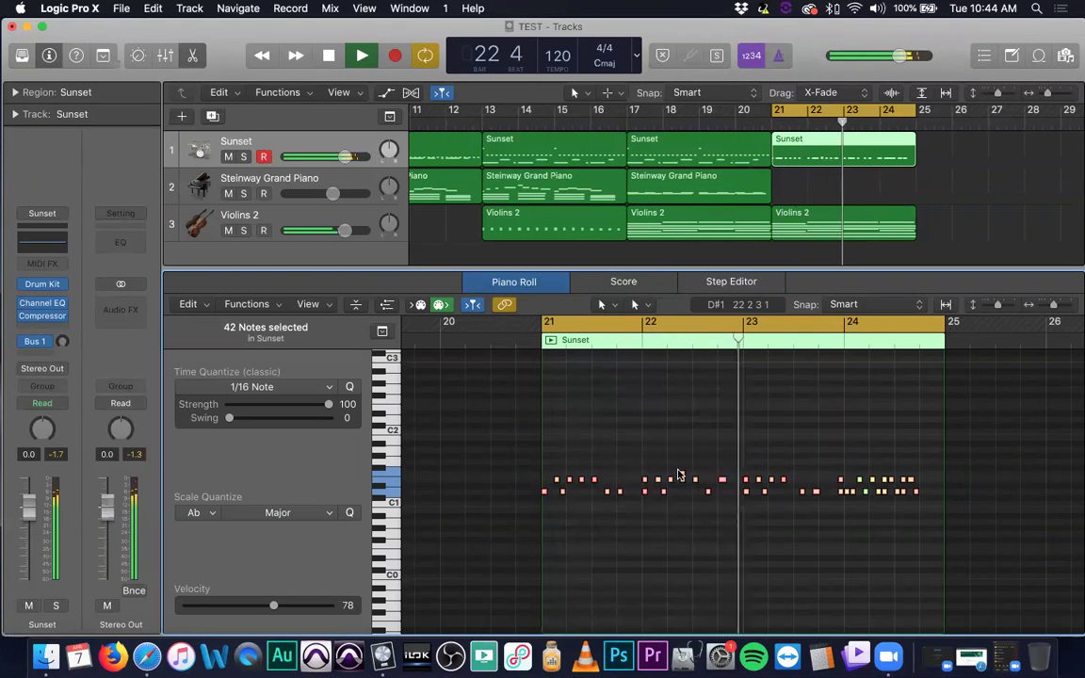
{"action": "left_click_drag", "start_coordinate": [678, 465], "coordinate": [691, 476]}
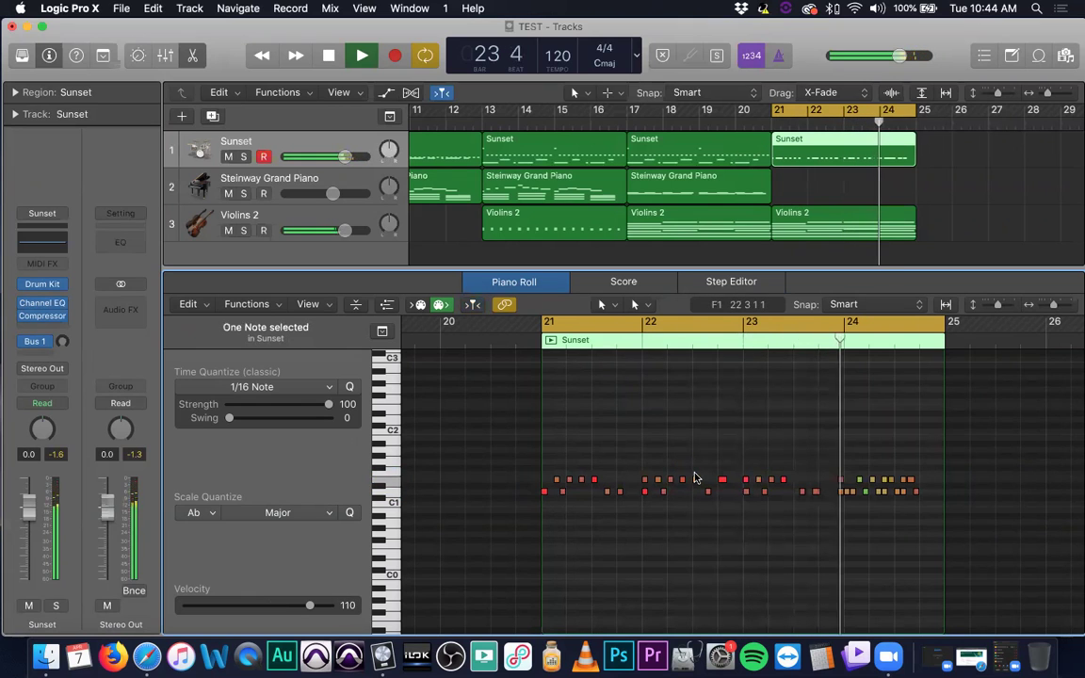
{"action": "key", "text": "space"}
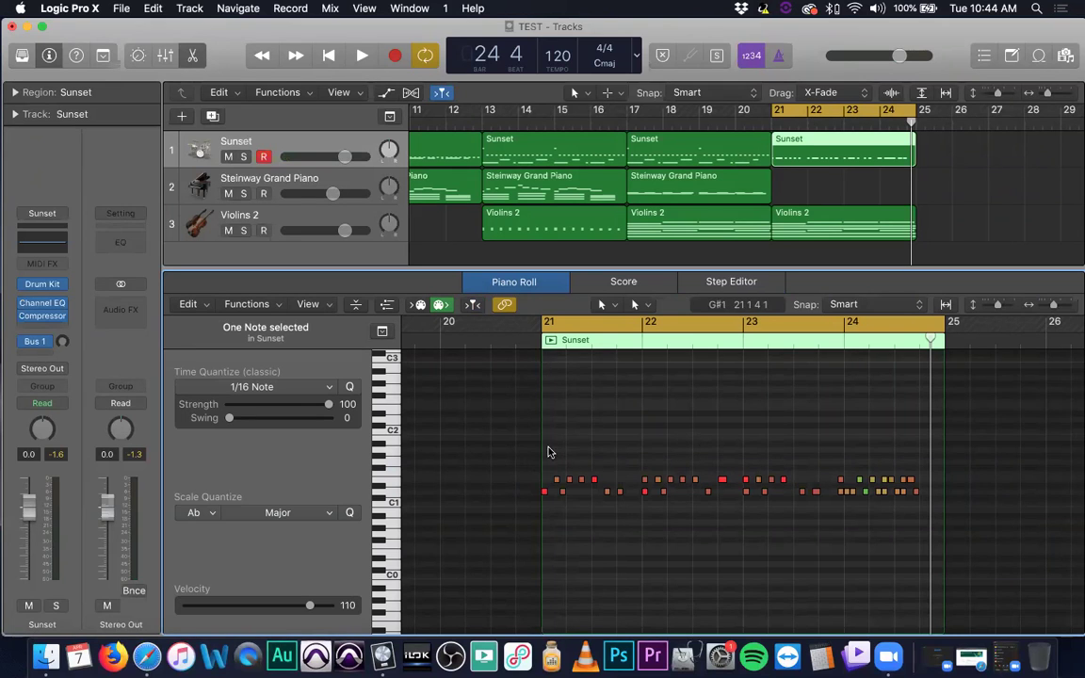
- Play back the drum pattern again and select the E1 note at the start of bar 22
{"action": "key", "text": "space"}
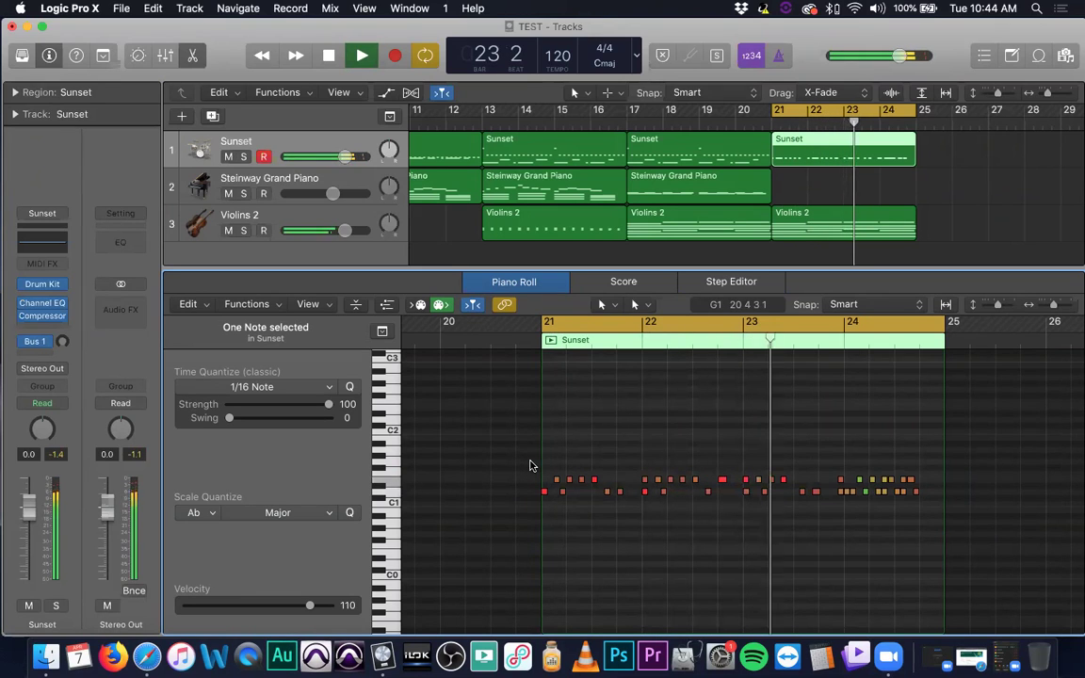
{"action": "key", "text": "space"}
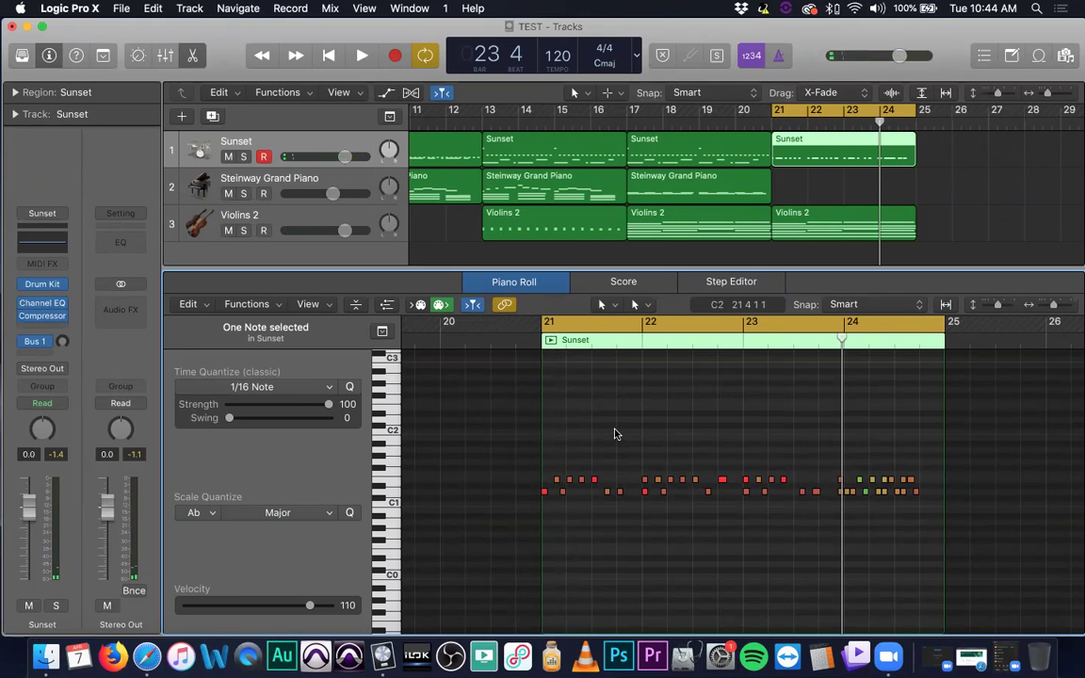
{"action": "left_click", "coordinate": [646, 483]}
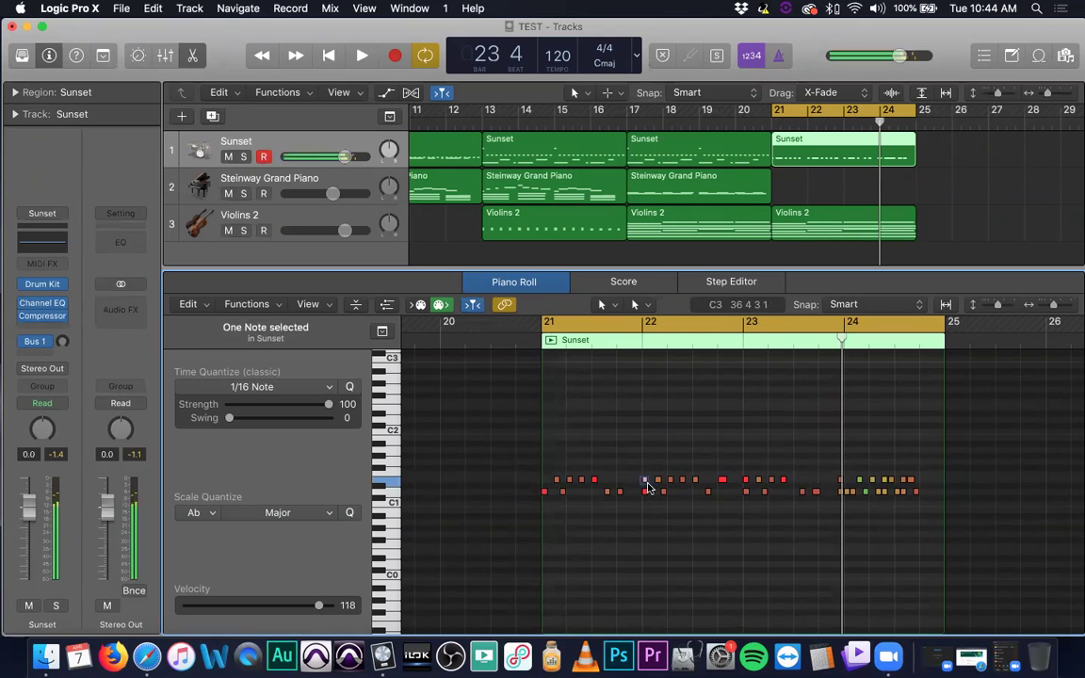
- Delete the E1 notes at the starts of bars 22 and 23 and play back the drum pattern
{"action": "key", "text": "space"}
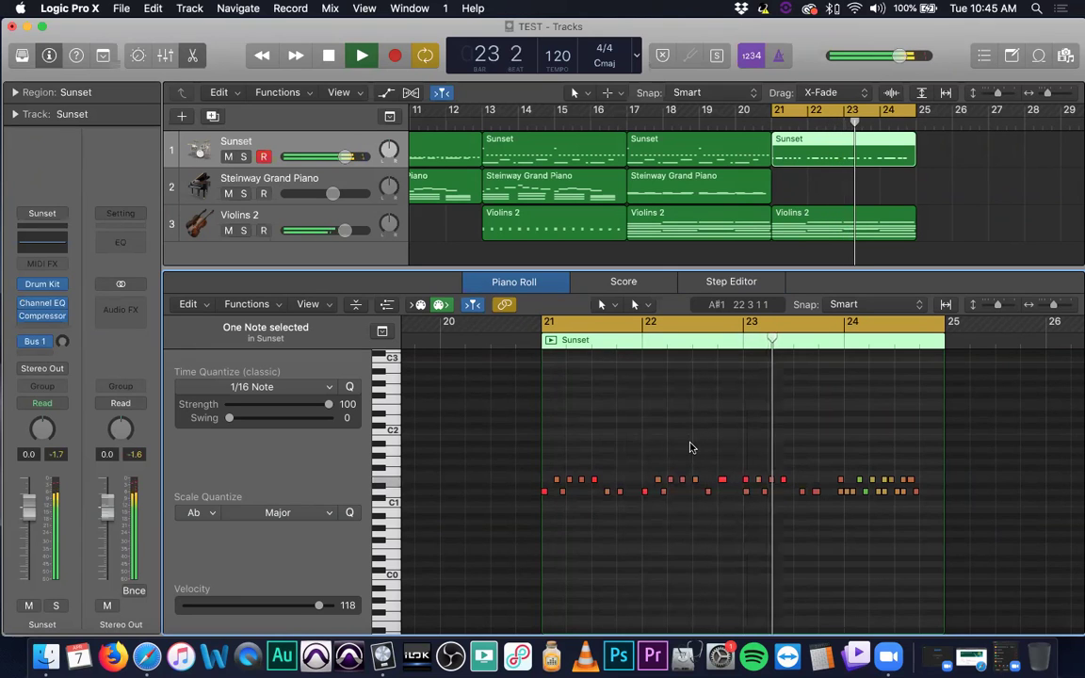
{"action": "key", "text": "space"}
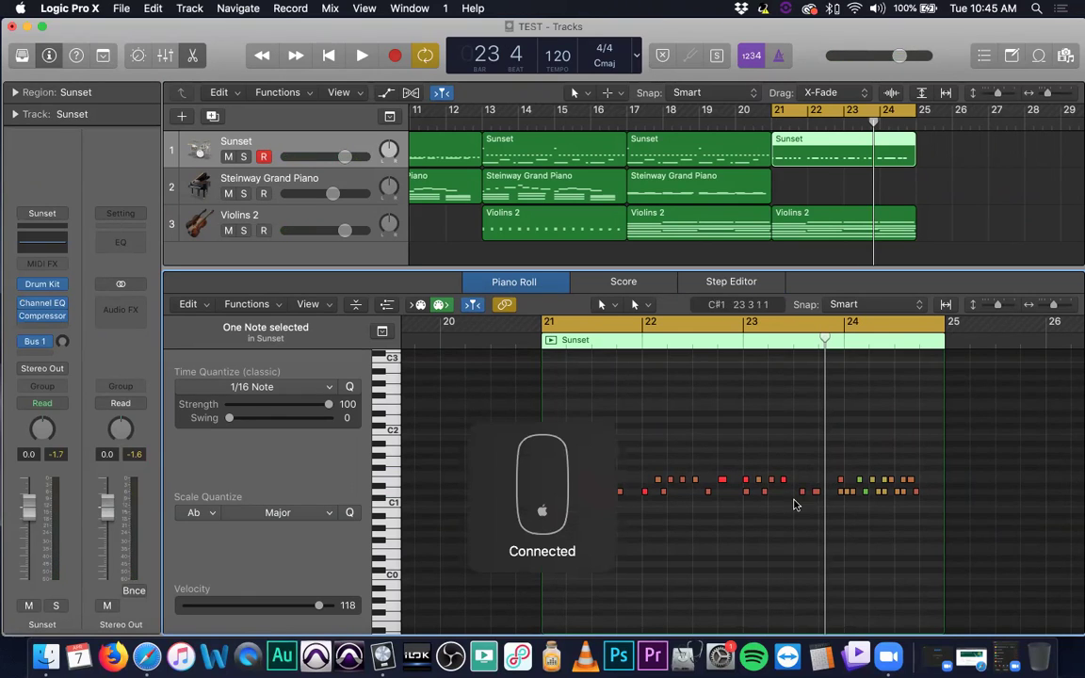
{"action": "left_click", "coordinate": [745, 491]}
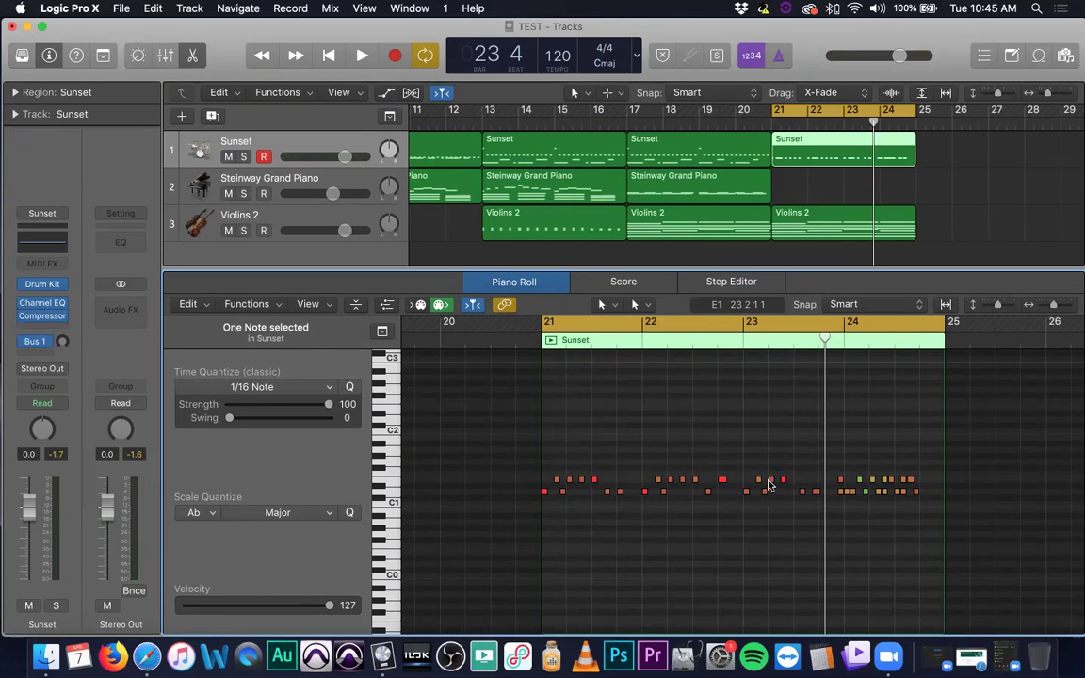
- Add an E1 note on beat 3 of bar 23 with the Pencil tool and play back the pattern
{"action": "left_click", "coordinate": [770, 482]}
{"action": "left_click", "coordinate": [794, 484]}
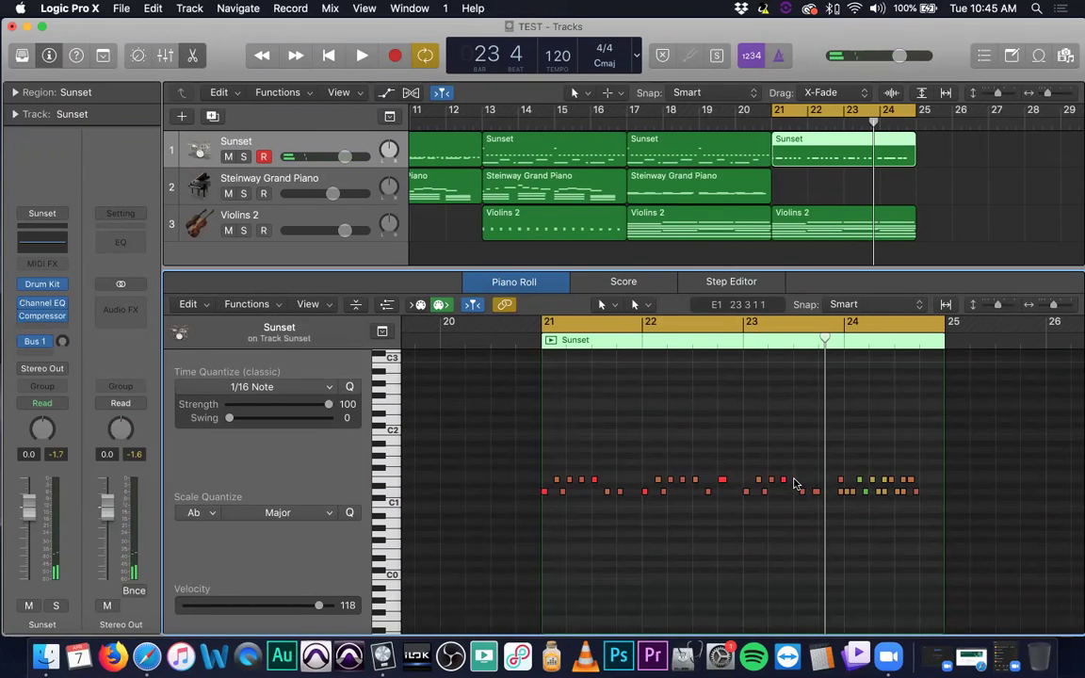
{"action": "key", "text": "t"}
{"action": "left_click", "coordinate": [798, 500]}
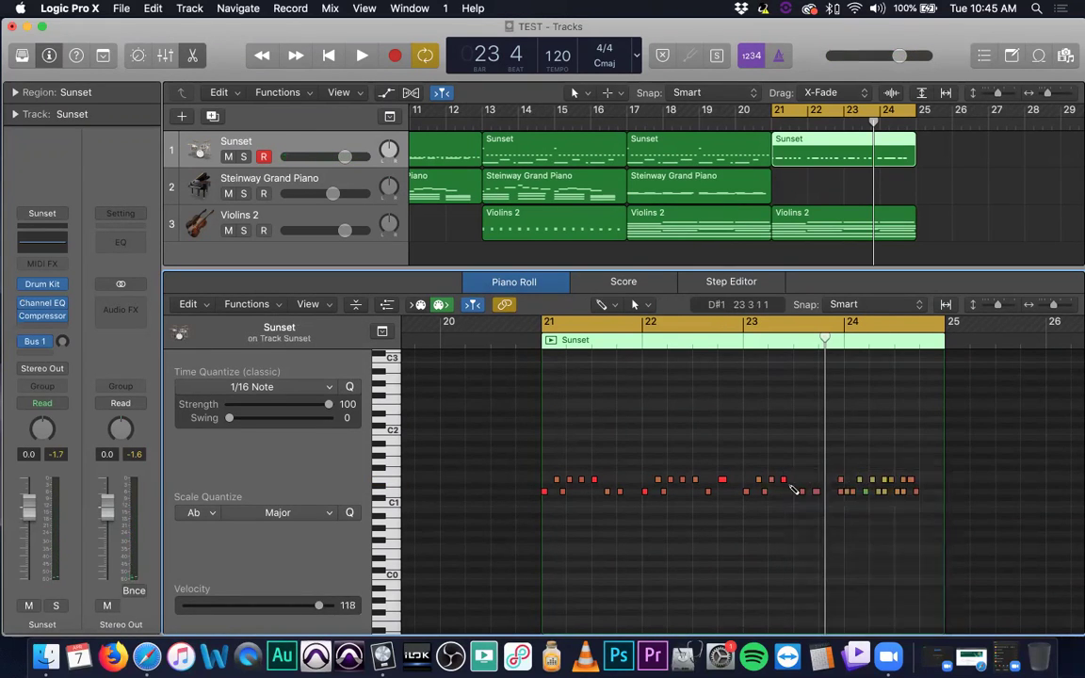
{"action": "left_click", "coordinate": [796, 481]}
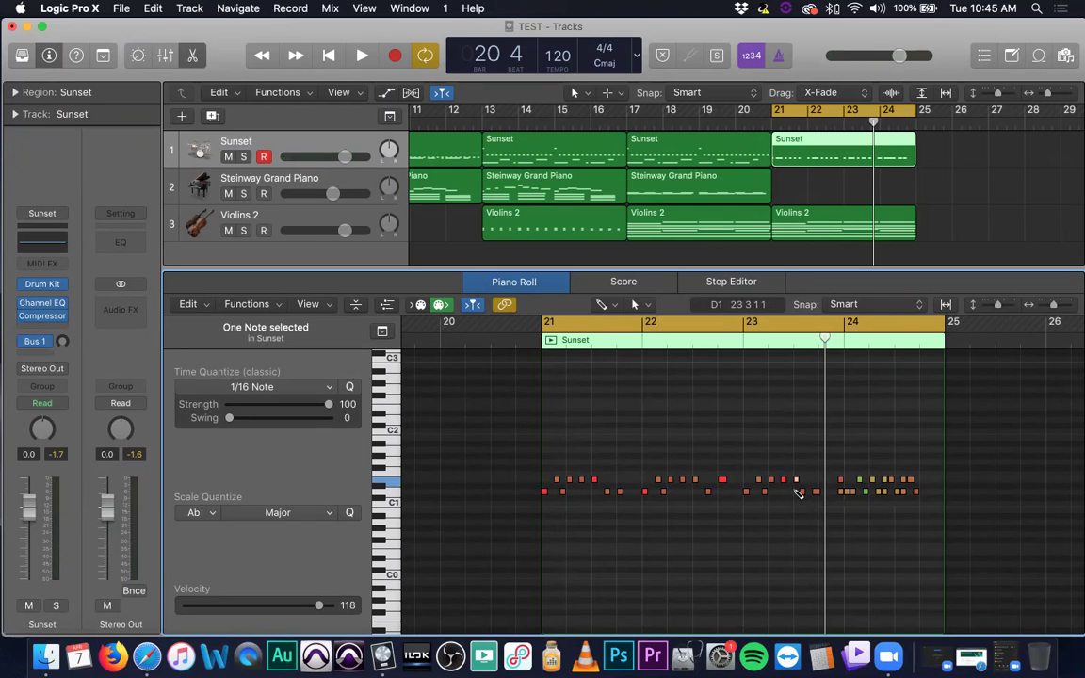
{"action": "key", "text": "space"}
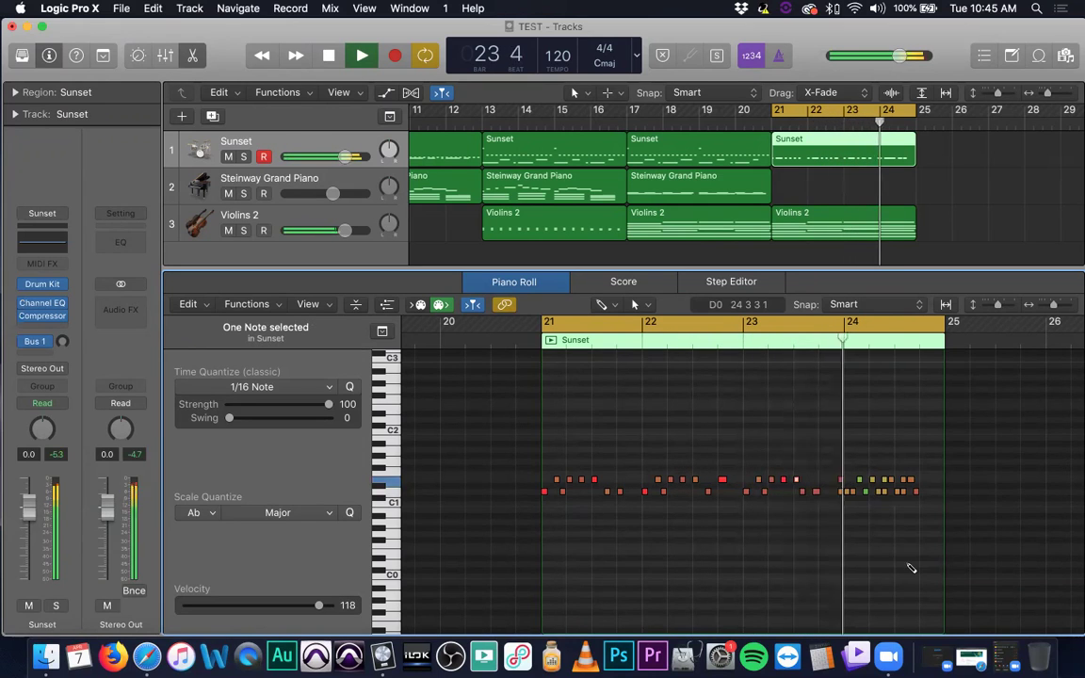
{"action": "key", "text": "space"}
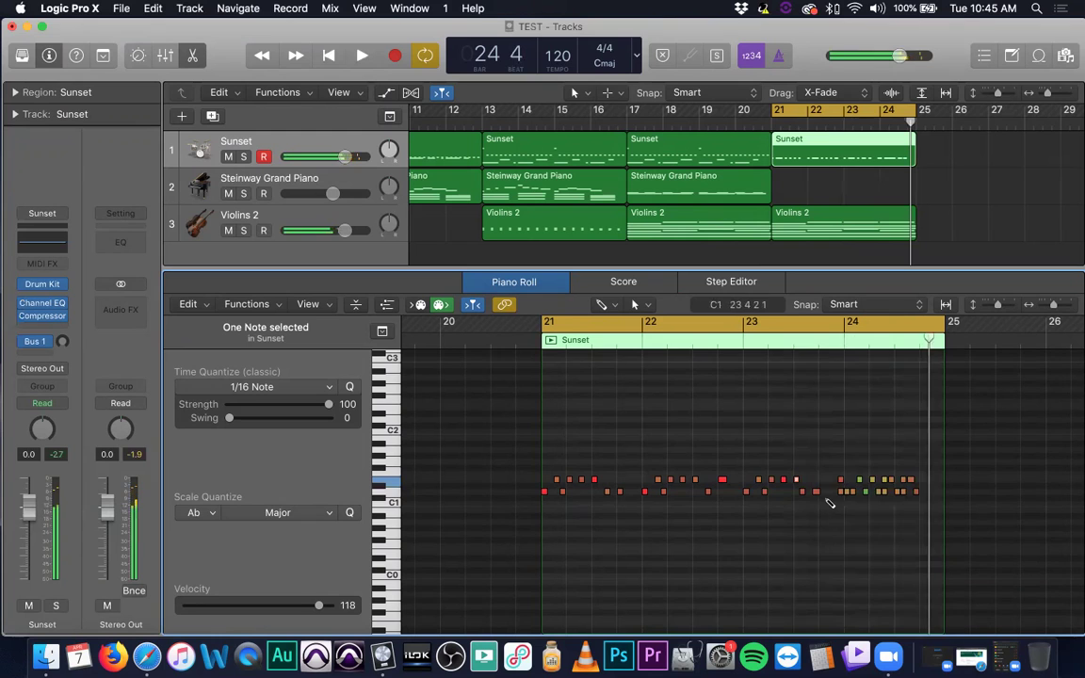
- Shift the two D1 notes following beat 3 of bar 23 one sixteenth later
{"action": "left_click", "coordinate": [817, 493]}
{"action": "left_click_drag", "start_coordinate": [817, 493], "coordinate": [823, 492]}
{"action": "left_click", "coordinate": [803, 498]}
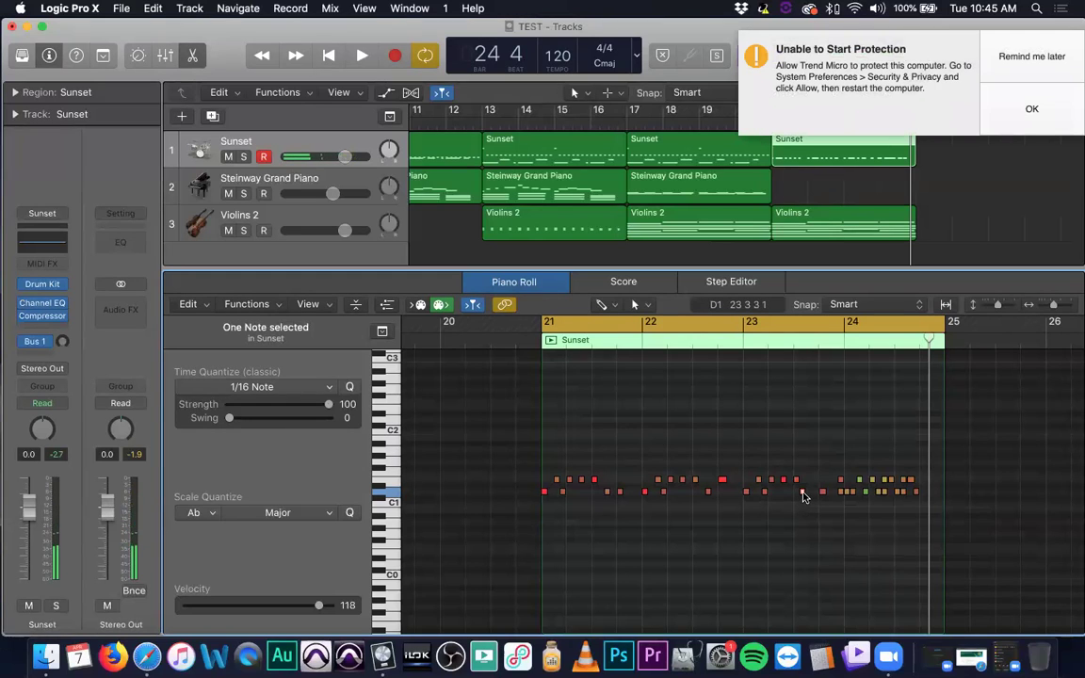
{"action": "left_click", "coordinate": [802, 495]}
{"action": "left_click", "coordinate": [803, 492]}
{"action": "left_click_drag", "start_coordinate": [804, 497], "coordinate": [808, 496]}
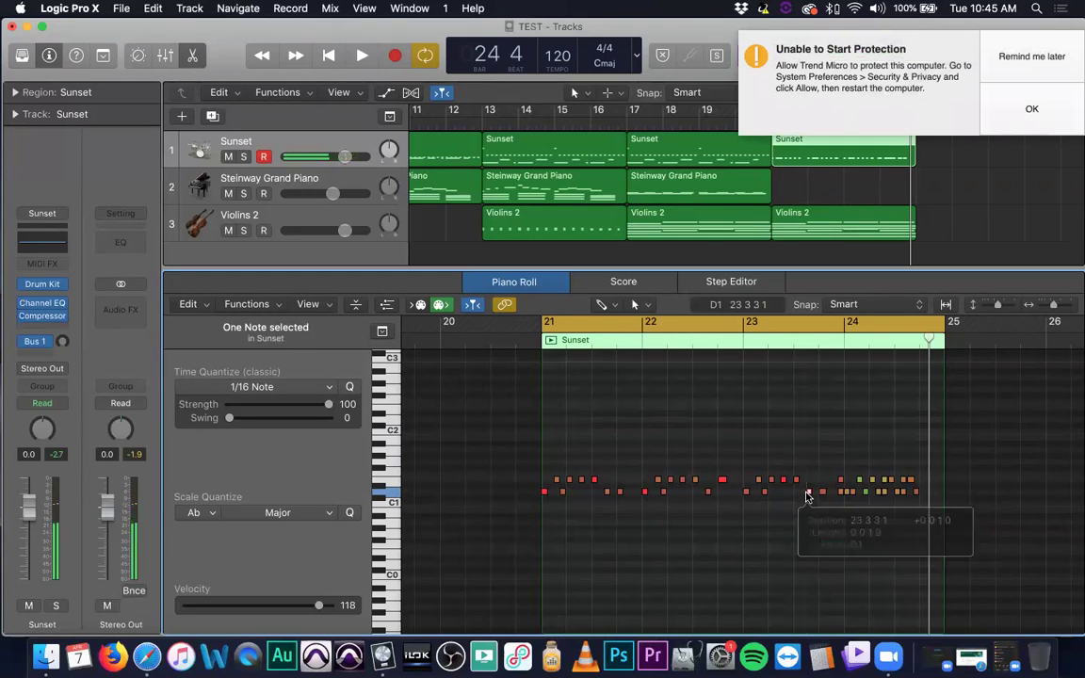
- Play back the pattern, postpone the security alert, and delete the E1 and D1 notes just before bar 24 along with the stray F1 note
{"action": "key", "text": "space"}
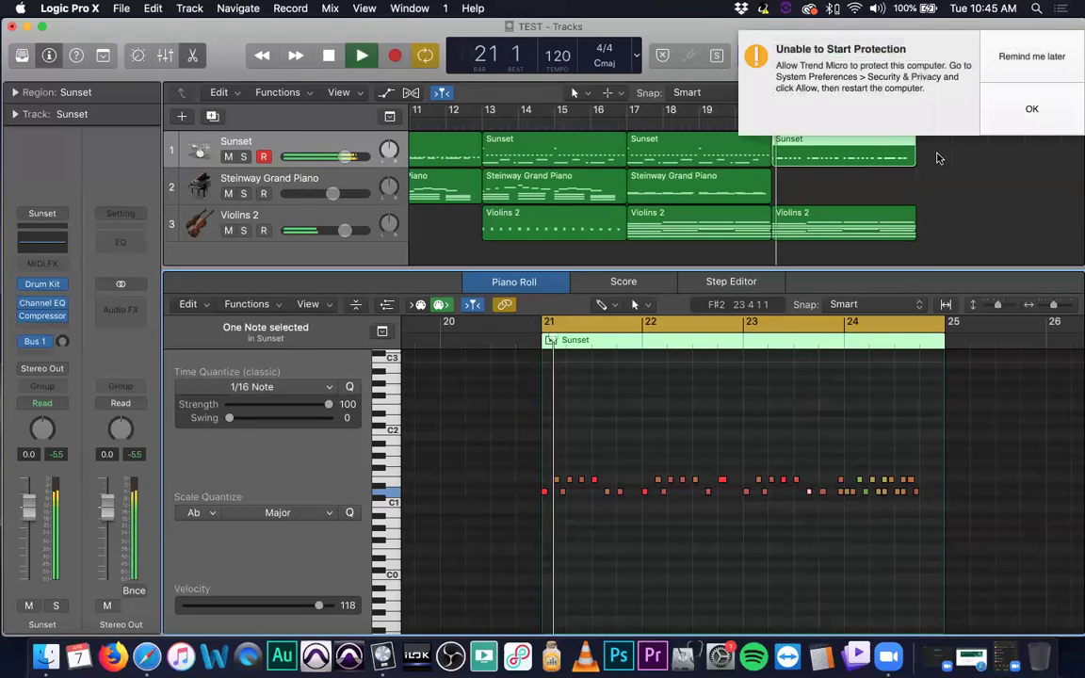
{"action": "left_click", "coordinate": [1036, 64]}
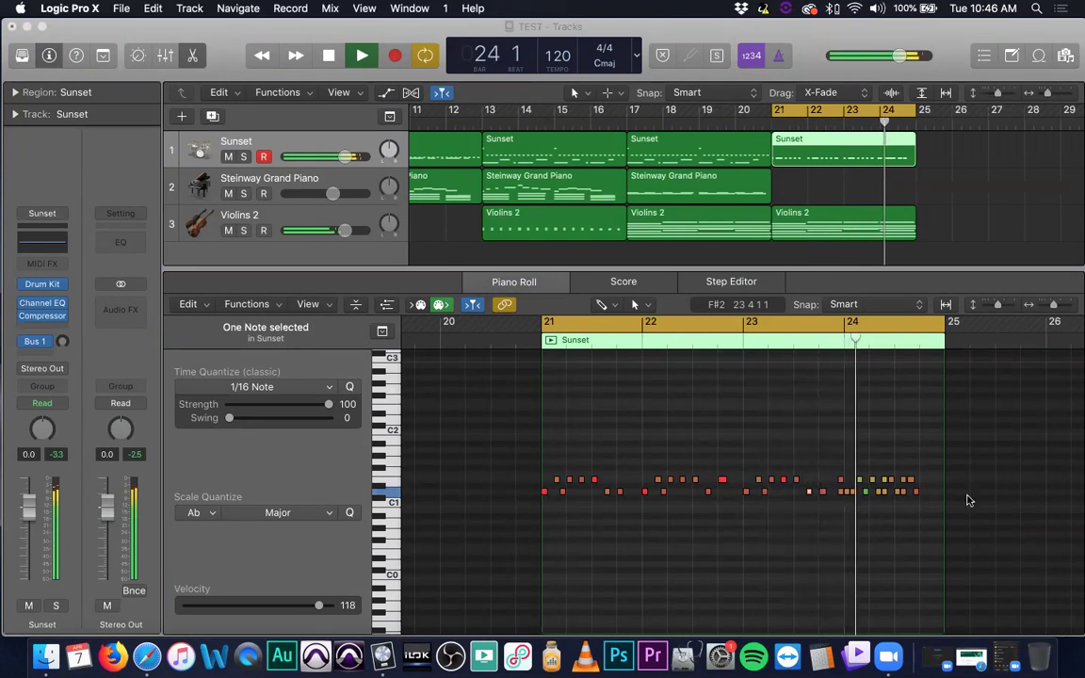
{"action": "left_click", "coordinate": [837, 475]}
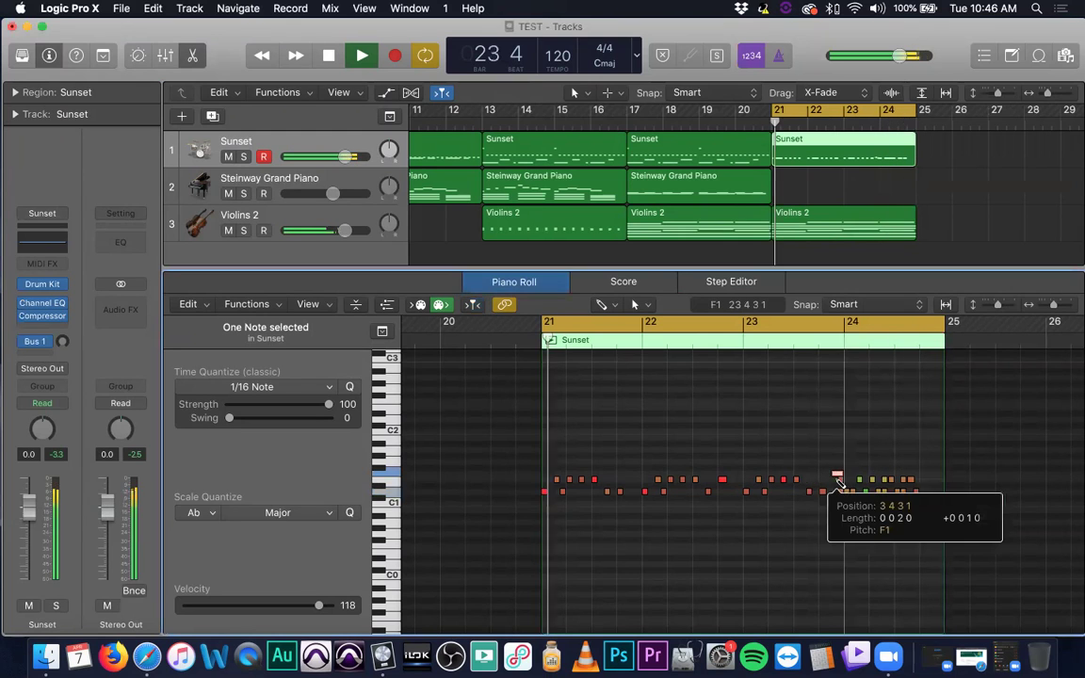
{"action": "key", "text": "space"}
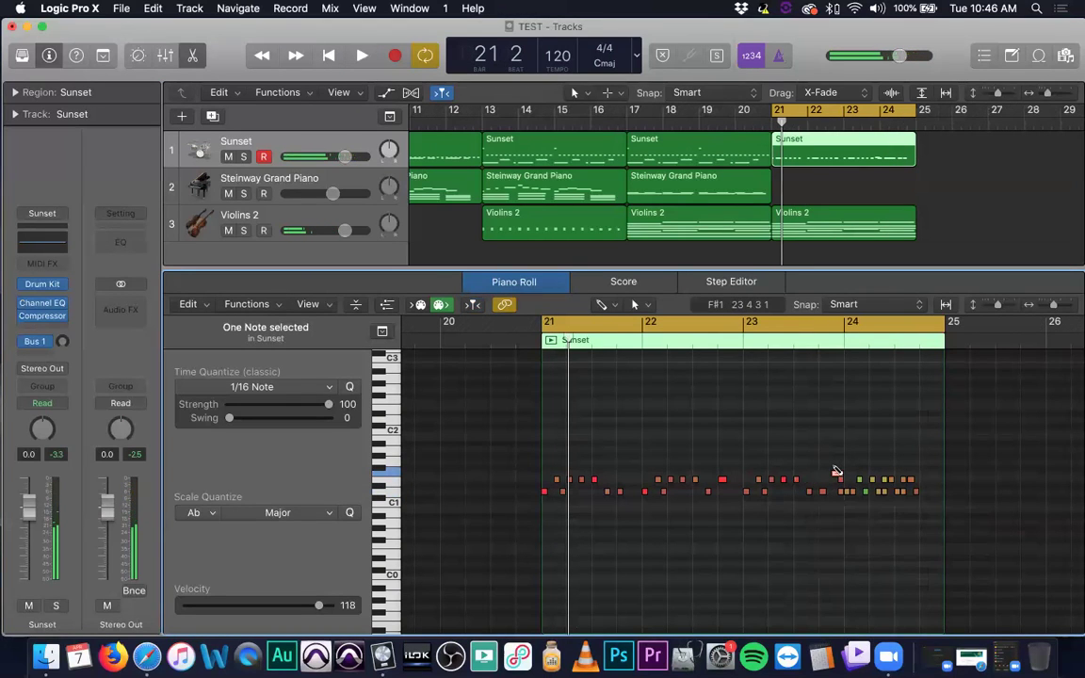
{"action": "left_click_drag", "start_coordinate": [829, 463], "coordinate": [841, 500]}
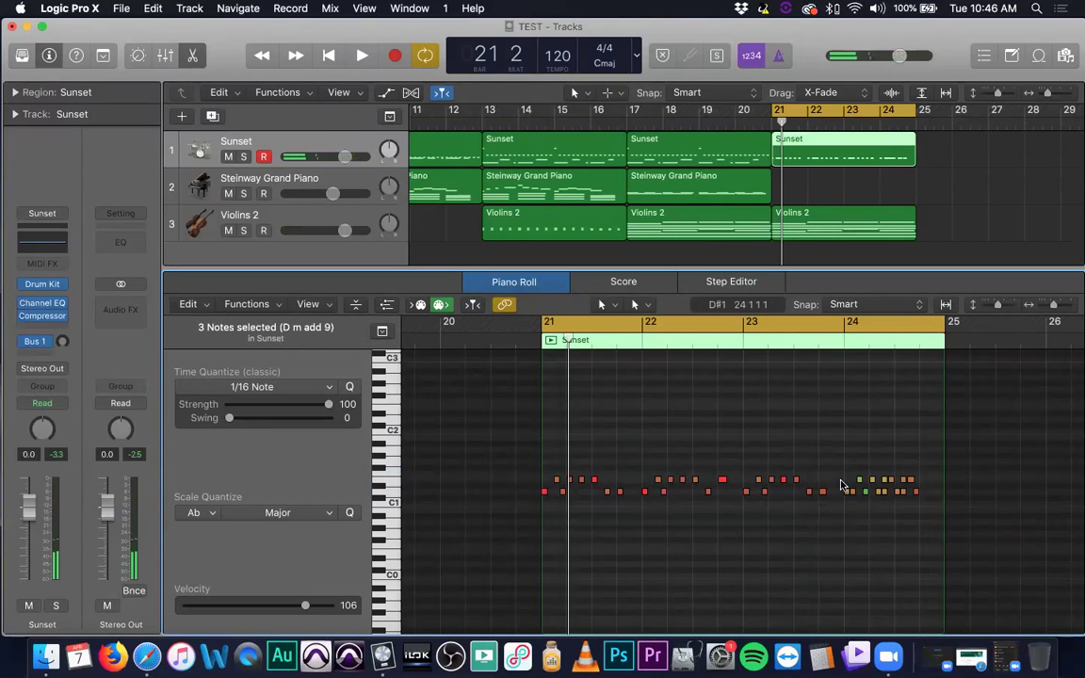
- Move the six E1 notes in bar 24 down to D1 and play back the pattern
{"action": "left_click_drag", "start_coordinate": [841, 477], "coordinate": [890, 485]}
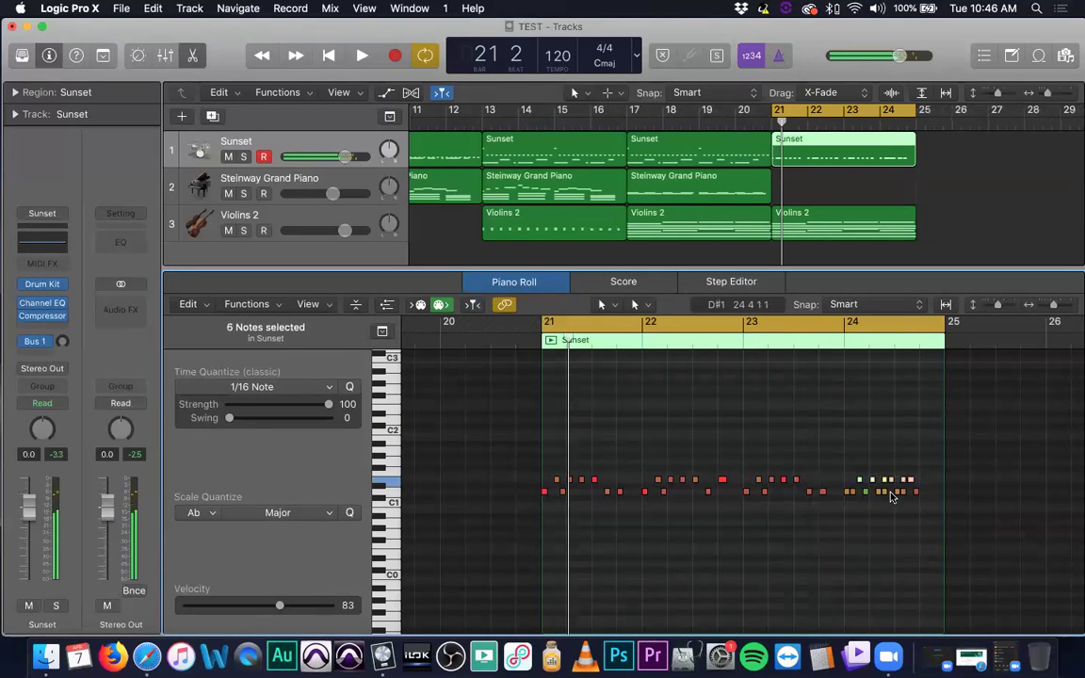
{"action": "left_click", "coordinate": [885, 515], "text": "ctrl+alt"}
{"action": "left_click", "coordinate": [885, 514], "text": "ctrl+alt"}
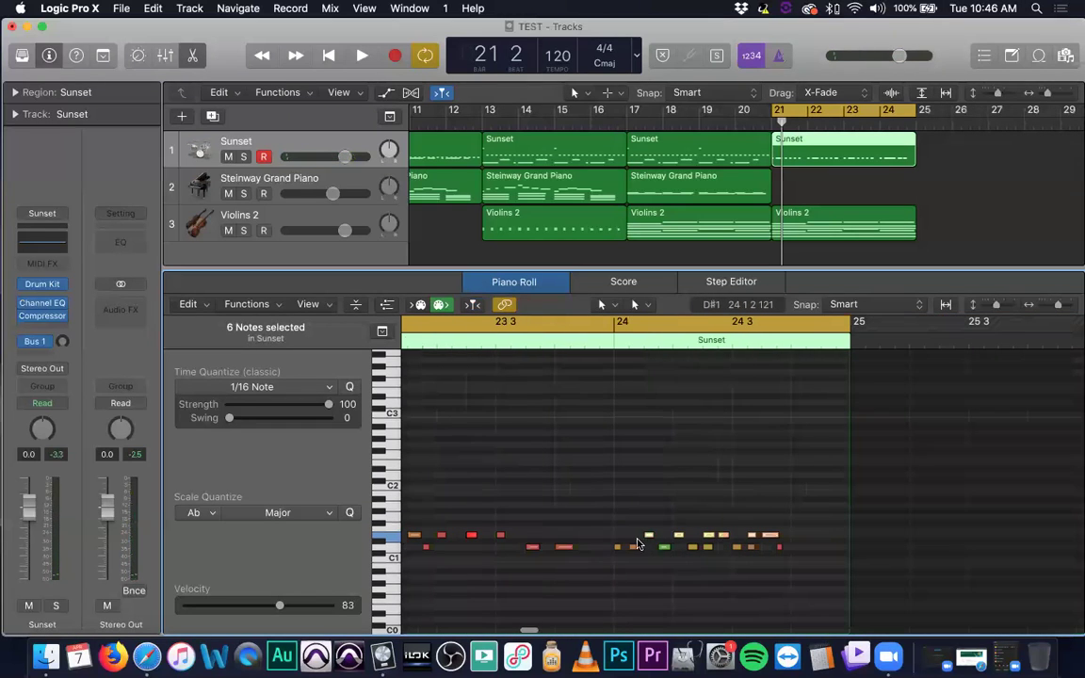
{"action": "left_click_drag", "start_coordinate": [651, 535], "coordinate": [647, 550]}
{"action": "key", "text": "space"}
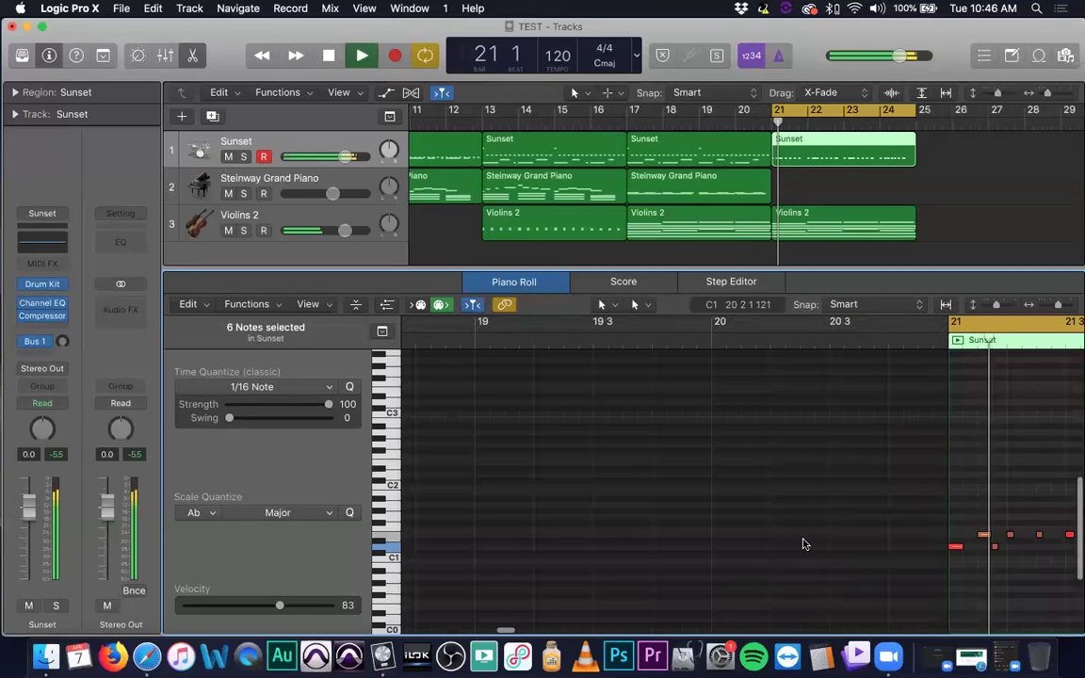
{"action": "left_click", "coordinate": [879, 515], "text": "ctrl+alt"}
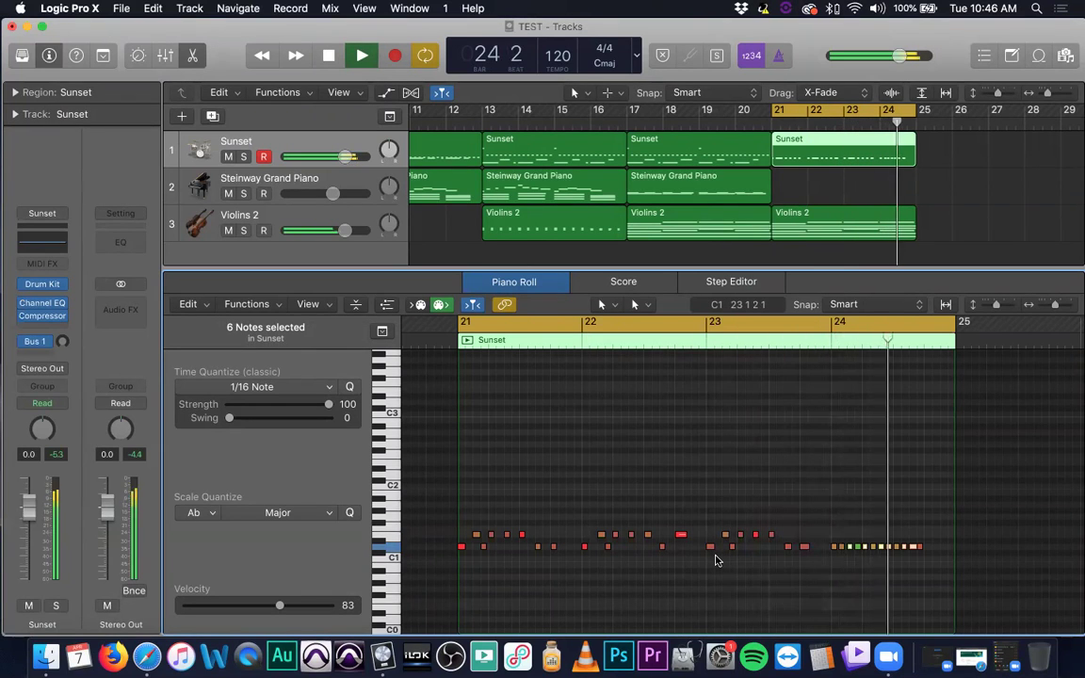
{"action": "key", "text": "space"}
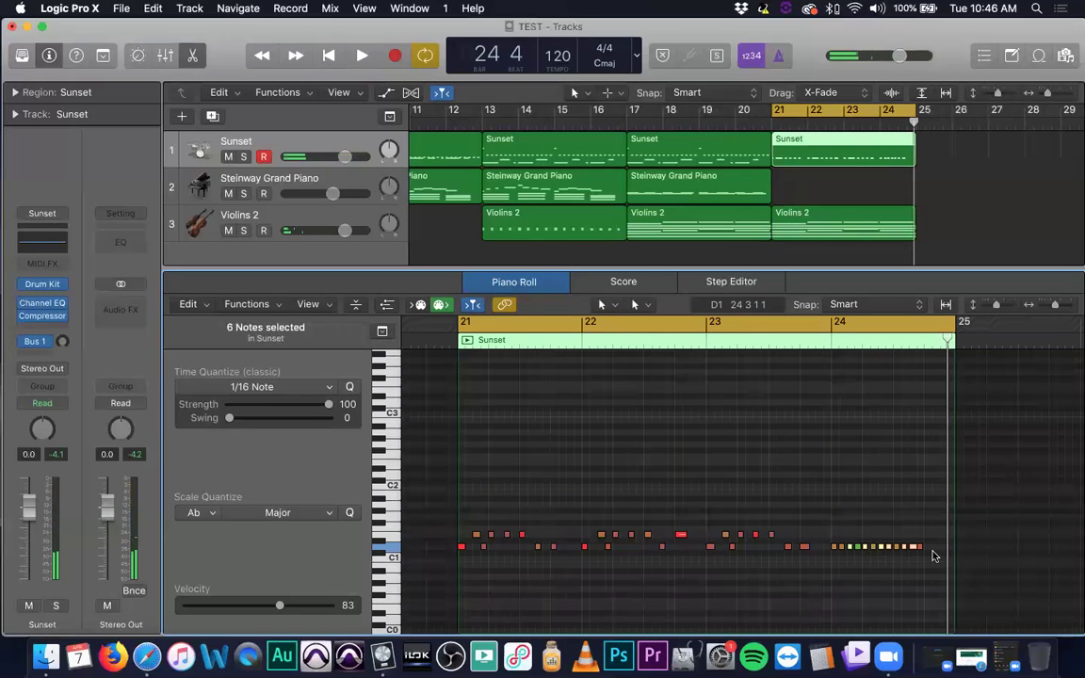
- Set the cycle range to bar 24 only and play back the drum fill
{"action": "key", "text": "z"}
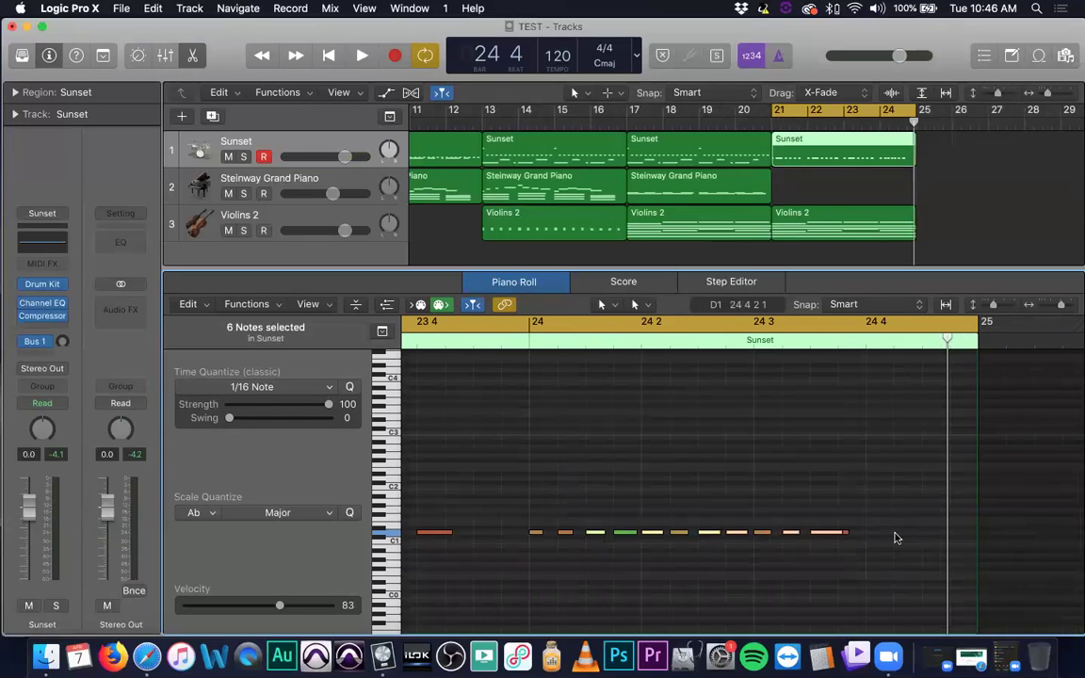
{"action": "left_click", "coordinate": [763, 532]}
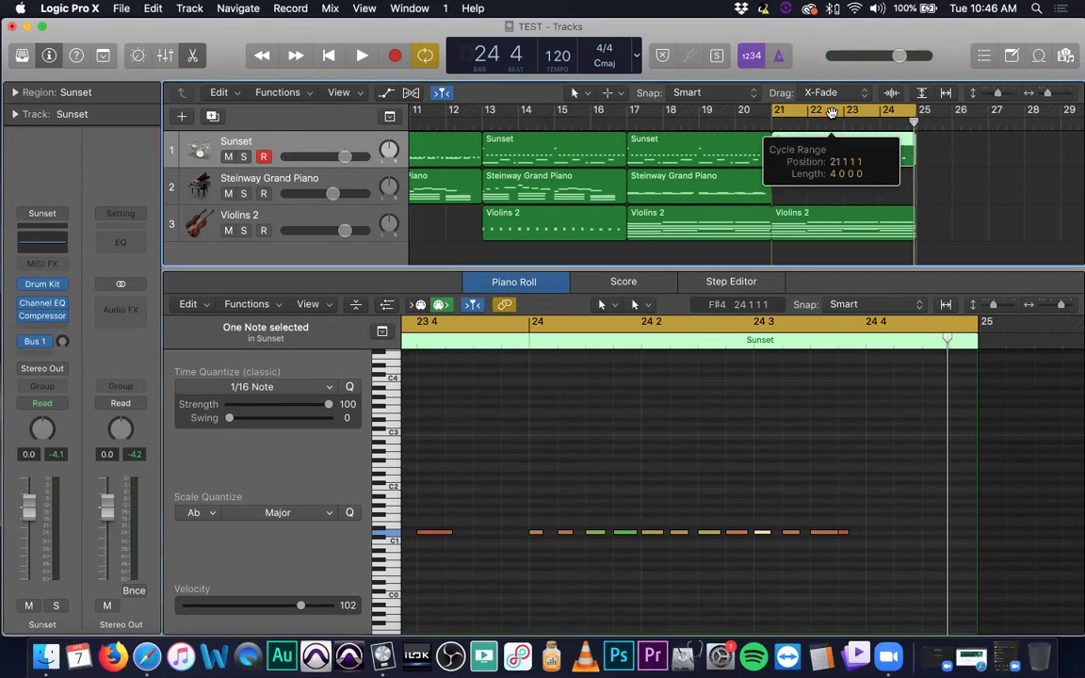
{"action": "left_click", "coordinate": [838, 107]}
{"action": "left_click", "coordinate": [516, 348]}
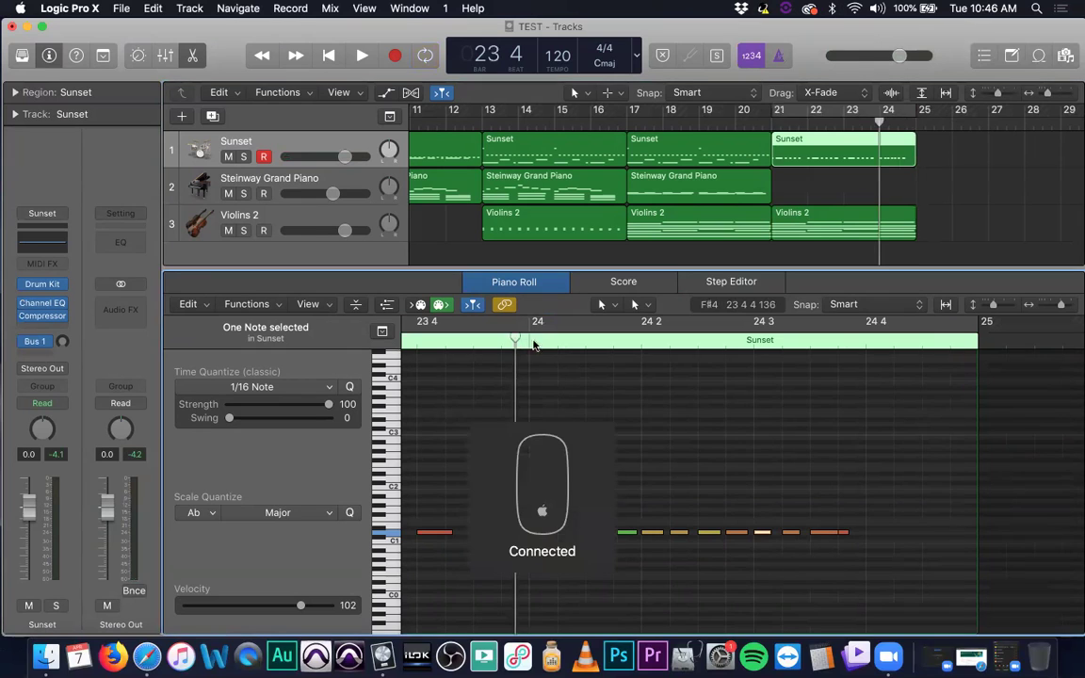
{"action": "left_click_drag", "start_coordinate": [538, 325], "coordinate": [977, 315]}
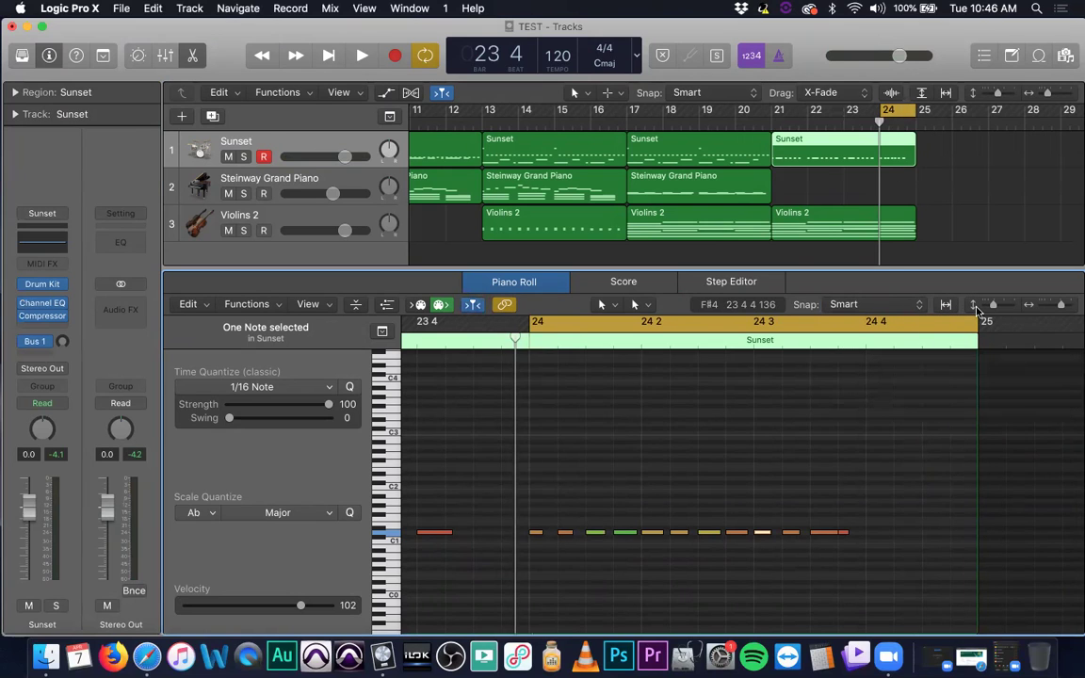
{"action": "key", "text": "space"}
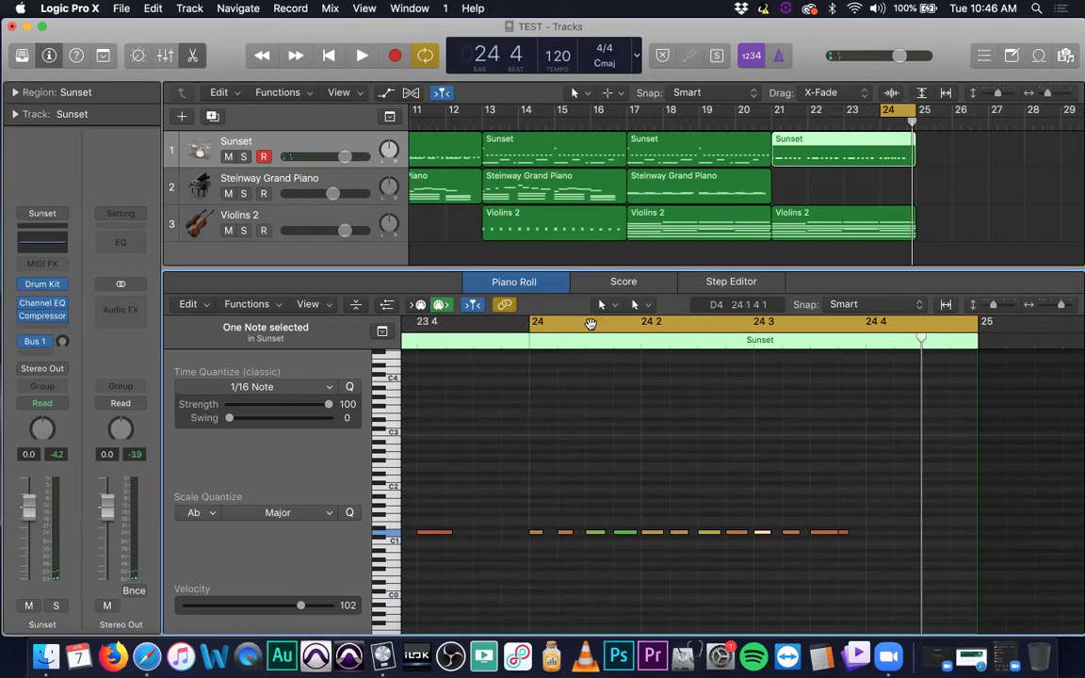
- Add a D1 note on beat 4 of bar 24 with the Pencil tool and set its velocity to 127
{"action": "key", "text": "t"}
{"action": "left_click", "coordinate": [689, 434]}
{"action": "left_click", "coordinate": [764, 535]}
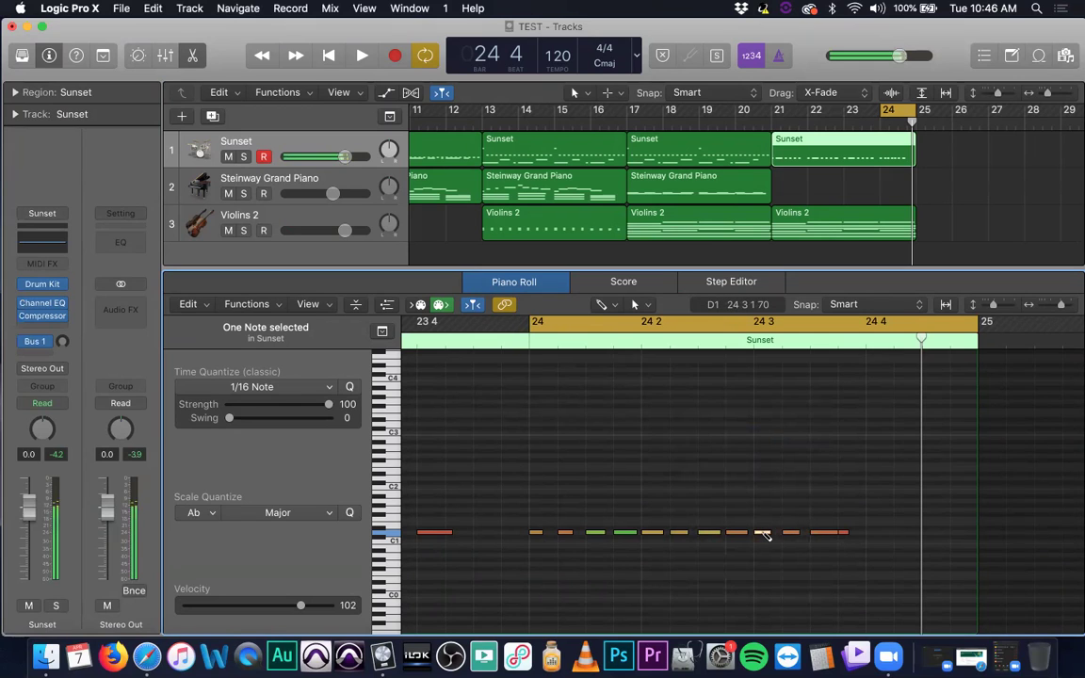
{"action": "left_click", "coordinate": [875, 535]}
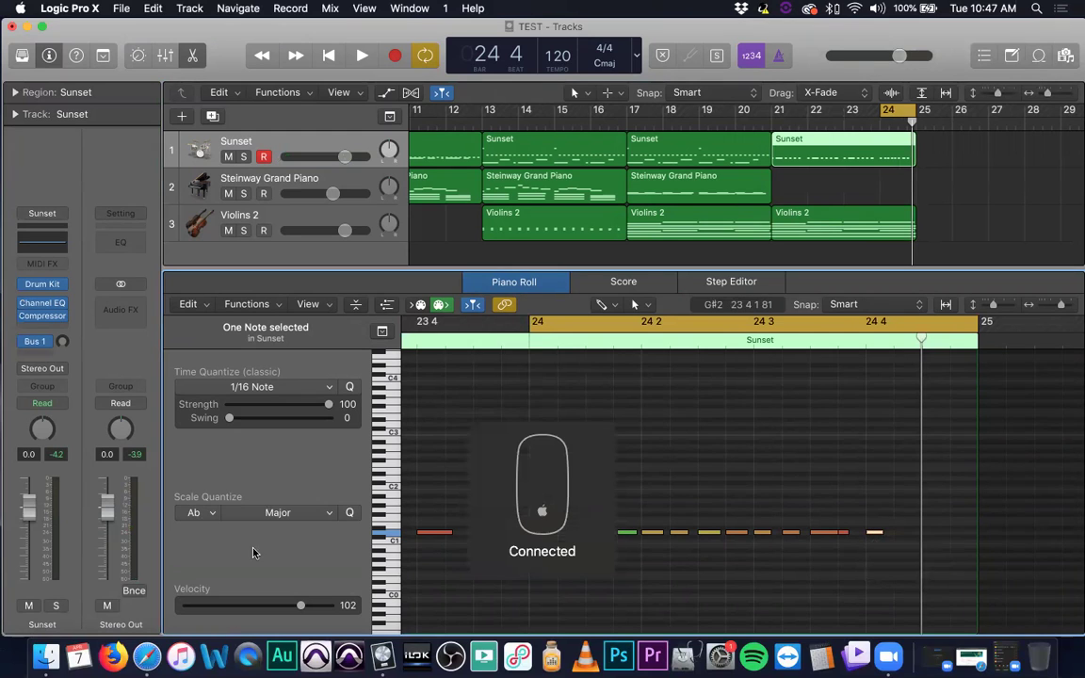
{"action": "left_click_drag", "start_coordinate": [300, 608], "coordinate": [347, 609]}
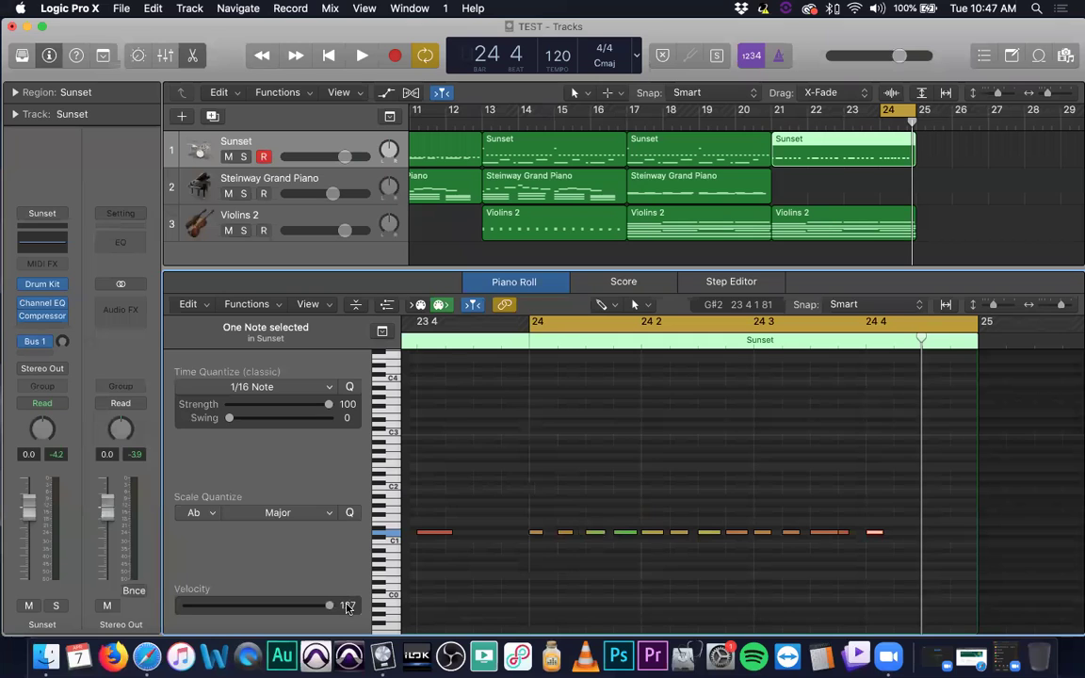
- Extend the cycle range to start at bar 21 and play back the whole drum region
{"action": "left_click_drag", "start_coordinate": [879, 109], "coordinate": [778, 110]}
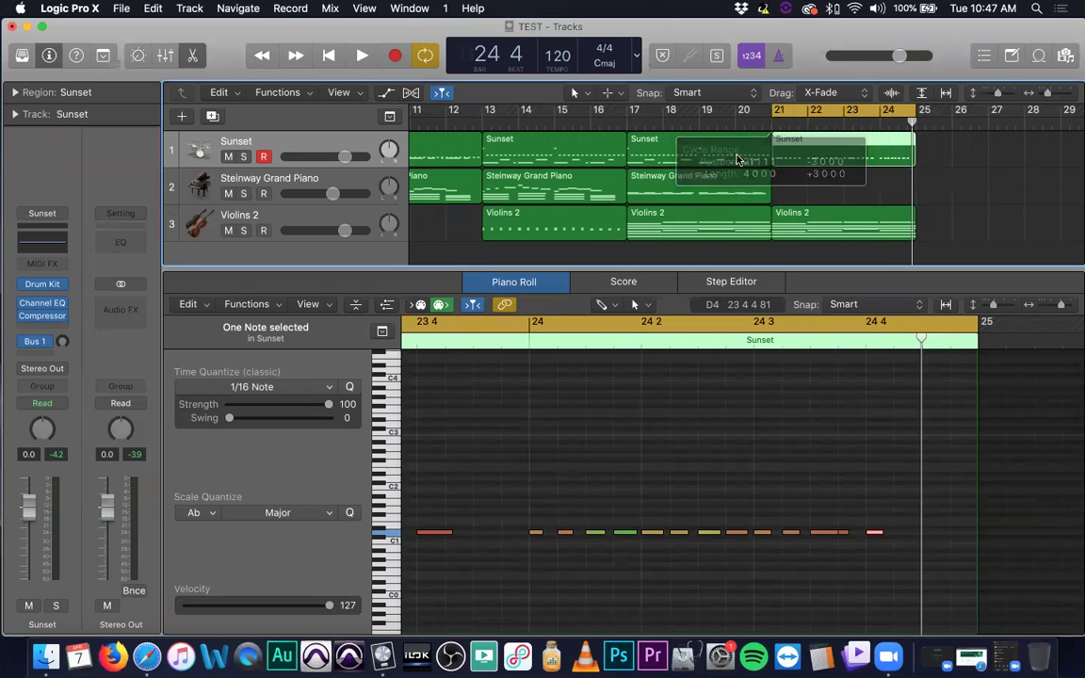
{"action": "left_click", "coordinate": [718, 450], "text": "ctrl+alt"}
{"action": "key", "text": "space"}
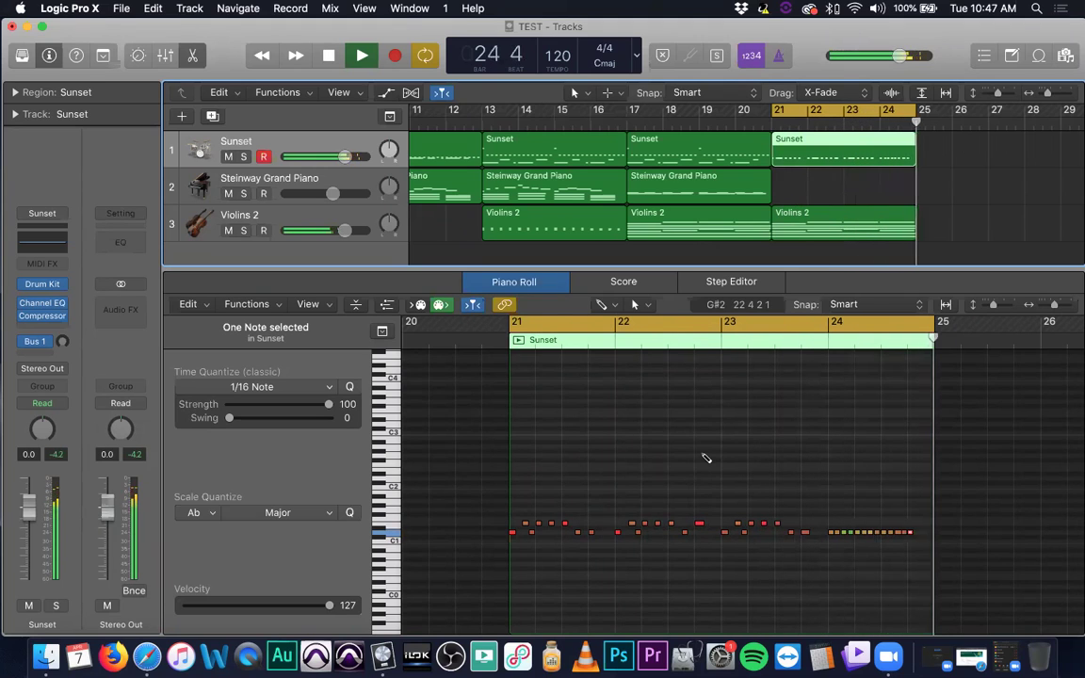
{"action": "key", "text": "space"}
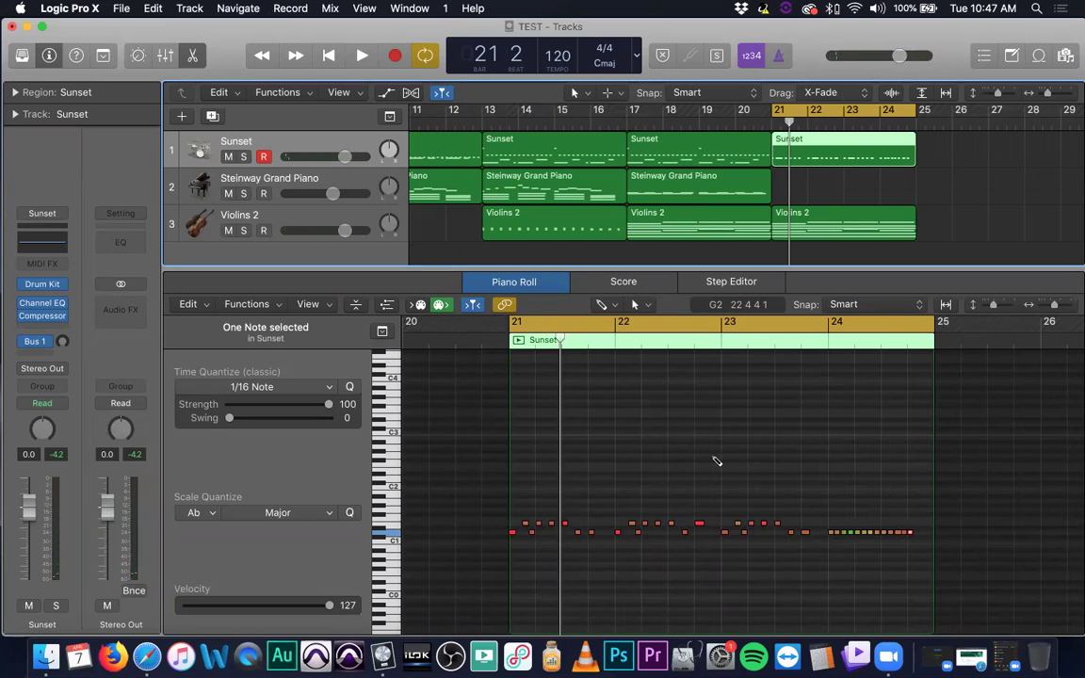
- Select all notes in the drum region with the Pointer tool and open the Random Velocity MIDI Transform
{"action": "key", "text": "t"}
{"action": "key", "text": "t"}
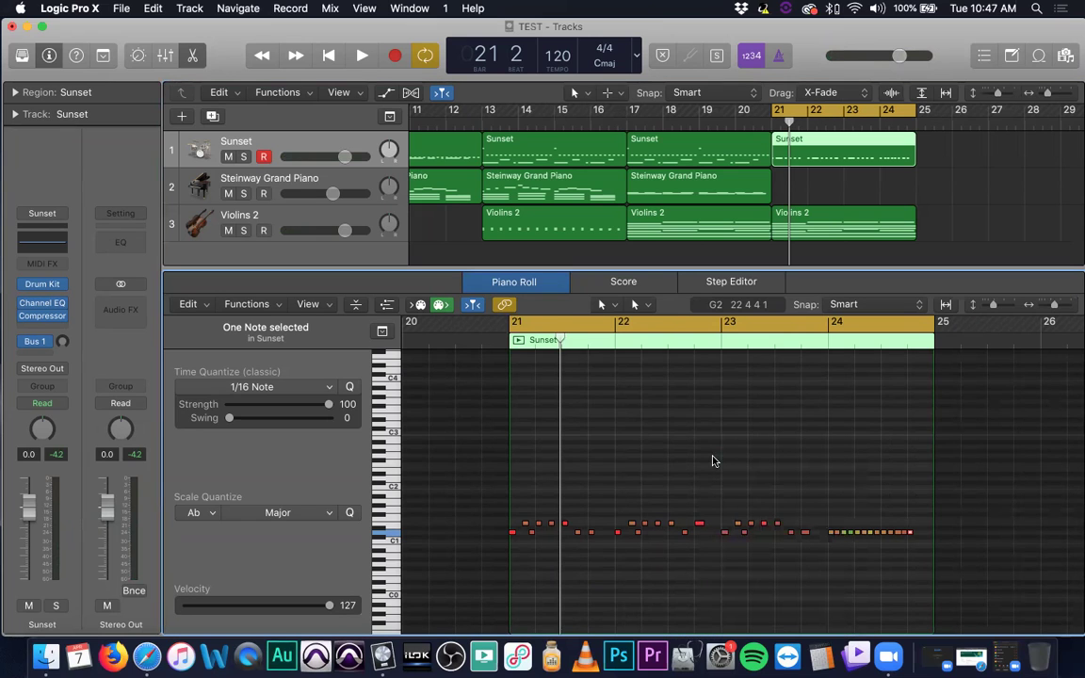
{"action": "left_click_drag", "start_coordinate": [475, 500], "coordinate": [940, 550]}
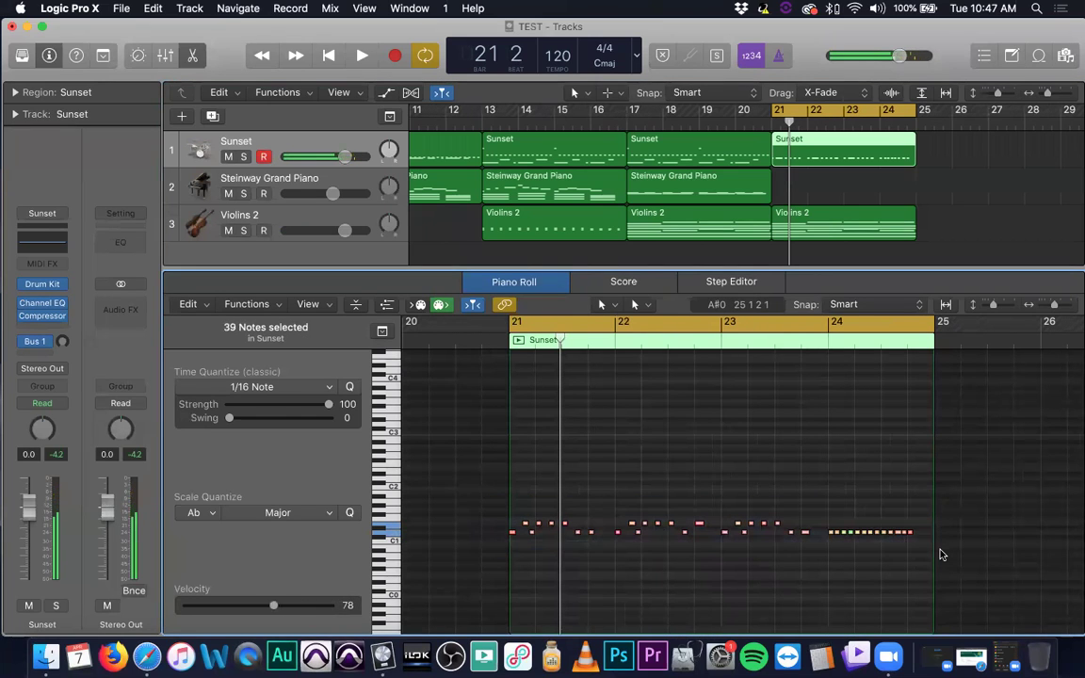
{"action": "left_click", "coordinate": [271, 308]}
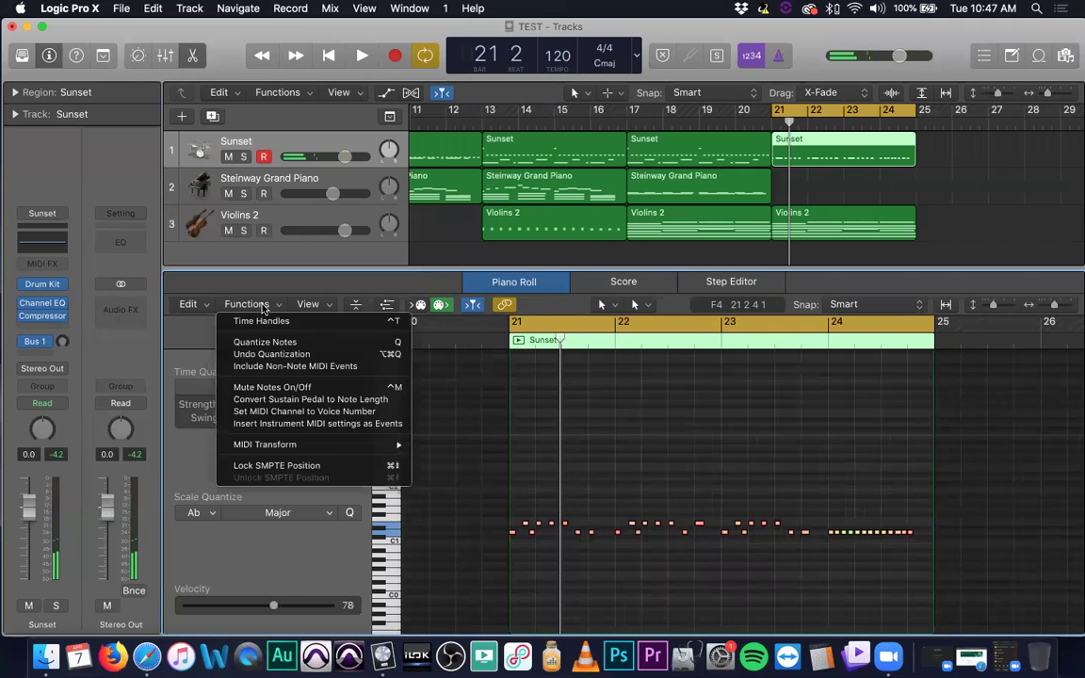
{"action": "mouse_move", "coordinate": [390, 445]}
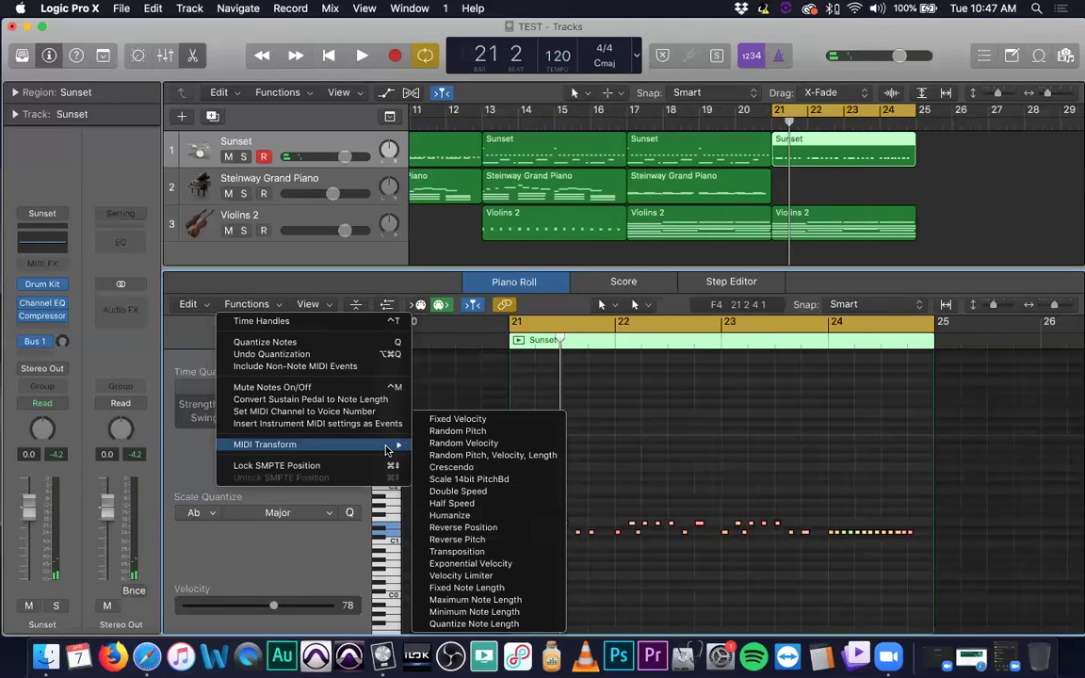
{"action": "left_click", "coordinate": [475, 443]}
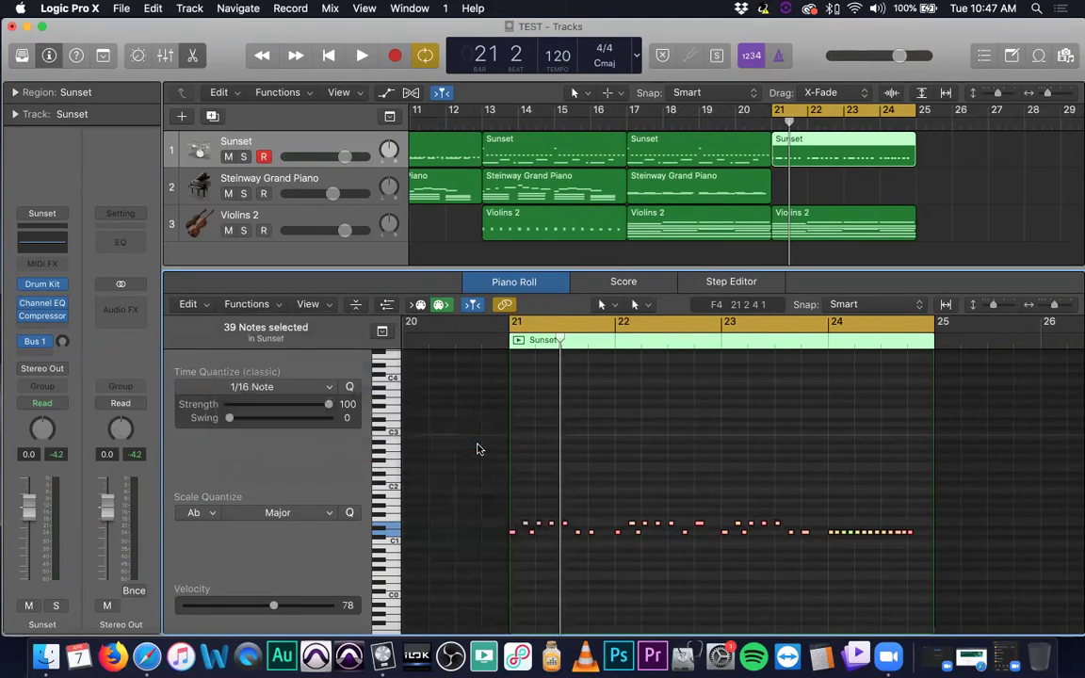
- Set the random velocity range to 100–115, apply it to the selected notes and close the transform window
{"action": "double_click", "coordinate": [415, 336]}
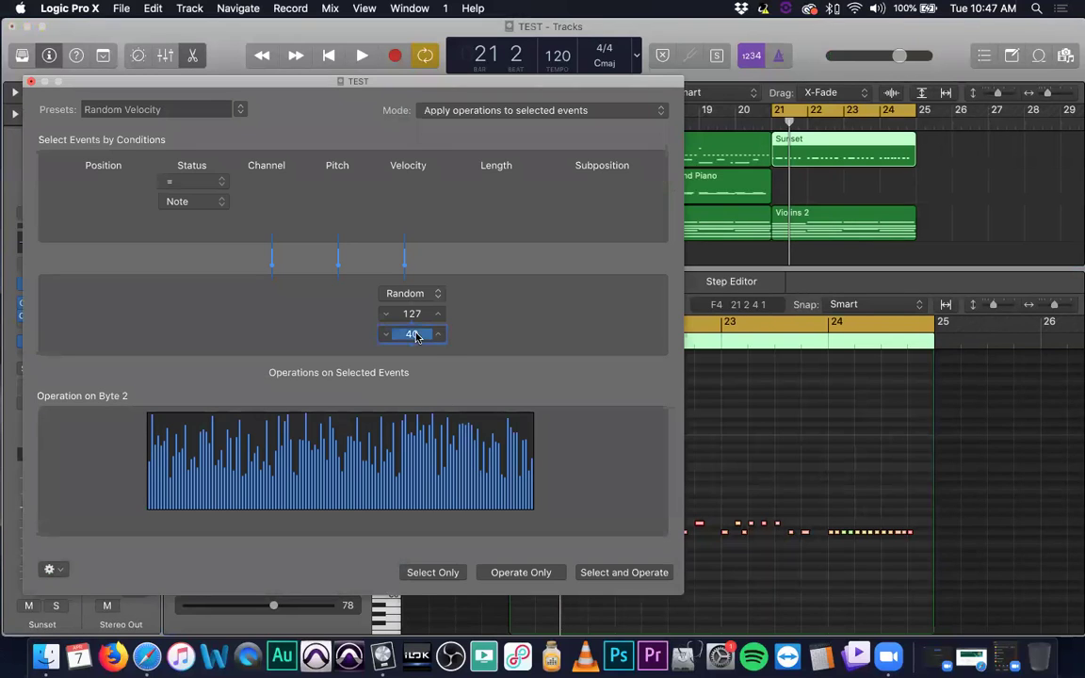
{"action": "type", "text": "100"}
{"action": "double_click", "coordinate": [413, 314]}
{"action": "type", "text": "115"}
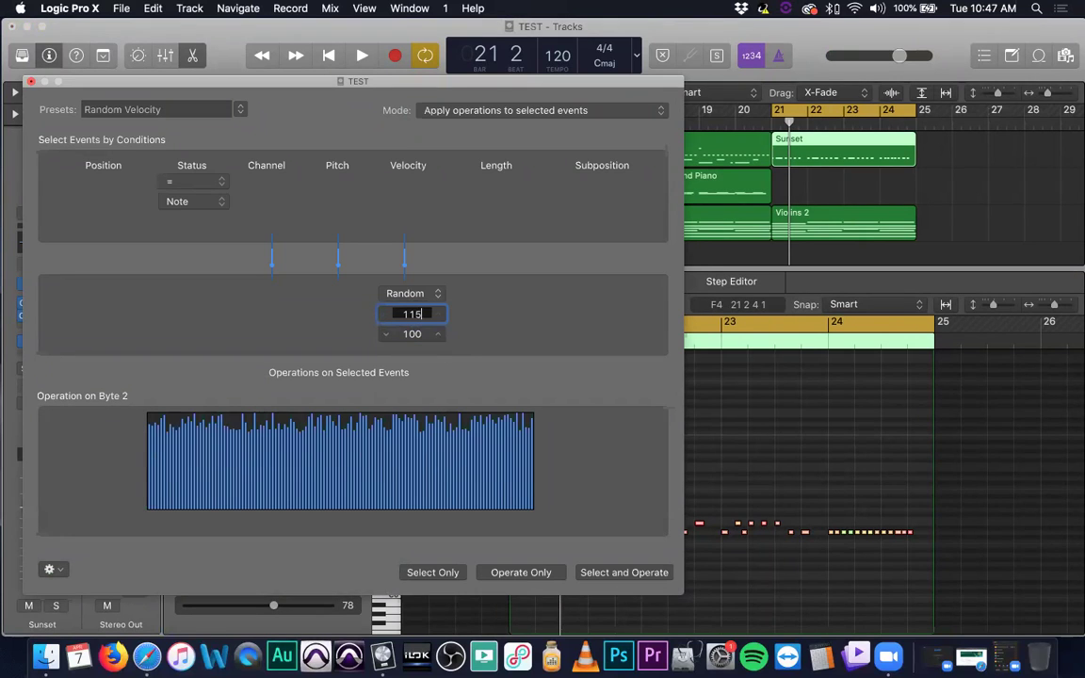
{"action": "left_click", "coordinate": [609, 573]}
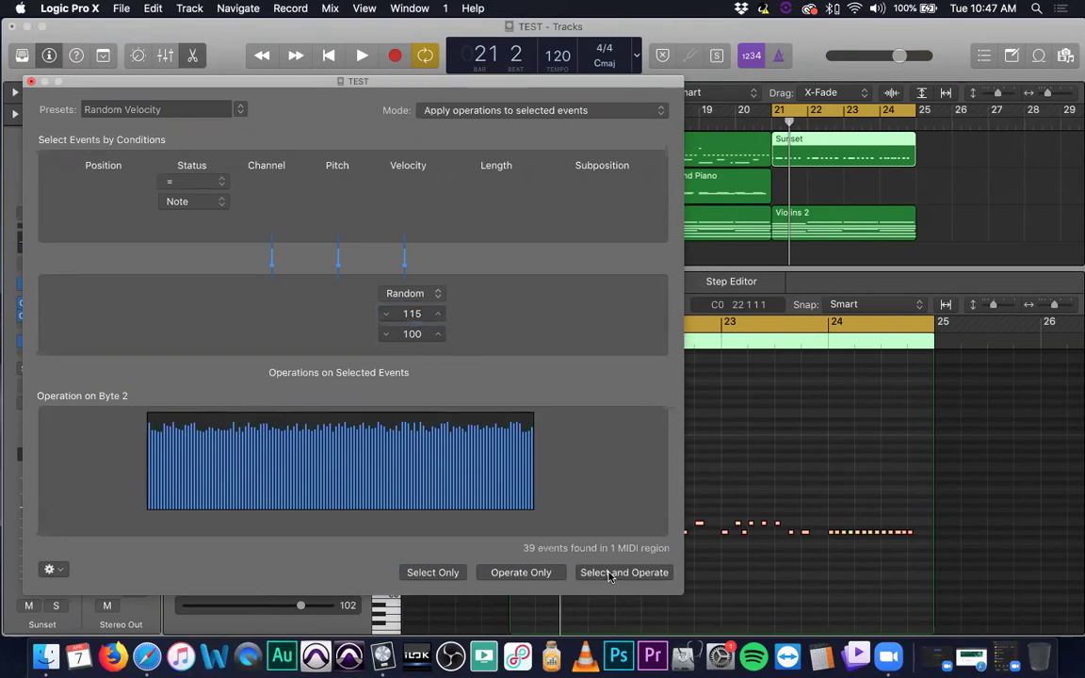
{"action": "left_click", "coordinate": [771, 460]}
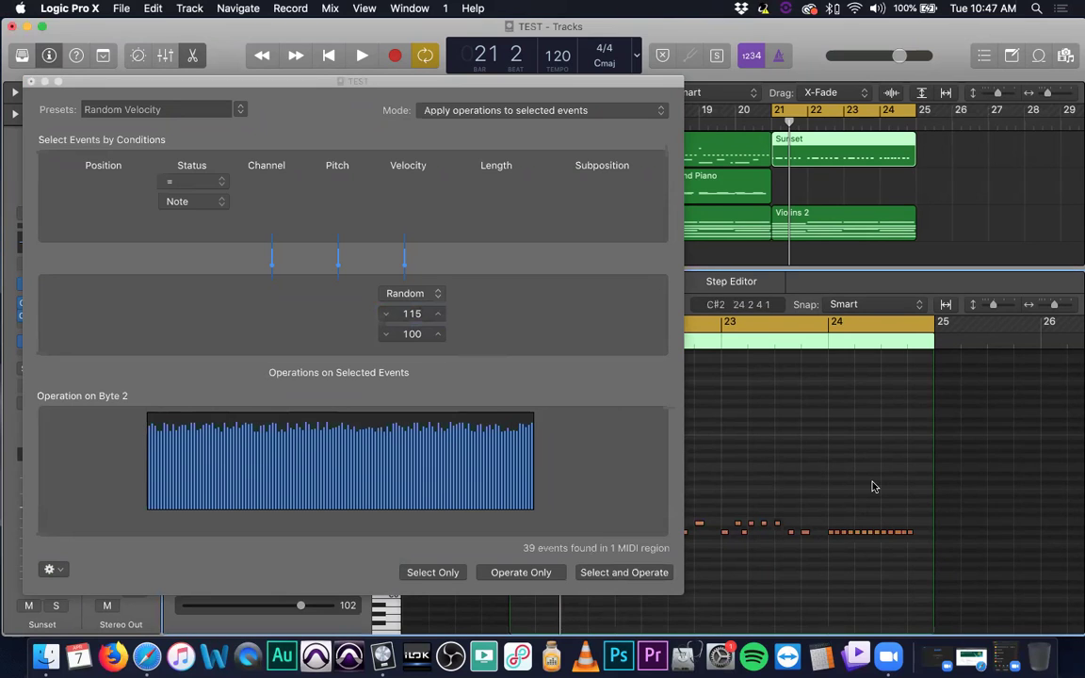
{"action": "left_click", "coordinate": [31, 82]}
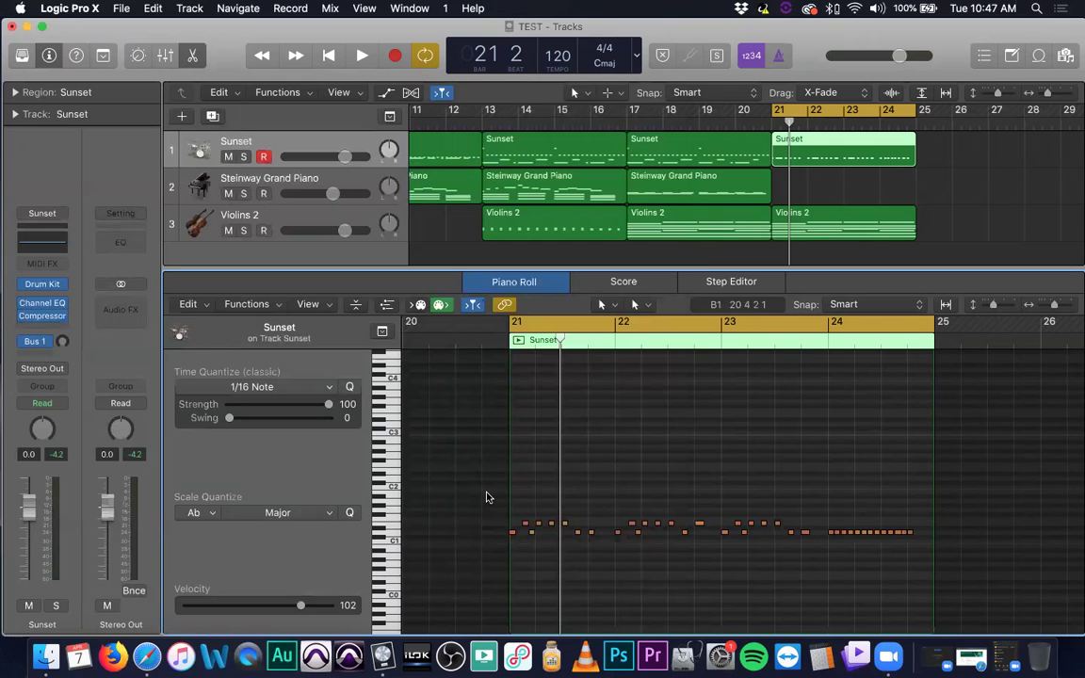
- Play back the drum region and set the velocity of the last D1 note in bar 24 to 127
{"action": "key", "text": "space"}
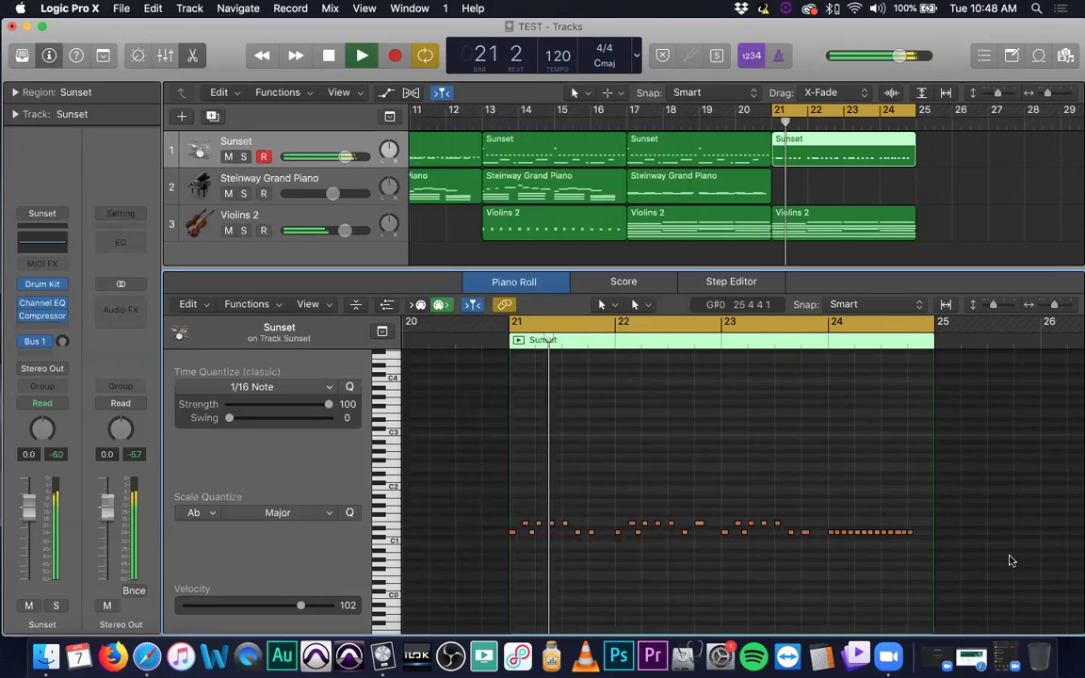
{"action": "left_click", "coordinate": [684, 532]}
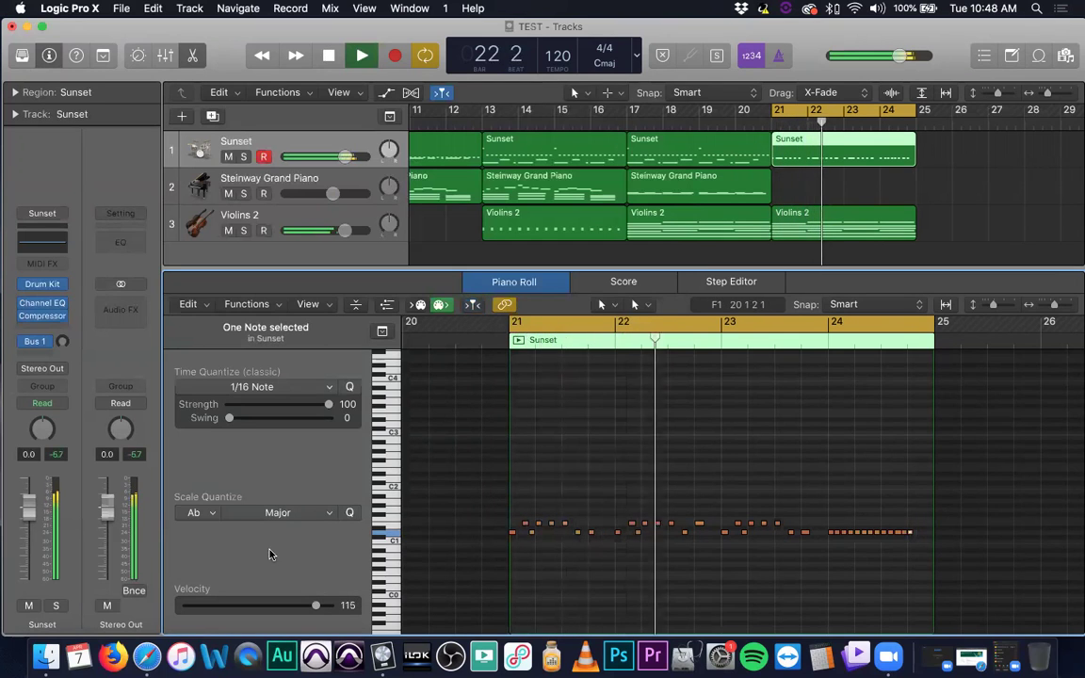
{"action": "left_click_drag", "start_coordinate": [314, 603], "coordinate": [334, 604]}
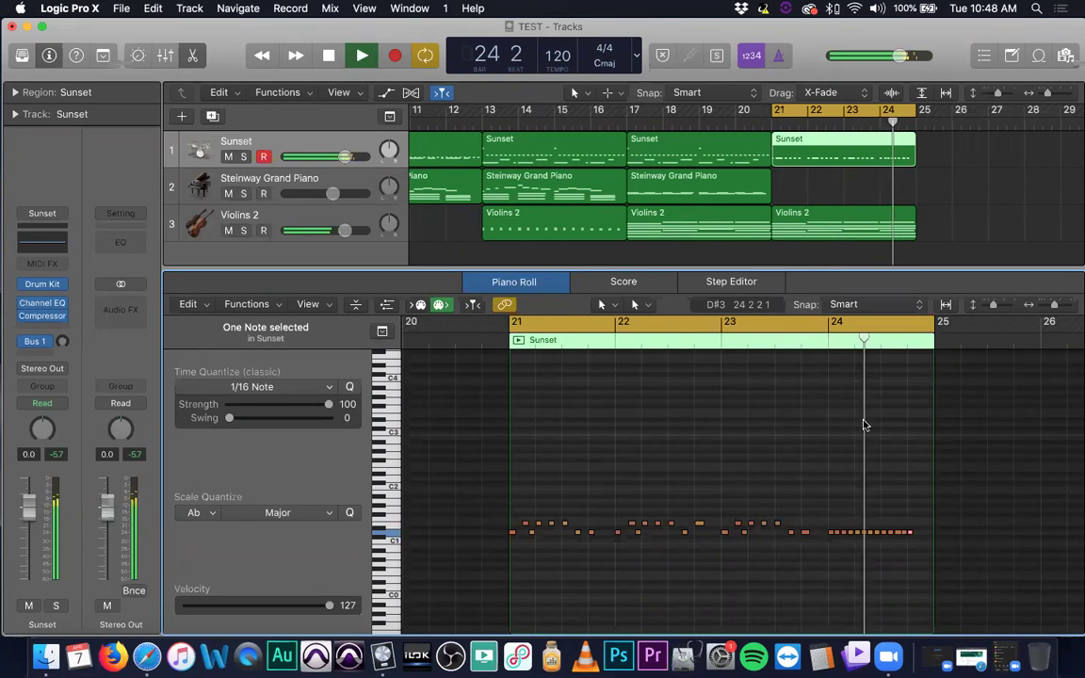
{"action": "key", "text": "space"}
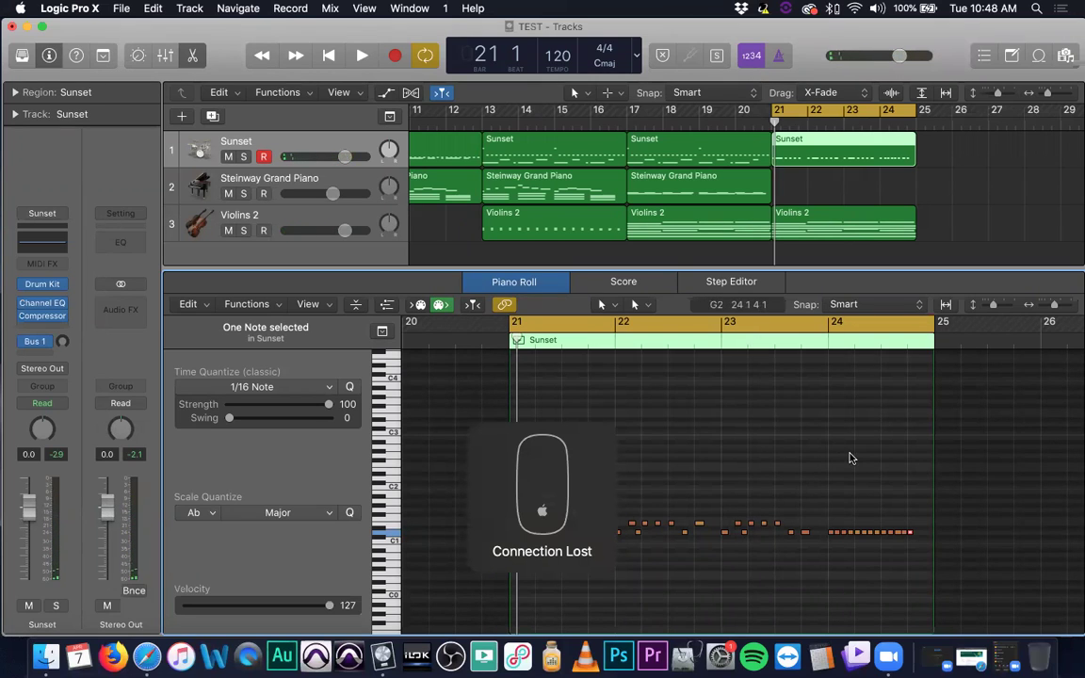
- Draw rising velocity ramps across all D1 and all E1 notes in the Step Editor with the Line tool
{"action": "left_click_drag", "start_coordinate": [494, 493], "coordinate": [942, 551]}
{"action": "left_click", "coordinate": [742, 283]}
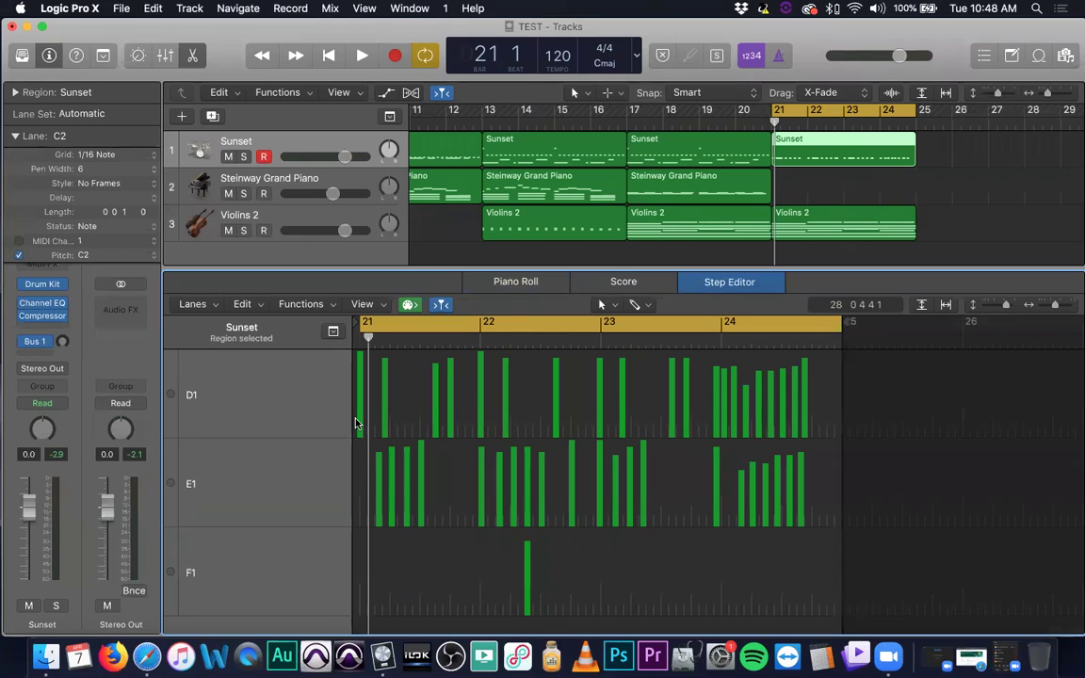
{"action": "key", "text": "t"}
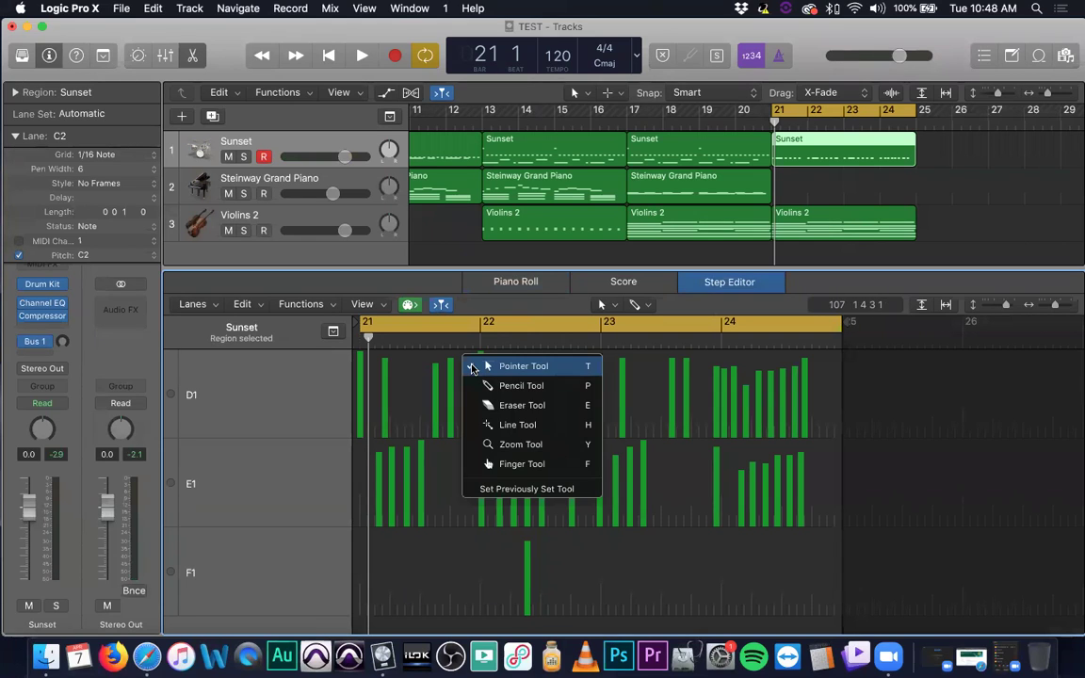
{"action": "left_click", "coordinate": [517, 427]}
{"action": "mouse_move", "coordinate": [358, 412]}
{"action": "left_mouse_down"}
{"action": "mouse_move", "coordinate": [704, 381]}
{"action": "mouse_move", "coordinate": [726, 356]}
{"action": "mouse_move", "coordinate": [815, 357]}
{"action": "left_mouse_up"}
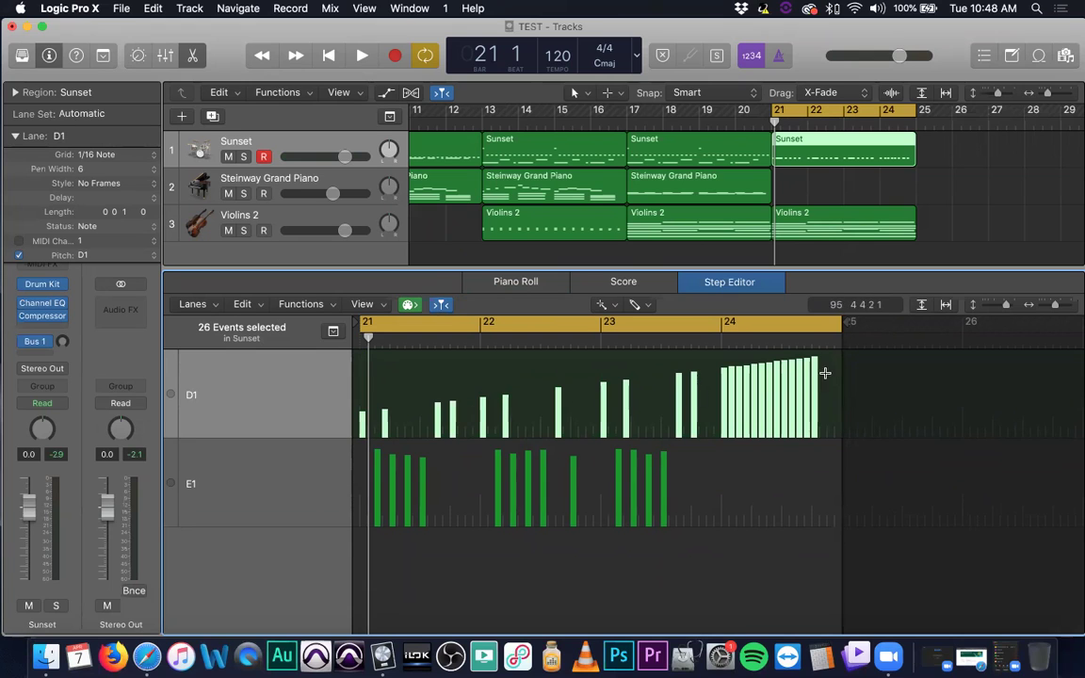
{"action": "mouse_move", "coordinate": [361, 494]}
{"action": "left_mouse_down"}
{"action": "mouse_move", "coordinate": [437, 496]}
{"action": "mouse_move", "coordinate": [695, 465]}
{"action": "mouse_move", "coordinate": [693, 449]}
{"action": "mouse_move", "coordinate": [691, 458]}
{"action": "left_mouse_up"}
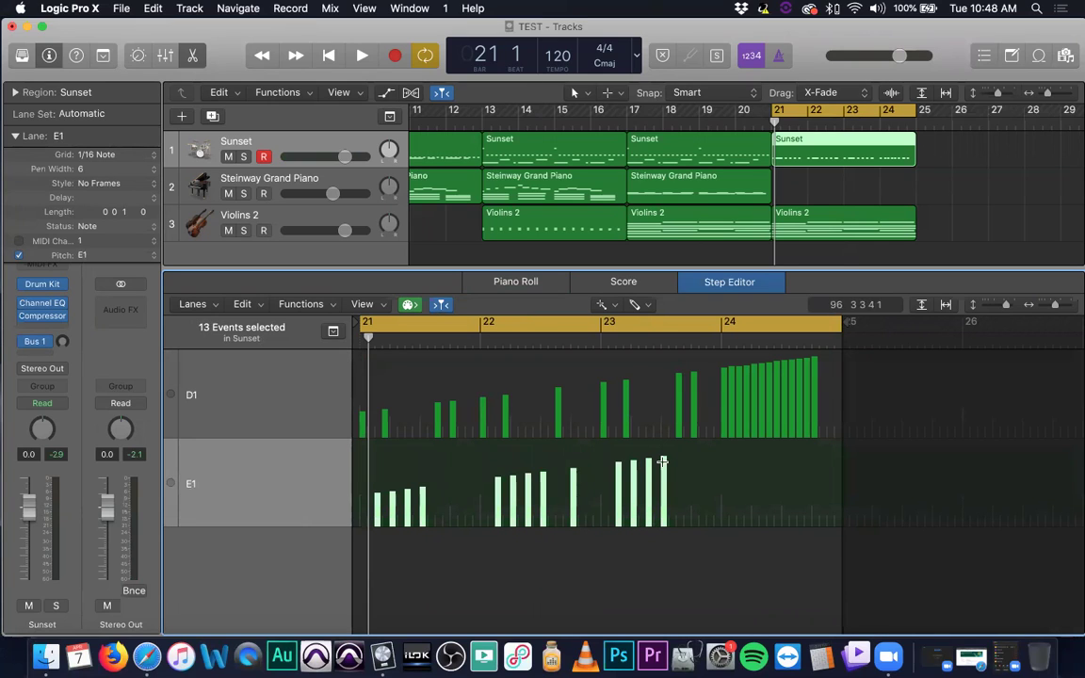
- Play back the start of the region from the Piano Roll and undo both velocity ramps
{"action": "left_click", "coordinate": [516, 281]}
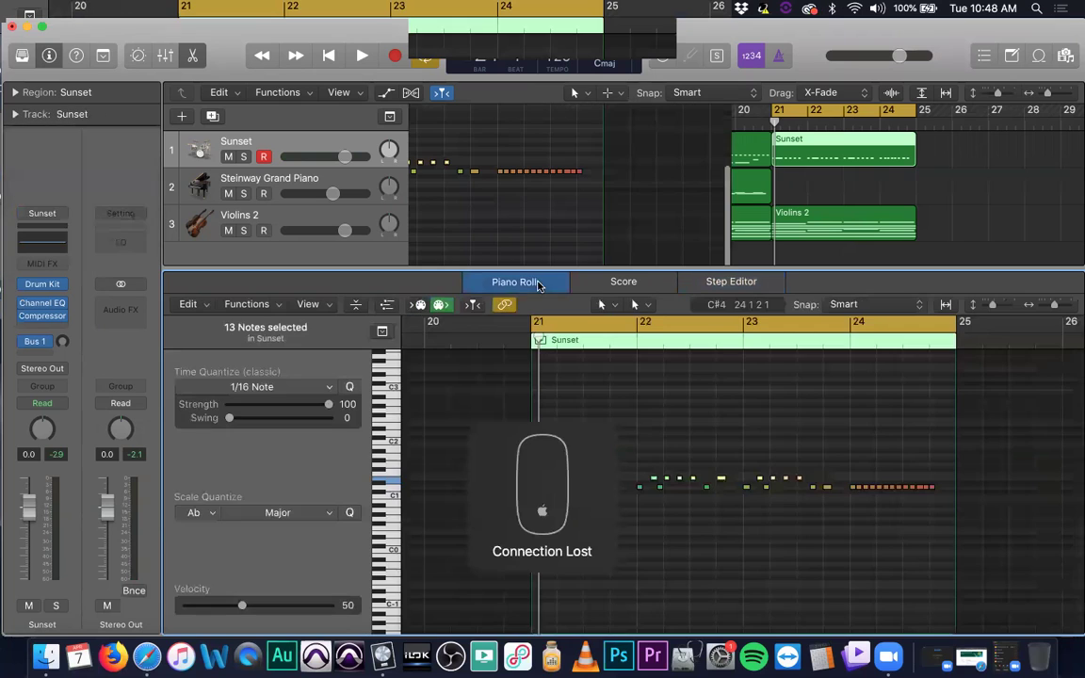
{"action": "left_click", "coordinate": [800, 518]}
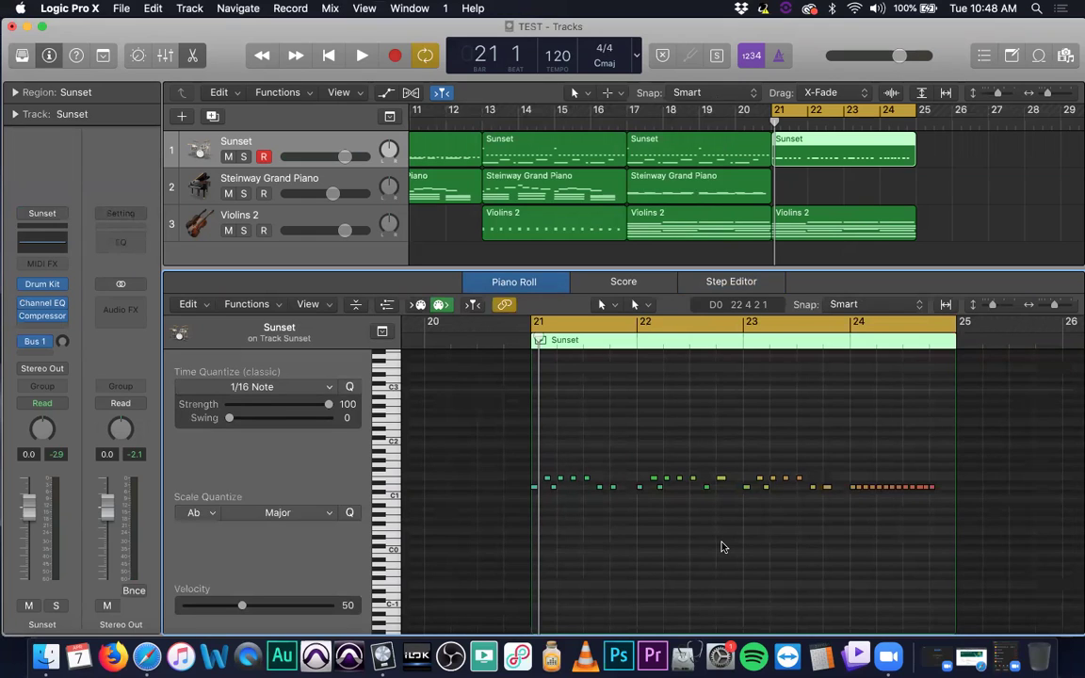
{"action": "key", "text": "space"}
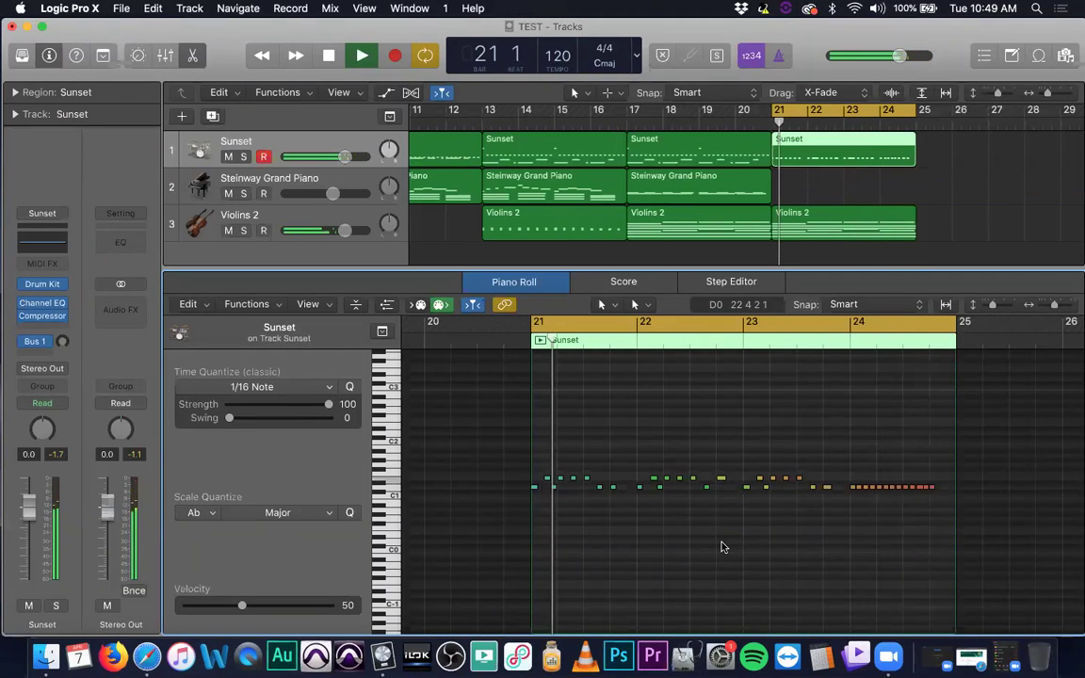
{"action": "key", "text": "space"}
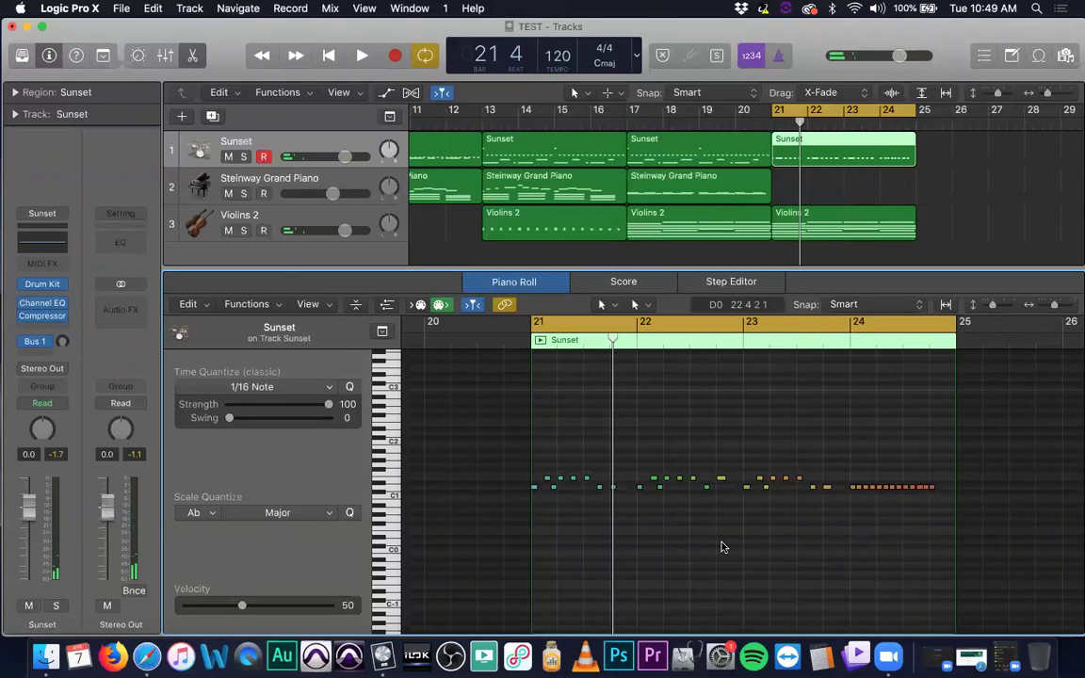
{"action": "key", "text": "super+a"}
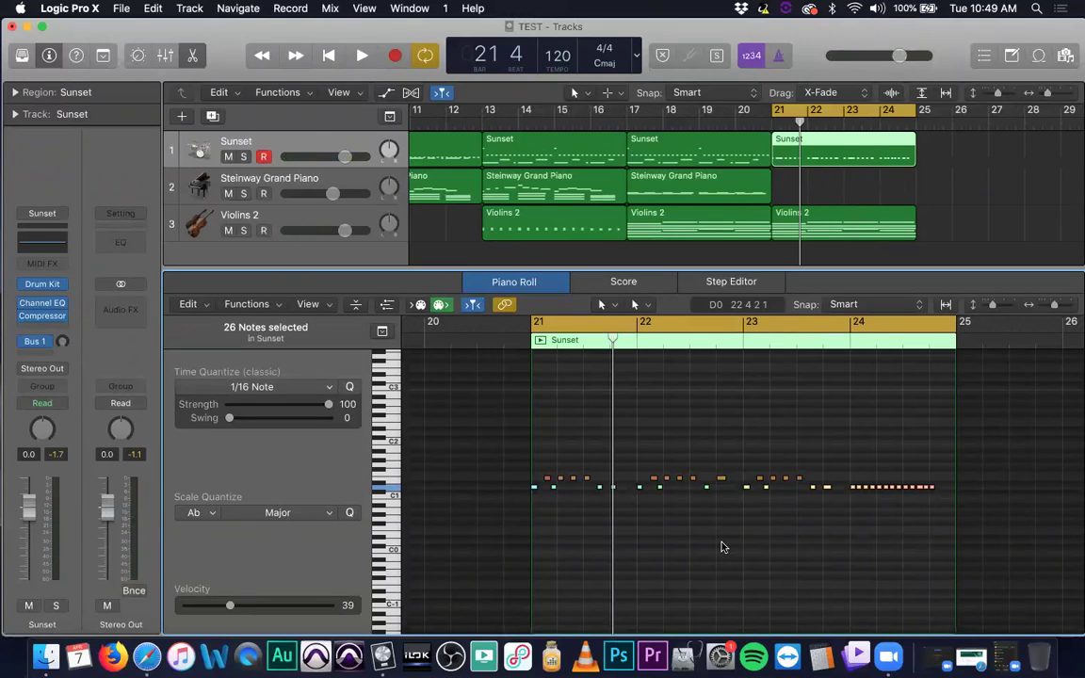
{"action": "key", "text": "super+a"}
- Select the D1 fill notes in bar 24, show the region in the Step Editor and play back the fill
{"action": "left_click_drag", "start_coordinate": [843, 464], "coordinate": [945, 506]}
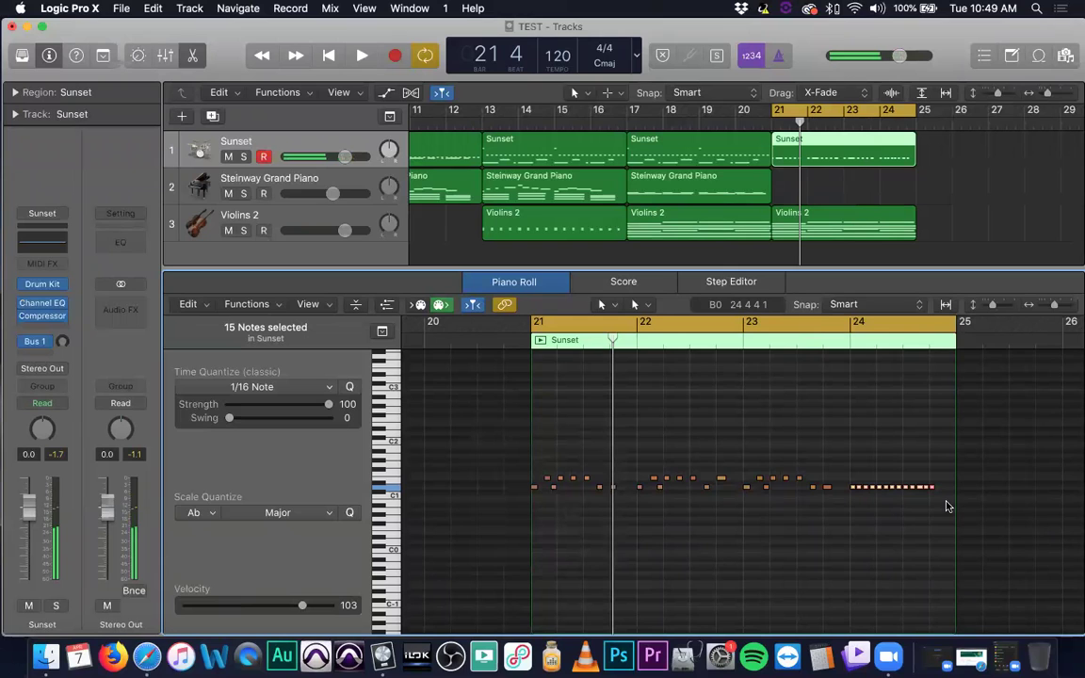
{"action": "left_click", "coordinate": [742, 284]}
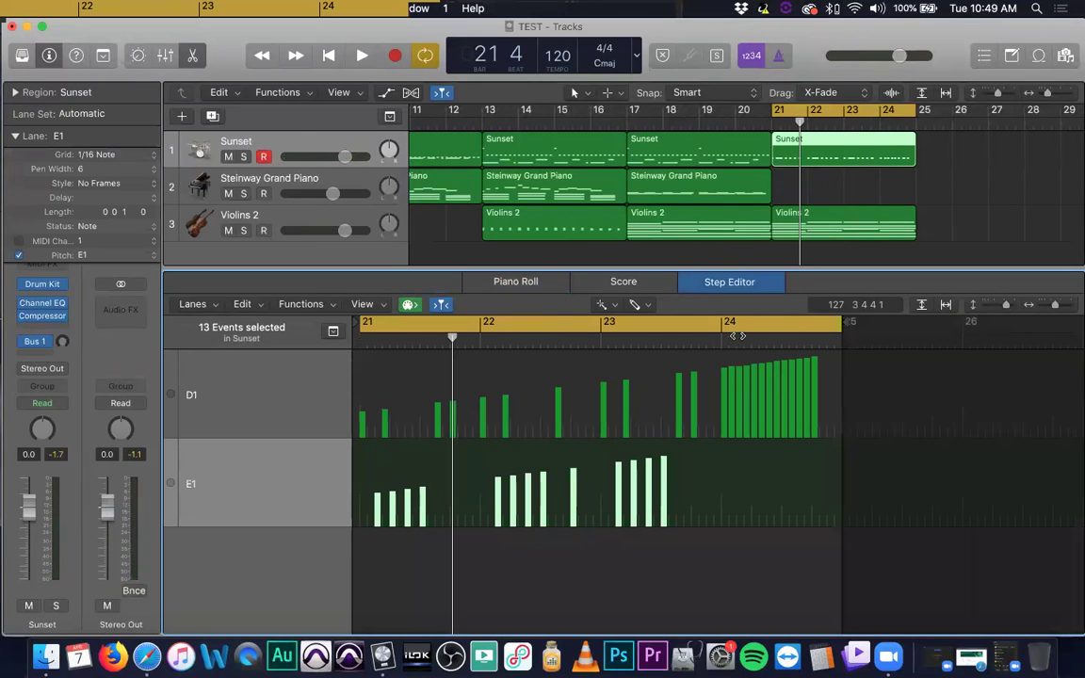
{"action": "left_click", "coordinate": [514, 285]}
{"action": "left_click_drag", "start_coordinate": [836, 465], "coordinate": [939, 511]}
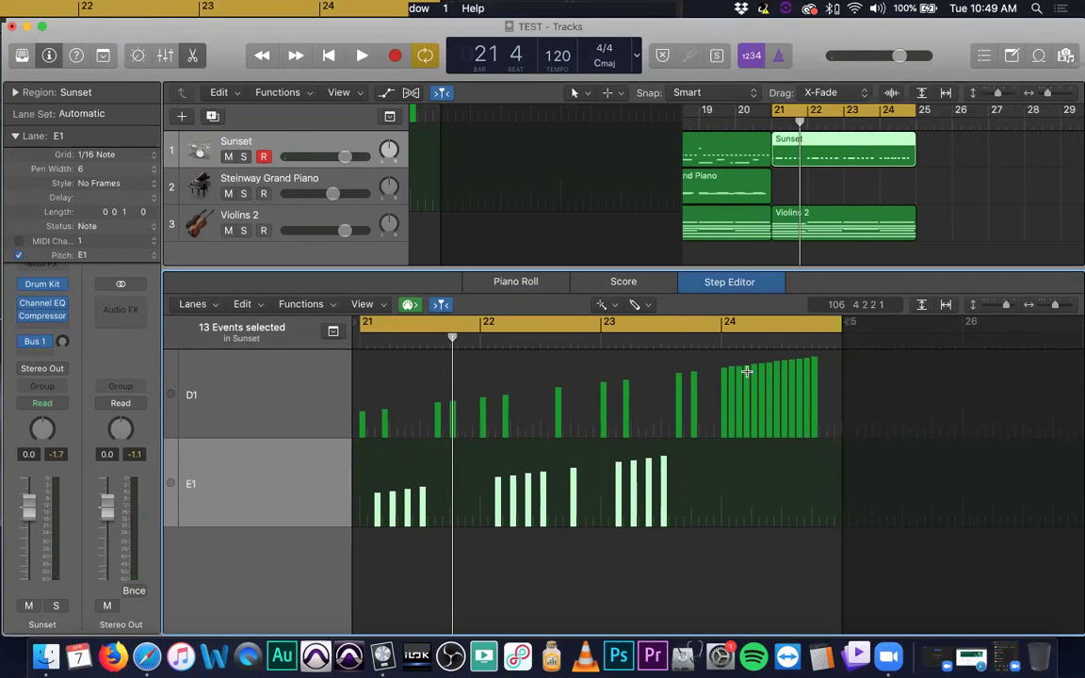
{"action": "left_click", "coordinate": [718, 345]}
{"action": "key", "text": "space"}
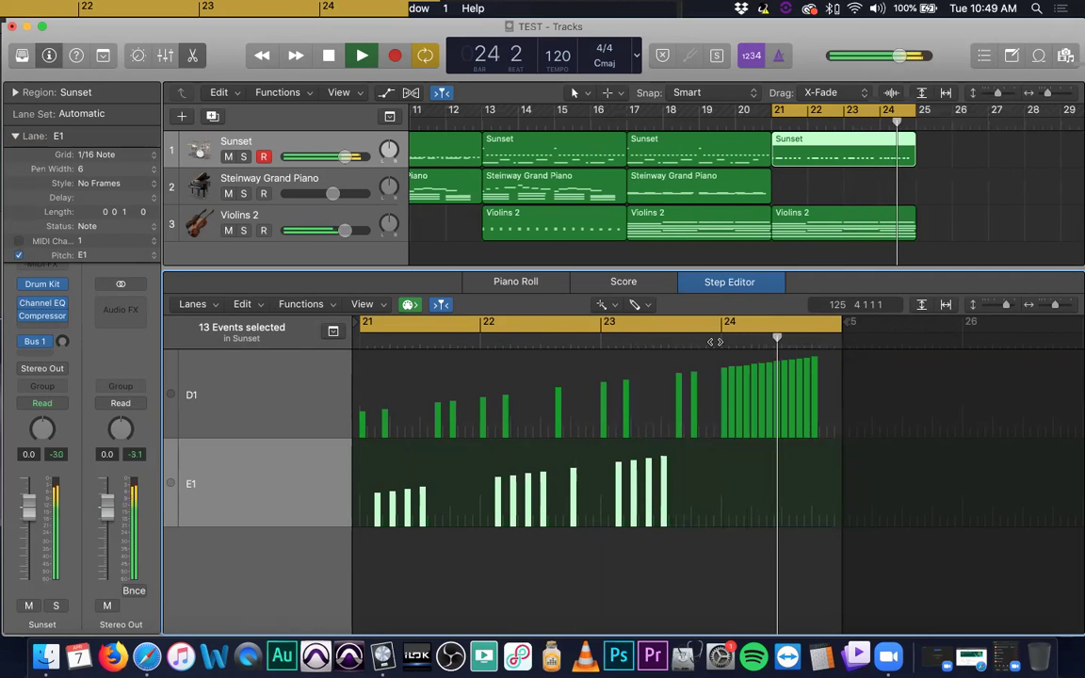
{"action": "key", "text": "space"}
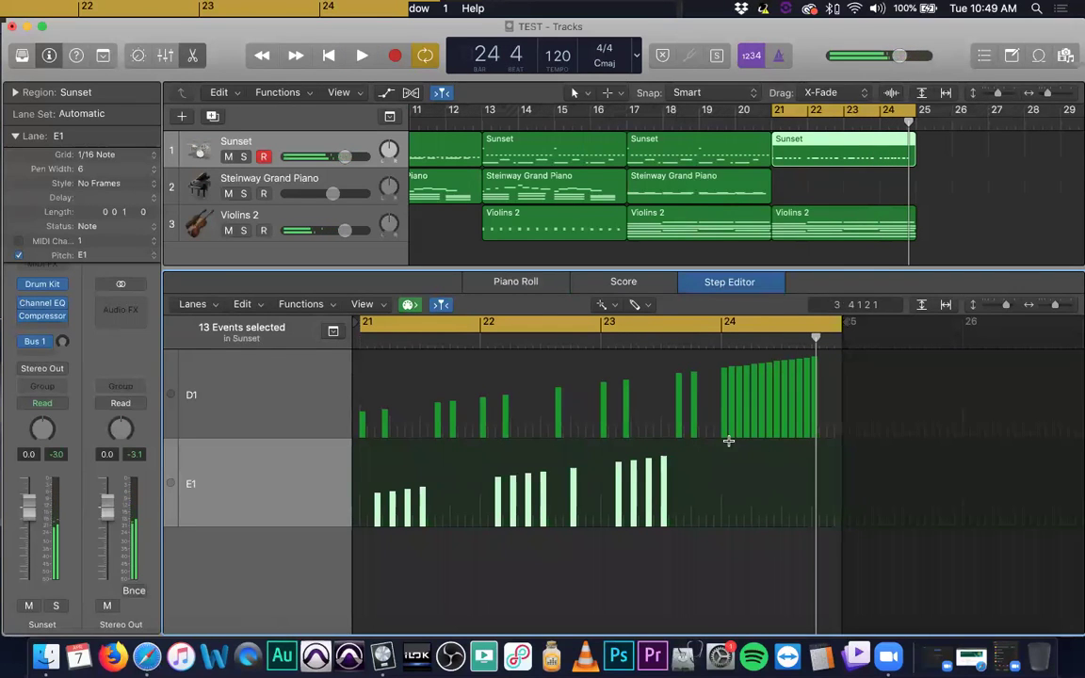
- Draw a velocity ramp rising from about 22 to 126 over the bar 24 D1 notes and play it back from the Piano Roll
{"action": "left_click_drag", "start_coordinate": [721, 421], "coordinate": [815, 348]}
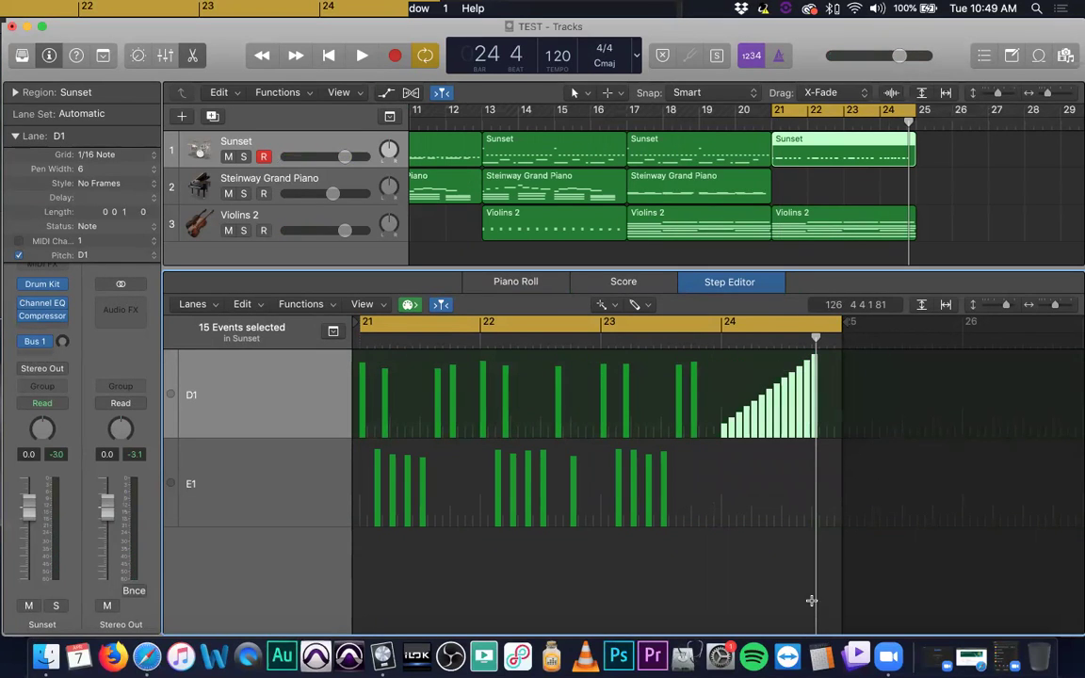
{"action": "left_click", "coordinate": [516, 282]}
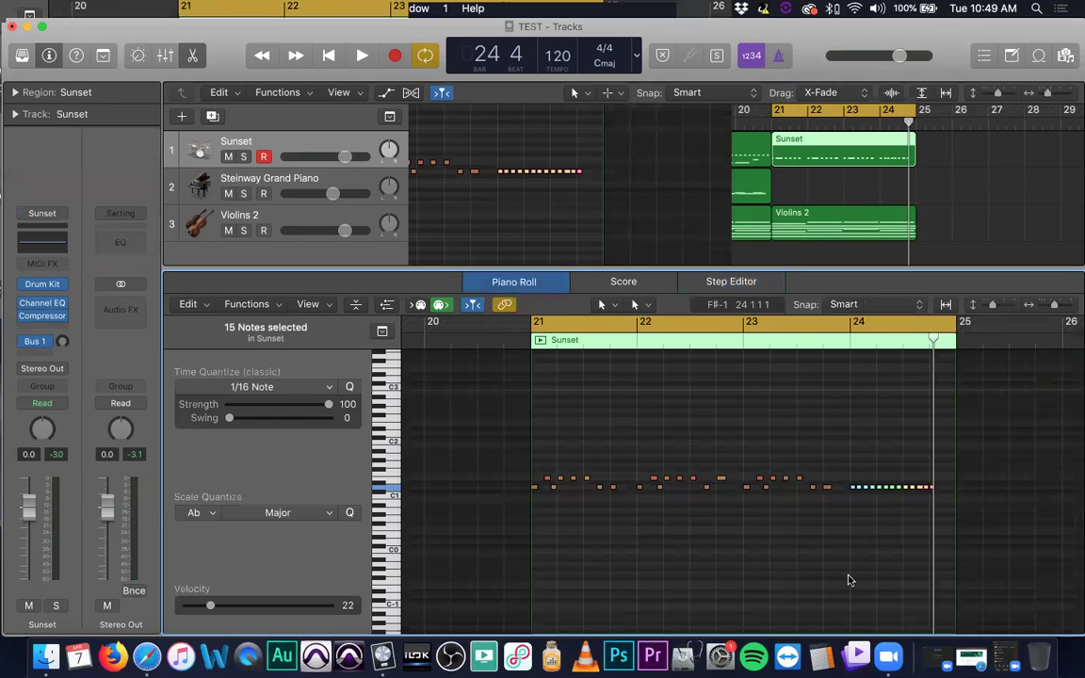
{"action": "key", "text": "space"}
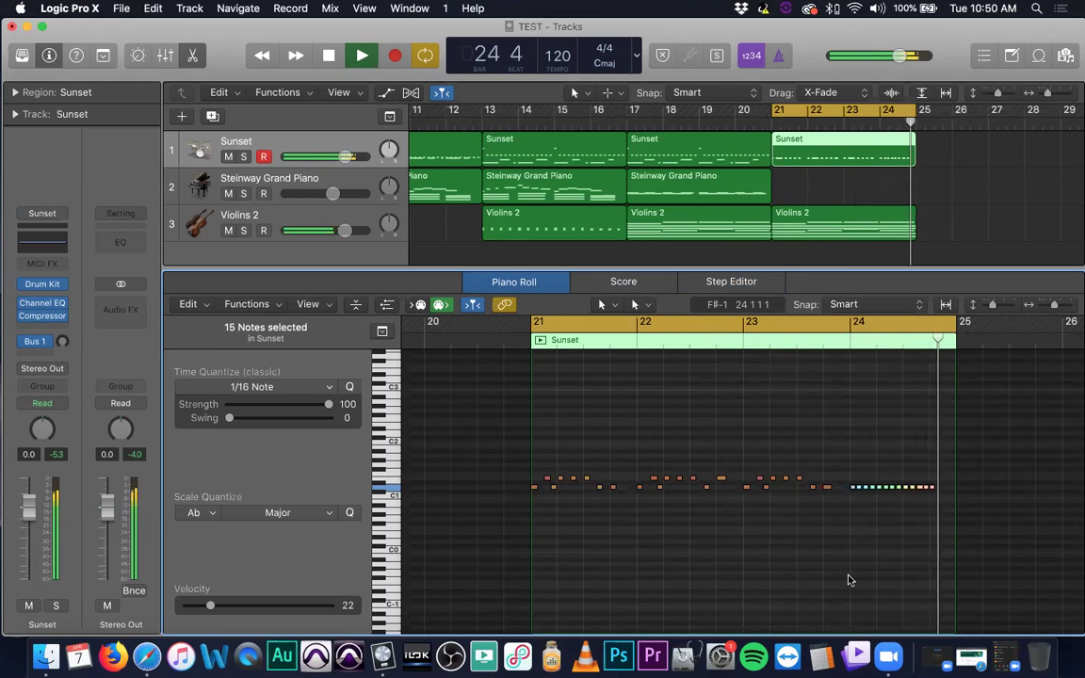
{"action": "key", "text": "space"}
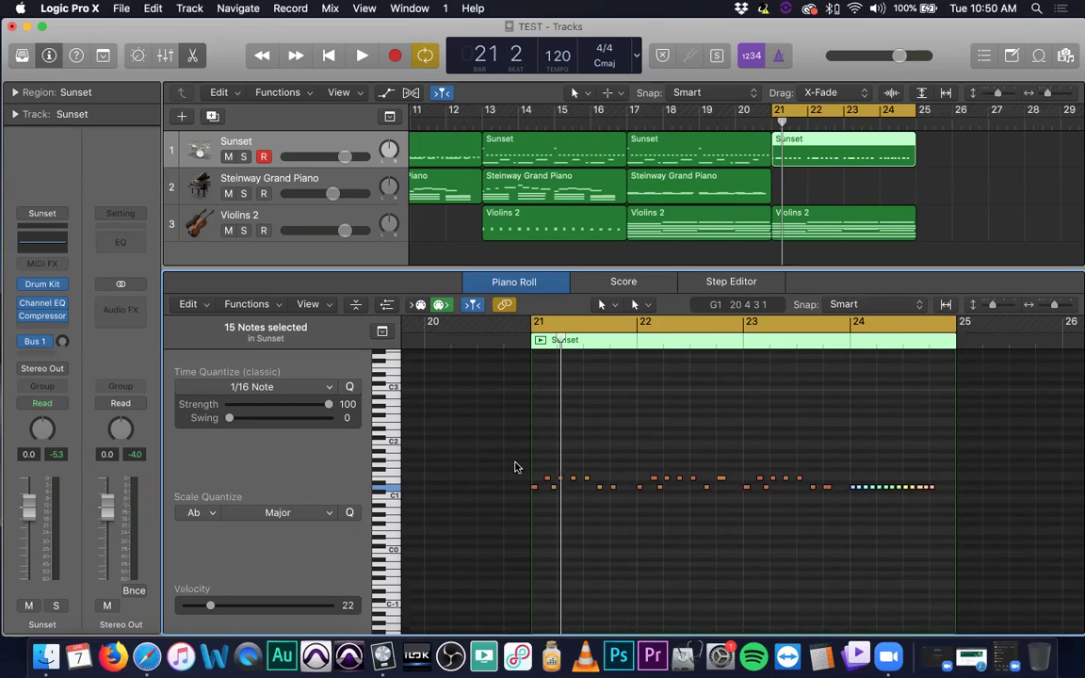
- Show the bar 24 fill notes in the Step Editor again and postpone the Trend Micro protection alert
{"action": "left_click_drag", "start_coordinate": [844, 467], "coordinate": [944, 516]}
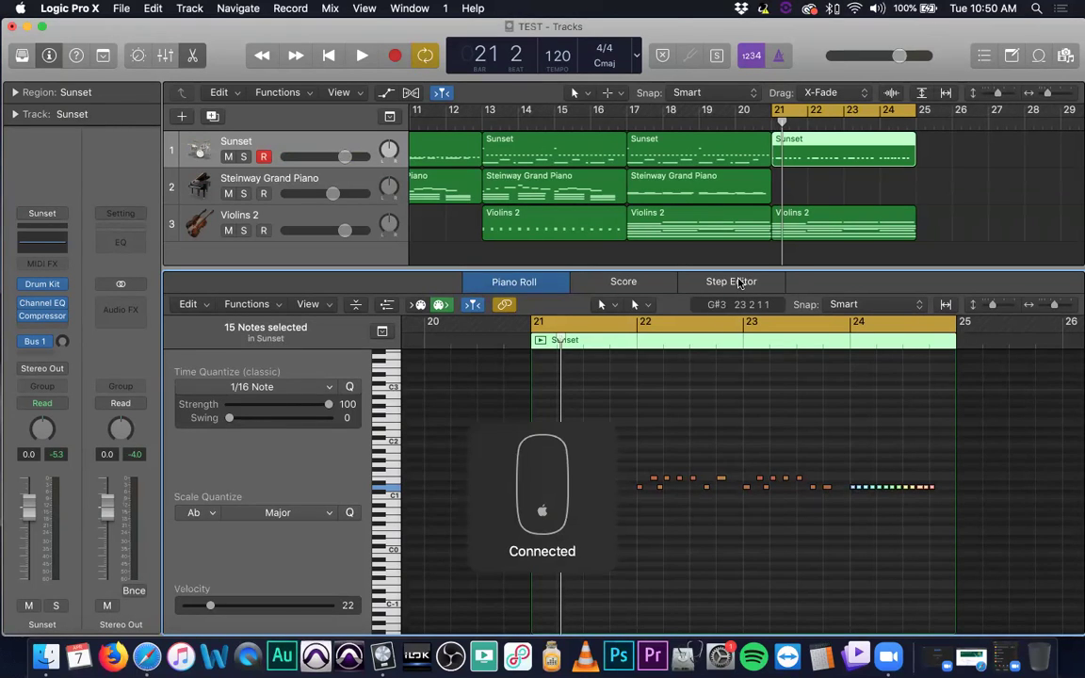
{"action": "left_click", "coordinate": [739, 282]}
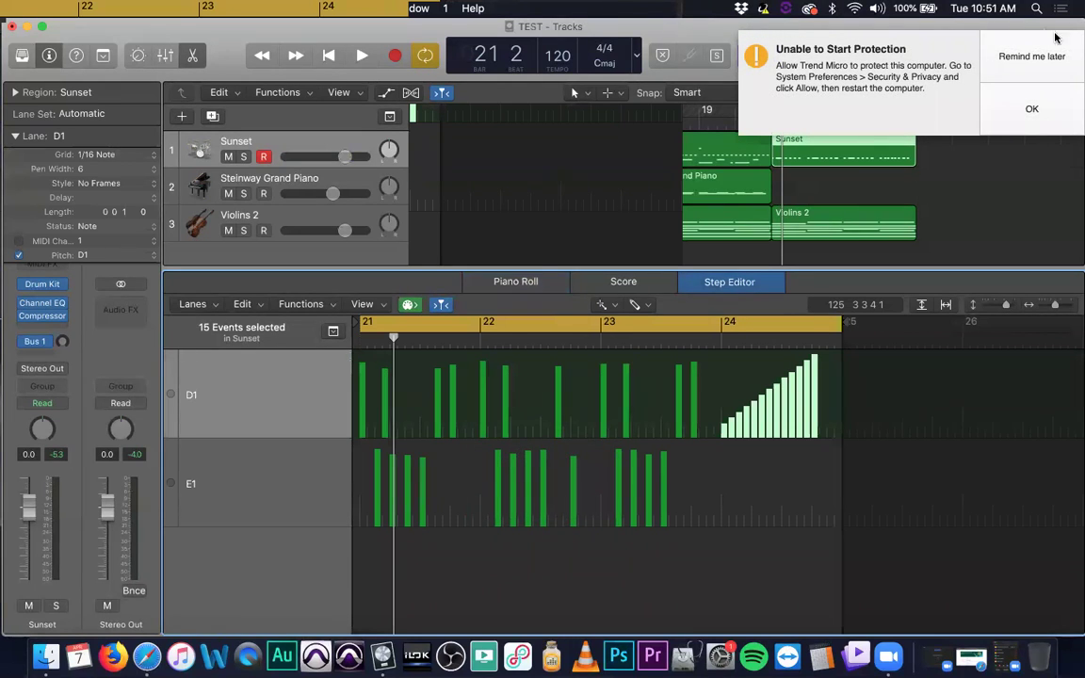
{"action": "left_click", "coordinate": [1033, 57]}
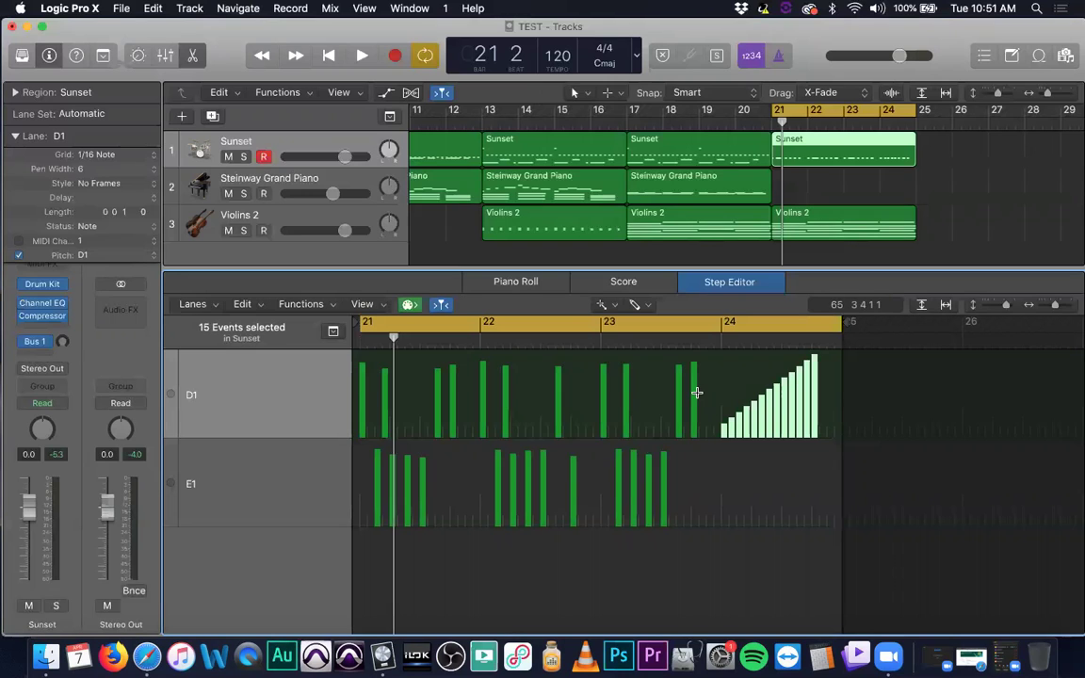
- Review the available MIDI Transform functions in the Piano Roll and compare the bar 24 crescendo in the Step Editor
{"action": "left_click", "coordinate": [623, 281]}
{"action": "left_click", "coordinate": [537, 281]}
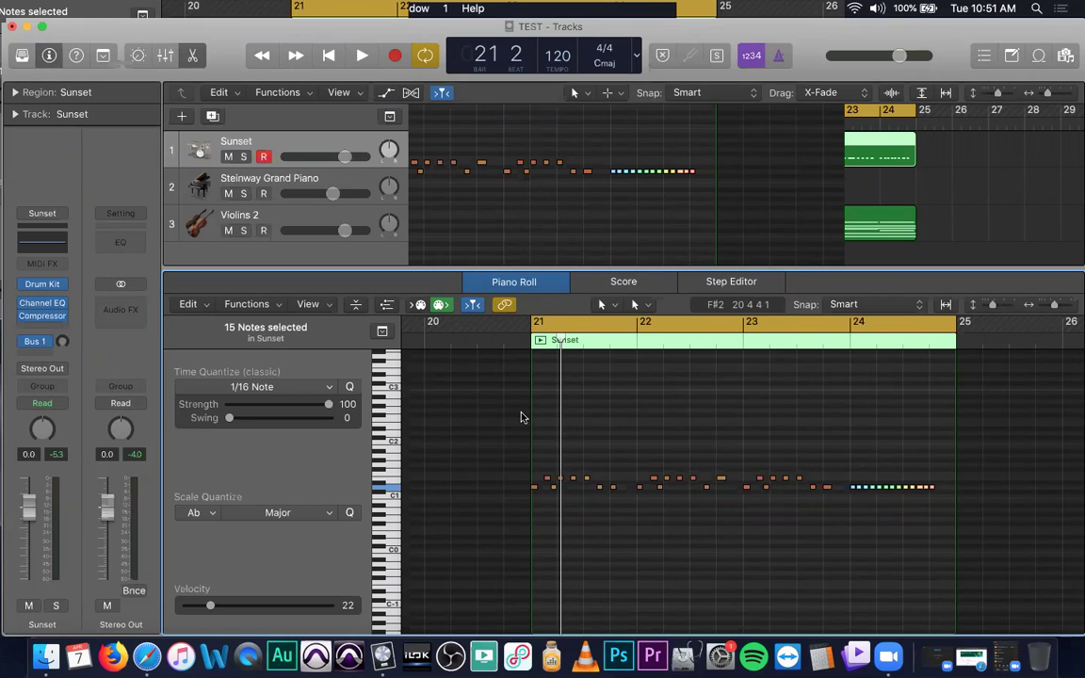
{"action": "left_click", "coordinate": [247, 303]}
{"action": "mouse_move", "coordinate": [347, 447]}
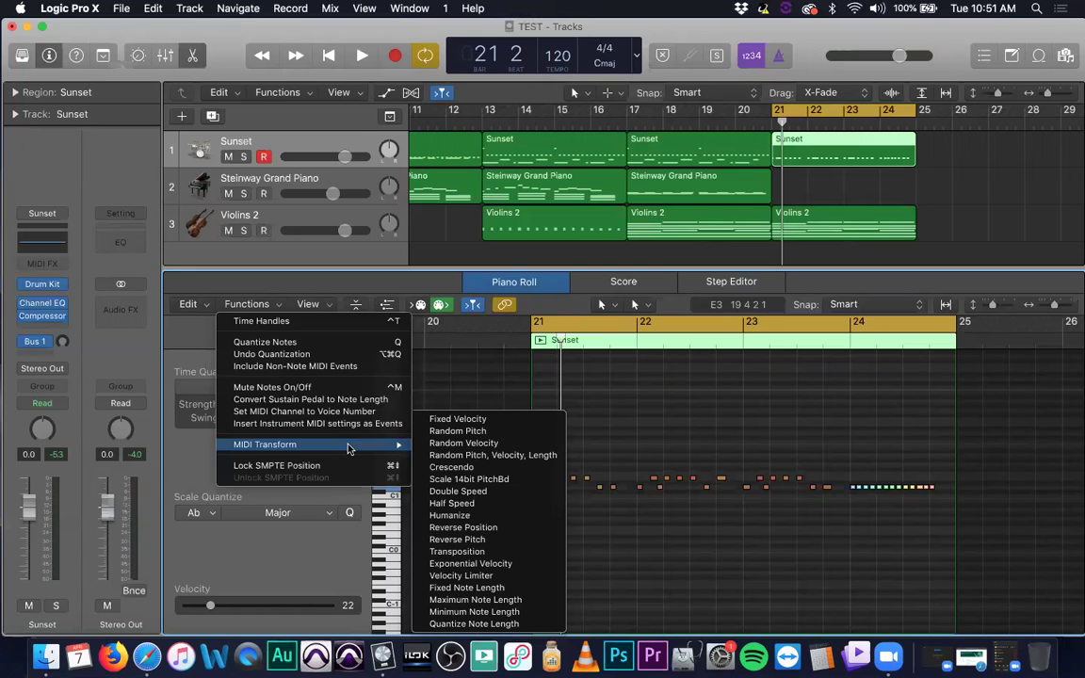
{"action": "left_click", "coordinate": [812, 372]}
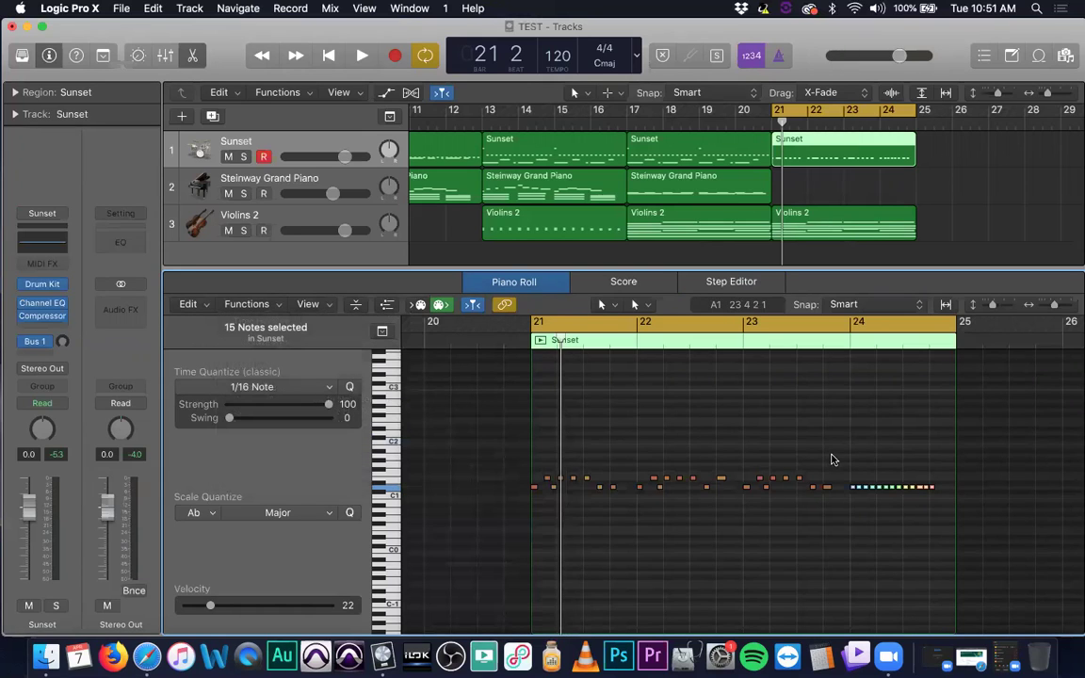
{"action": "left_click", "coordinate": [751, 283]}
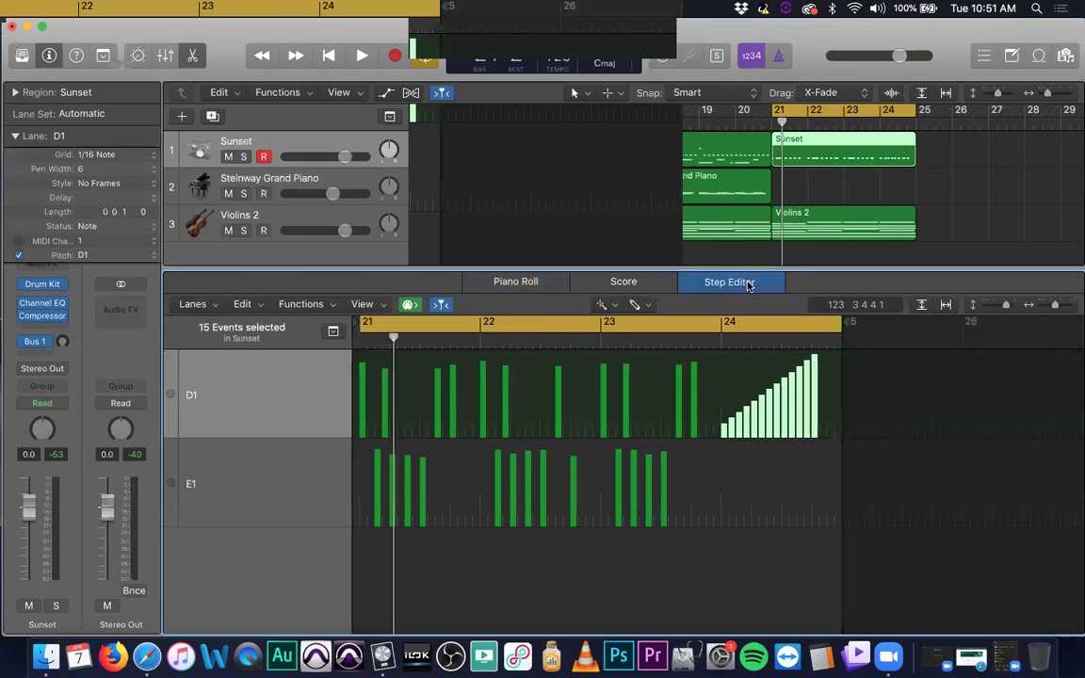
{"action": "left_click", "coordinate": [516, 281]}
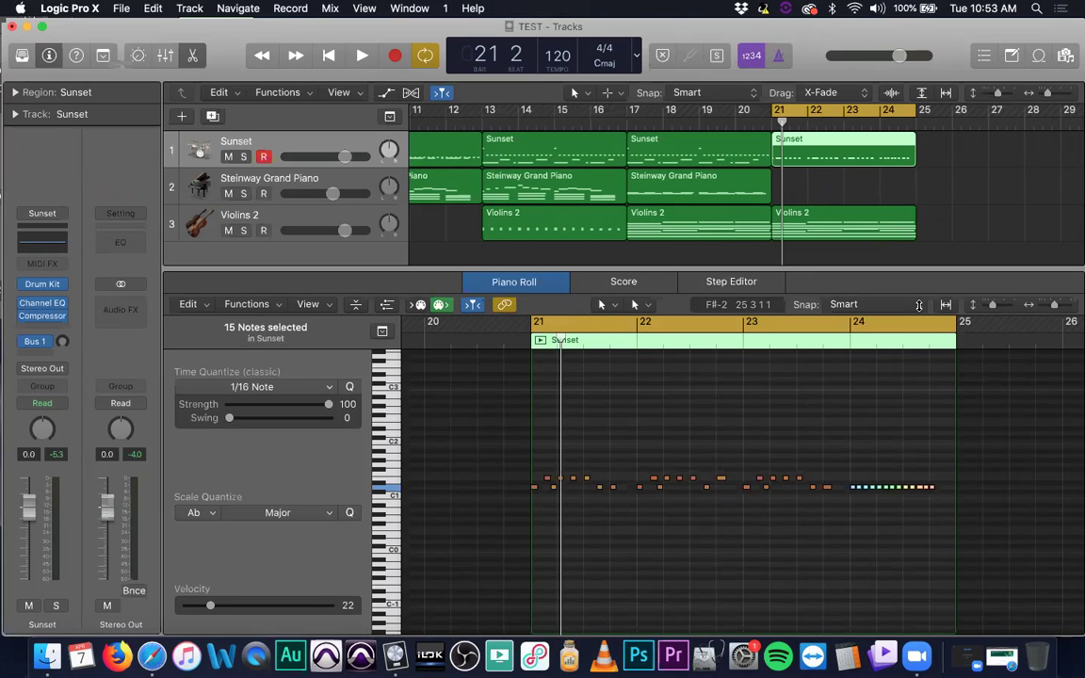
- Show the MIDI controller lane under the drum notes, view Sustain Pedal data, and switch back to Note Velocity
{"action": "scroll", "coordinate": [601, 407], "scroll_direction": "right", "scroll_amount": 2}
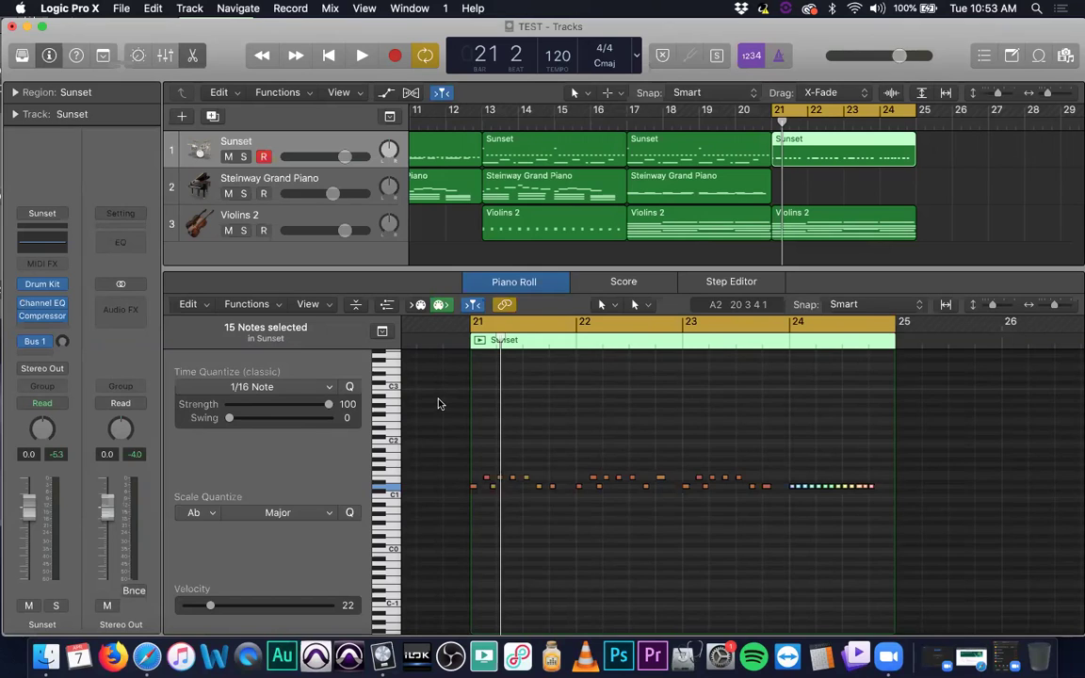
{"action": "left_click", "coordinate": [387, 305]}
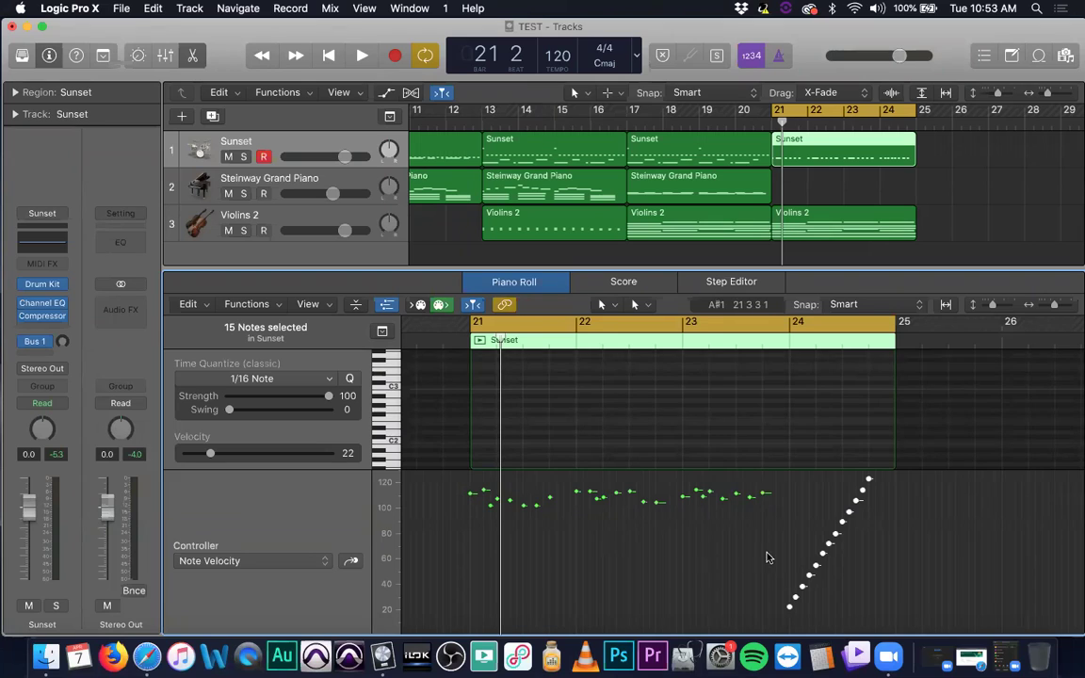
{"action": "left_click", "coordinate": [321, 563]}
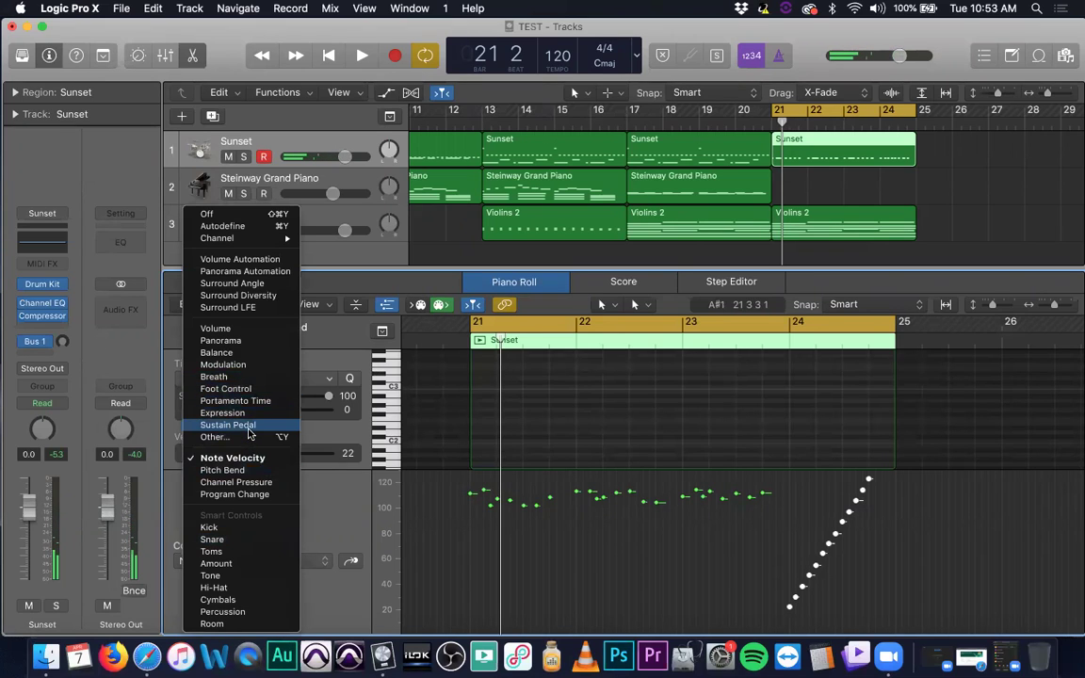
{"action": "left_click", "coordinate": [238, 424]}
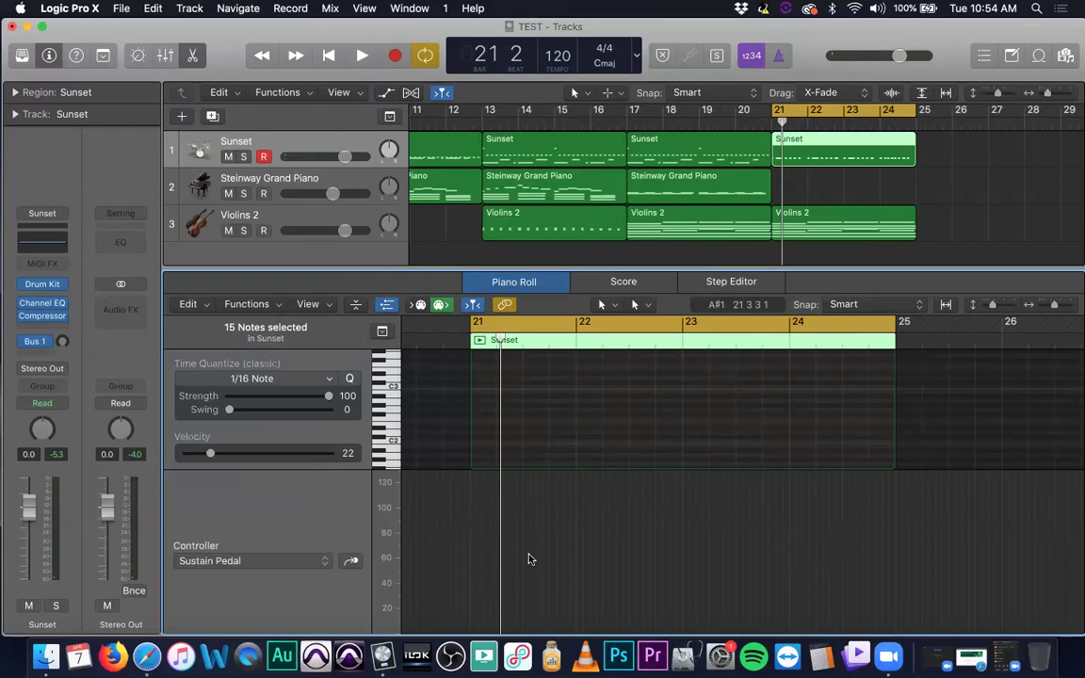
{"action": "left_click", "coordinate": [247, 560]}
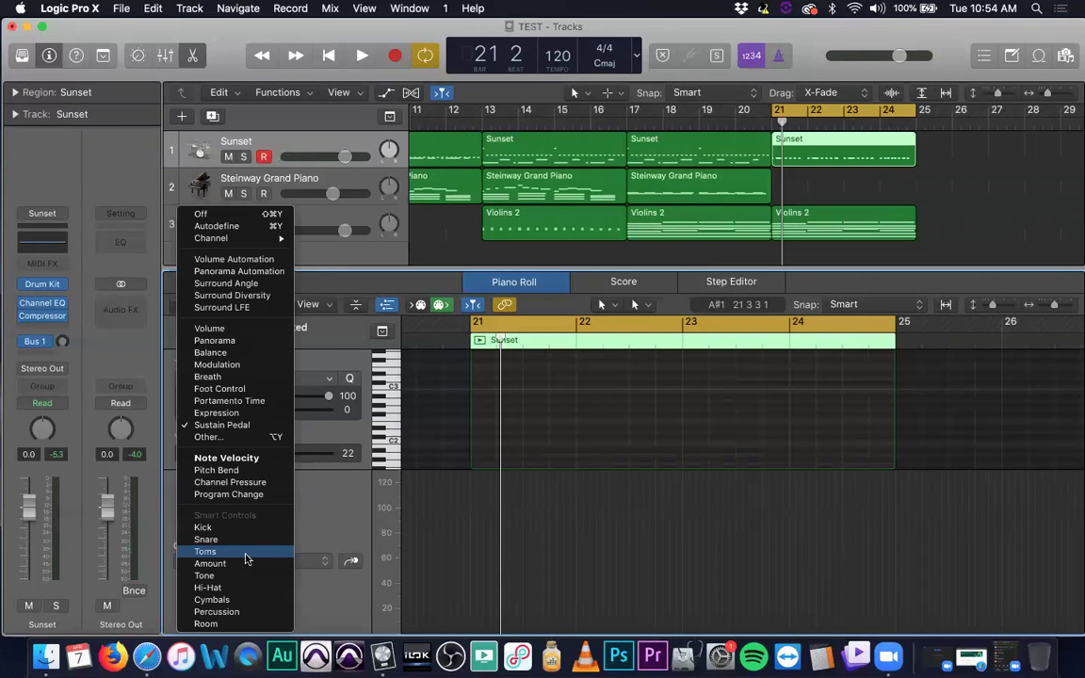
{"action": "left_click", "coordinate": [231, 458]}
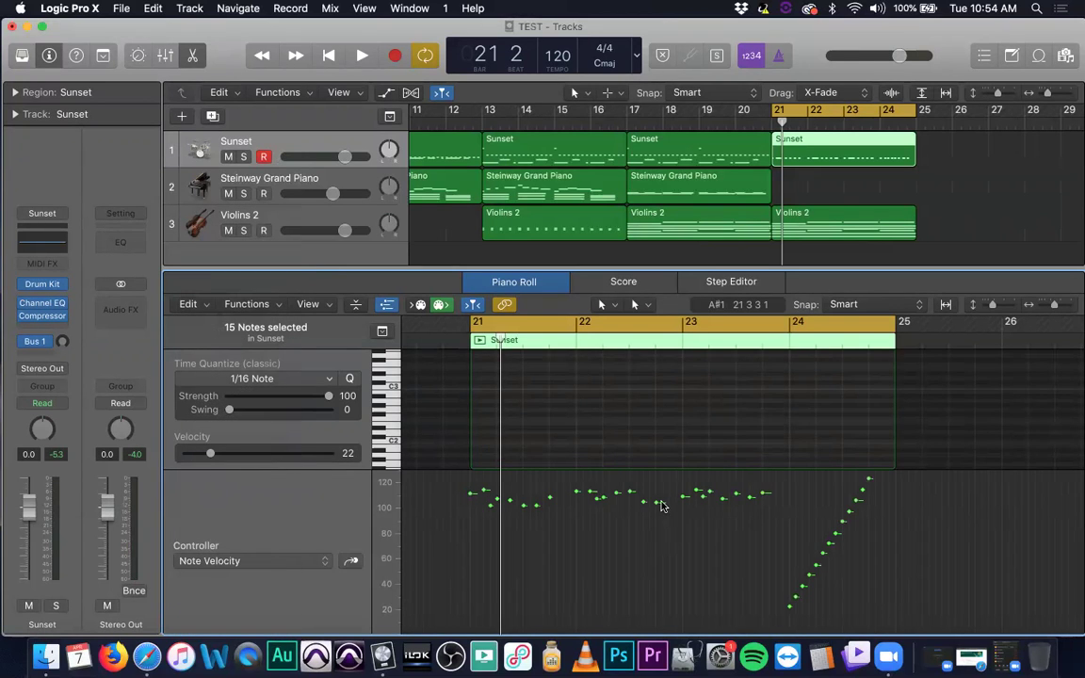
- Examine the drum notes' velocity points up close in bar 21 and review the list of controller types
{"action": "left_click", "coordinate": [658, 506]}
{"action": "left_click", "coordinate": [661, 506]}
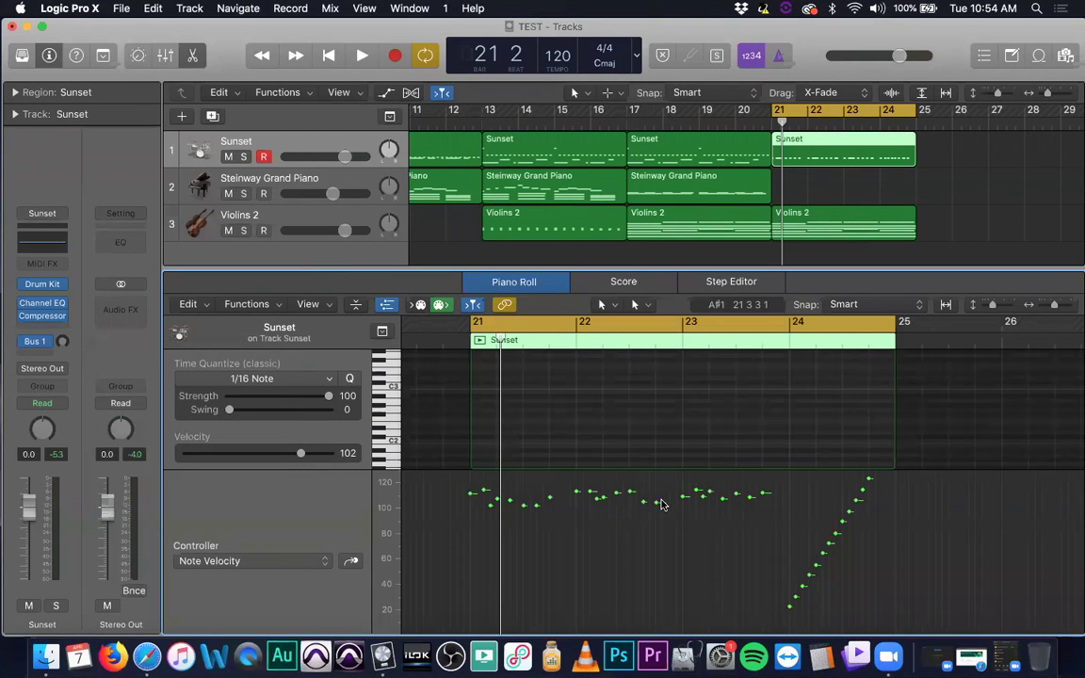
{"action": "key", "text": "super+Right"}
{"action": "key", "text": "super+Right"}
{"action": "key", "text": "super+Right"}
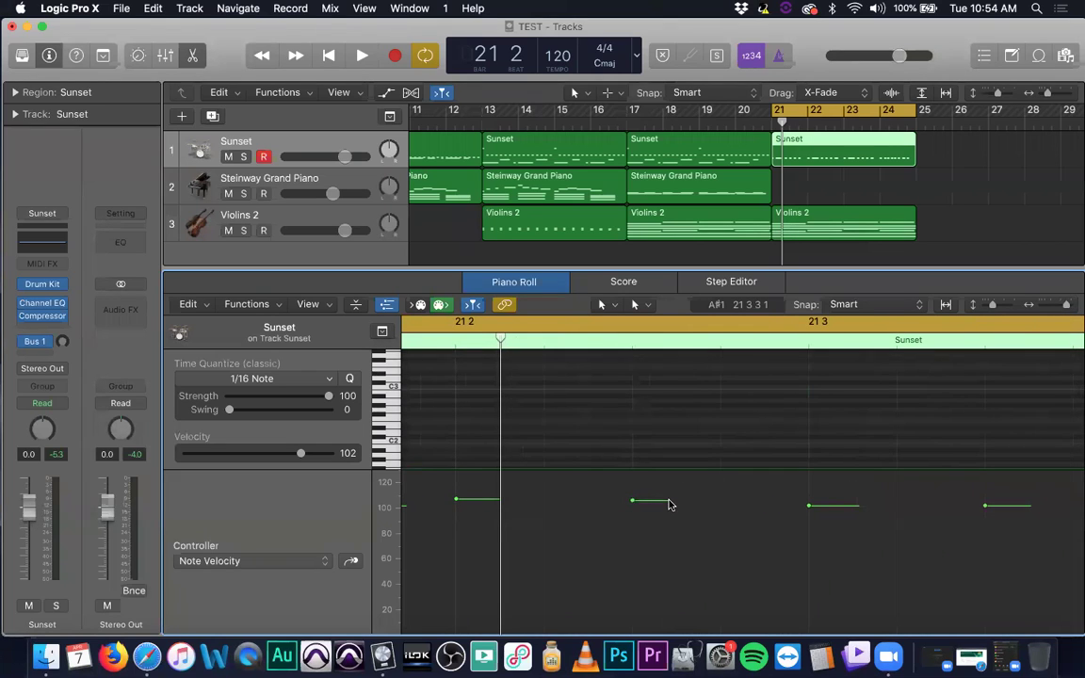
{"action": "mouse_move", "coordinate": [683, 503]}
{"action": "left_click_drag", "start_coordinate": [691, 503], "coordinate": [729, 502]}
{"action": "key", "text": "super+Left"}
{"action": "key", "text": "super+Left"}
{"action": "key", "text": "super+Left"}
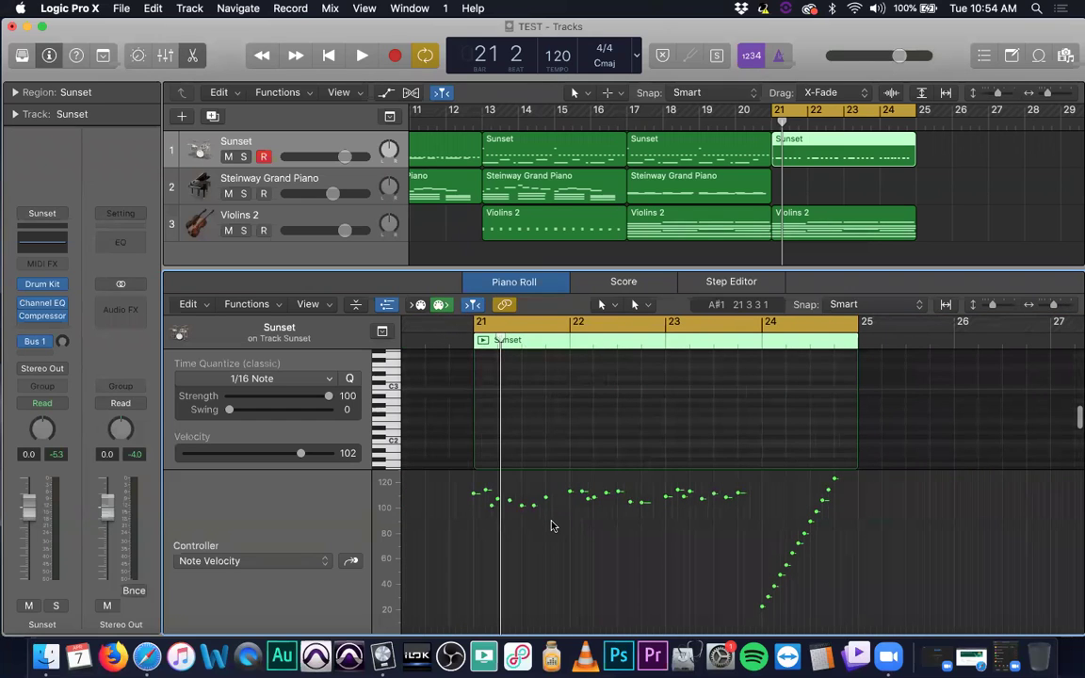
{"action": "left_click", "coordinate": [320, 561]}
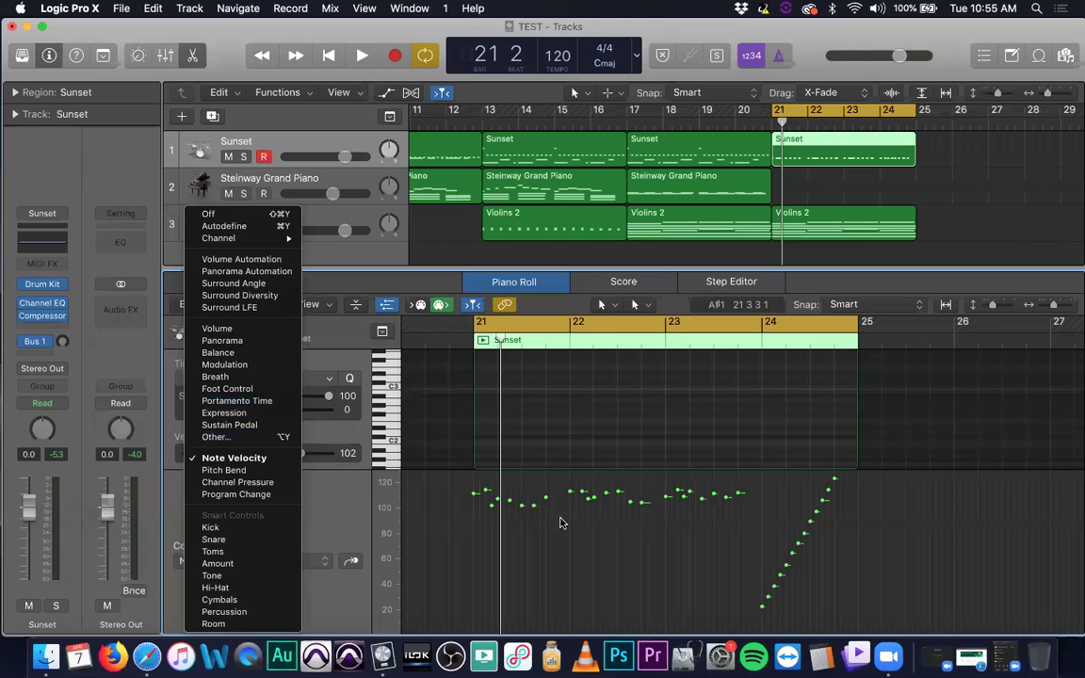
{"action": "left_click", "coordinate": [565, 553]}
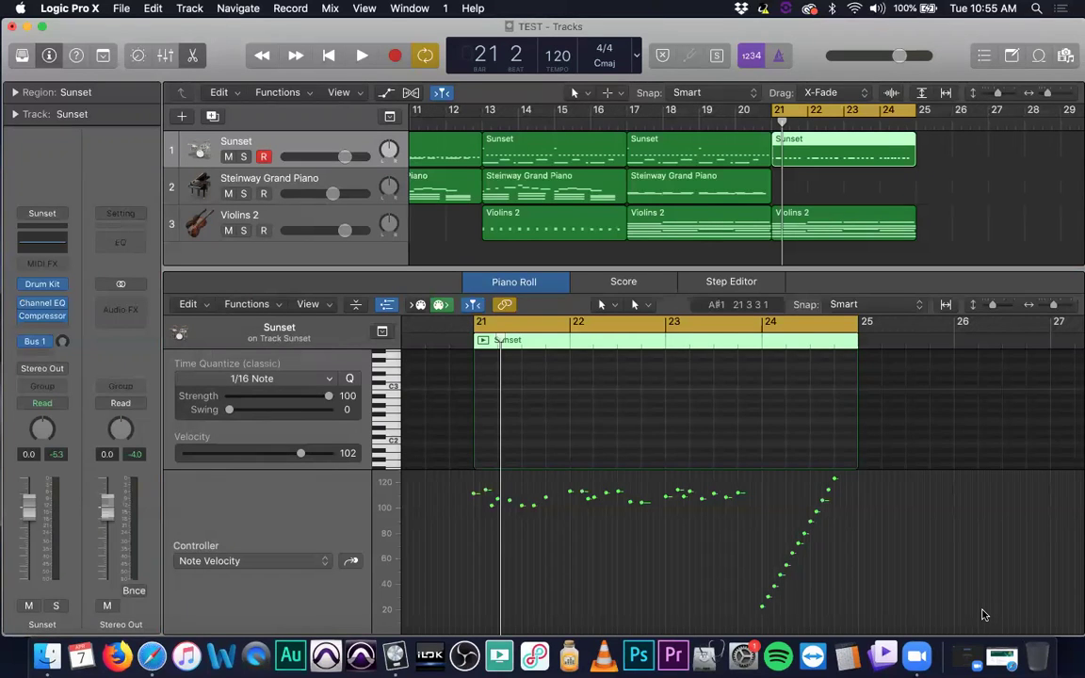
- Show the bar 21 Violins 2 region in the Piano Roll without the controller lane and audition two bar 21 notes
{"action": "left_click", "coordinate": [883, 231]}
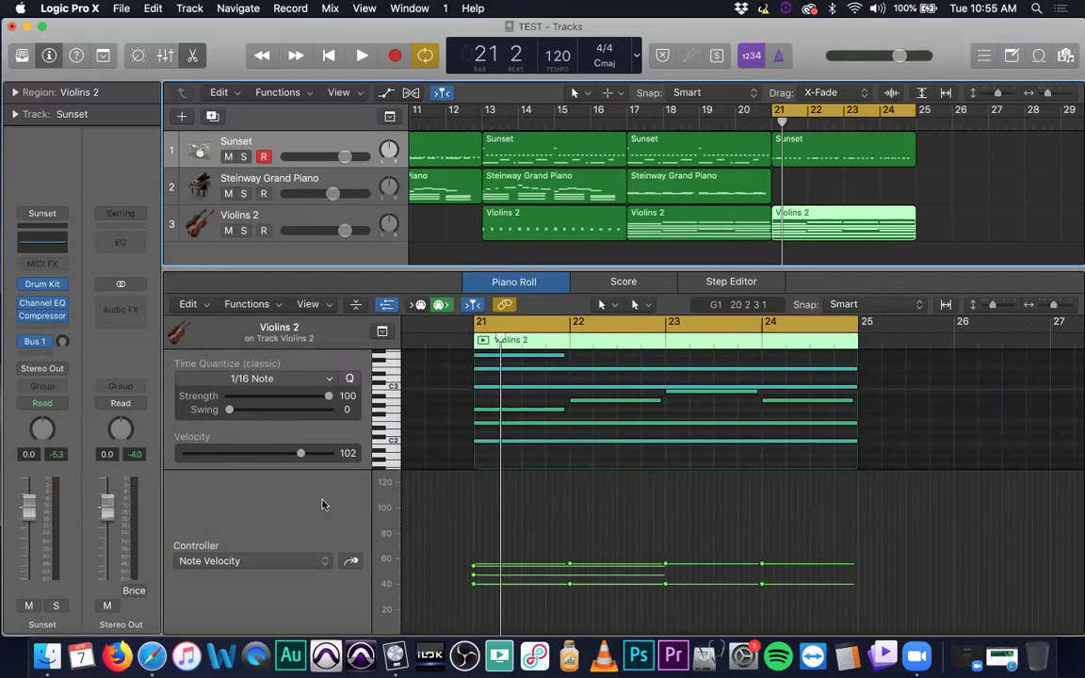
{"action": "left_click", "coordinate": [386, 305]}
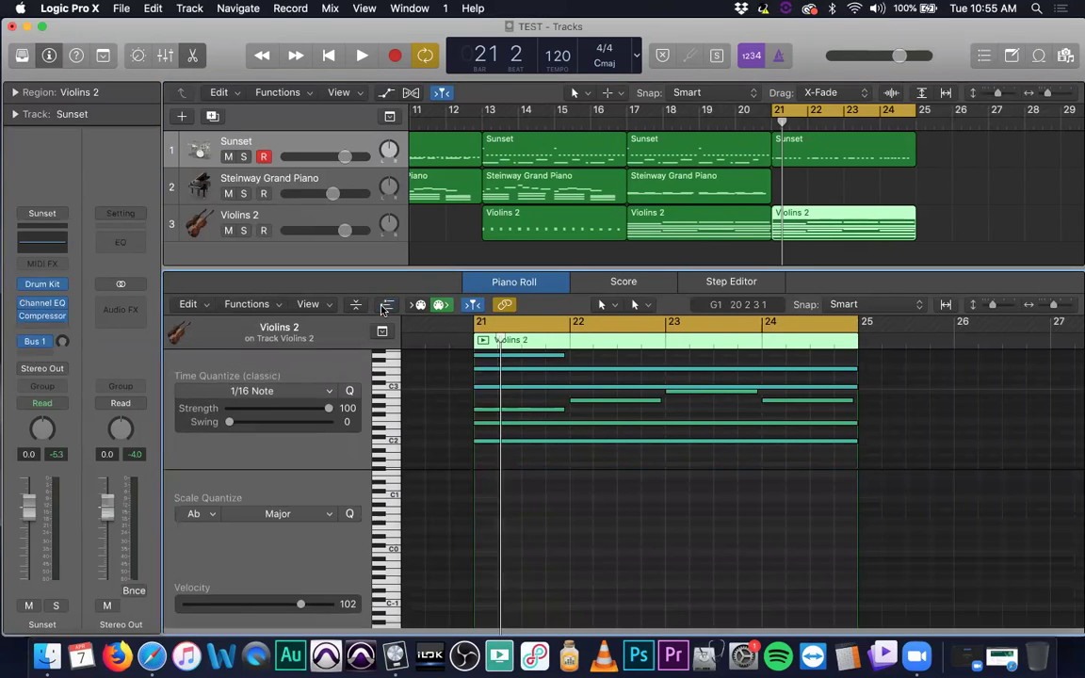
{"action": "scroll", "coordinate": [494, 424], "scroll_direction": "up", "scroll_amount": 2}
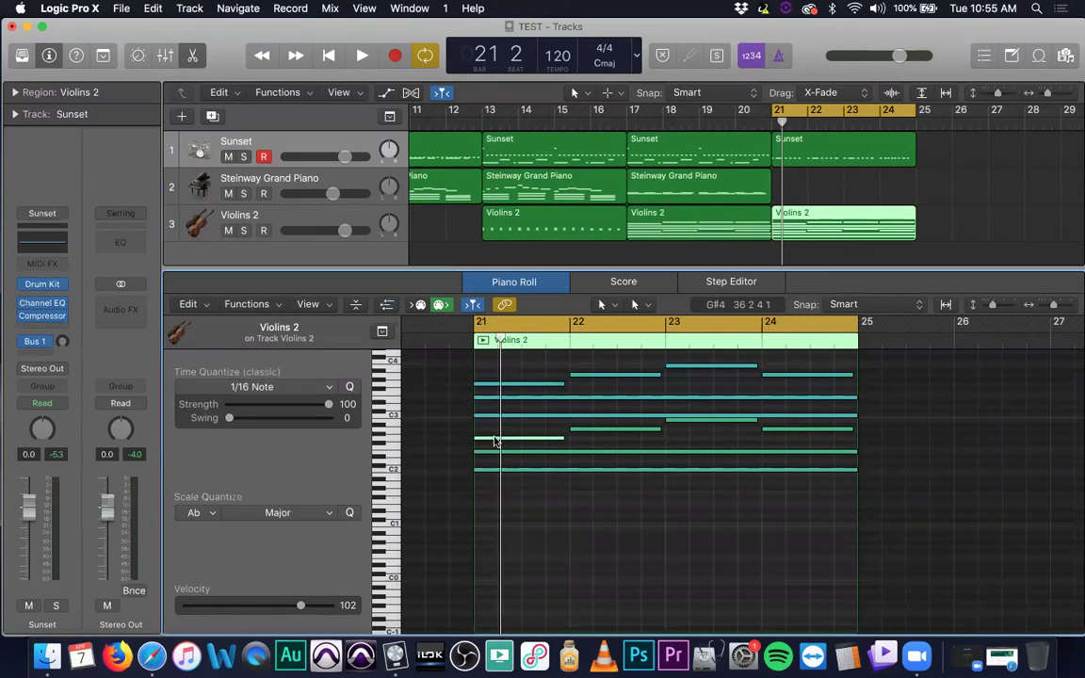
{"action": "left_click", "coordinate": [494, 437]}
{"action": "left_click", "coordinate": [488, 443]}
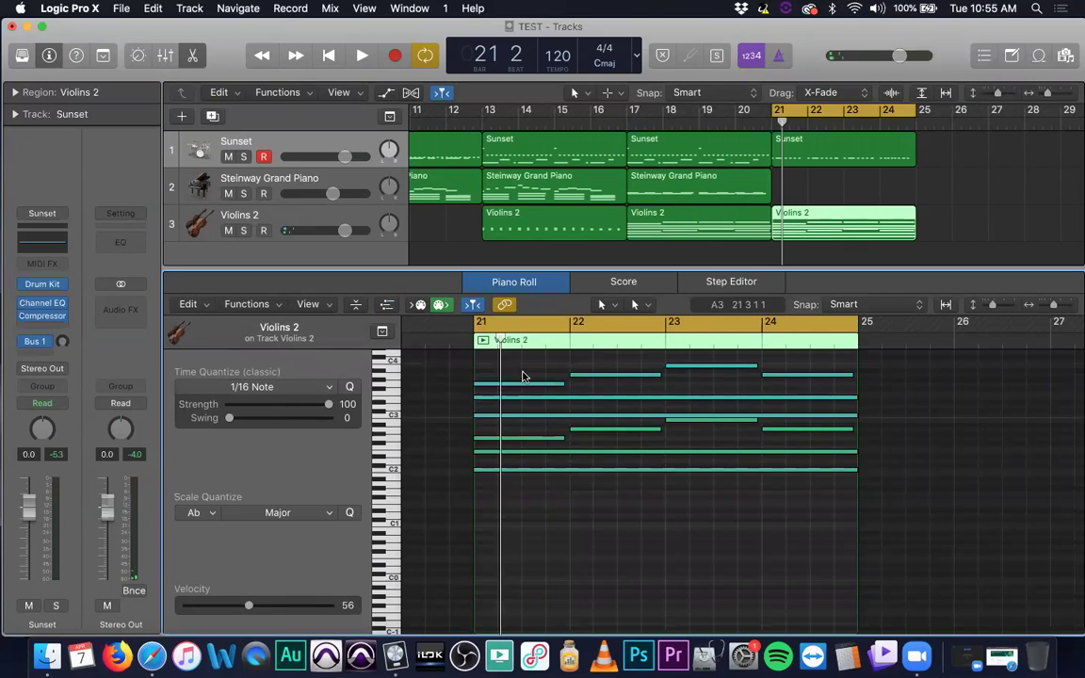
{"action": "left_click", "coordinate": [524, 384]}
{"action": "left_click", "coordinate": [522, 382]}
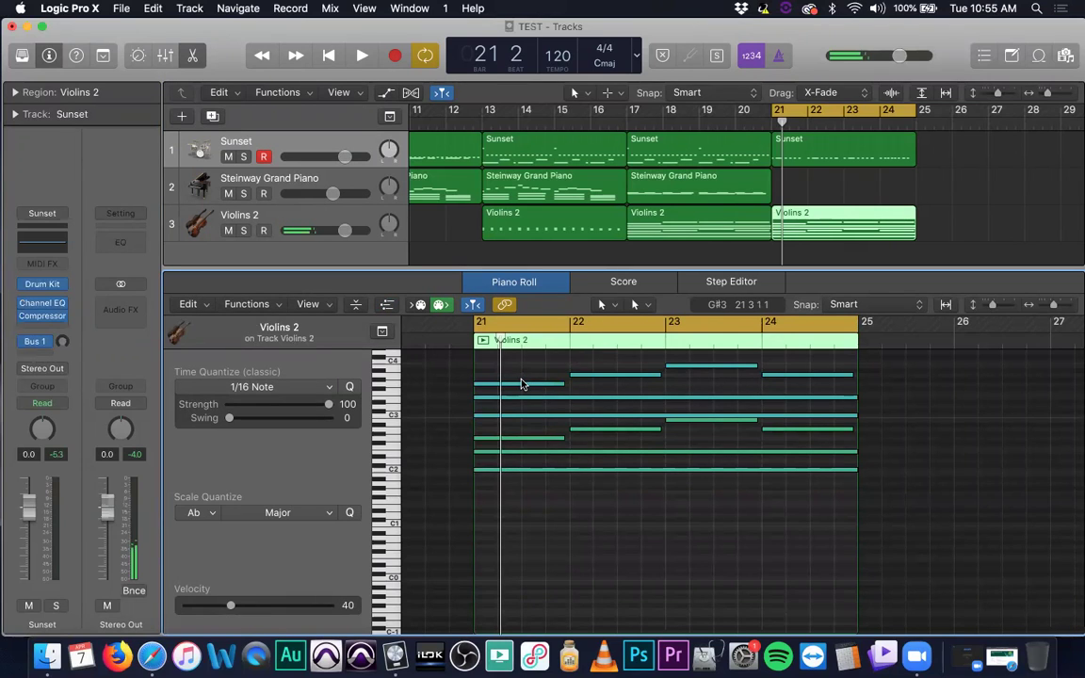
- Set the velocity of the lower G# violin note in bar 21 to 127 and audition it
{"action": "left_click", "coordinate": [517, 439]}
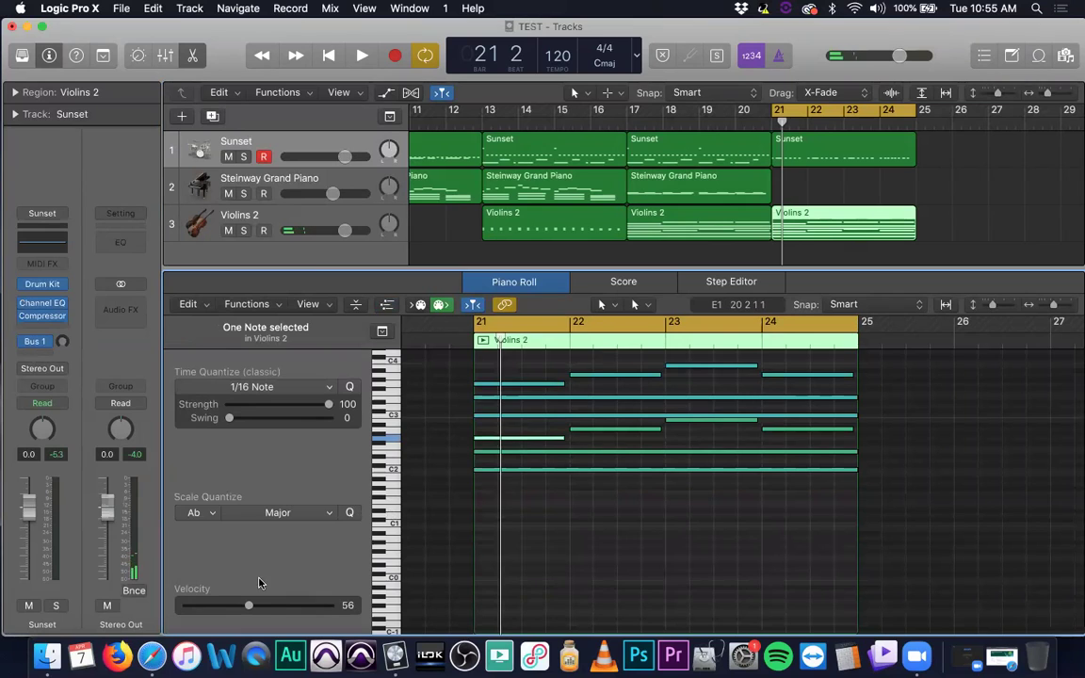
{"action": "left_click_drag", "start_coordinate": [295, 609], "coordinate": [350, 607]}
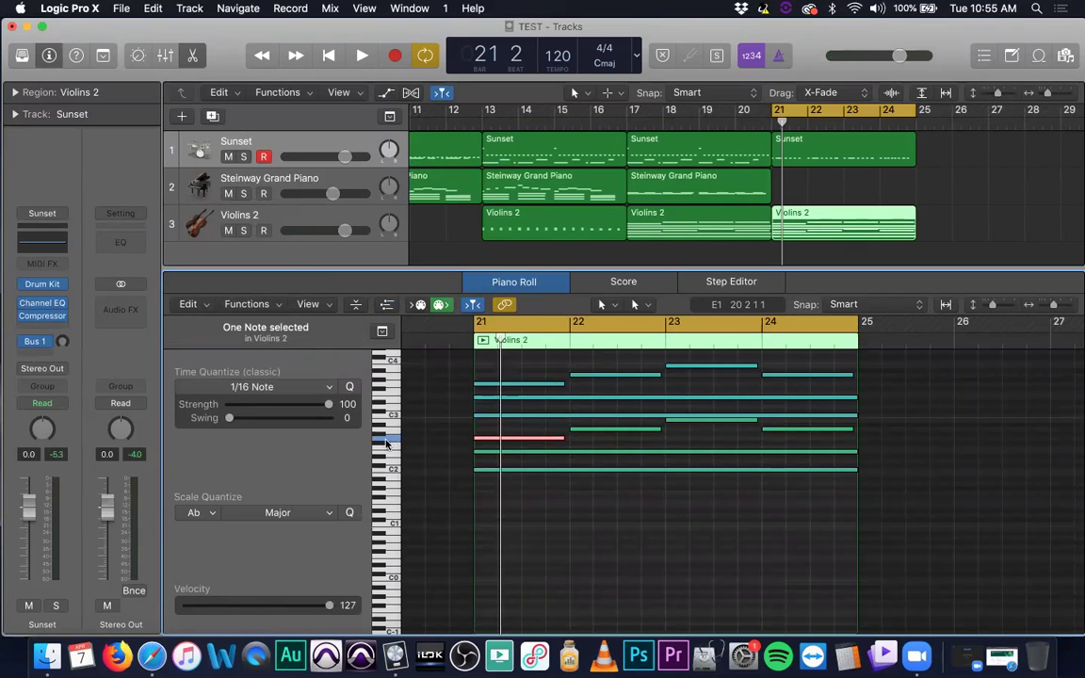
{"action": "left_click", "coordinate": [491, 428]}
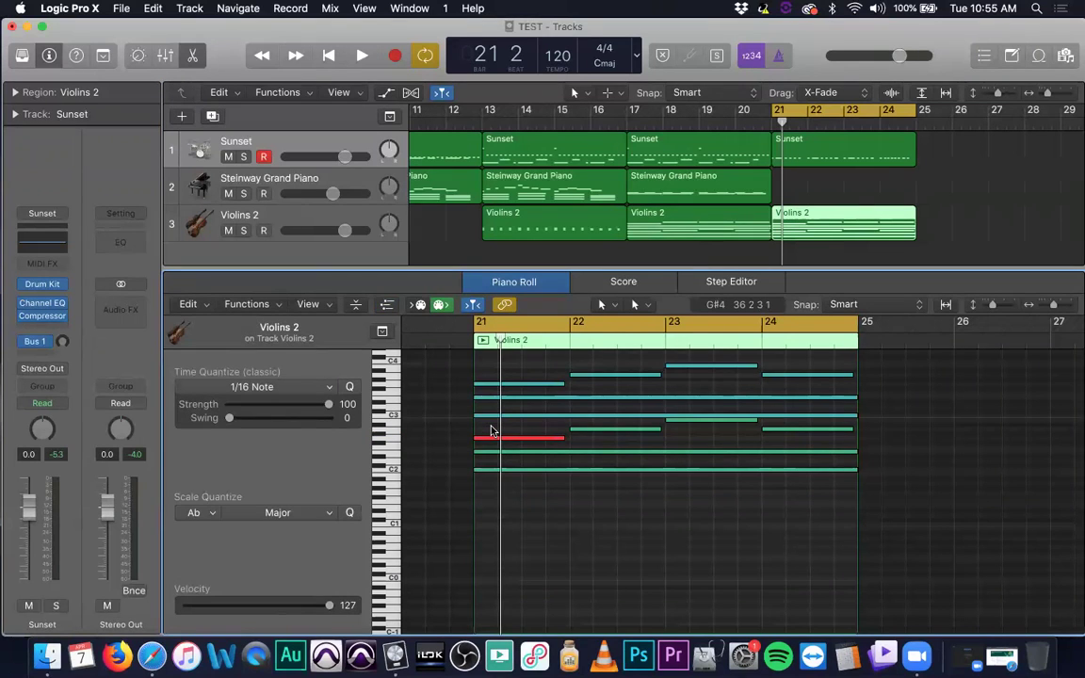
{"action": "left_click", "coordinate": [490, 438]}
{"action": "left_click", "coordinate": [490, 432]}
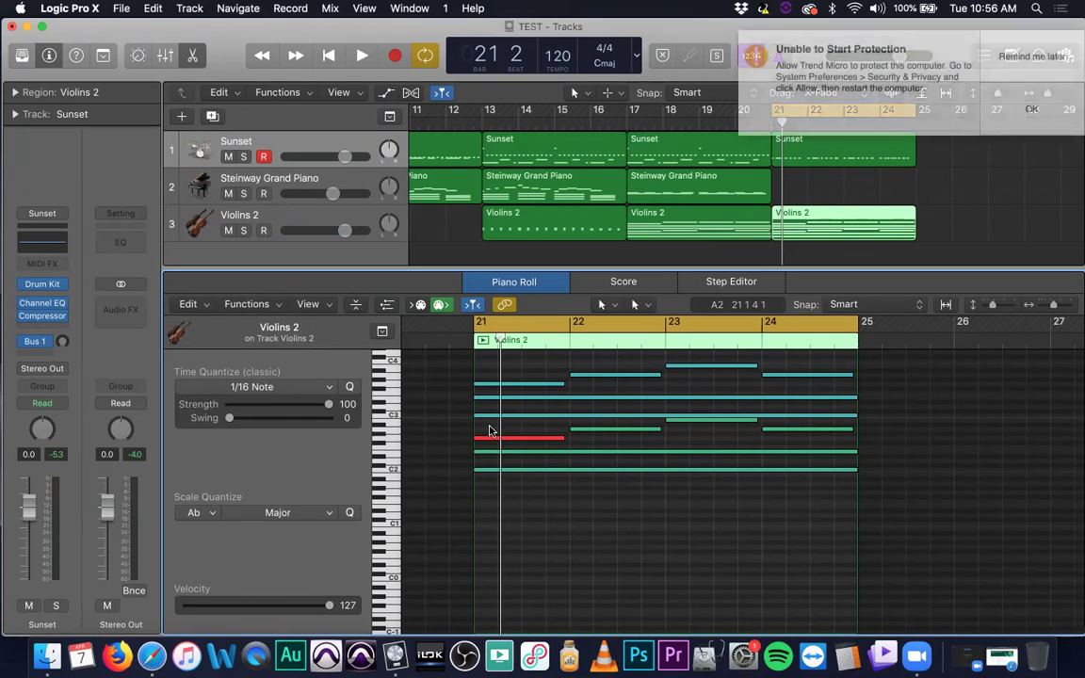
- Postpone the Trend Micro protection alert and undo the violin note's velocity change
{"action": "left_click", "coordinate": [1042, 39]}
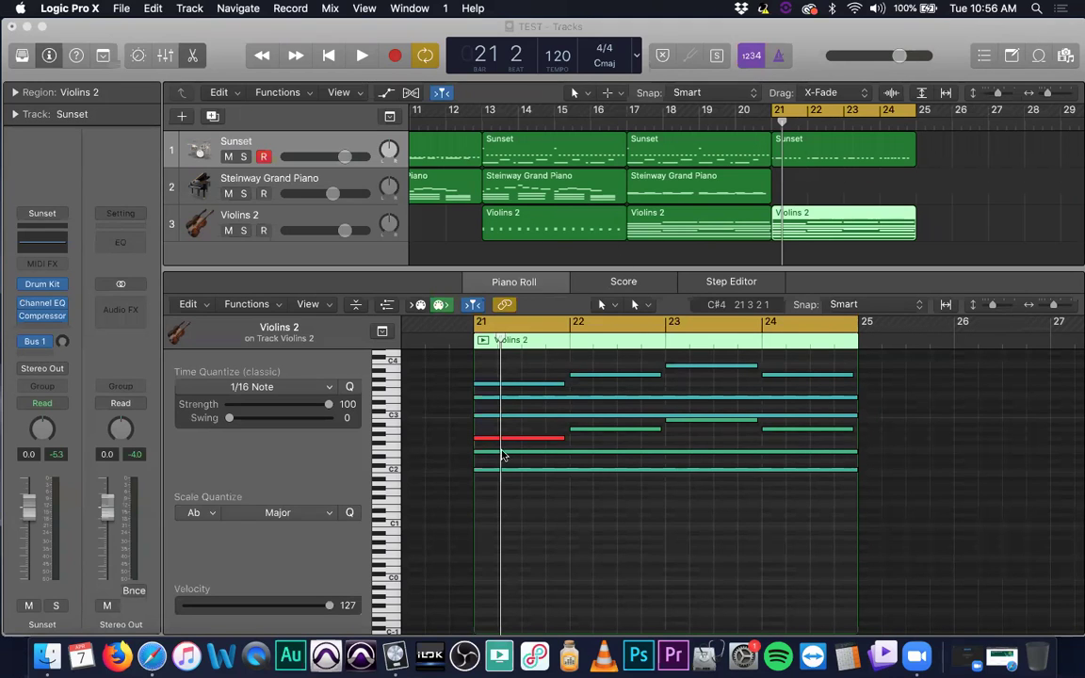
{"action": "left_click", "coordinate": [451, 443]}
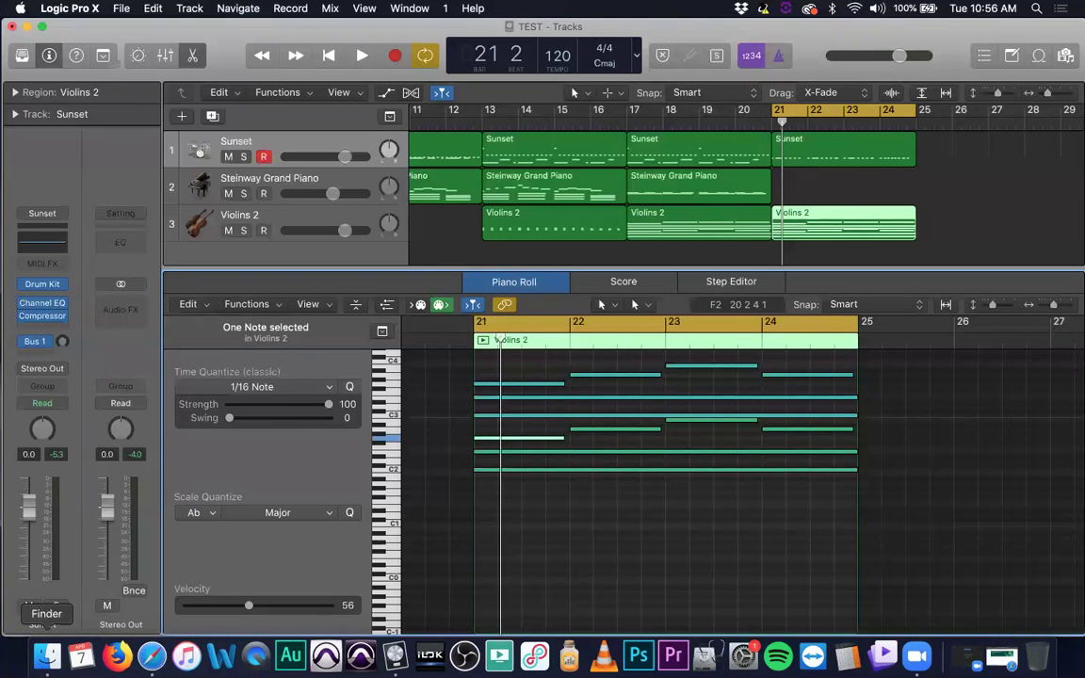
- Switch to the Audio Production class in Safari, view its classwork and grades, and return to the classwork list
{"action": "left_click", "coordinate": [152, 655]}
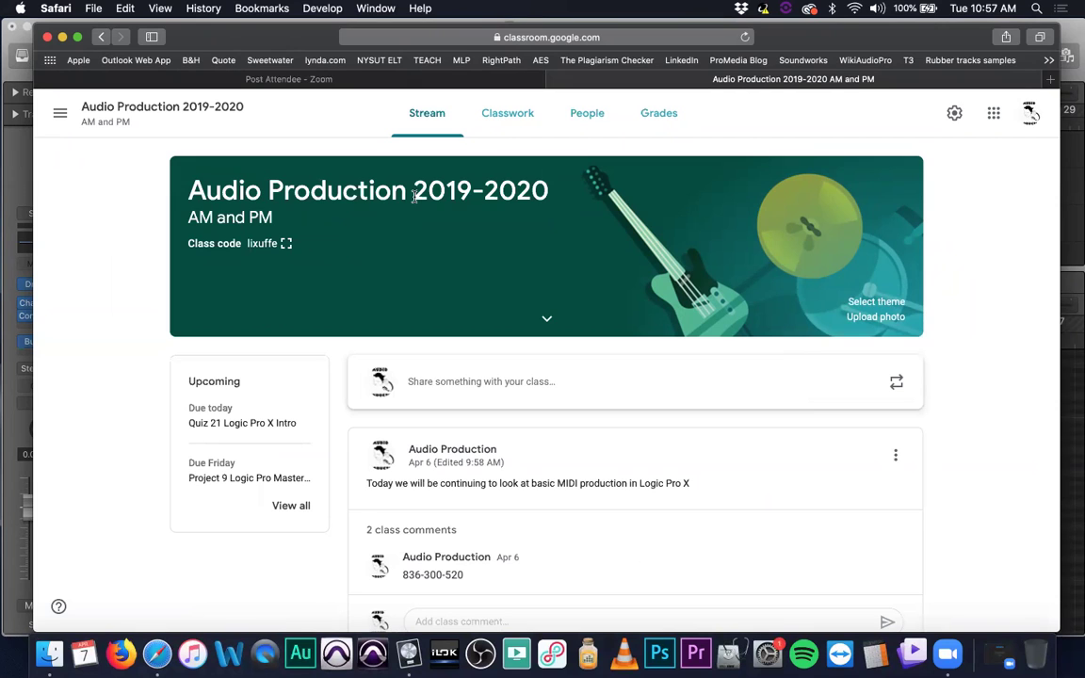
{"action": "left_click", "coordinate": [516, 111]}
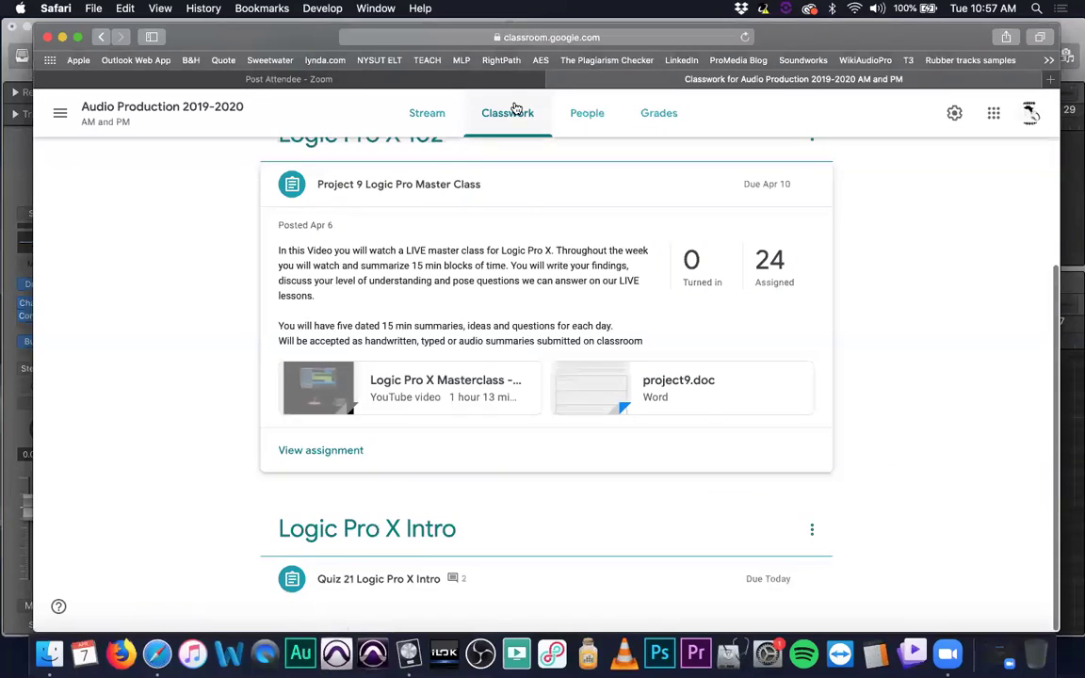
{"action": "left_click", "coordinate": [529, 194]}
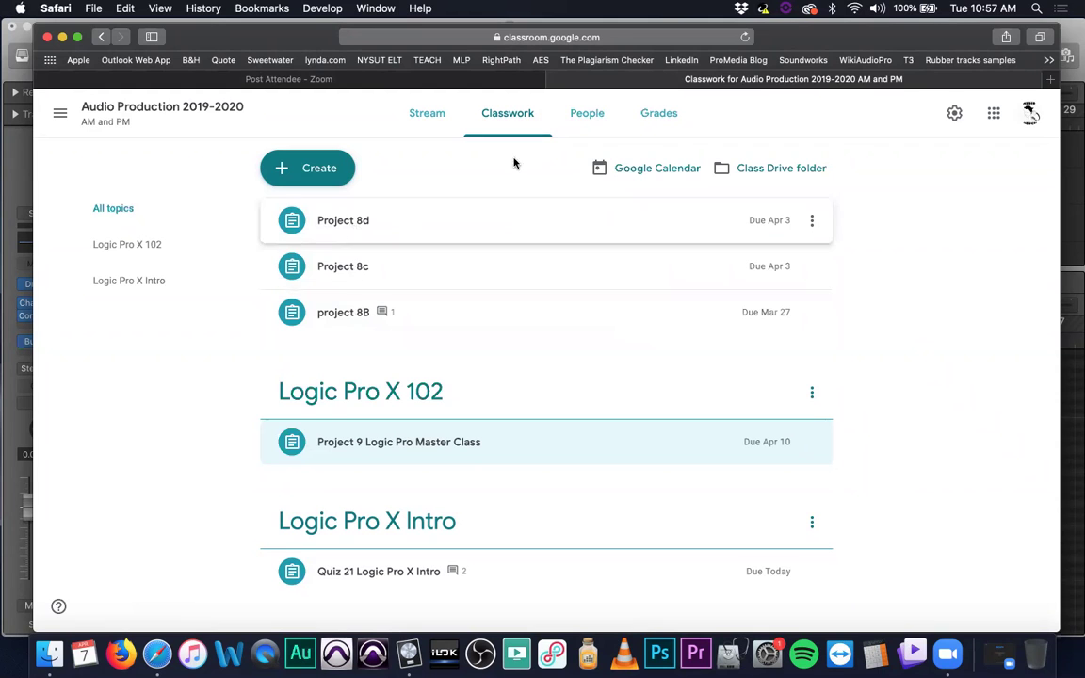
{"action": "left_click", "coordinate": [664, 118]}
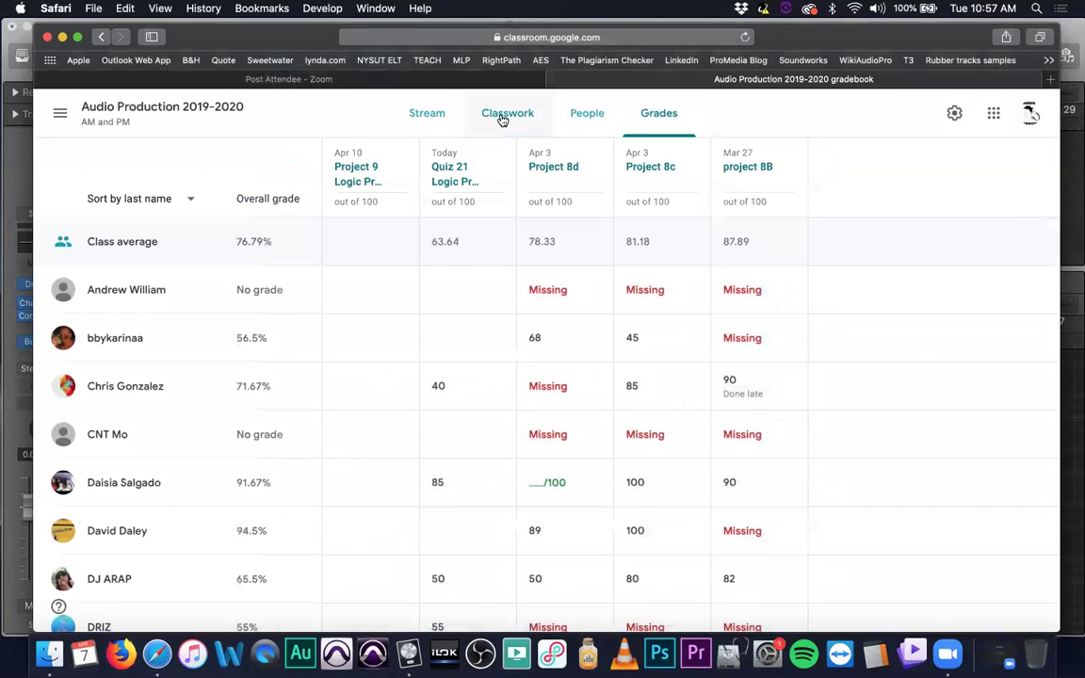
{"action": "left_click", "coordinate": [503, 120]}
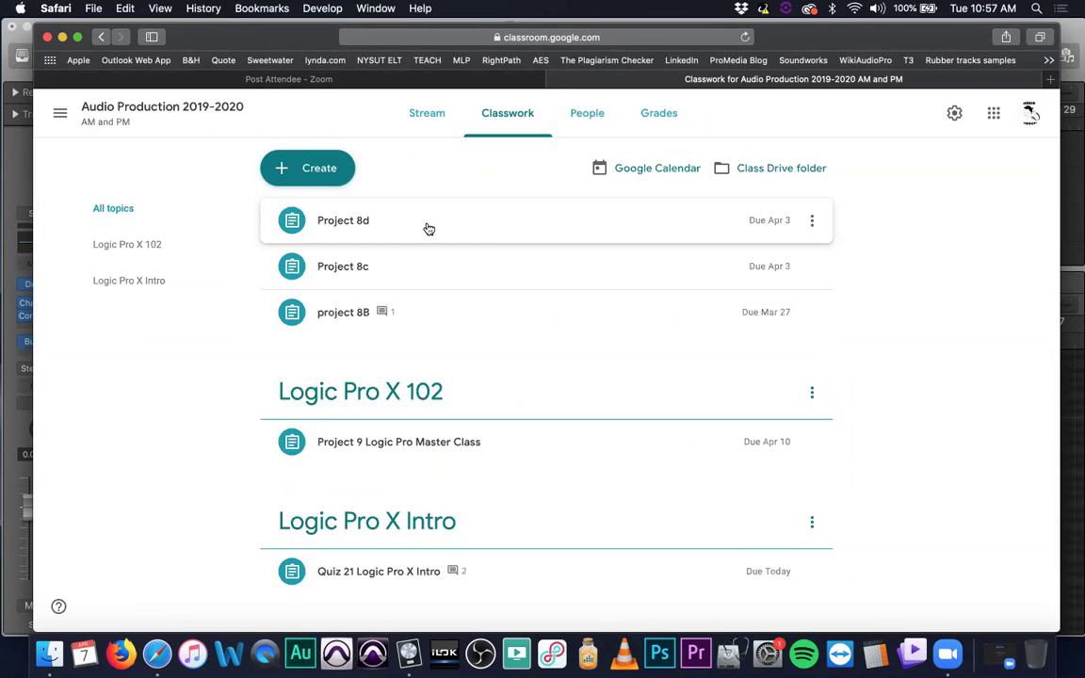
- Expand the Quiz 21 Logic Pro X Intro assignment, view its quiz form, close the form and collapse the assignment
{"action": "left_click", "coordinate": [408, 572]}
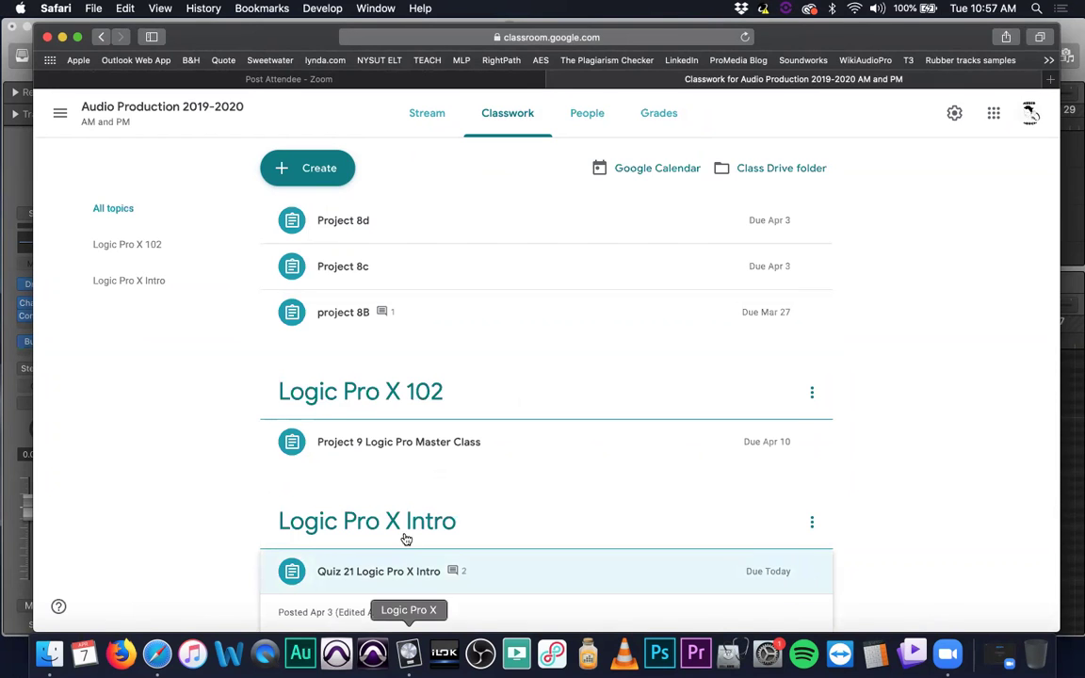
{"action": "left_click", "coordinate": [371, 465]}
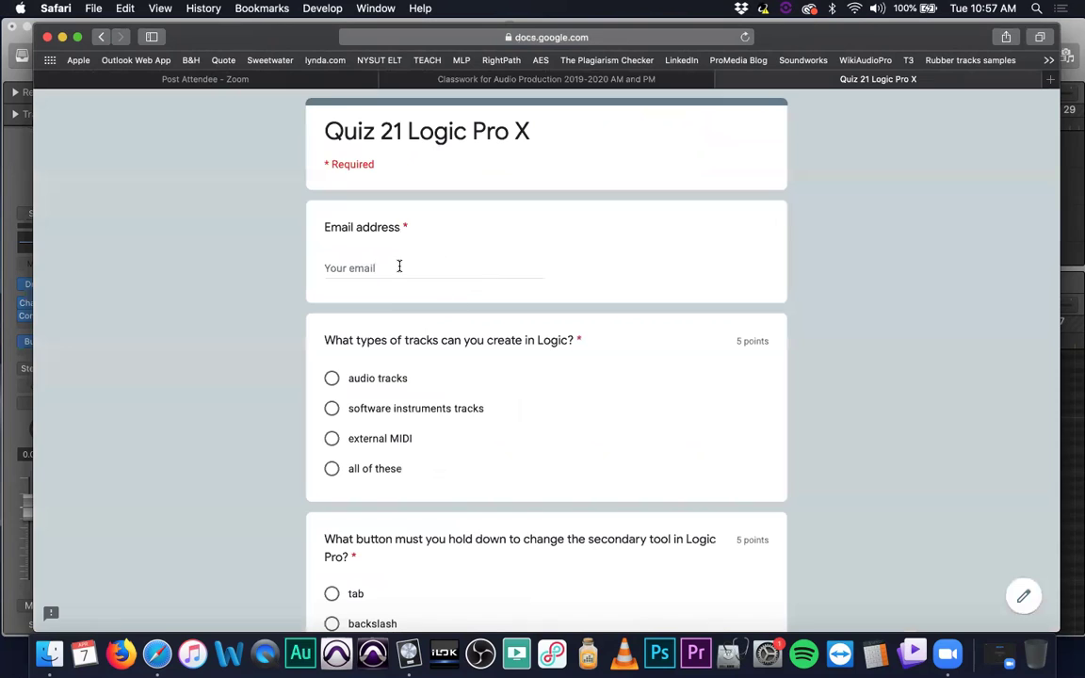
{"action": "left_click", "coordinate": [399, 266]}
{"action": "key", "text": "super+w"}
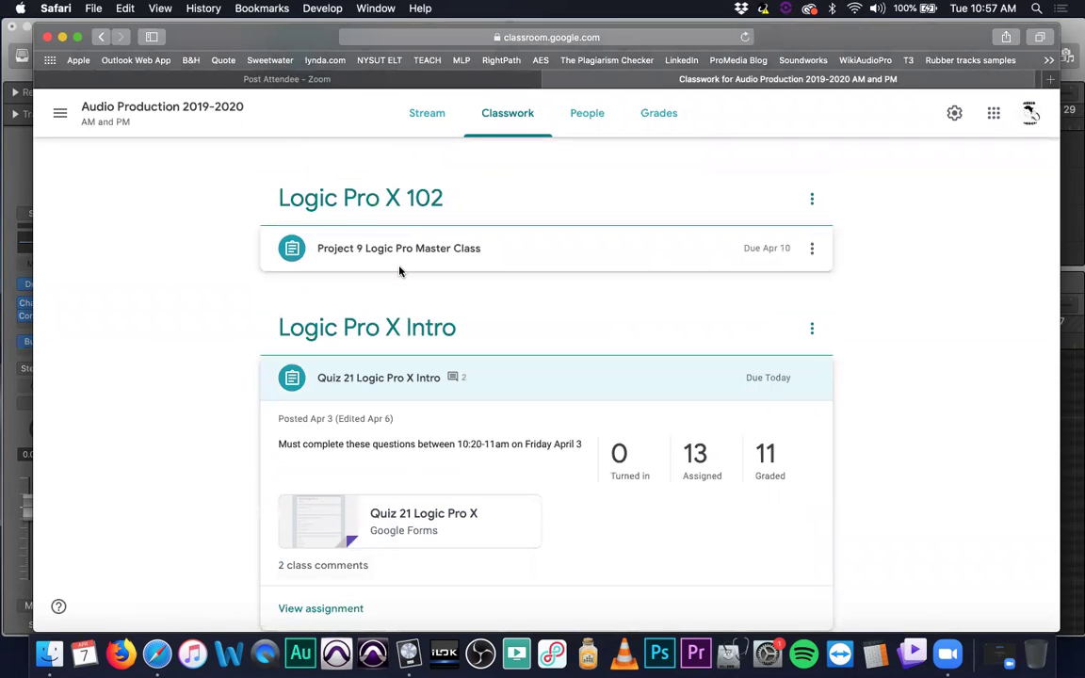
{"action": "left_click", "coordinate": [537, 383]}
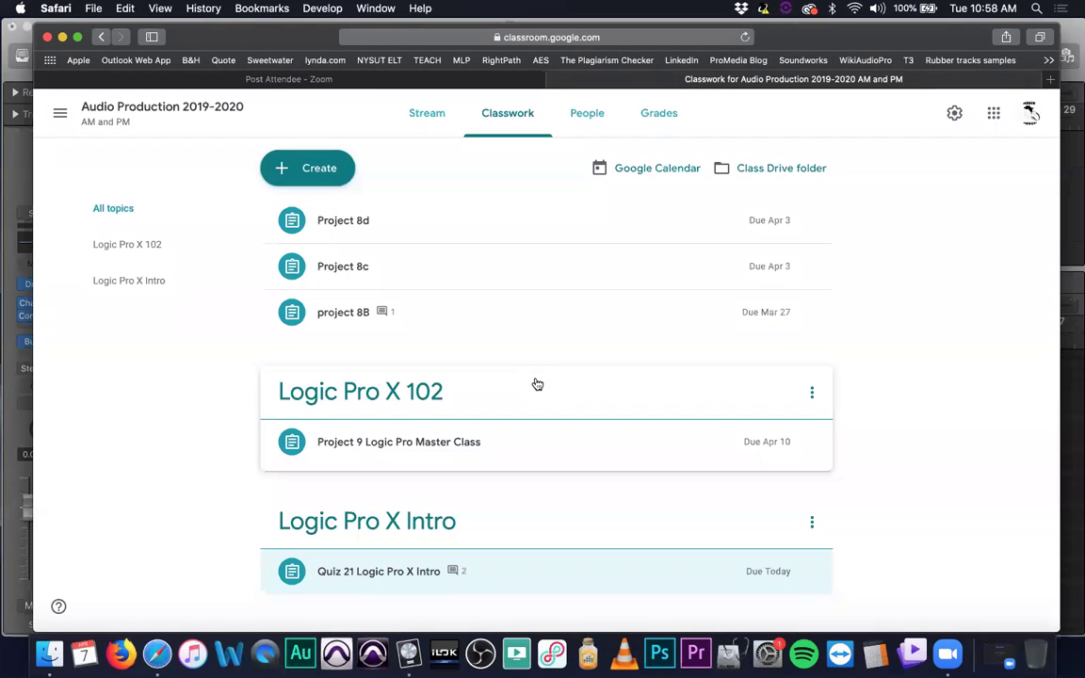